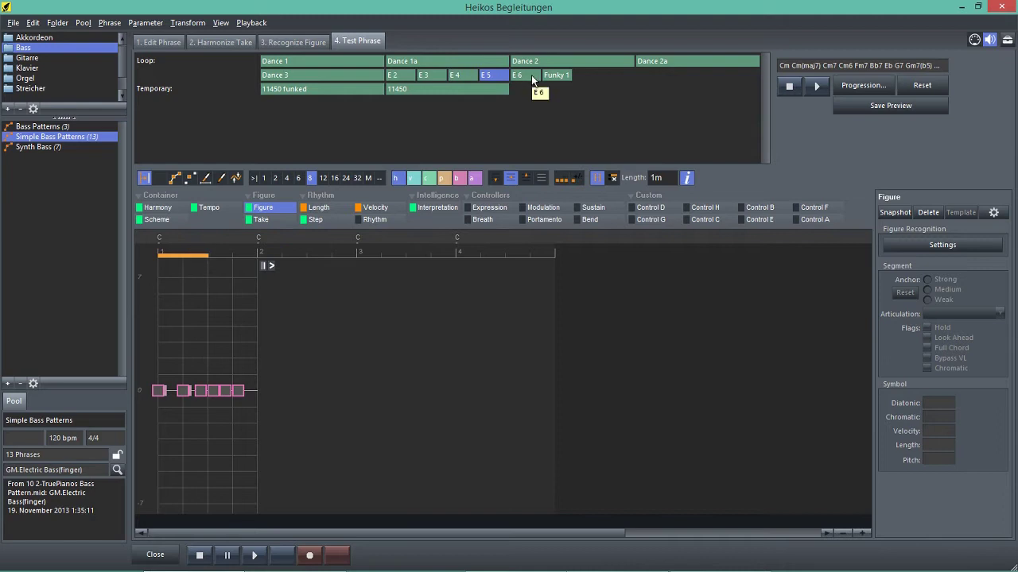
Preview the bass loop phrase E 4, stop playback and display its Step parameter.
{"action": "left_click", "coordinate": [531, 75]}
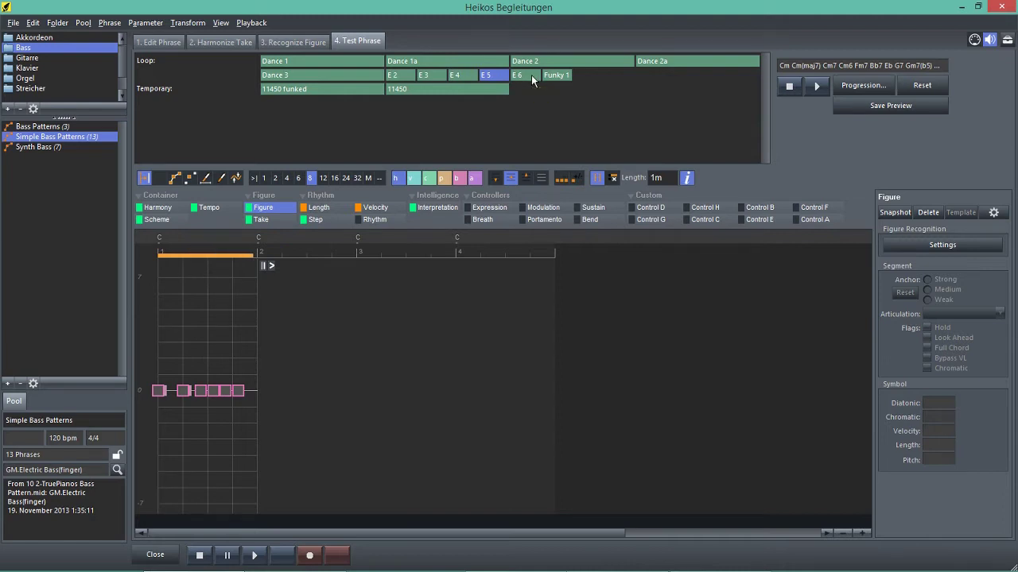
{"action": "left_click", "coordinate": [461, 74]}
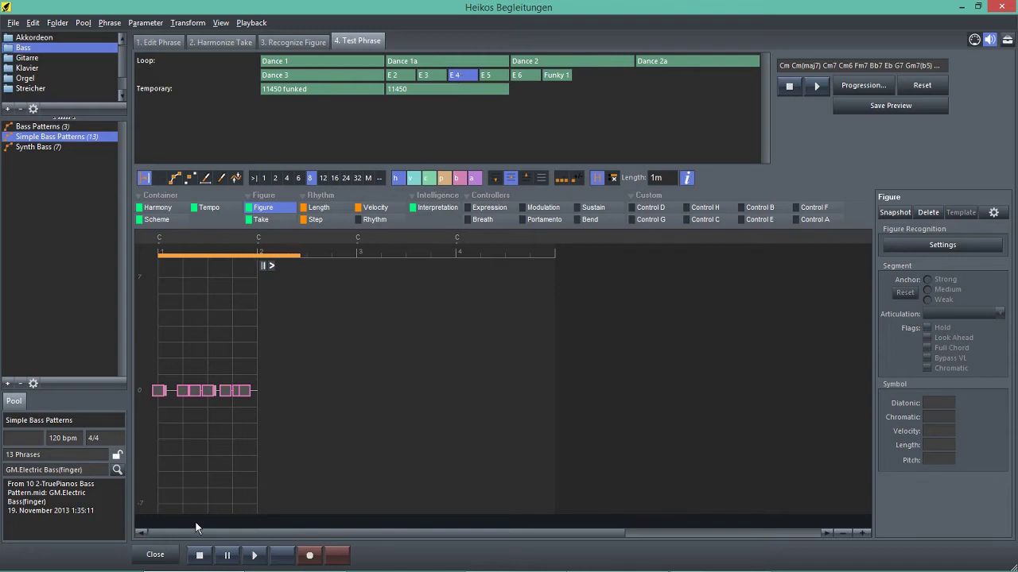
{"action": "left_click", "coordinate": [200, 555]}
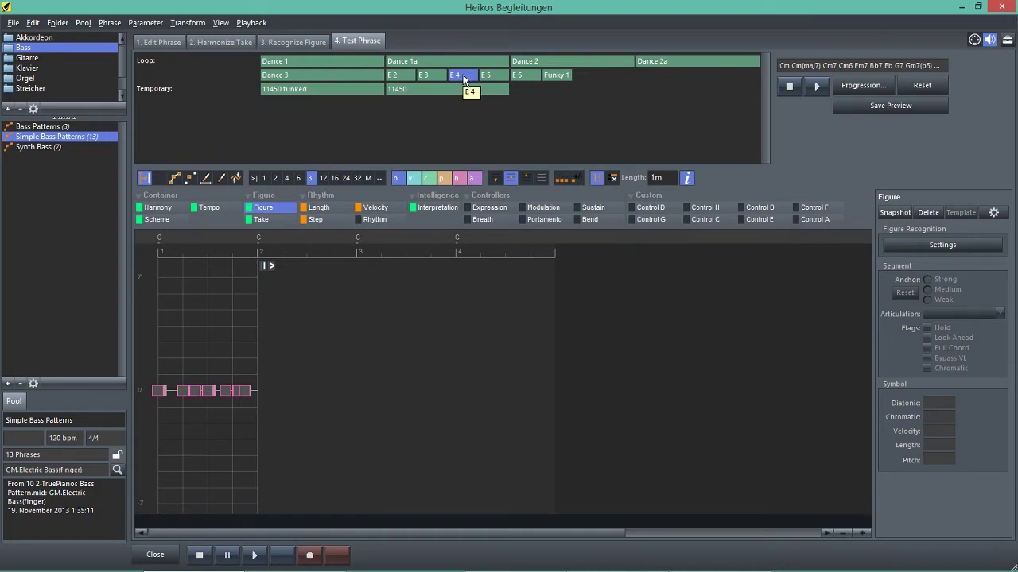
{"action": "left_click", "coordinate": [314, 220]}
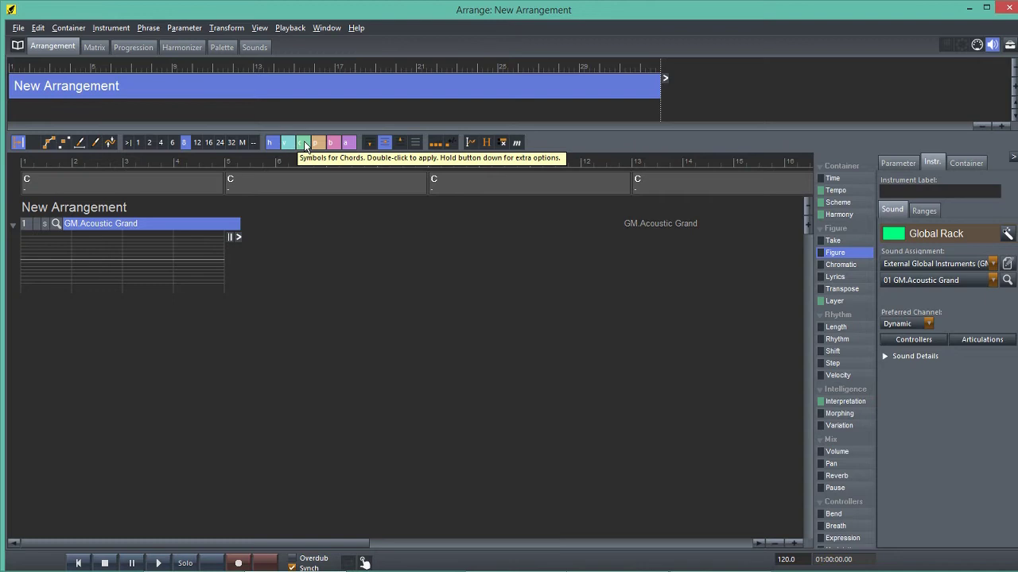
Draw a three-note chord symbol at the start of the GM.Acoustic Grand figure in the new arrangement.
{"action": "left_click", "coordinate": [80, 142]}
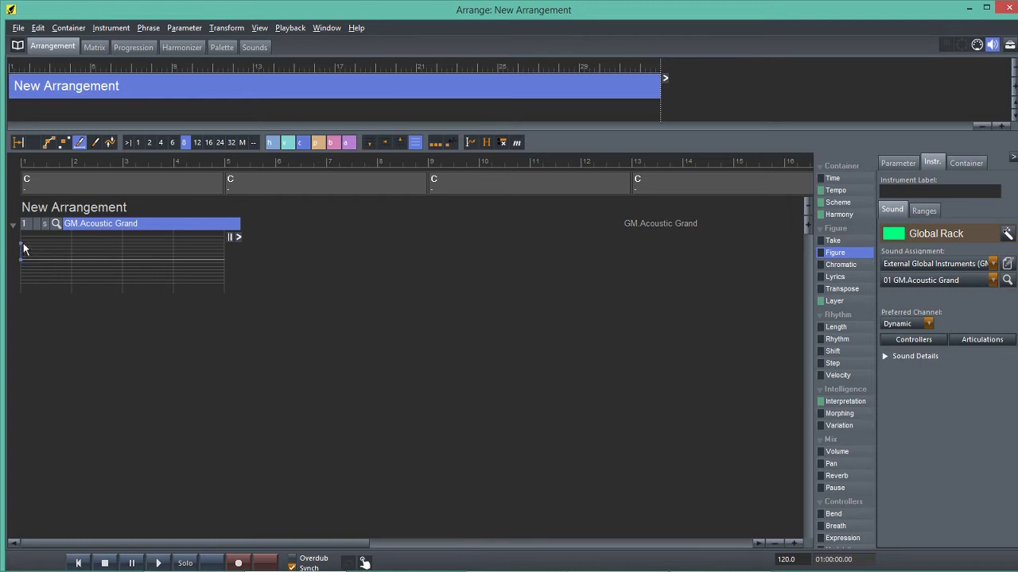
{"action": "left_click", "coordinate": [23, 248]}
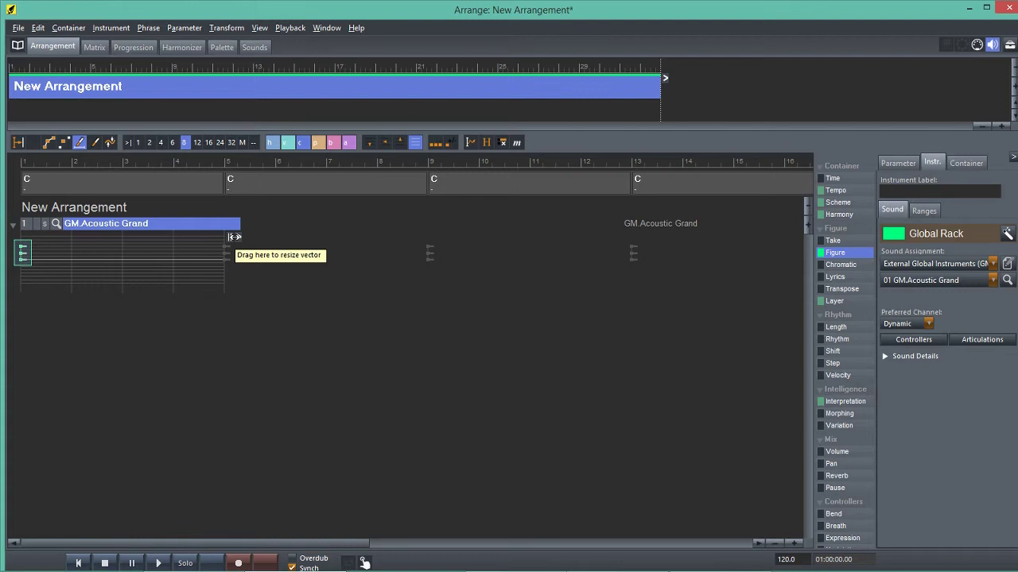
Copy the Step parameter of bass phrase E 4 onto the GM.Acoustic Grand instrument and play the arrangement briefly.
{"action": "key", "text": "alt+Tab"}
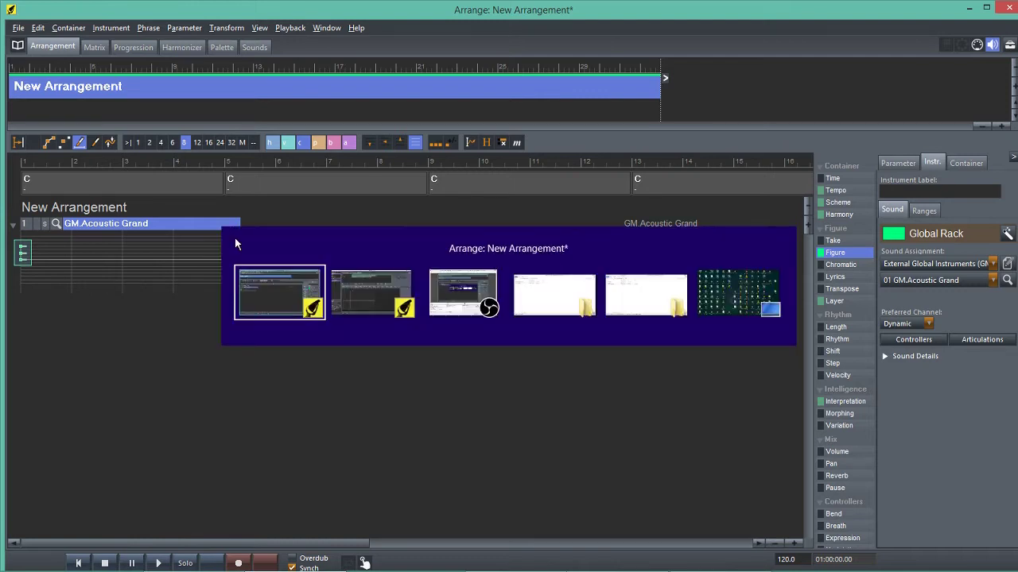
{"action": "key", "text": "Tab"}
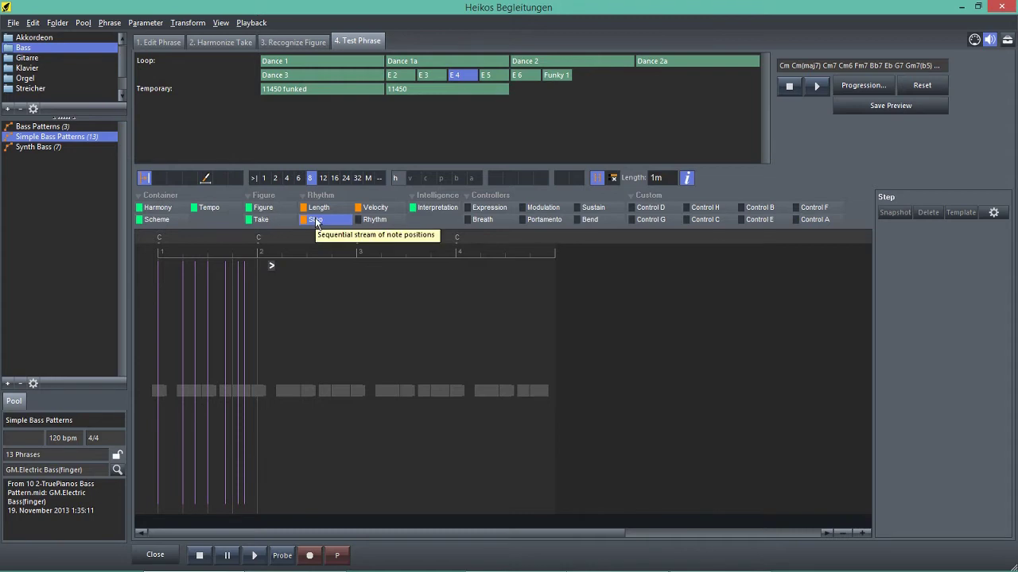
{"action": "key", "text": "alt+Tab"}
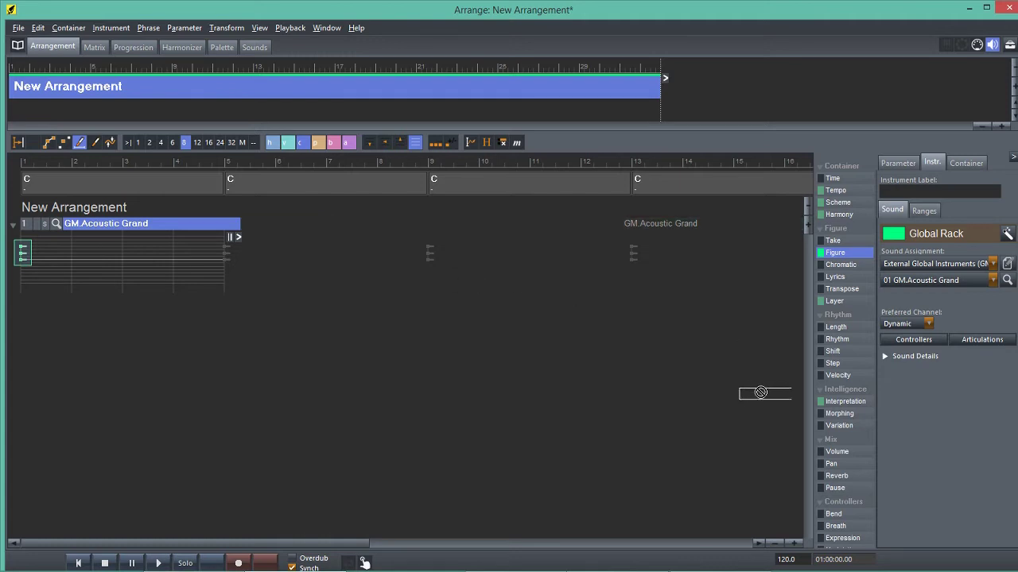
{"action": "left_click_drag", "start_coordinate": [760, 392], "coordinate": [836, 369]}
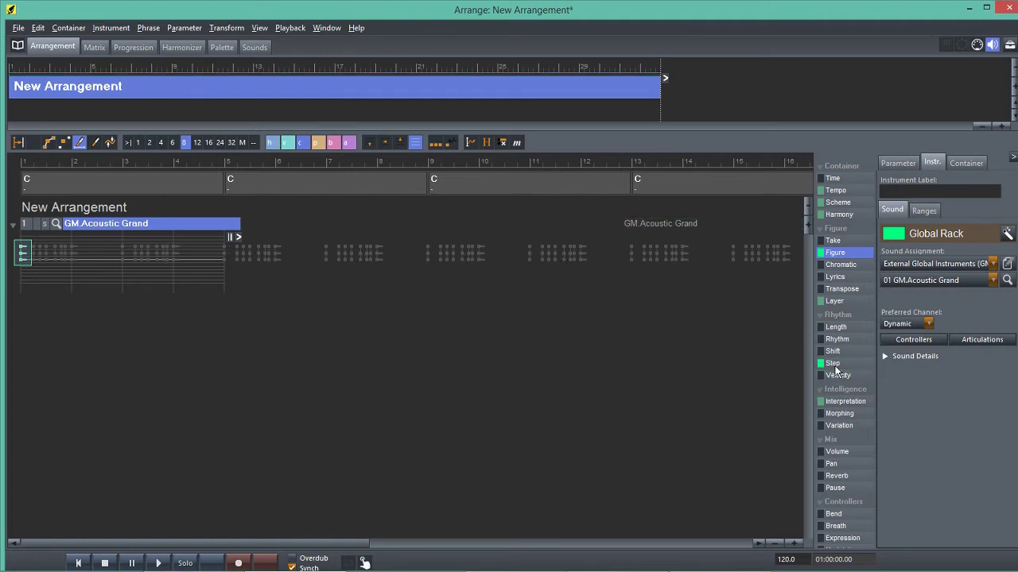
{"action": "left_click", "coordinate": [835, 366]}
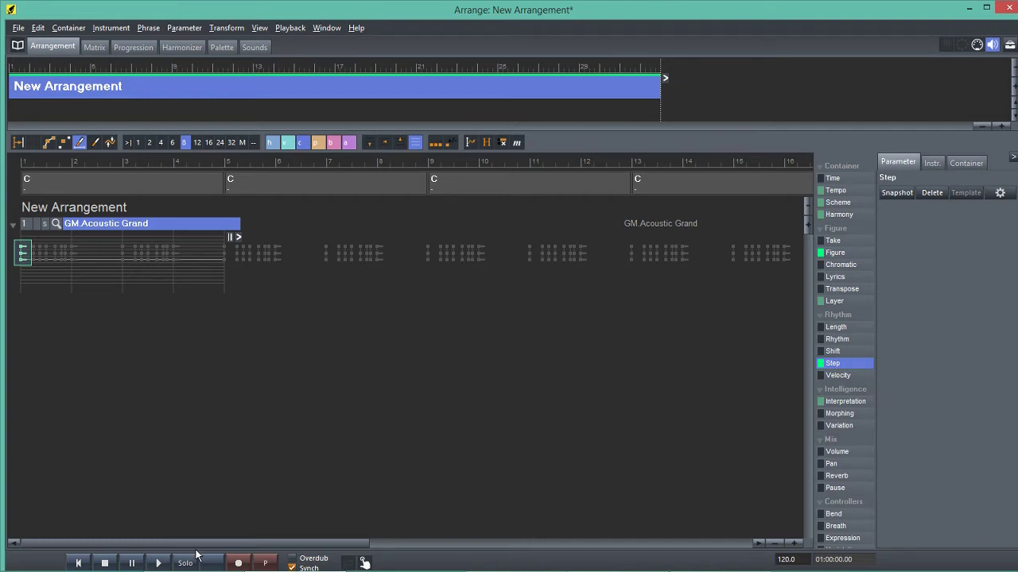
{"action": "left_click", "coordinate": [159, 562]}
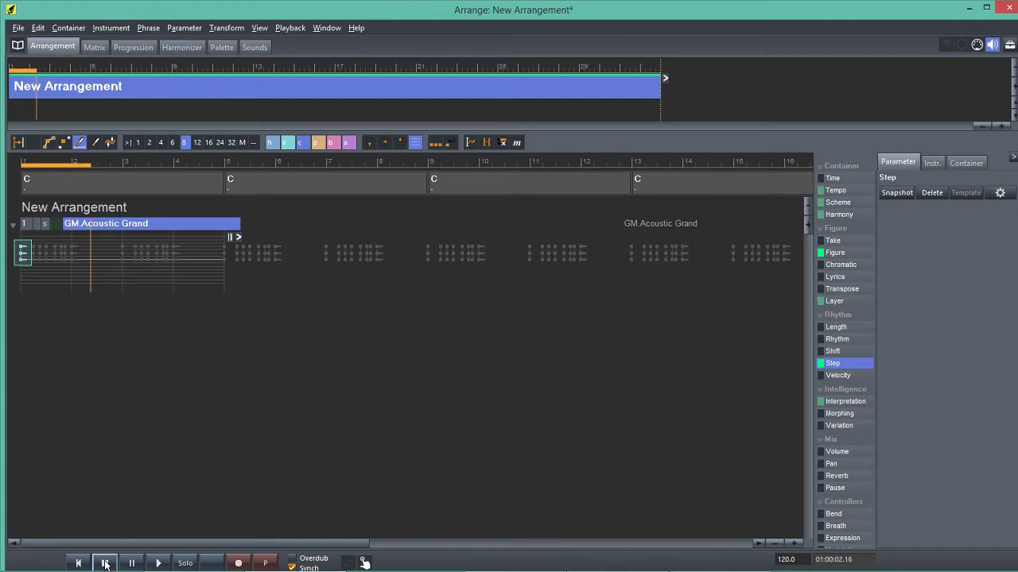
{"action": "key", "text": "space"}
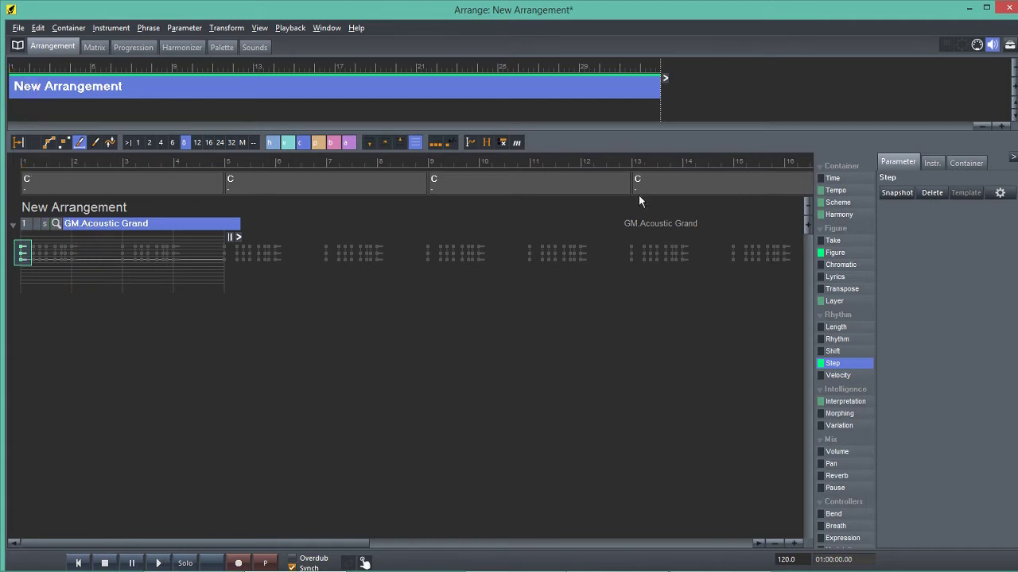
Save the piano's Step parameter to its Figure and insert a snapshot of the Figure.
{"action": "left_click", "coordinate": [793, 544]}
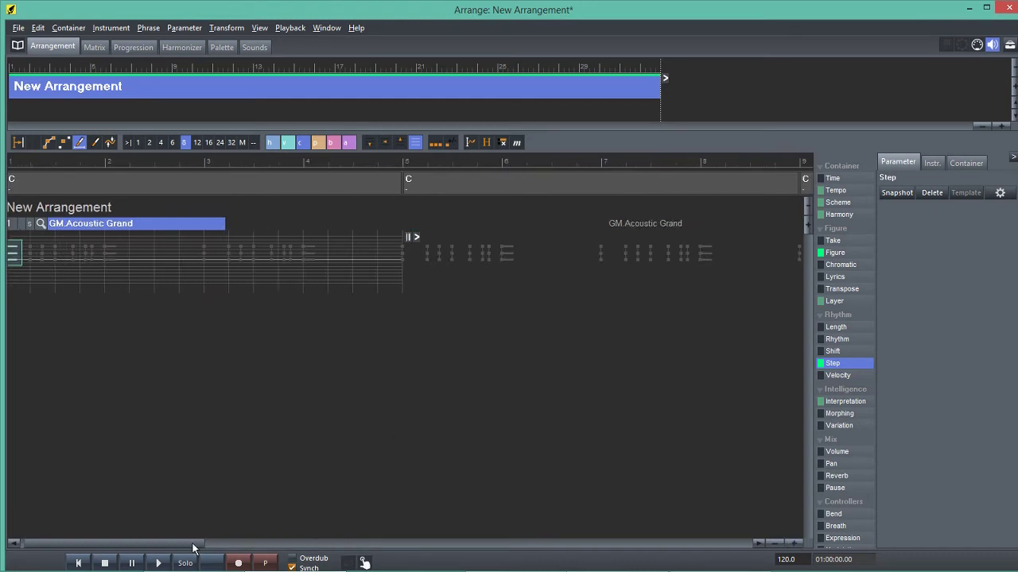
{"action": "left_click_drag", "start_coordinate": [193, 545], "coordinate": [111, 545]}
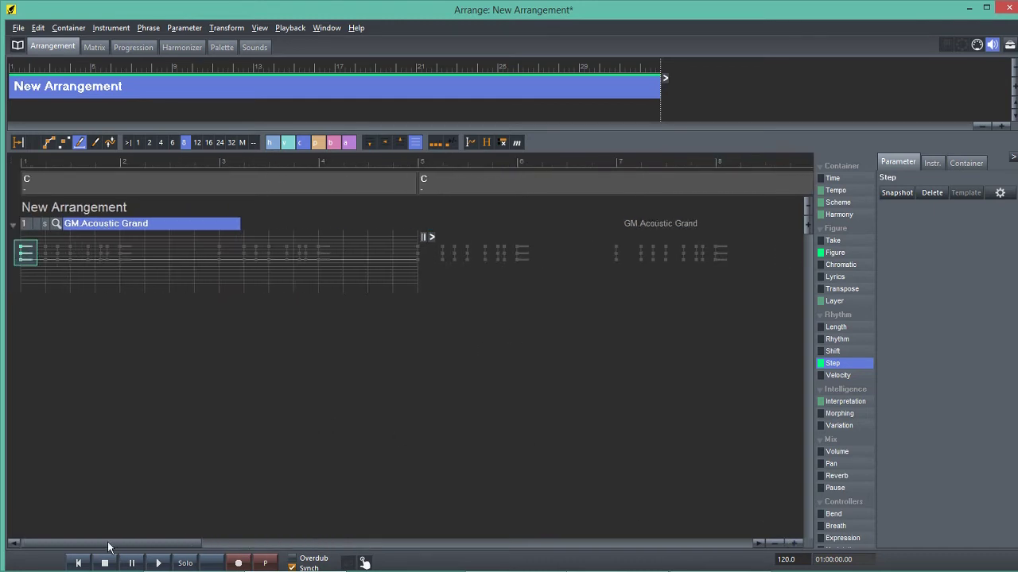
{"action": "right_click", "coordinate": [834, 362]}
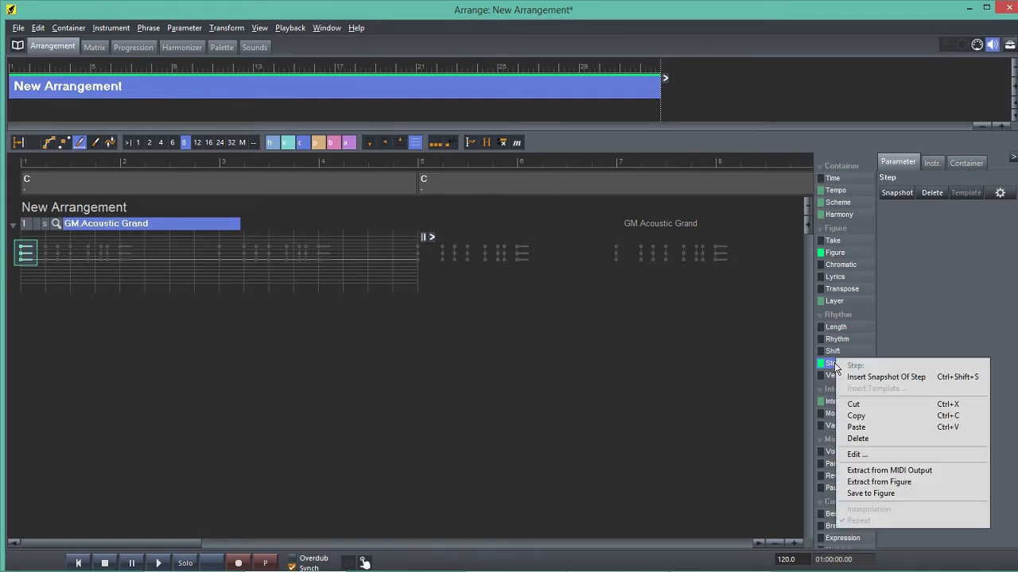
{"action": "left_click", "coordinate": [868, 492]}
{"action": "left_click", "coordinate": [835, 255]}
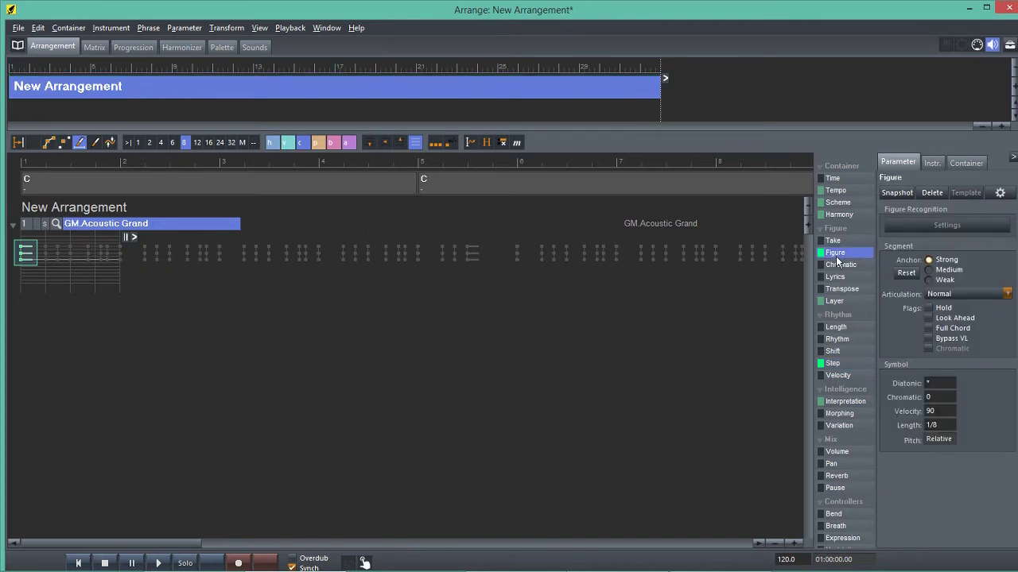
{"action": "left_click", "coordinate": [903, 195]}
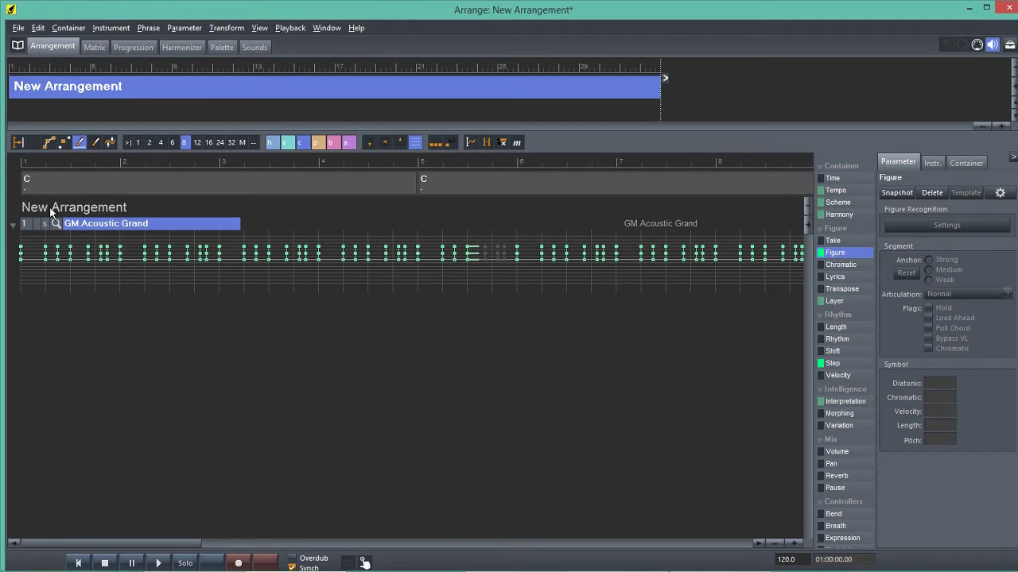
Delete the piano's Step parameter and play back the remaining Figure.
{"action": "left_click", "coordinate": [833, 365]}
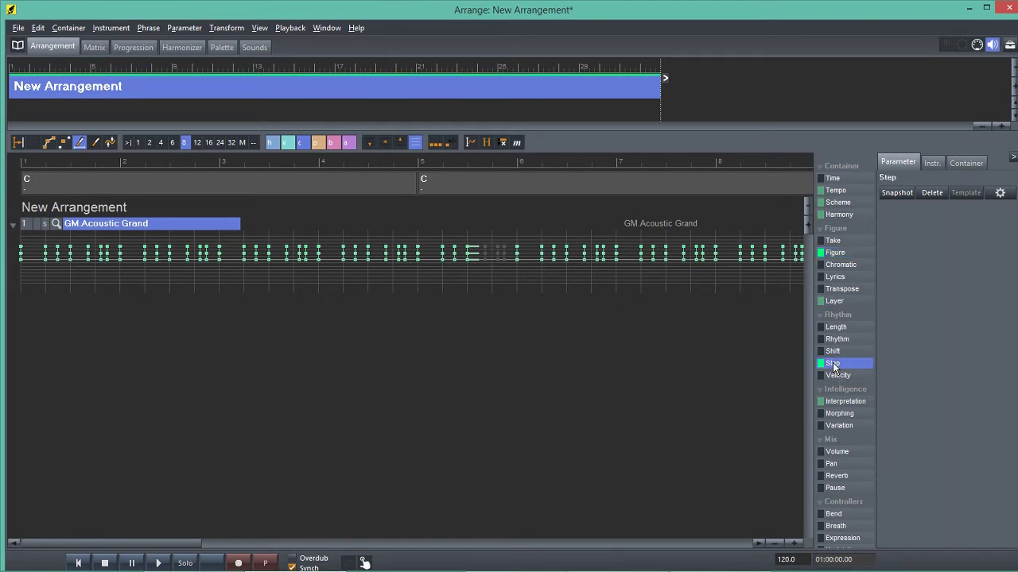
{"action": "left_click", "coordinate": [833, 365]}
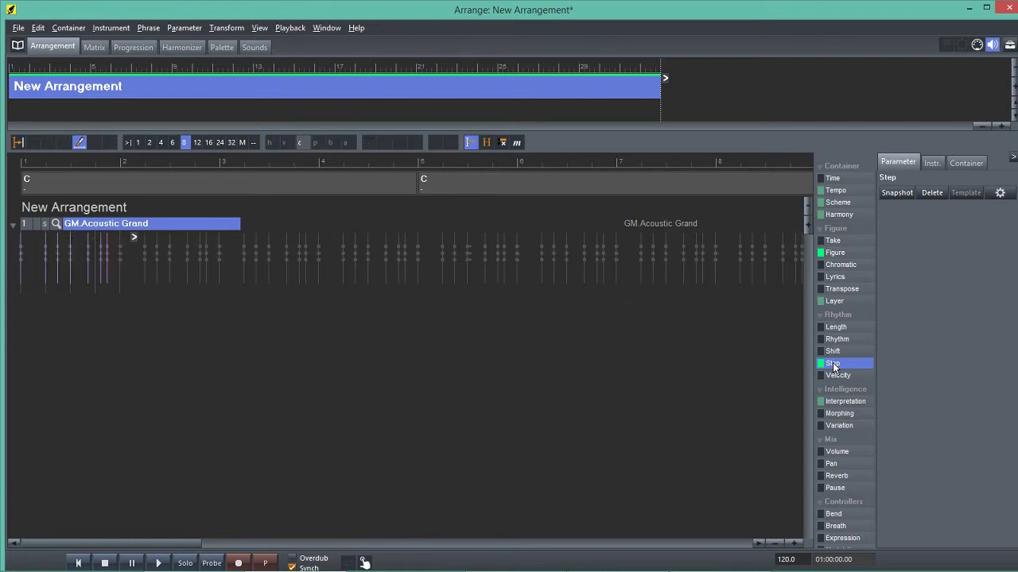
{"action": "right_click", "coordinate": [833, 365]}
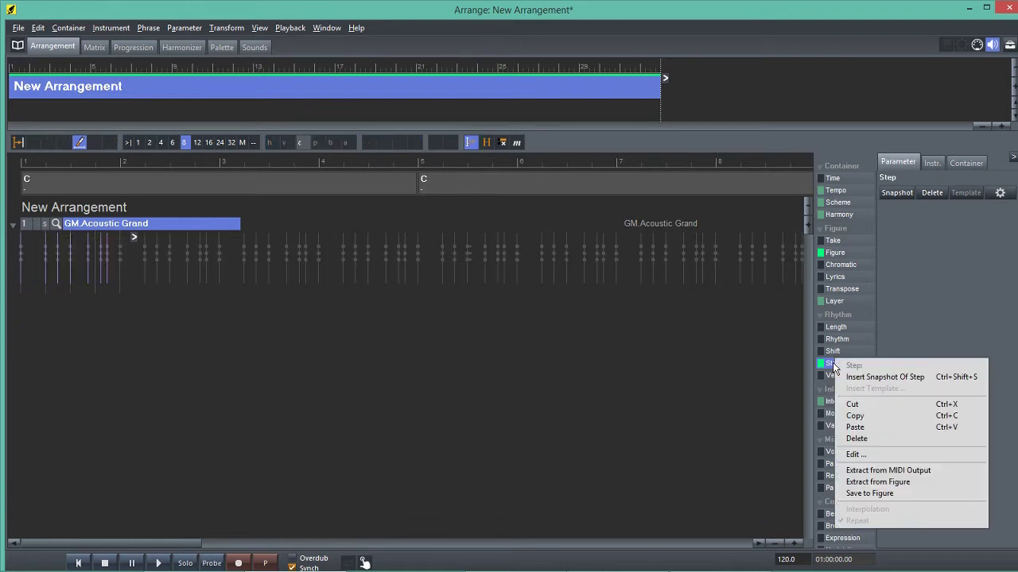
{"action": "left_click", "coordinate": [867, 438]}
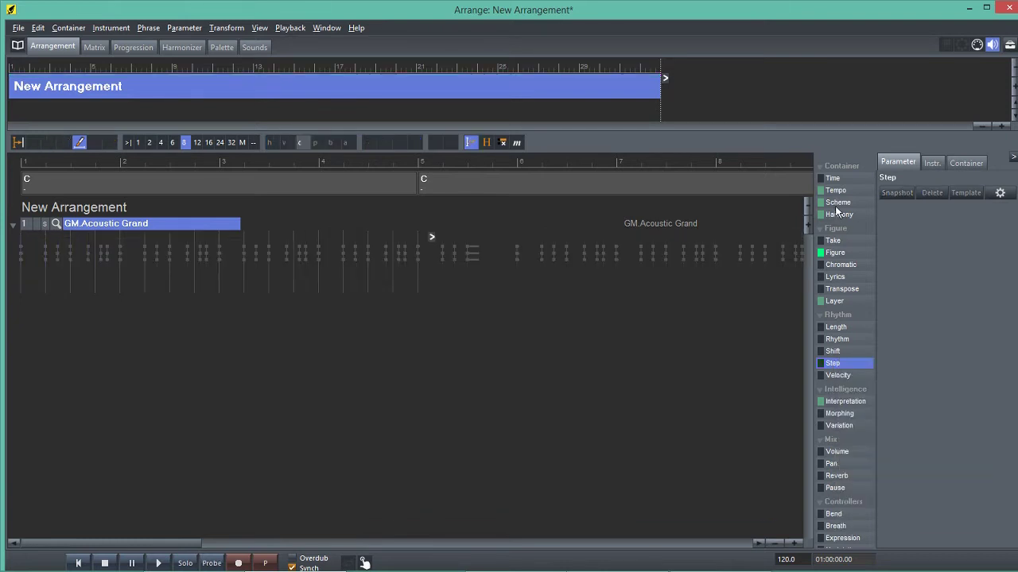
{"action": "left_click", "coordinate": [834, 253]}
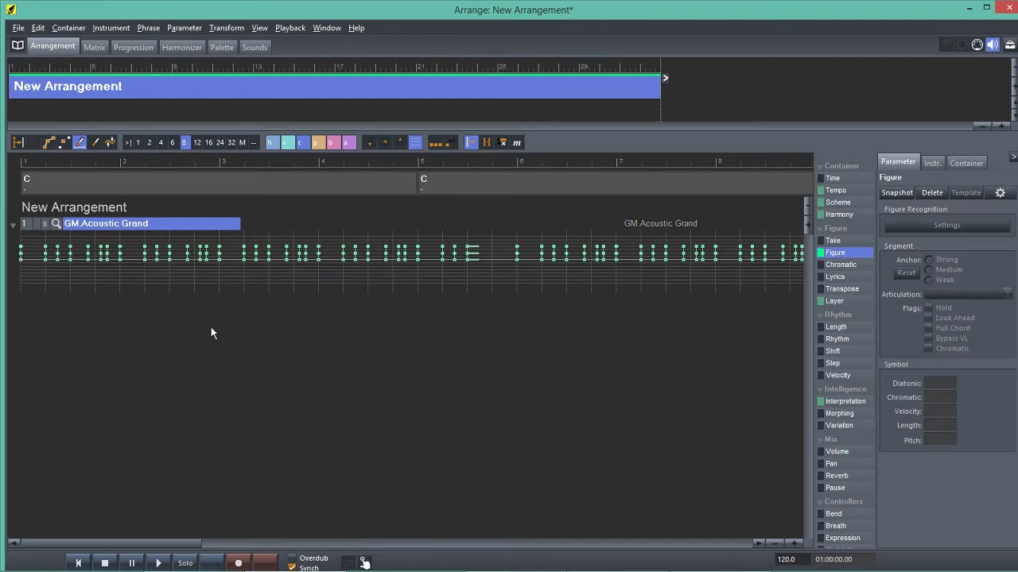
{"action": "left_click", "coordinate": [158, 563]}
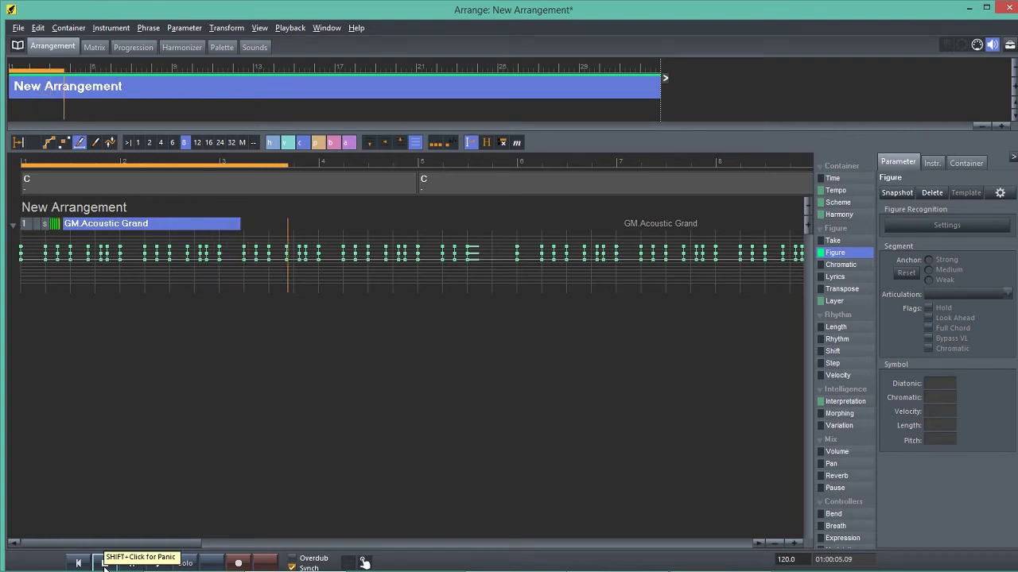
{"action": "left_click", "coordinate": [105, 563]}
Crop the piano figure to its first two measures using grid resolution 4.
{"action": "left_click", "coordinate": [19, 144]}
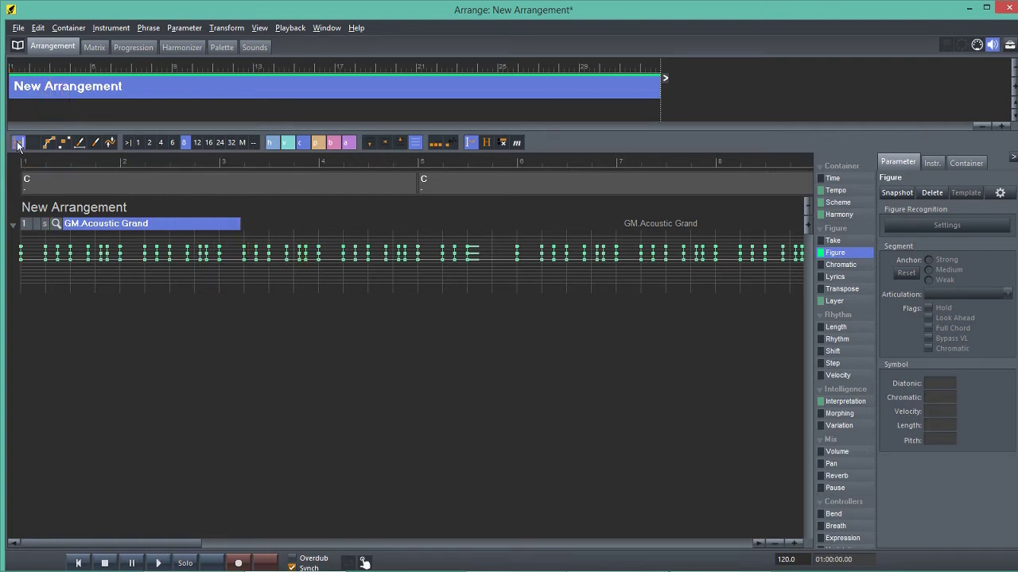
{"action": "left_click", "coordinate": [161, 143]}
{"action": "left_click_drag", "start_coordinate": [21, 275], "coordinate": [218, 280]}
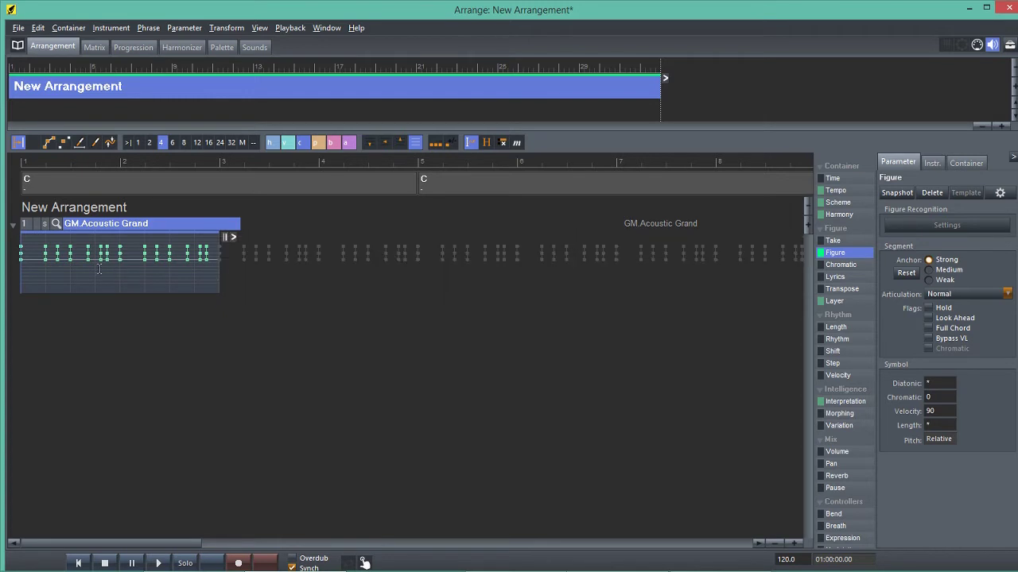
Select the figure's first chord and display the Length values embedded in the figure.
{"action": "left_click", "coordinate": [65, 144]}
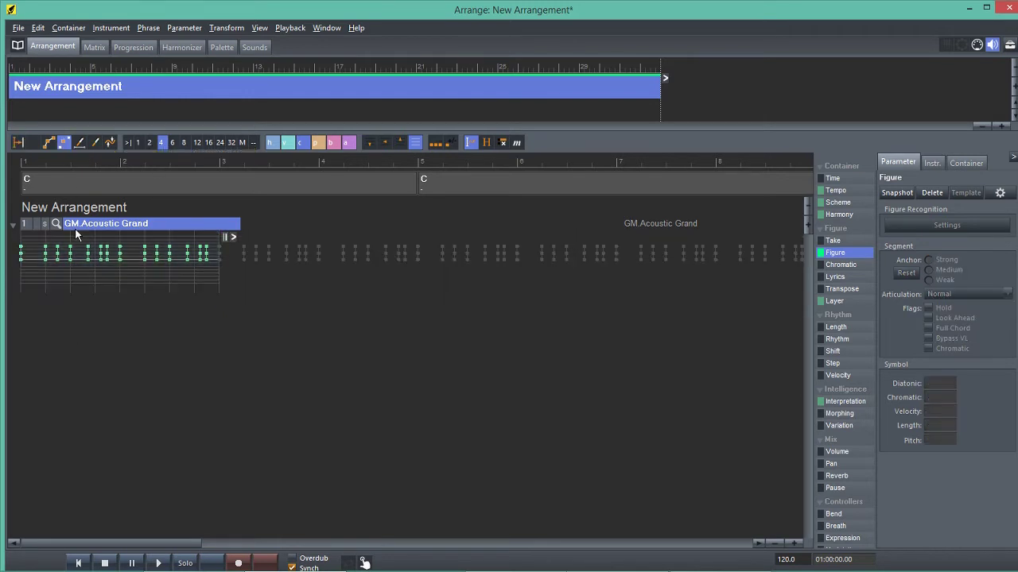
{"action": "left_click", "coordinate": [49, 144]}
{"action": "left_click", "coordinate": [22, 253]}
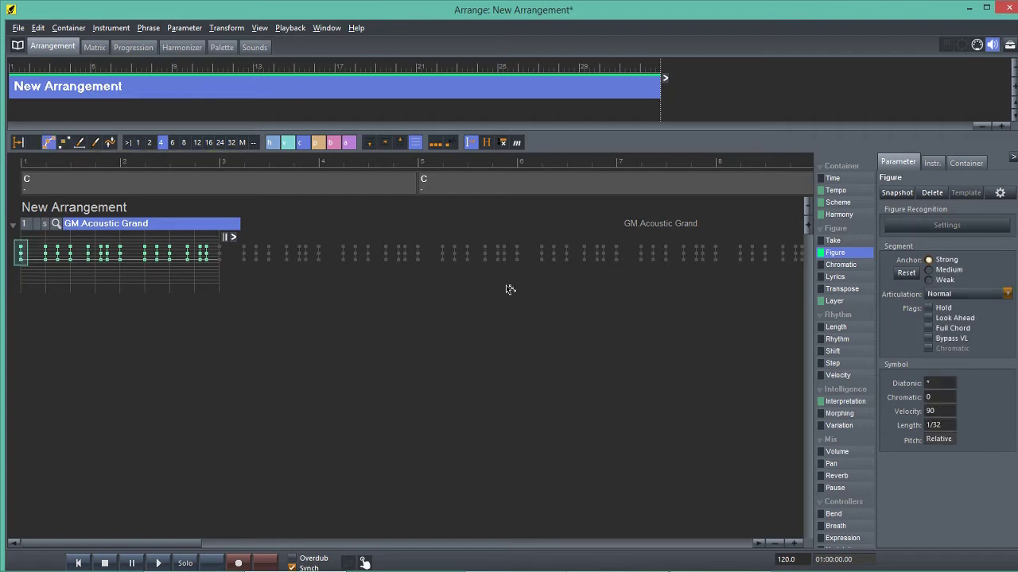
{"action": "left_click", "coordinate": [486, 142]}
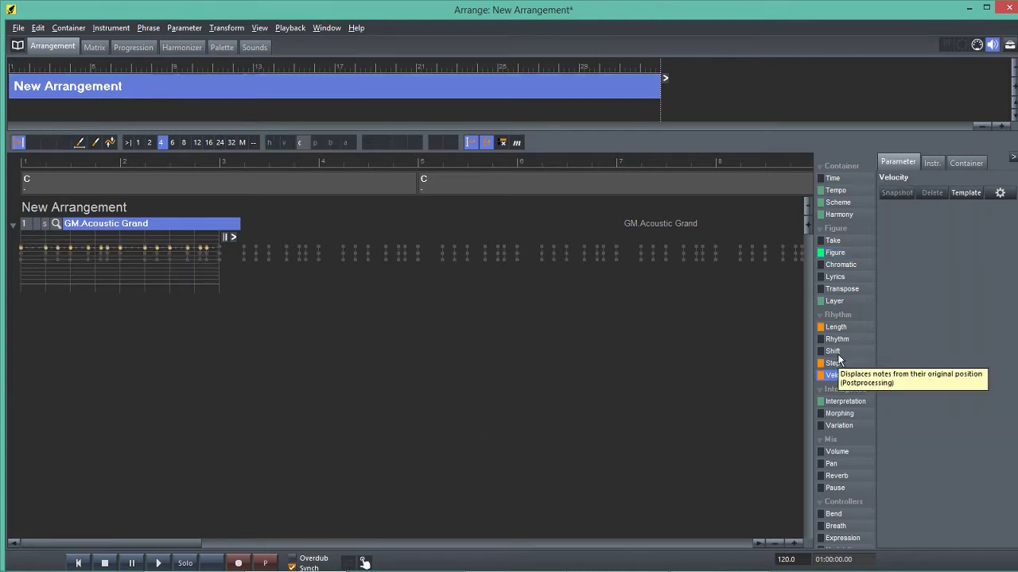
{"action": "left_click", "coordinate": [836, 327]}
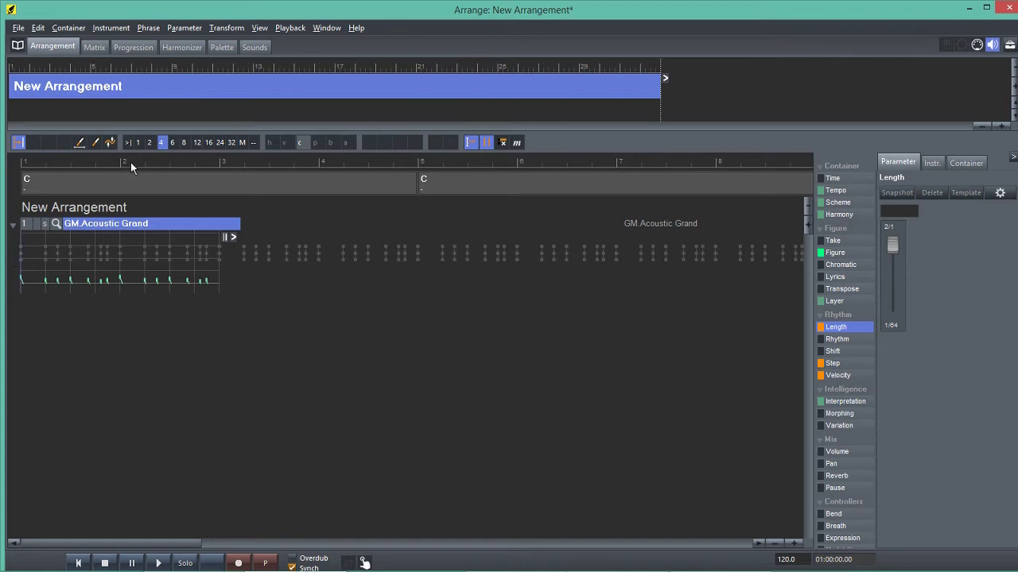
Draw a longer Length value for the first chord and play back the figure.
{"action": "left_click", "coordinate": [80, 143]}
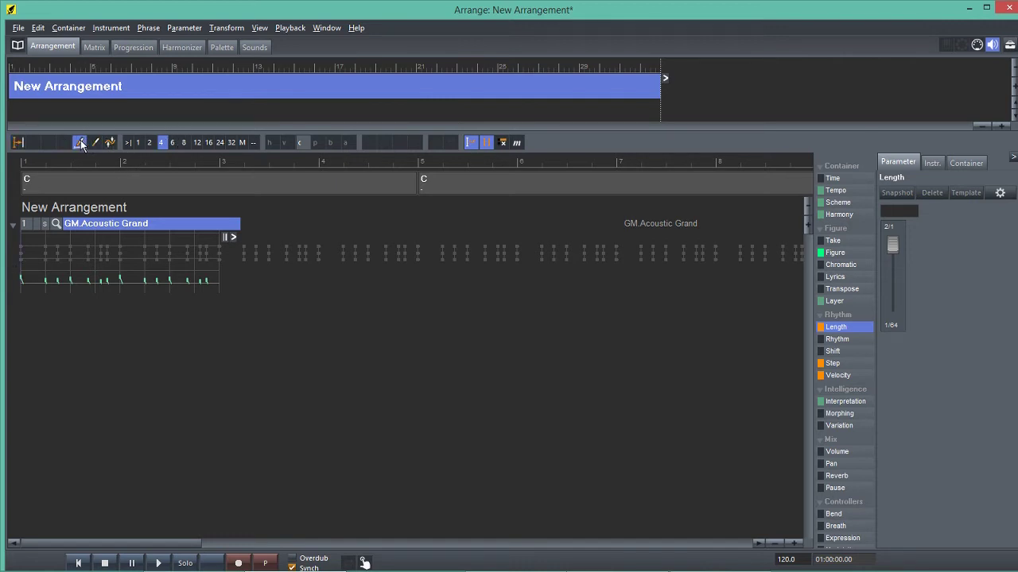
{"action": "left_click", "coordinate": [21, 259]}
{"action": "left_click_drag", "start_coordinate": [11, 265], "coordinate": [32, 283]}
{"action": "left_click", "coordinate": [841, 254]}
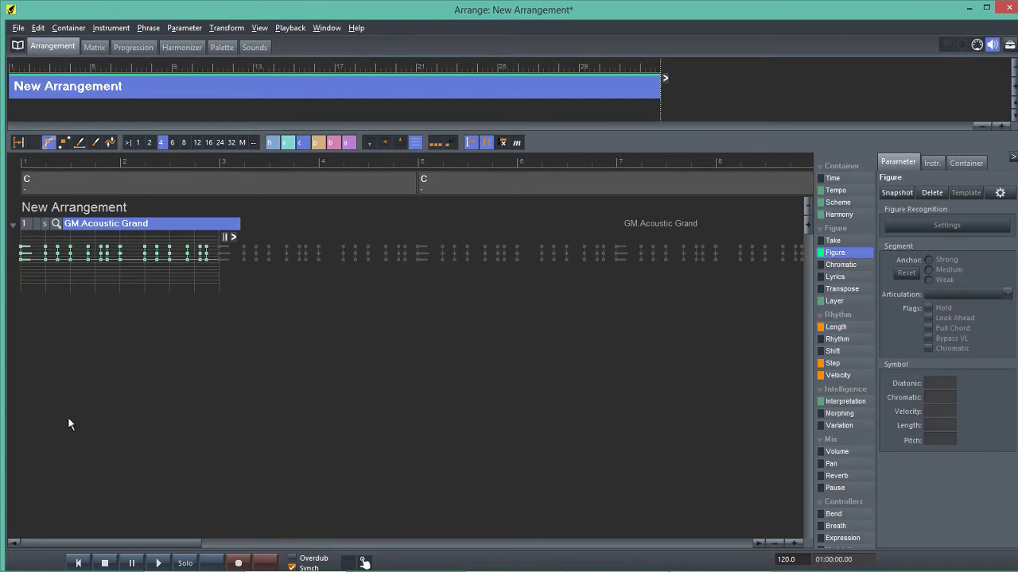
{"action": "left_click", "coordinate": [161, 564]}
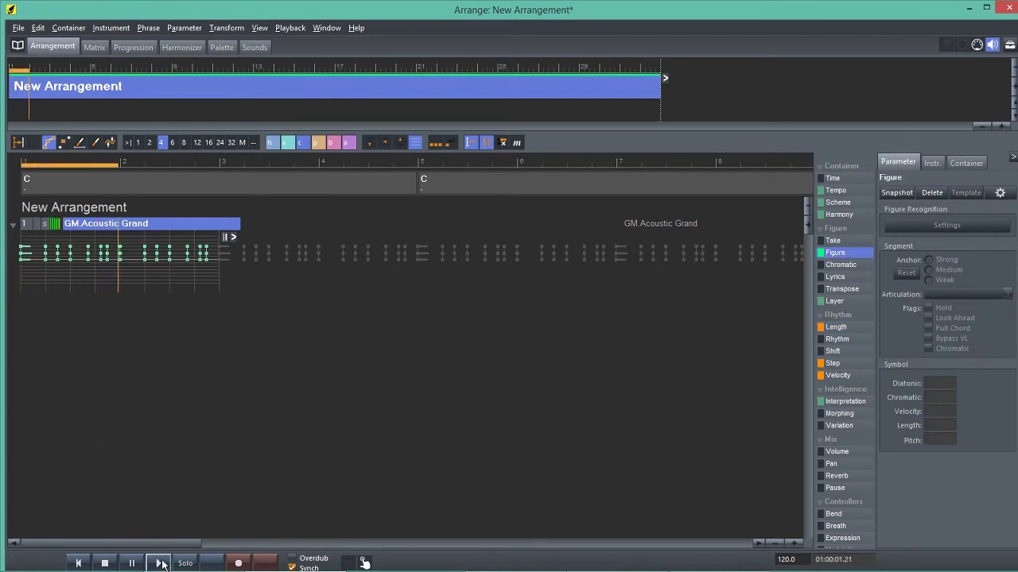
{"action": "left_click", "coordinate": [104, 564]}
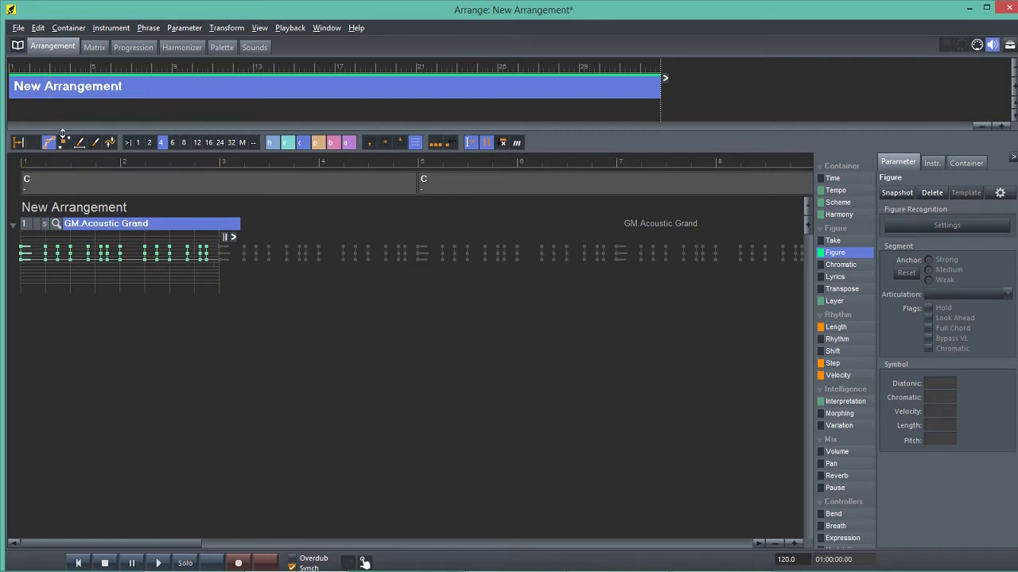
Crop the piano figure to its first measure.
{"action": "left_click", "coordinate": [17, 143]}
{"action": "left_click_drag", "start_coordinate": [34, 276], "coordinate": [123, 277]}
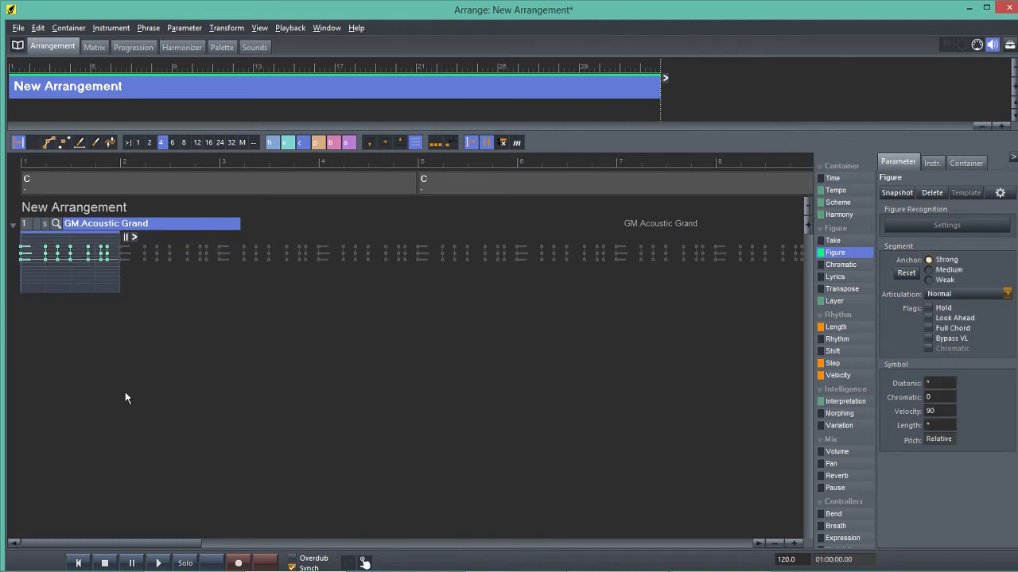
Play back the one-measure piano figure and, with grid resolution 8, clear the short chord at its start.
{"action": "left_click", "coordinate": [157, 562]}
{"action": "left_click", "coordinate": [105, 563]}
{"action": "left_click", "coordinate": [186, 144]}
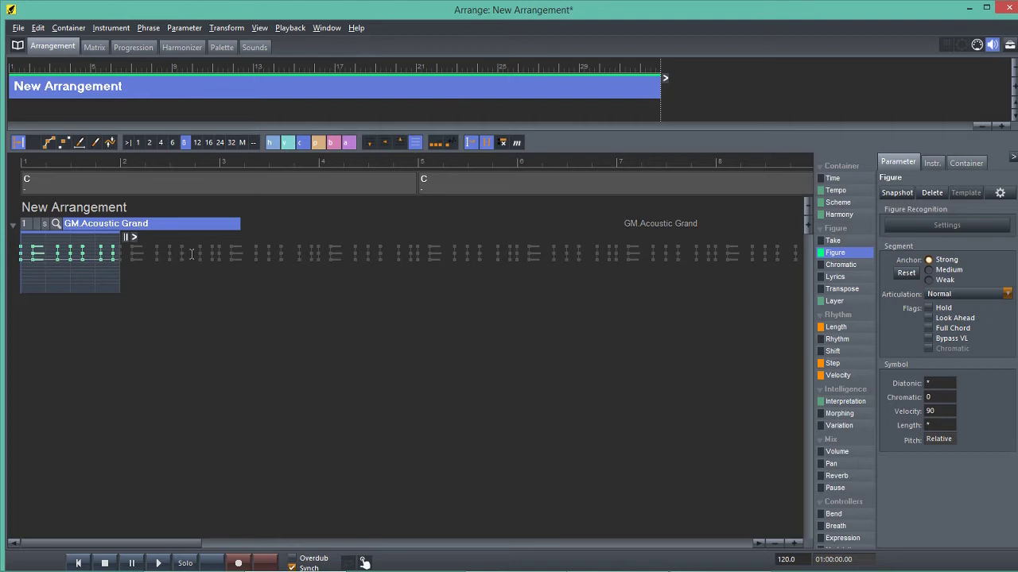
{"action": "left_click", "coordinate": [49, 142]}
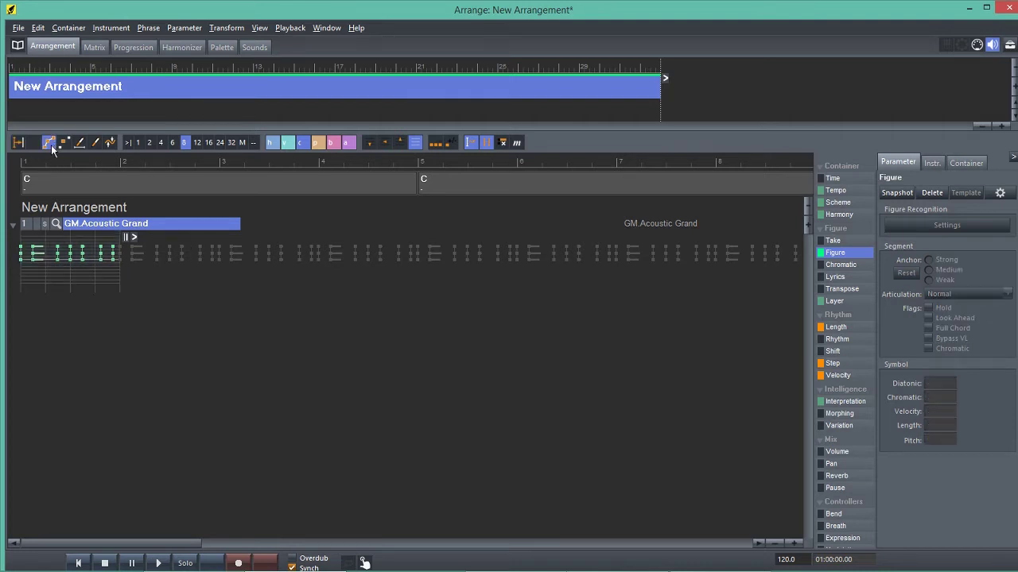
{"action": "left_click", "coordinate": [24, 261]}
Switch to the Heikos Begleitungen library and copy the Figure parameter of the E 4 bass phrase.
{"action": "key", "text": "alt+Tab"}
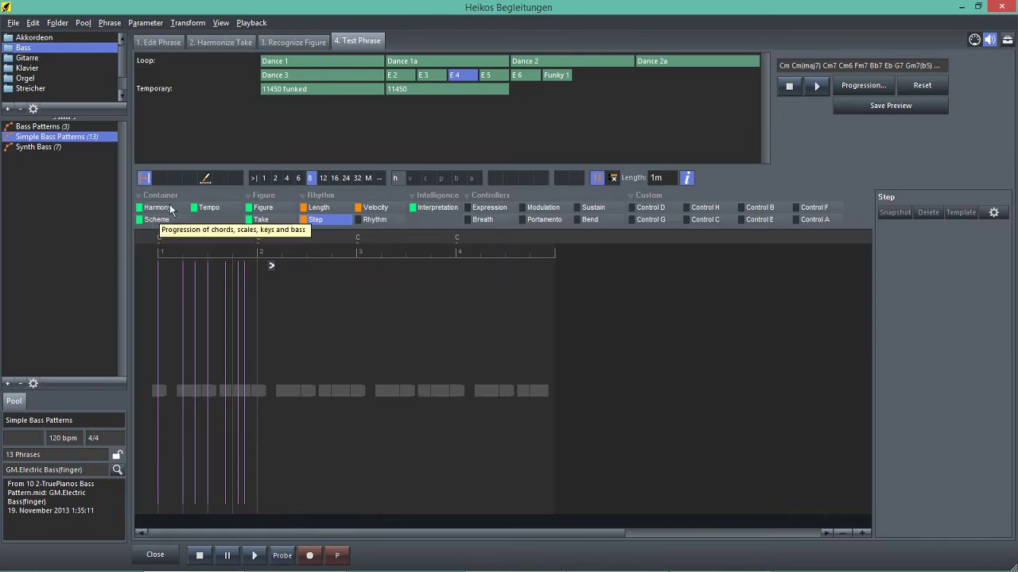
{"action": "left_click", "coordinate": [263, 209]}
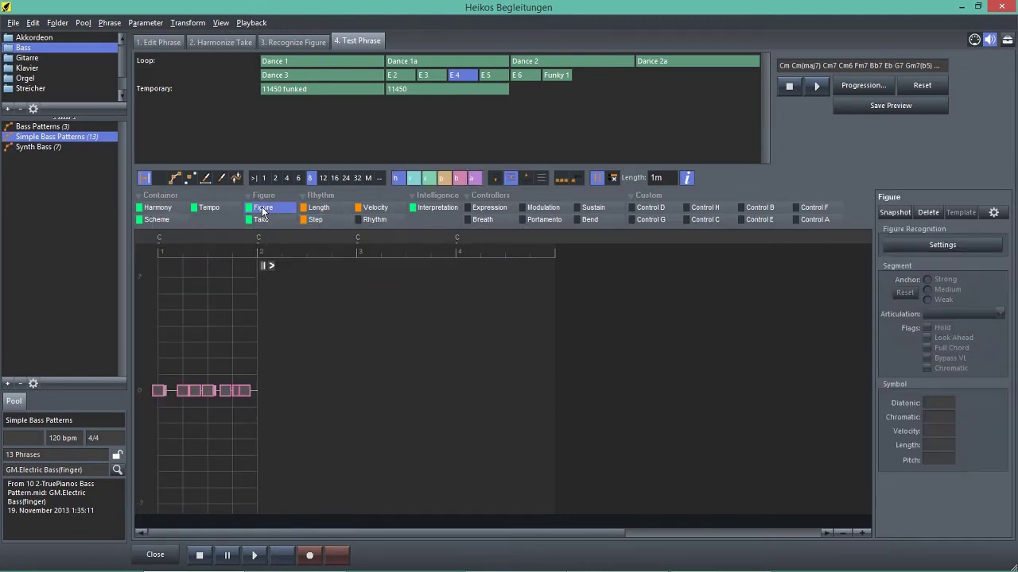
{"action": "right_click", "coordinate": [263, 210]}
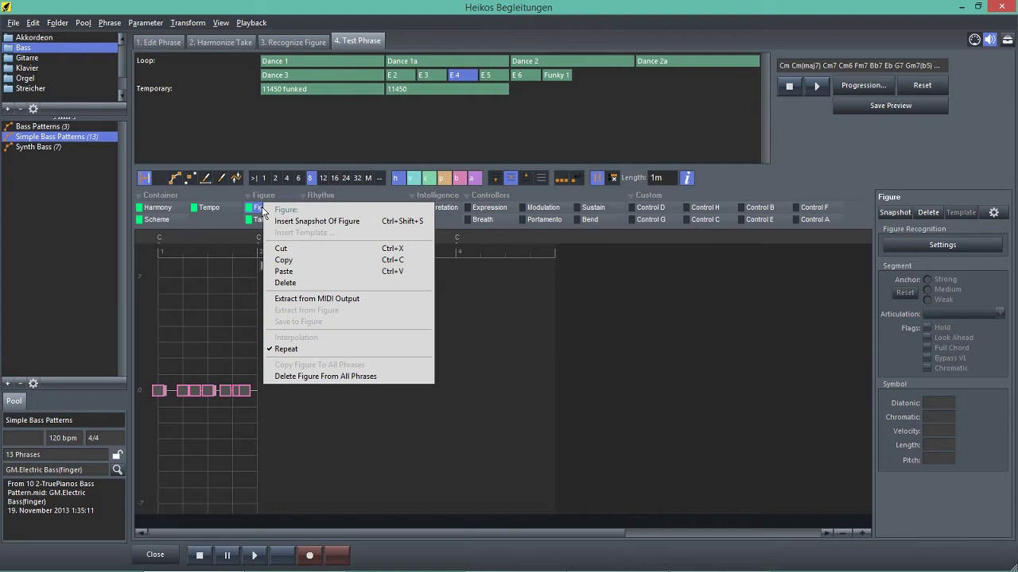
{"action": "left_click", "coordinate": [306, 259]}
{"action": "key", "text": "alt+Tab"}
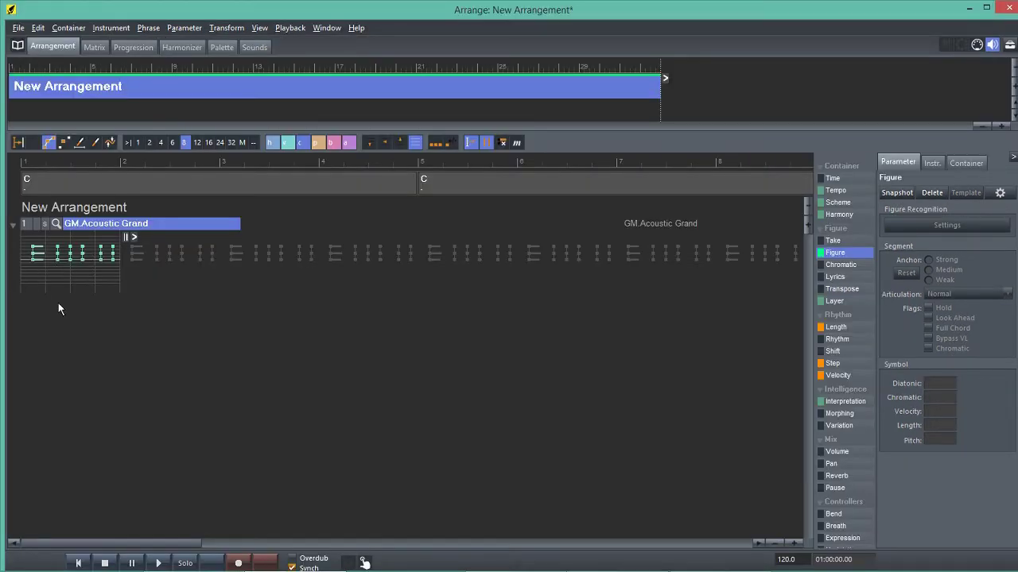
Paste and merge the copied bass figure into the piano figure and play back the combination.
{"action": "left_click", "coordinate": [38, 30]}
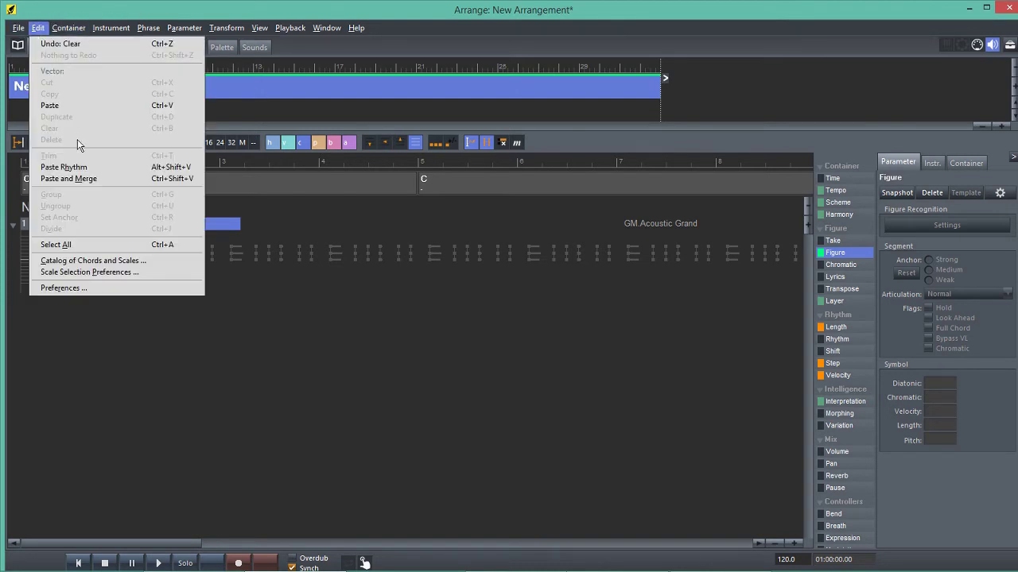
{"action": "left_click", "coordinate": [95, 180]}
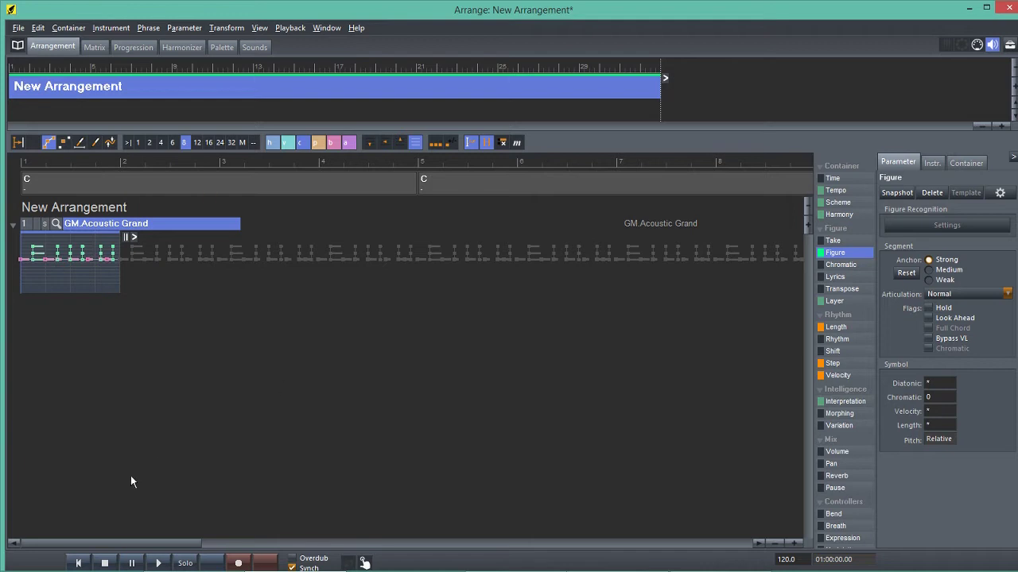
{"action": "left_click", "coordinate": [156, 563]}
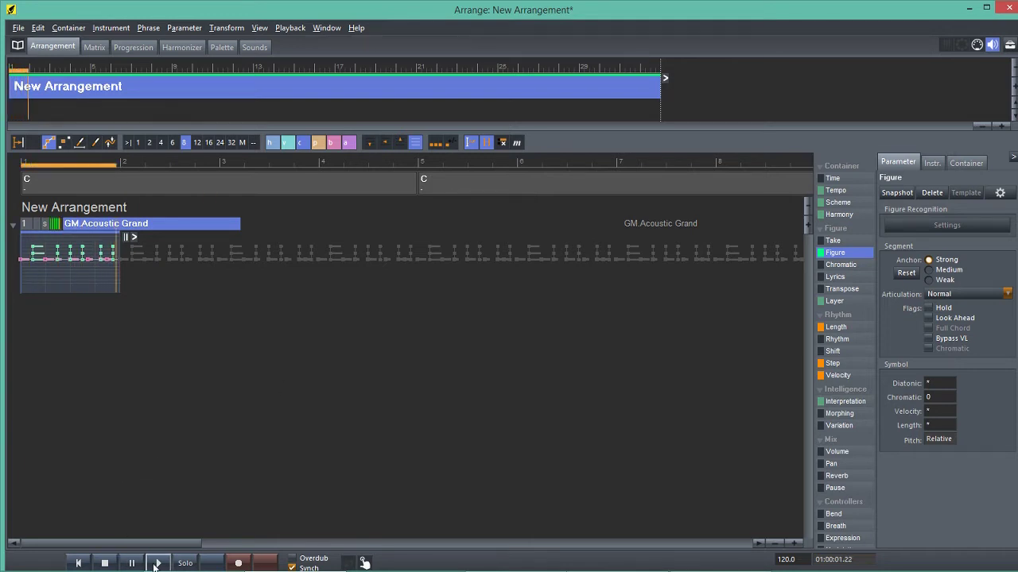
{"action": "left_click", "coordinate": [104, 562]}
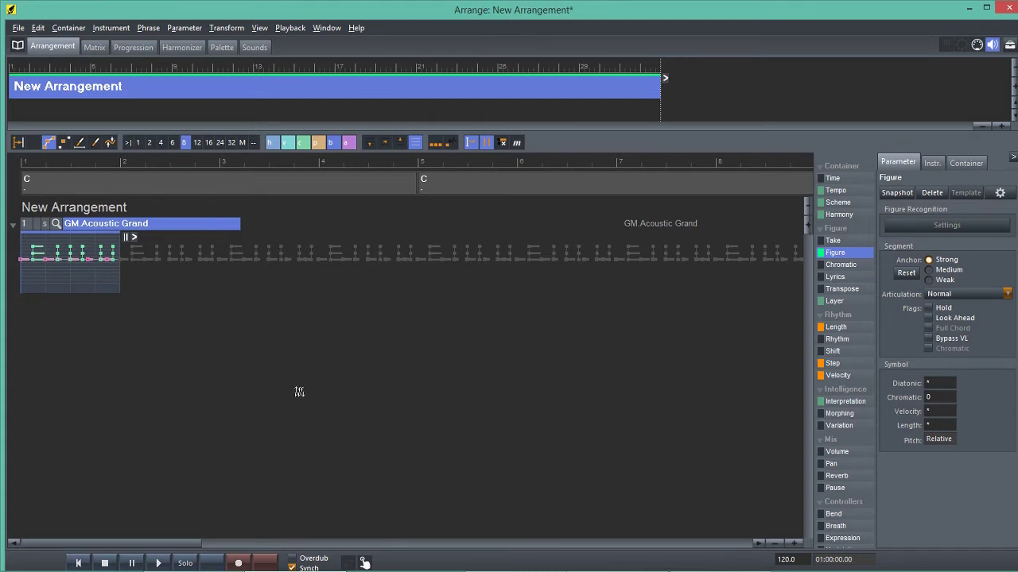
Lower the merged bass segment by two steps to Diatonic -2.
{"action": "left_click_drag", "start_coordinate": [299, 392], "coordinate": [296, 390]}
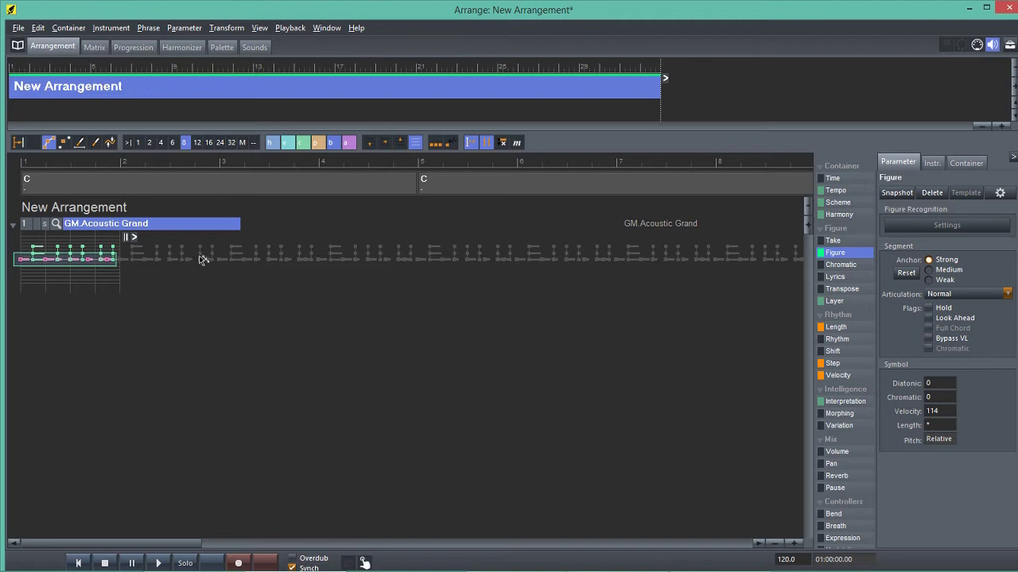
{"action": "key", "text": "Down"}
{"action": "key", "text": "Down"}
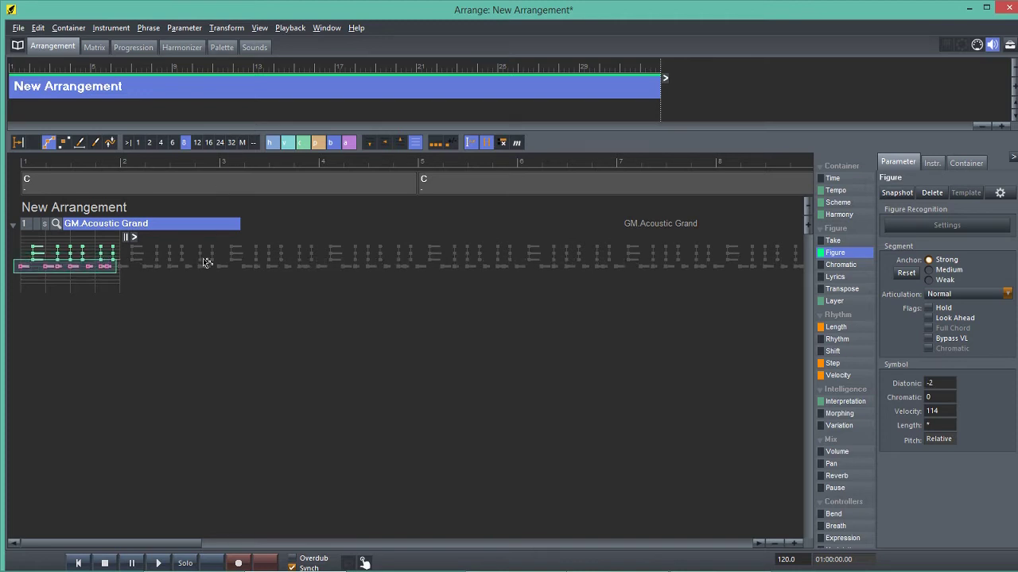
Set all the bass symbols to Diatonic 0 with a Length of 73/1920 and play back the figure.
{"action": "left_click", "coordinate": [64, 143]}
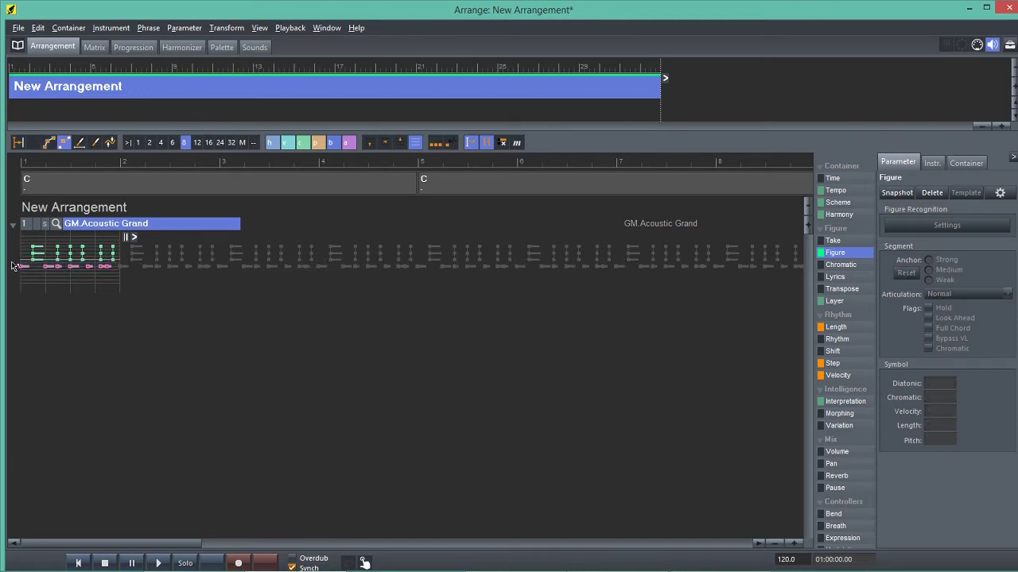
{"action": "left_click_drag", "start_coordinate": [12, 265], "coordinate": [117, 288]}
{"action": "mouse_move", "coordinate": [102, 272]}
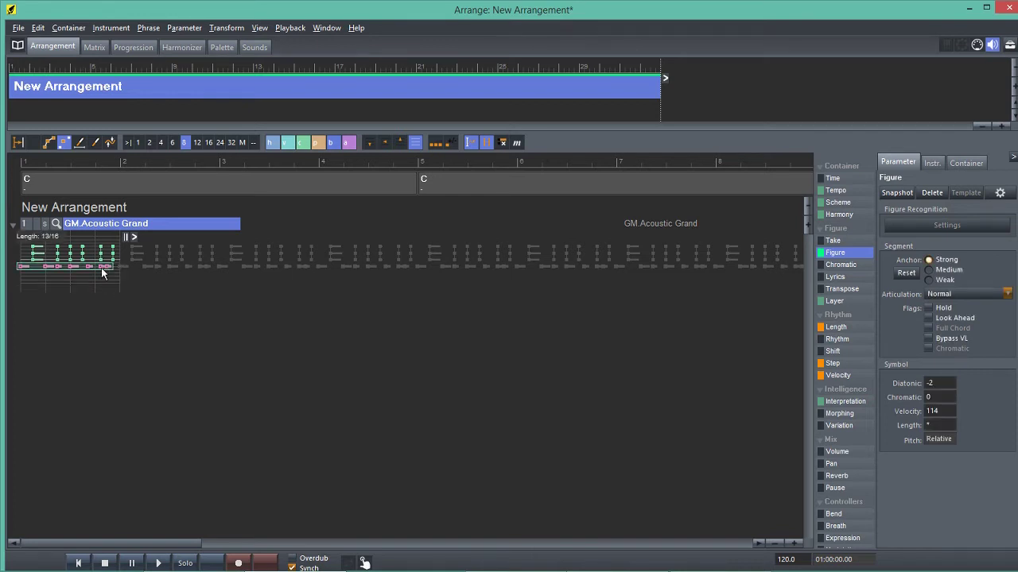
{"action": "left_click", "coordinate": [31, 271]}
{"action": "mouse_move", "coordinate": [42, 270]}
{"action": "left_click_drag", "start_coordinate": [25, 268], "coordinate": [27, 268]}
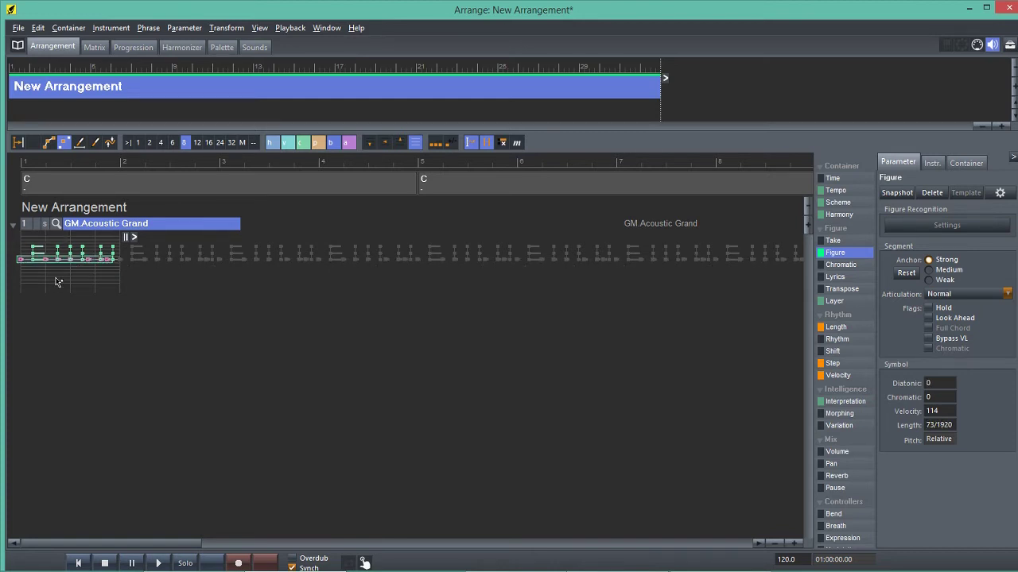
{"action": "left_click", "coordinate": [63, 350]}
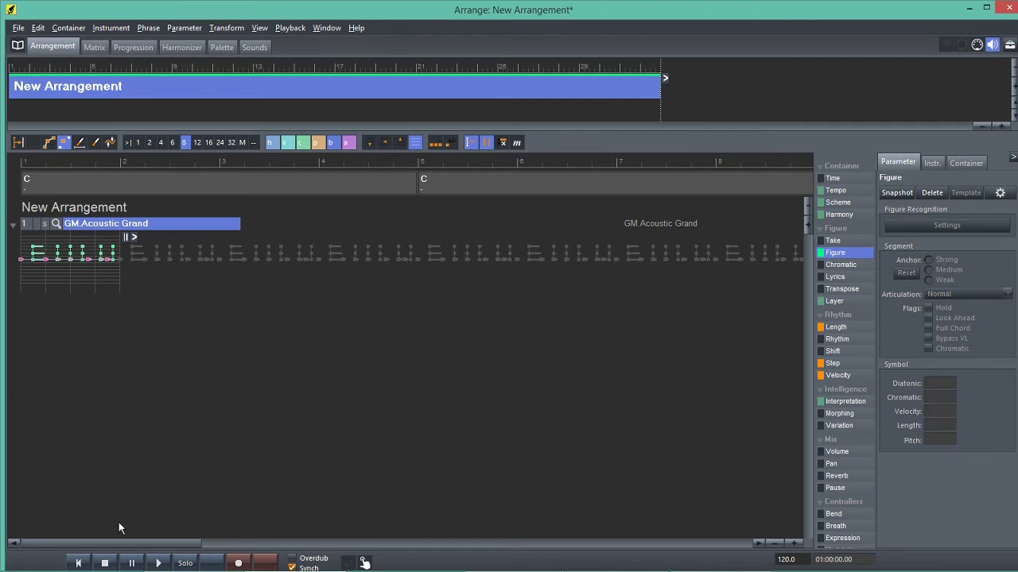
{"action": "left_click", "coordinate": [159, 563]}
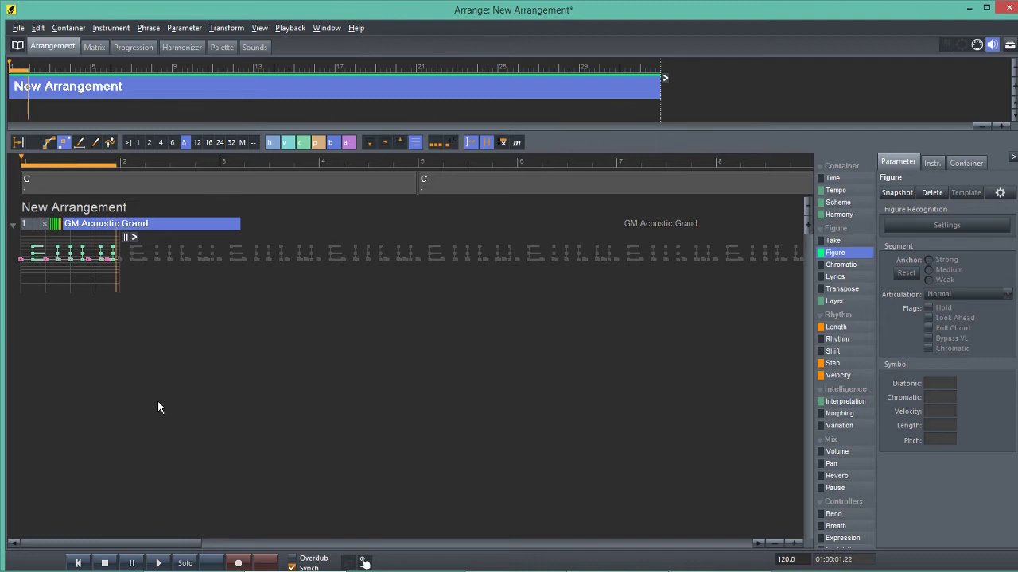
{"action": "left_click", "coordinate": [104, 563]}
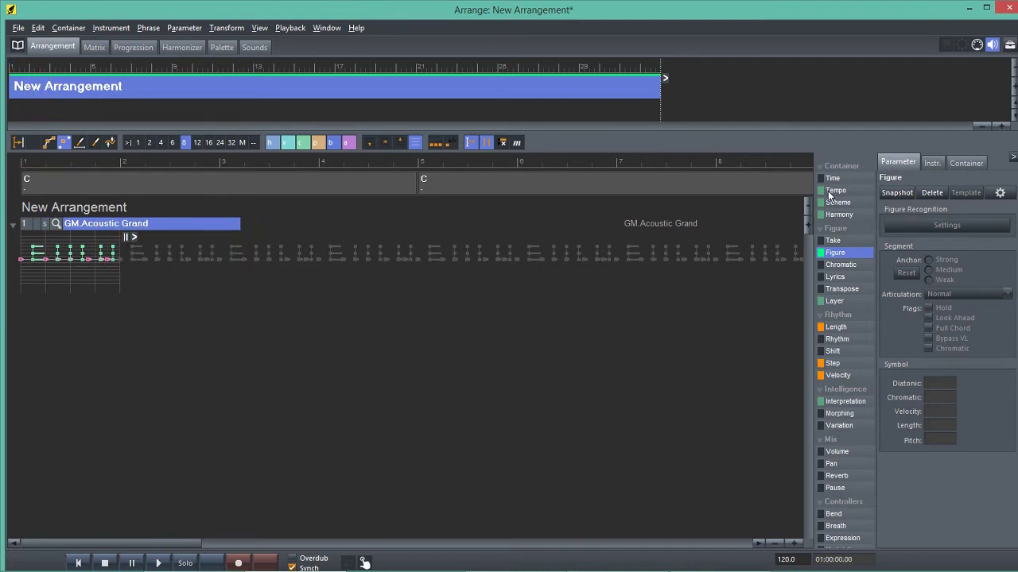
Insert Part 1 of the harmony template Progression in Ab Major (8 Bars) and play the piano figure over it.
{"action": "left_click", "coordinate": [843, 216]}
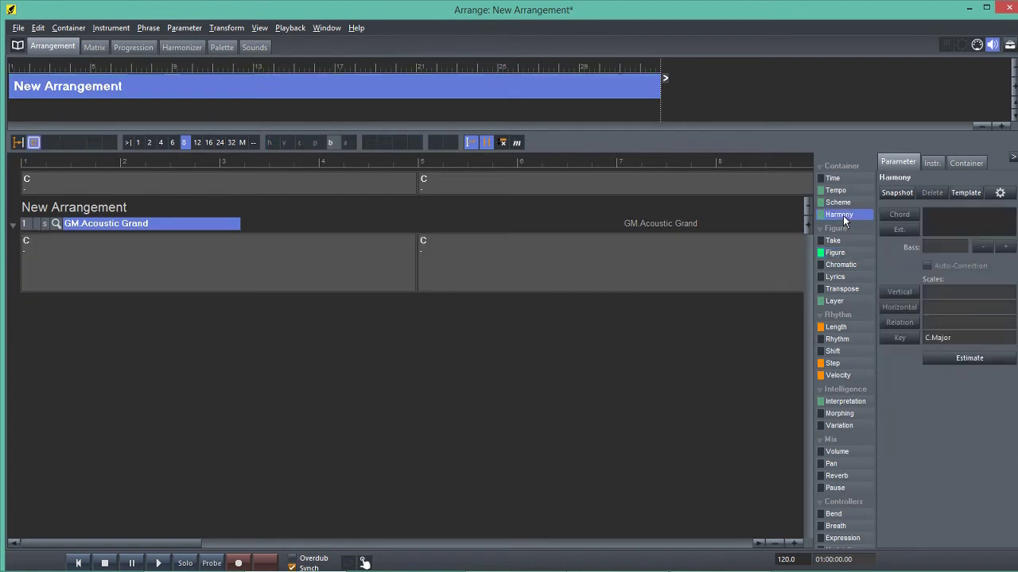
{"action": "left_click", "coordinate": [961, 193]}
{"action": "mouse_move", "coordinate": [859, 251]}
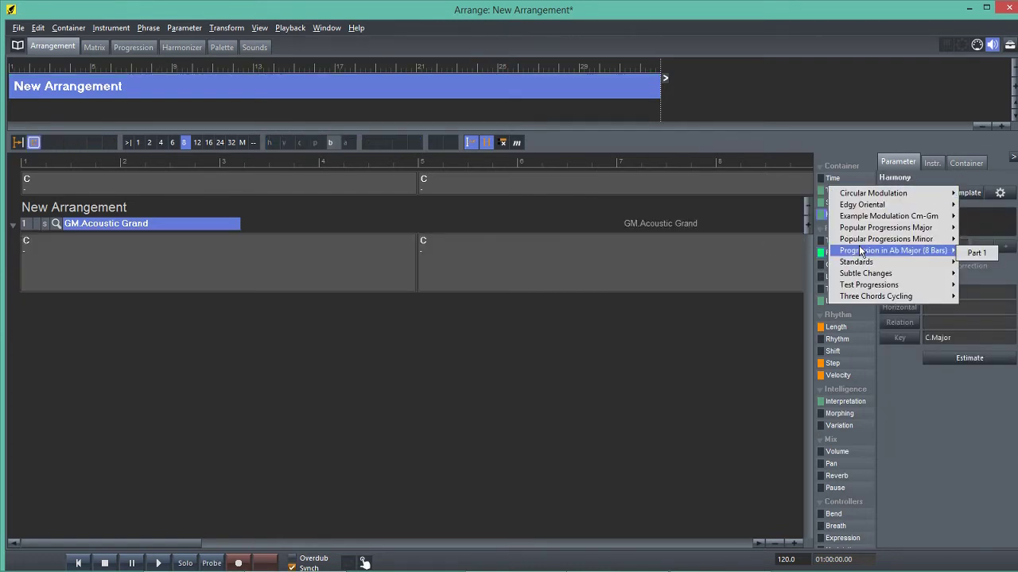
{"action": "left_click", "coordinate": [978, 252]}
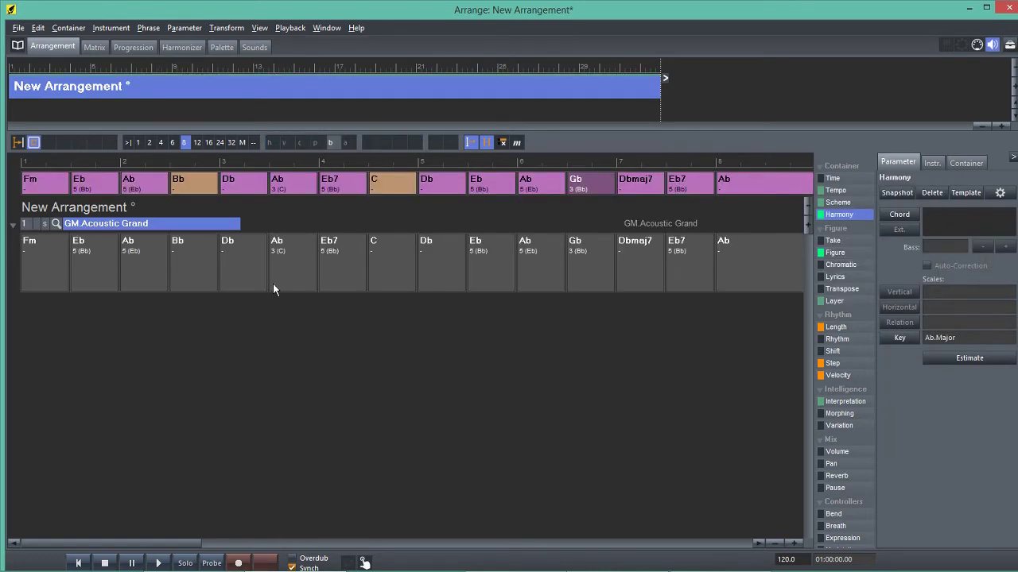
{"action": "left_click", "coordinate": [839, 253]}
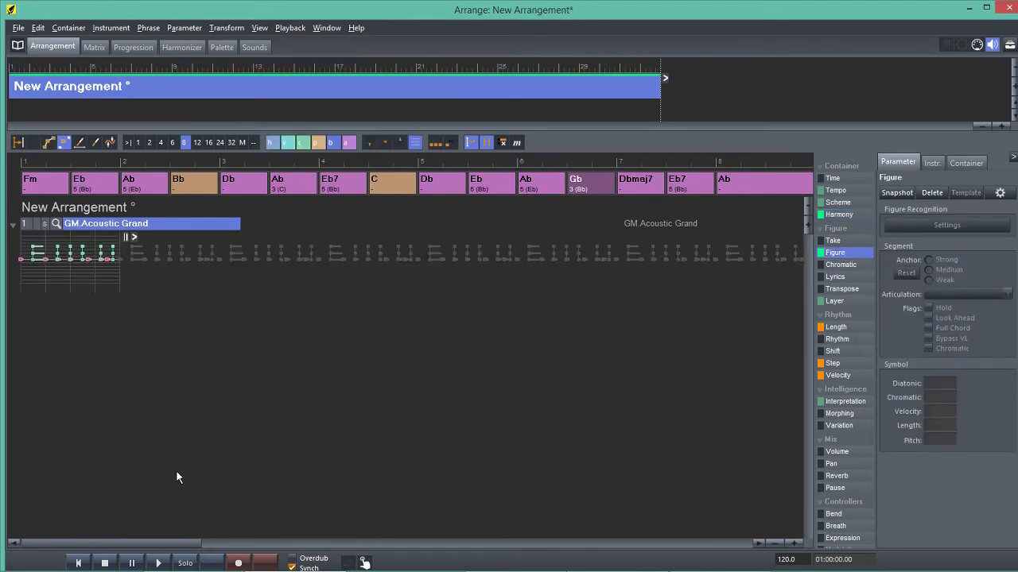
{"action": "left_click", "coordinate": [158, 563]}
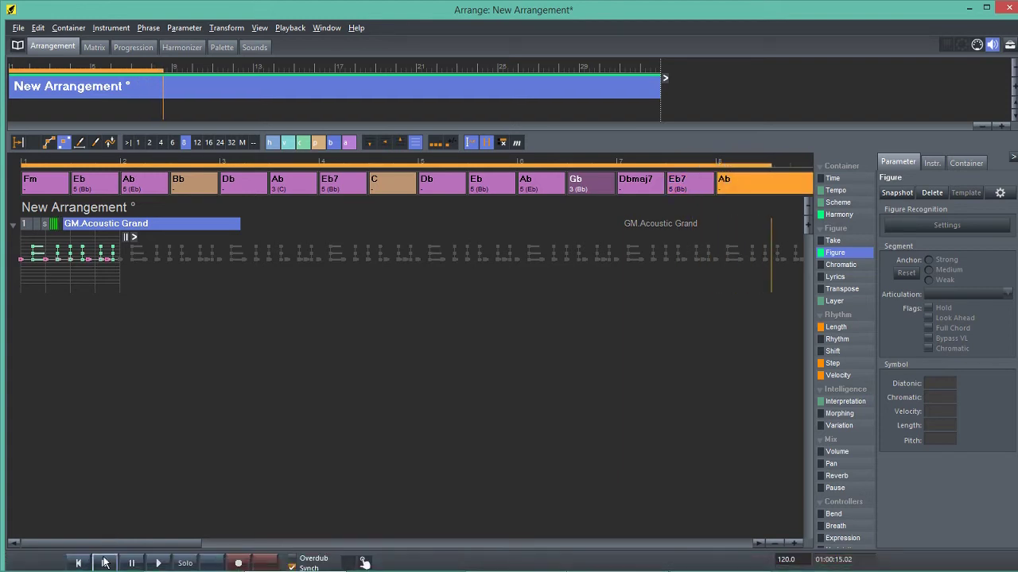
{"action": "left_click", "coordinate": [103, 562]}
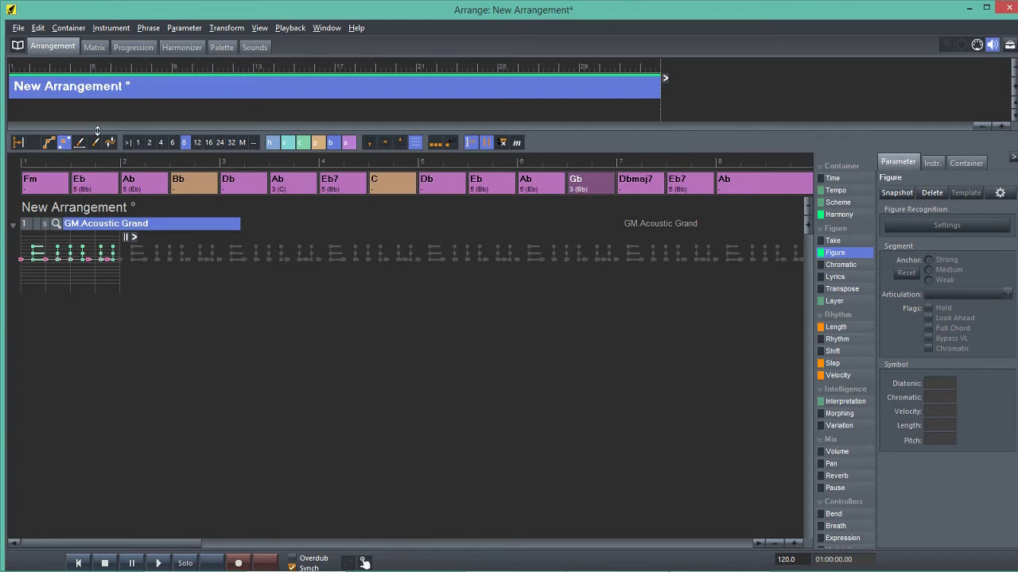
Raise the figure's second chord as a whole segment by one step.
{"action": "left_click", "coordinate": [50, 144]}
{"action": "left_click", "coordinate": [60, 255]}
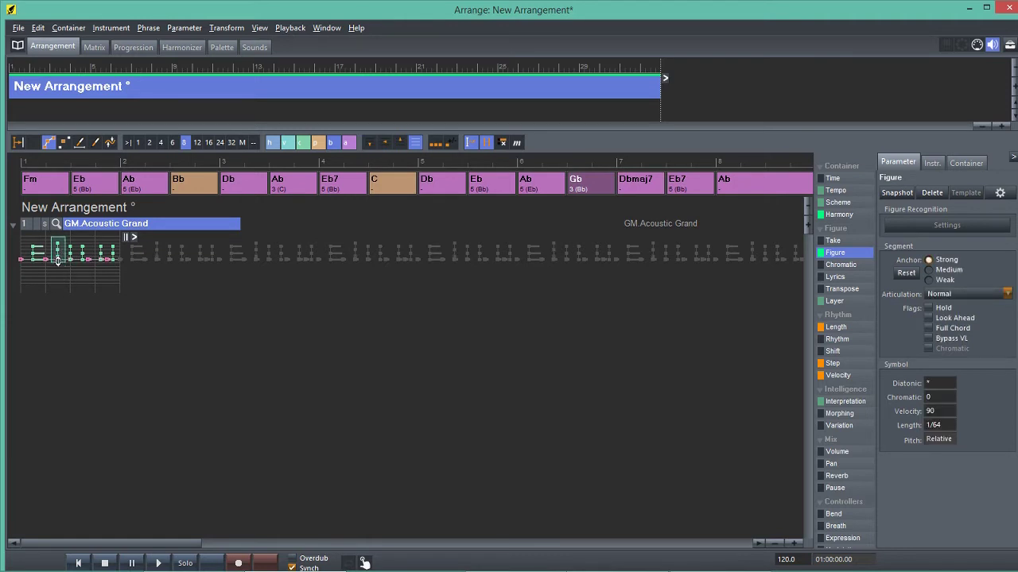
{"action": "left_click", "coordinate": [62, 271]}
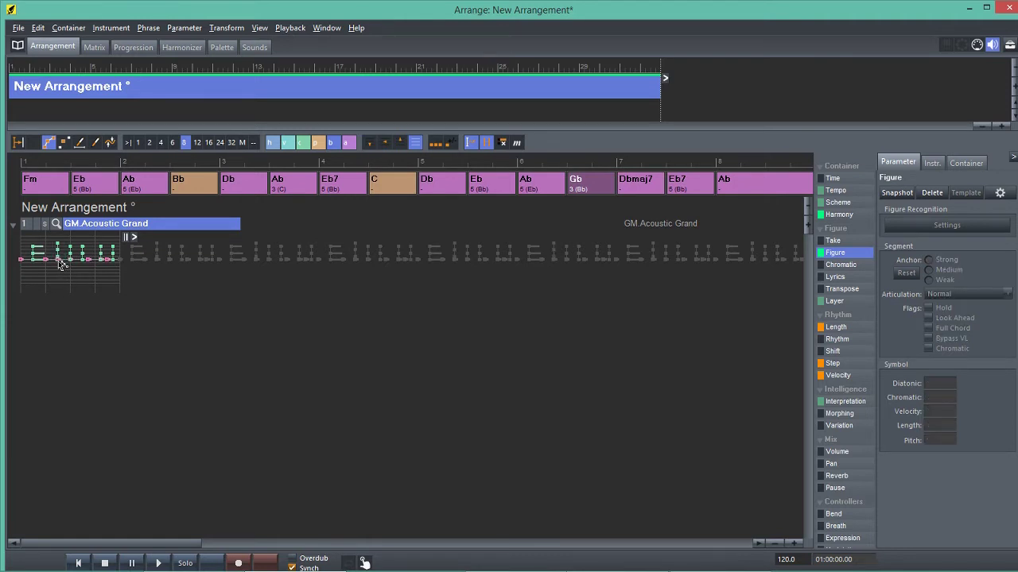
{"action": "left_click", "coordinate": [61, 263]}
{"action": "left_click", "coordinate": [61, 268]}
Try the figure's fifth chord one step higher, and settle on one step below its original position.
{"action": "left_click", "coordinate": [103, 256]}
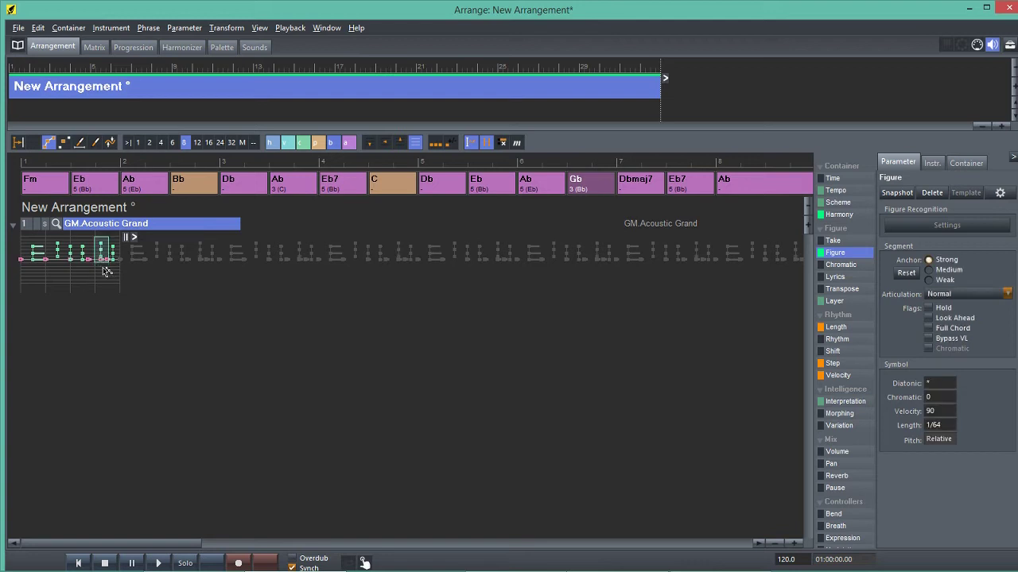
{"action": "left_click_drag", "start_coordinate": [106, 271], "coordinate": [103, 264]}
{"action": "left_click", "coordinate": [104, 262]}
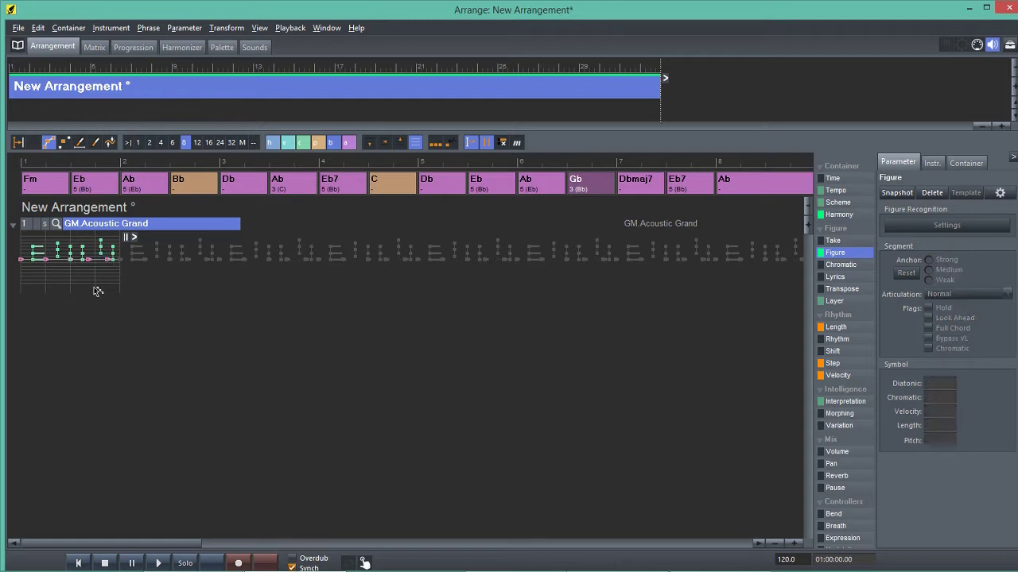
{"action": "left_click", "coordinate": [106, 256]}
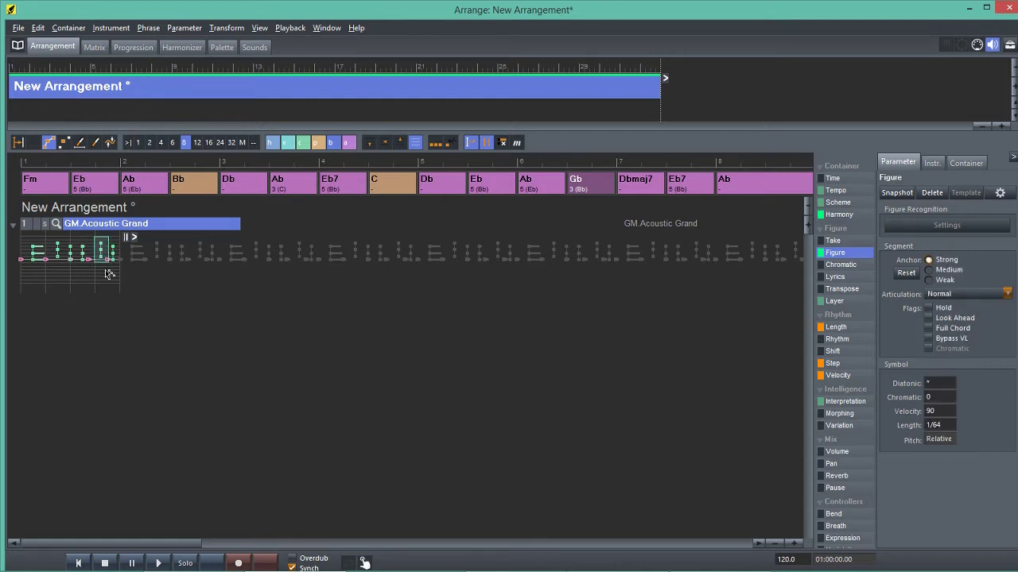
{"action": "left_click", "coordinate": [109, 282]}
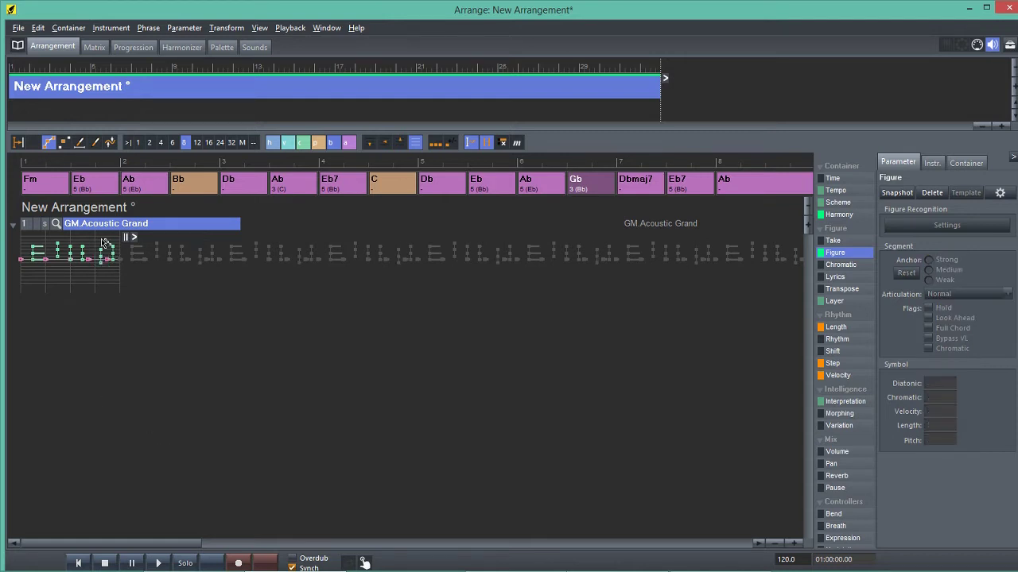
Raise the fourth chord's middle note and the fifth chord's lowest note by one step each, and play back the figure.
{"action": "left_click", "coordinate": [65, 142]}
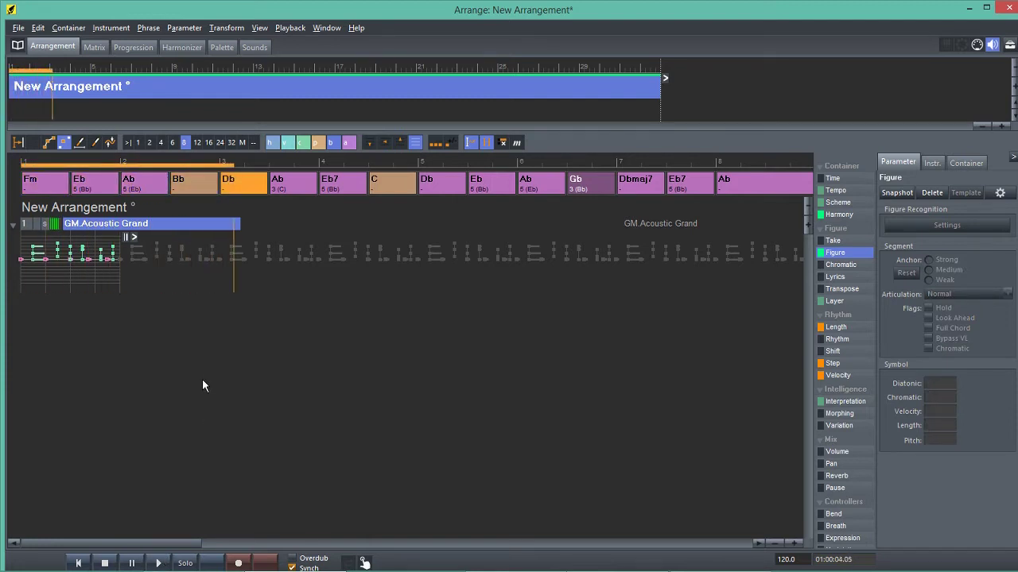
{"action": "left_click", "coordinate": [104, 562]}
Copy the bass symbol on beat three to the position directly under the second chord.
{"action": "left_click", "coordinate": [793, 543]}
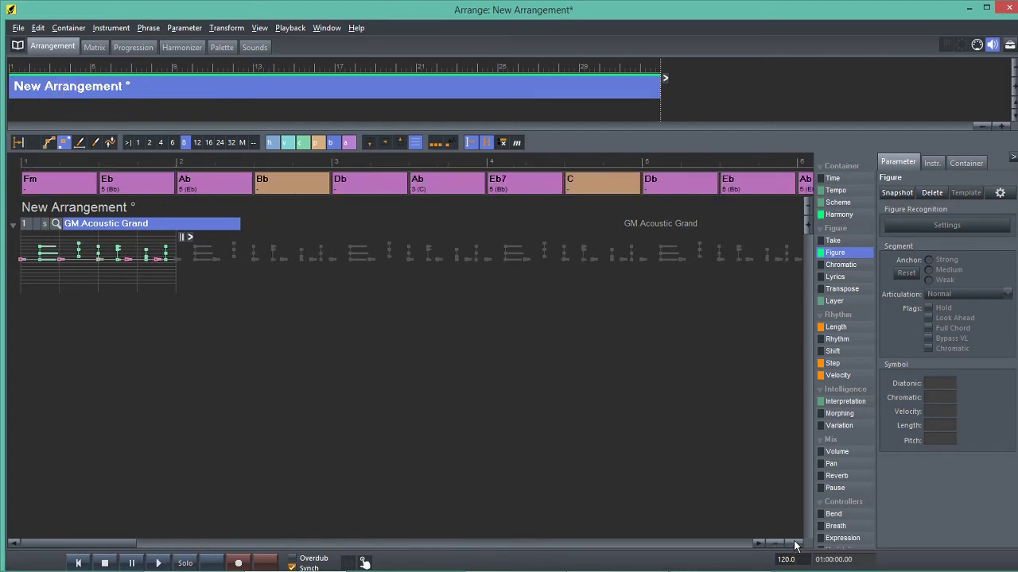
{"action": "left_click", "coordinate": [794, 544]}
{"action": "left_click", "coordinate": [809, 225]}
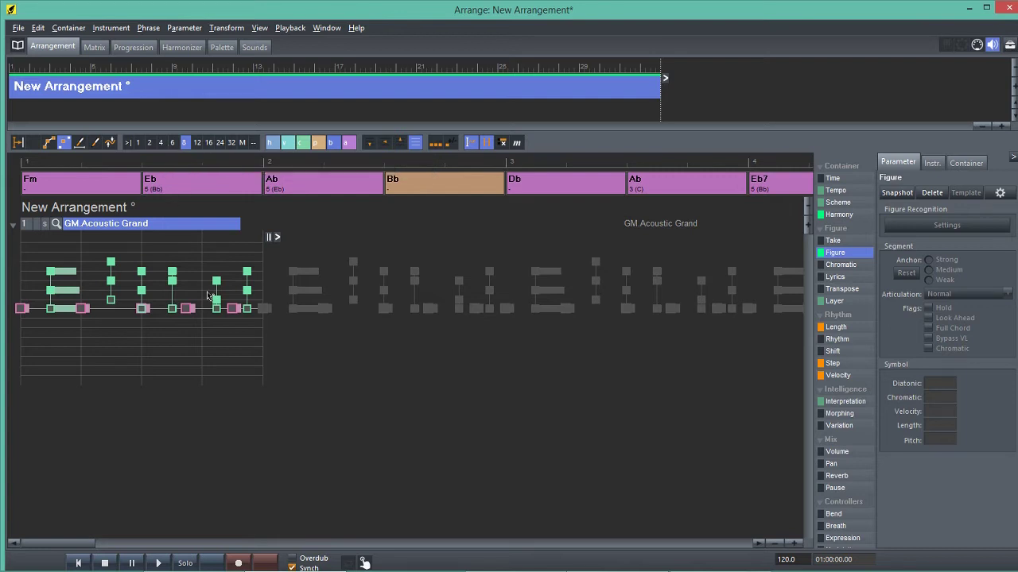
{"action": "left_click", "coordinate": [143, 309]}
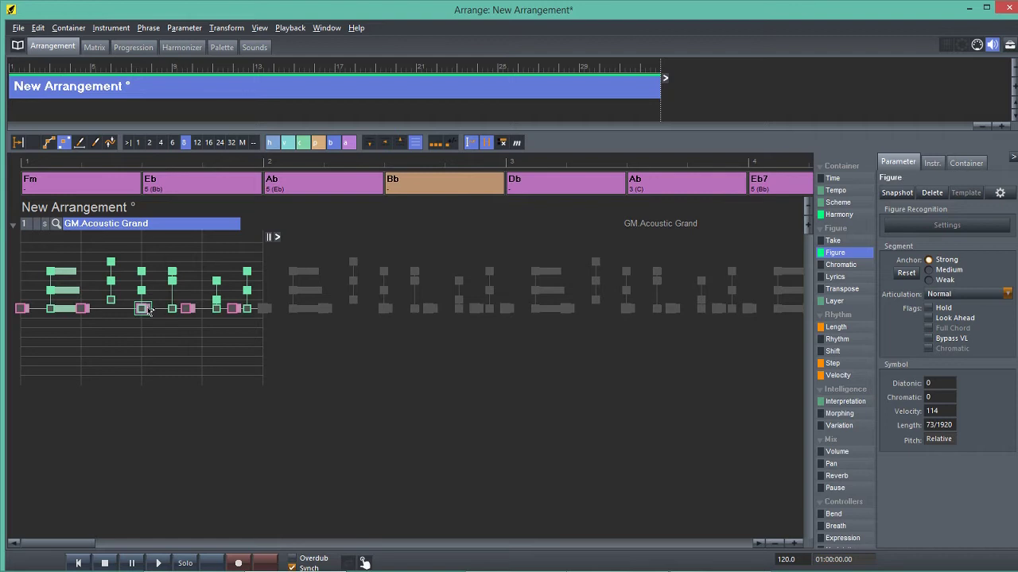
{"action": "left_click_drag", "start_coordinate": [146, 310], "coordinate": [112, 309]}
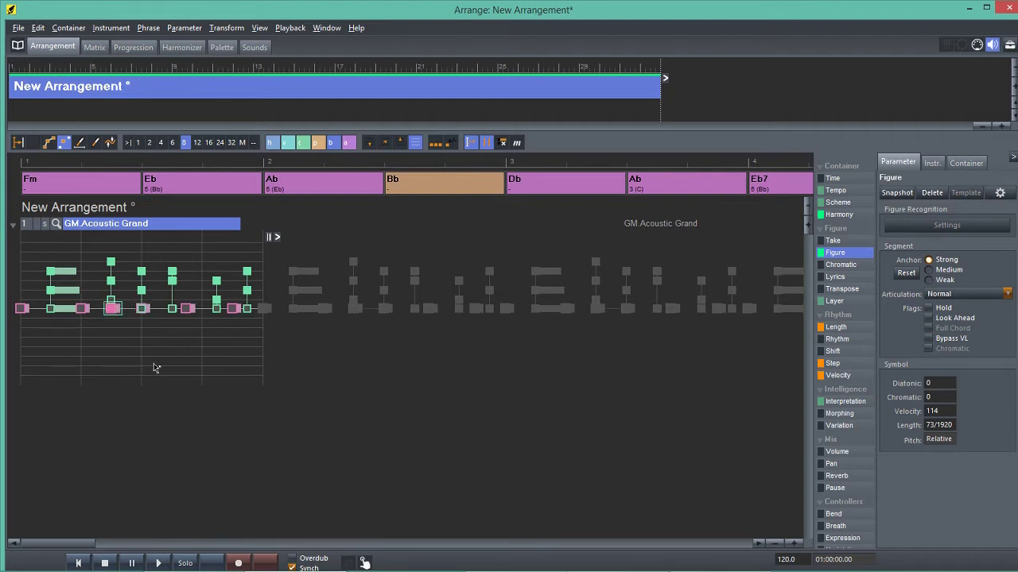
Try the copied bass symbol one step lower and shifted closer to the third chord, and play back the figure.
{"action": "key", "text": "Down"}
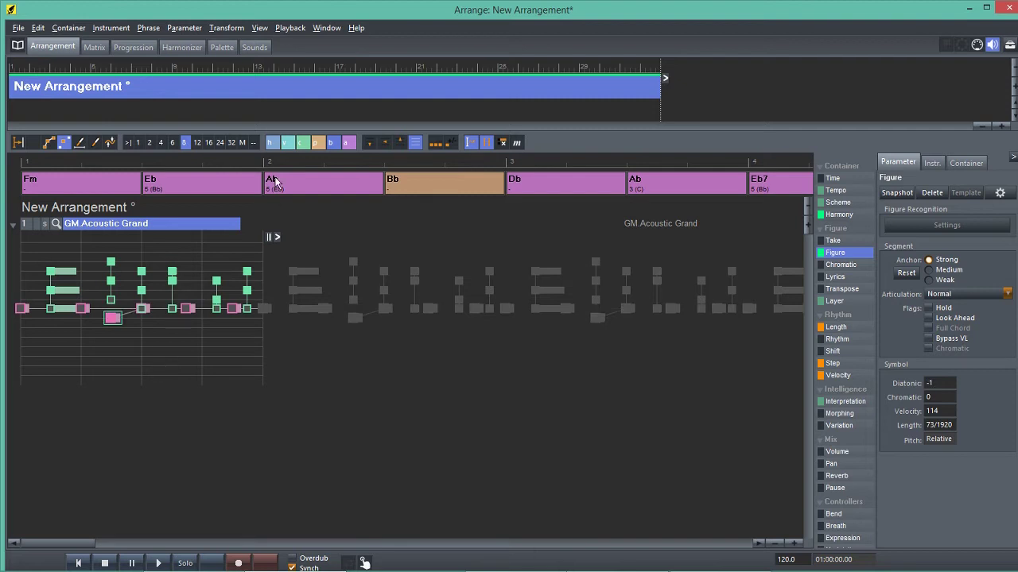
{"action": "left_click", "coordinate": [197, 143]}
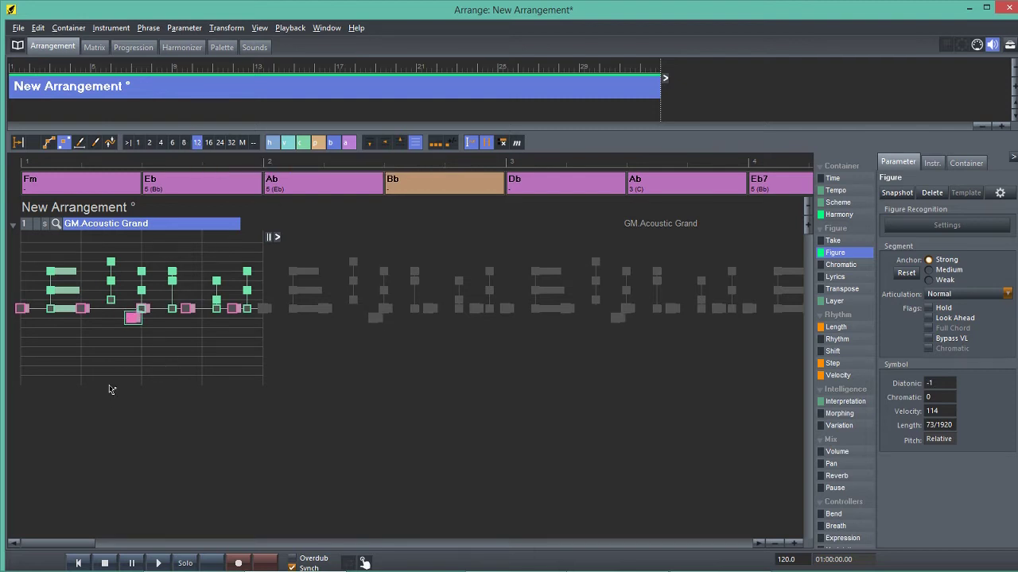
{"action": "left_click", "coordinate": [131, 401]}
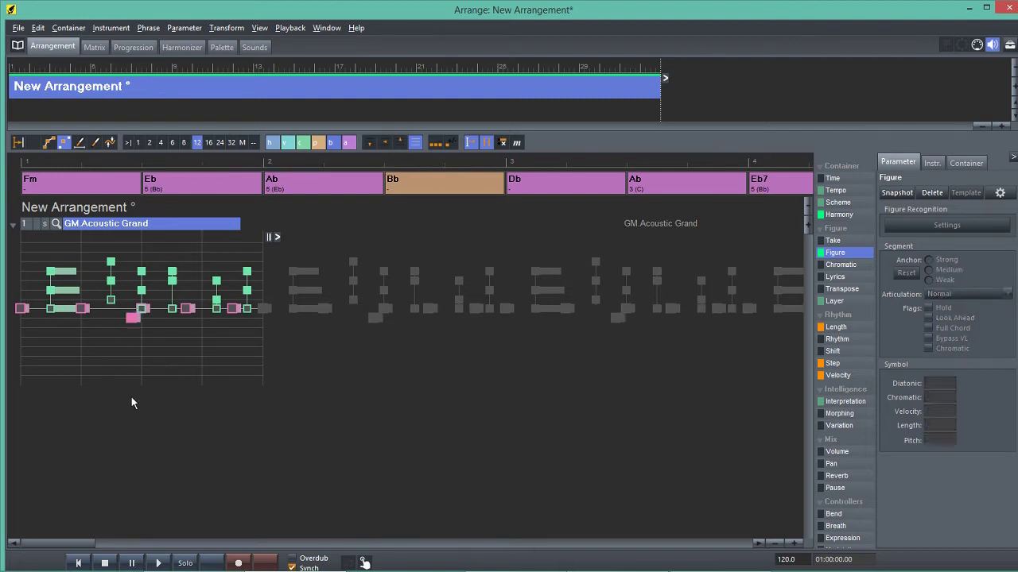
{"action": "left_click", "coordinate": [158, 563]}
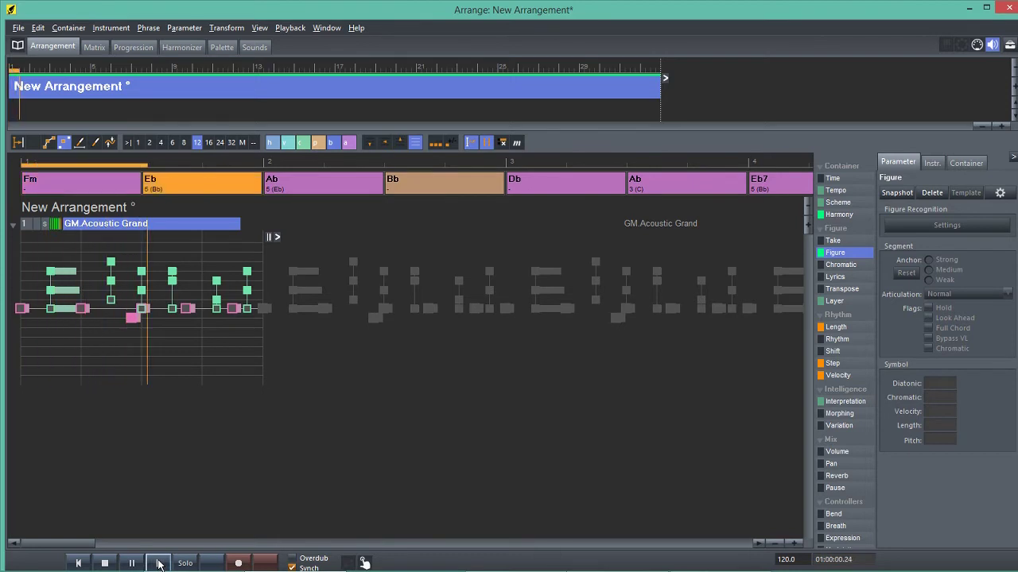
{"action": "left_click", "coordinate": [104, 563]}
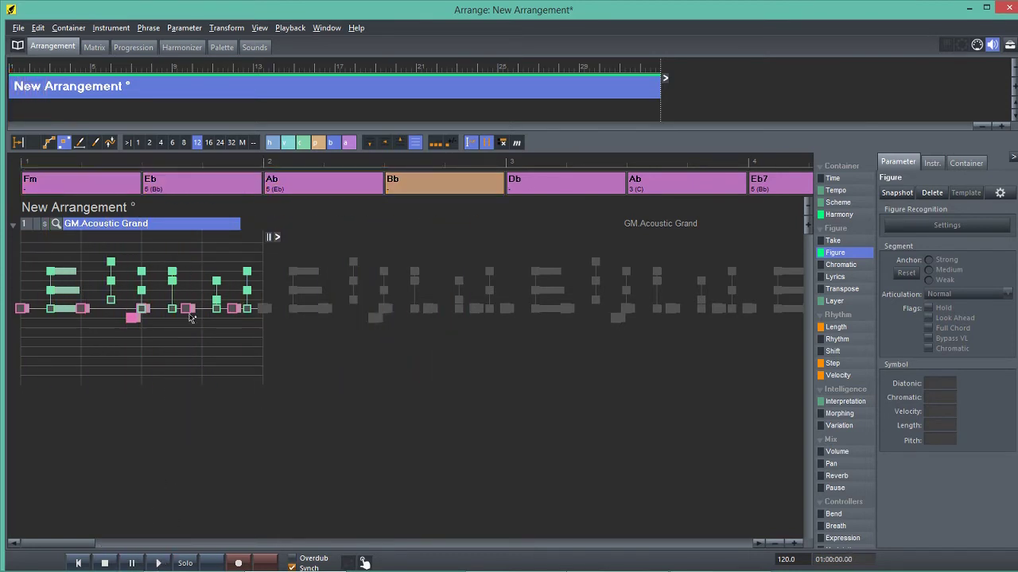
Move the lowered bass symbol to one sixteenth before the second chord and play back the figure.
{"action": "left_click", "coordinate": [133, 318]}
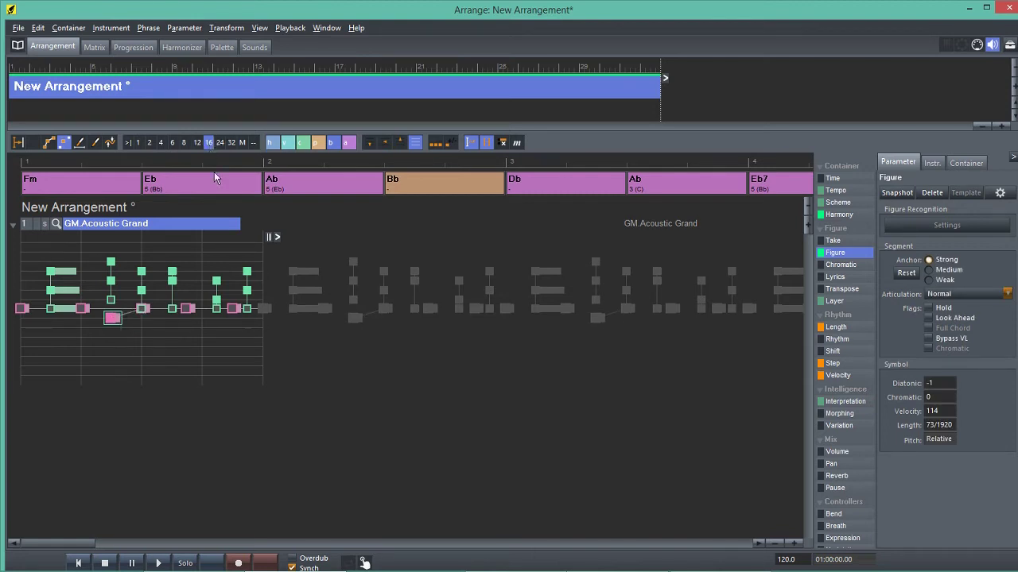
{"action": "key", "text": "Left"}
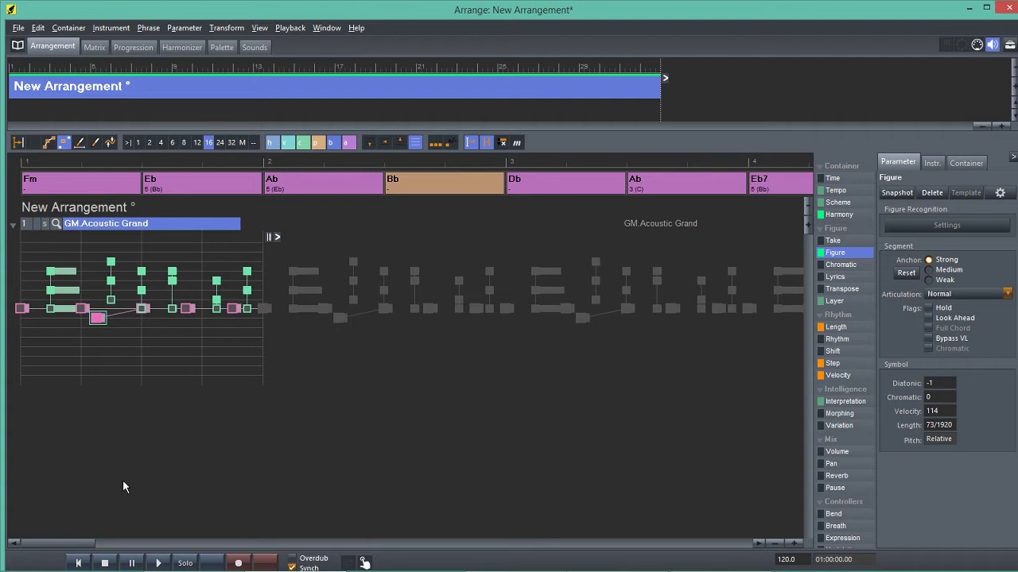
{"action": "left_click", "coordinate": [160, 563]}
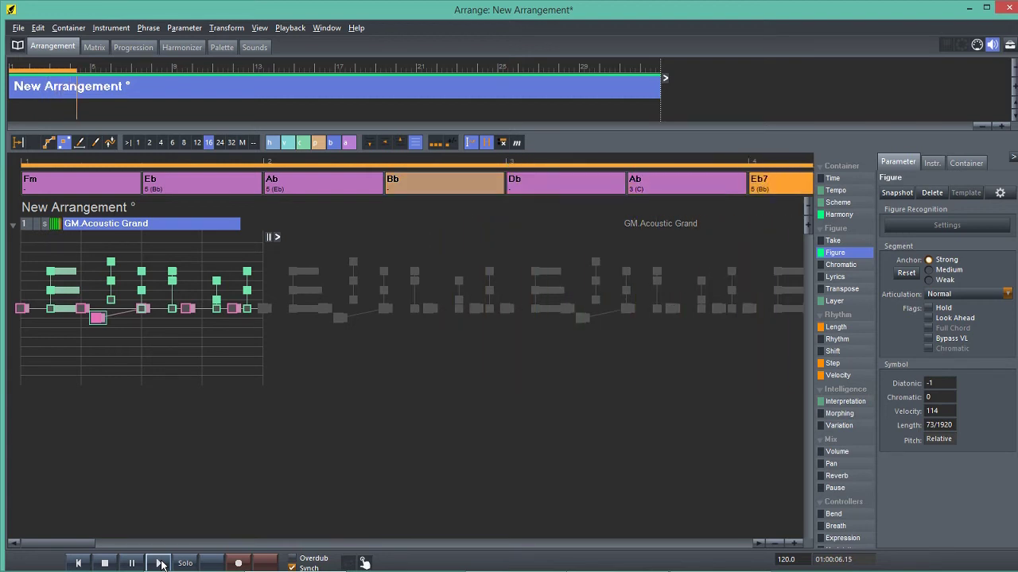
{"action": "key", "text": "space"}
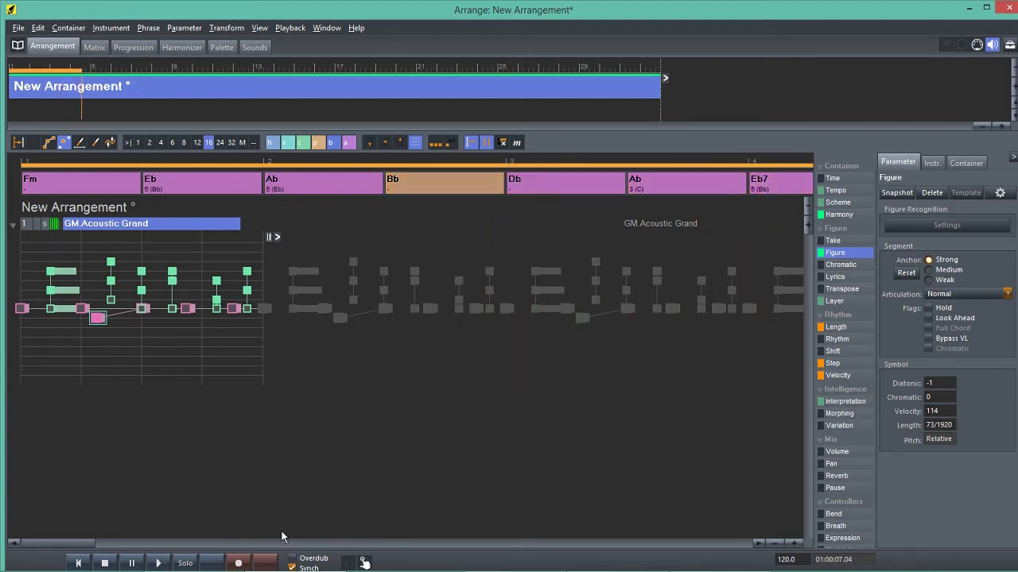
{"action": "left_click", "coordinate": [779, 546]}
{"action": "left_click", "coordinate": [779, 545]}
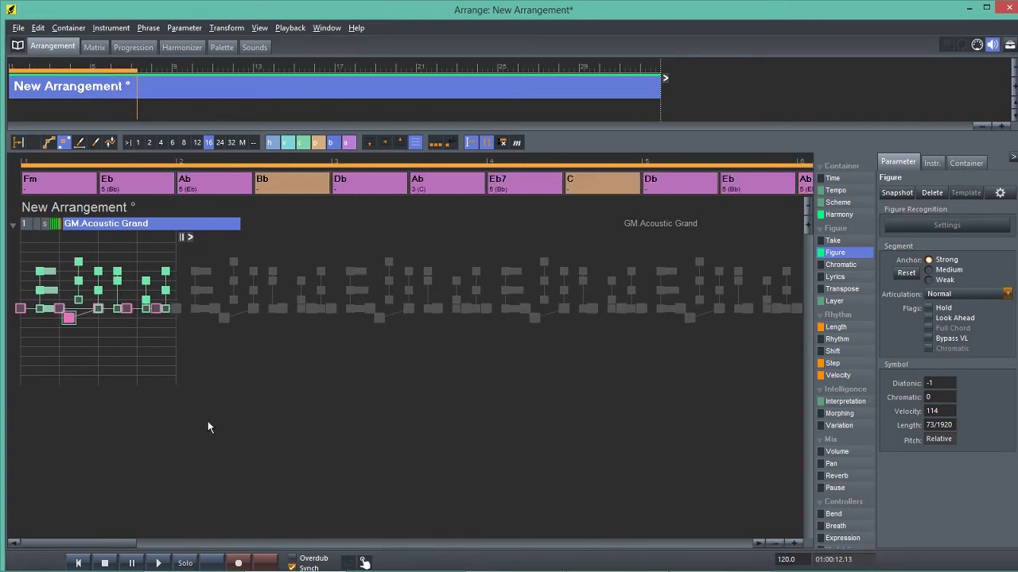
{"action": "left_click", "coordinate": [106, 564]}
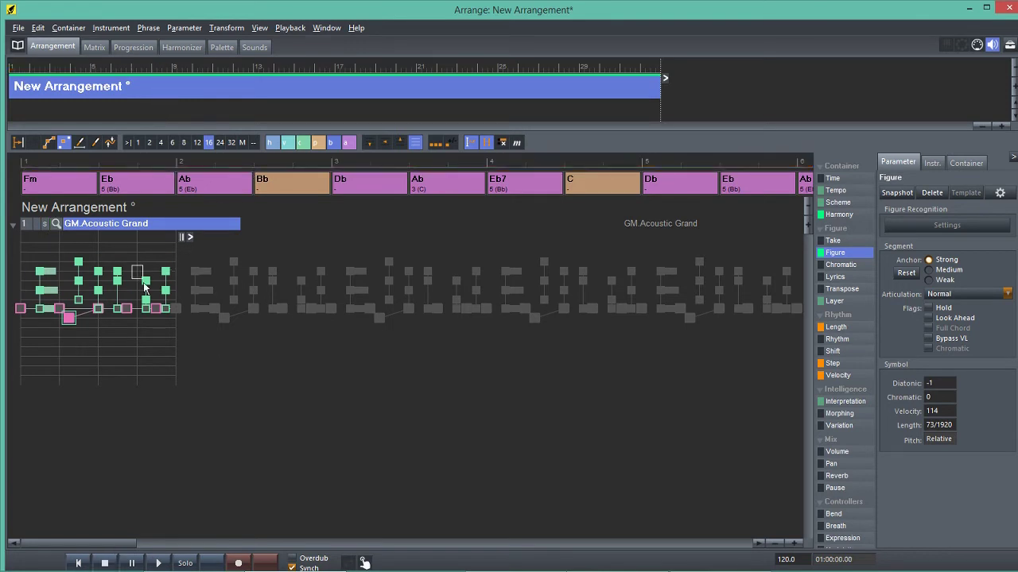
Raise the fifth chord's middle note by two steps and its top note by three steps, and play back the figure.
{"action": "left_click_drag", "start_coordinate": [157, 308], "coordinate": [156, 309]}
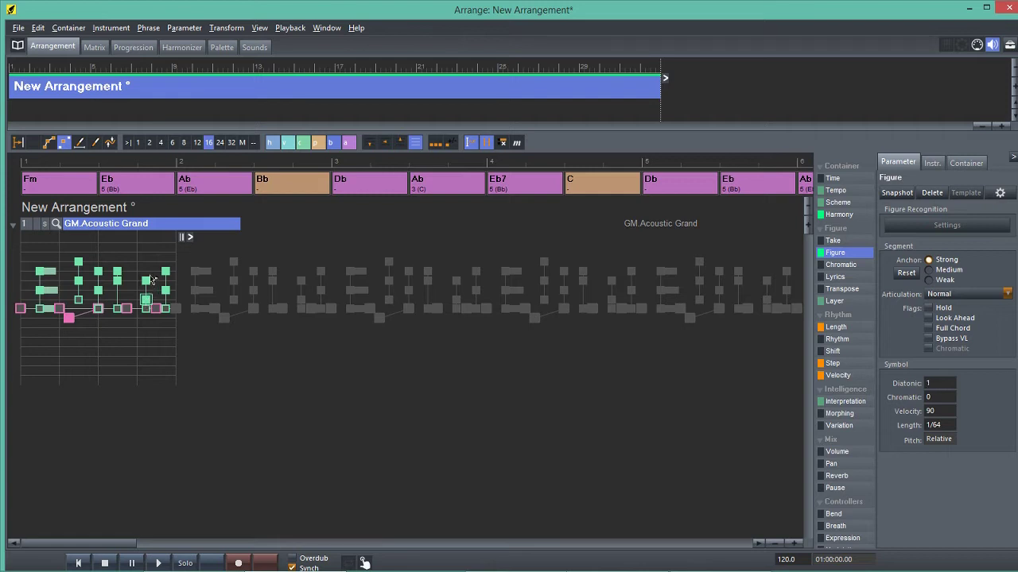
{"action": "key", "text": "Up"}
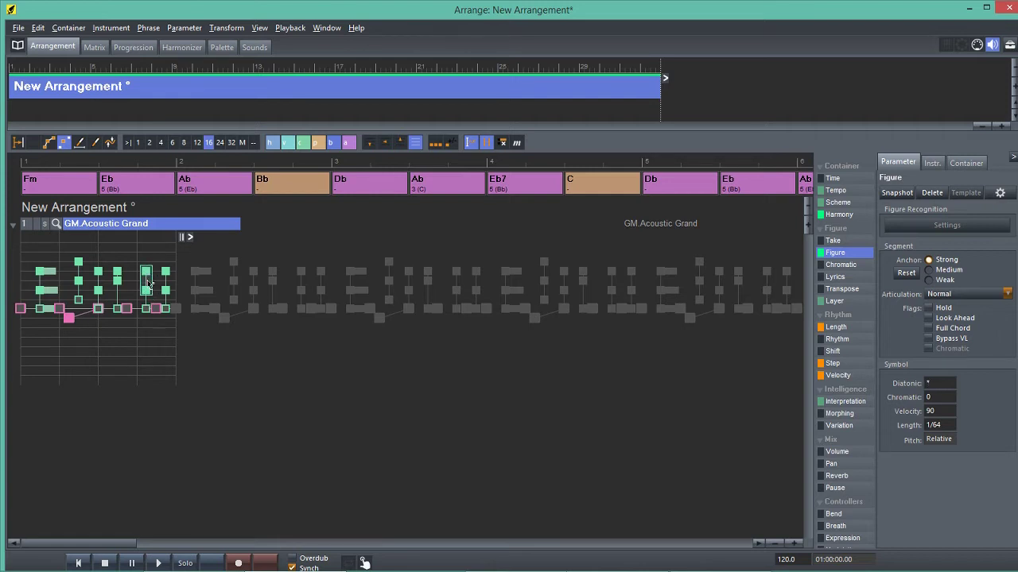
{"action": "key", "text": "Up"}
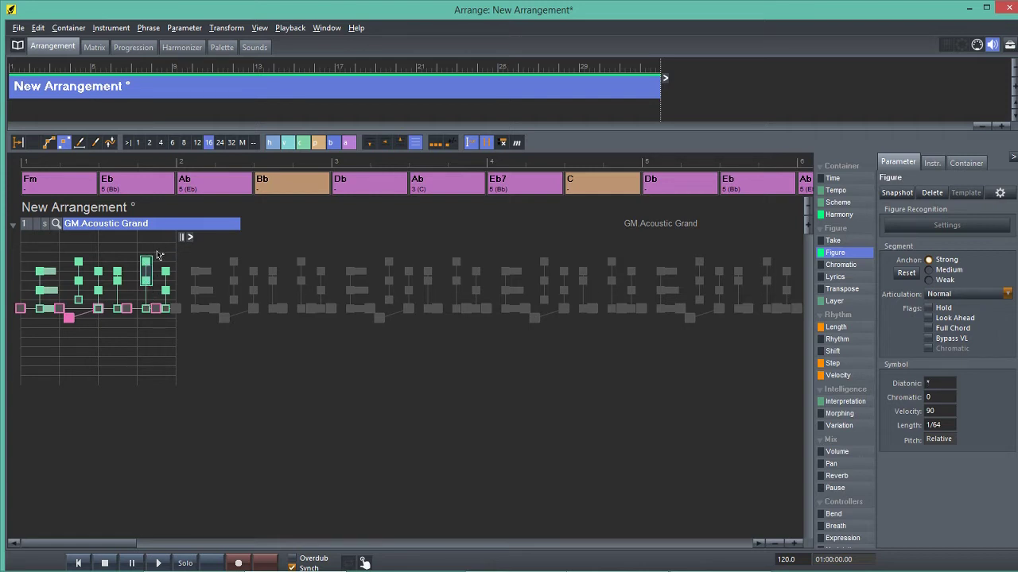
{"action": "left_click", "coordinate": [156, 254]}
{"action": "left_click_drag", "start_coordinate": [149, 263], "coordinate": [150, 253]}
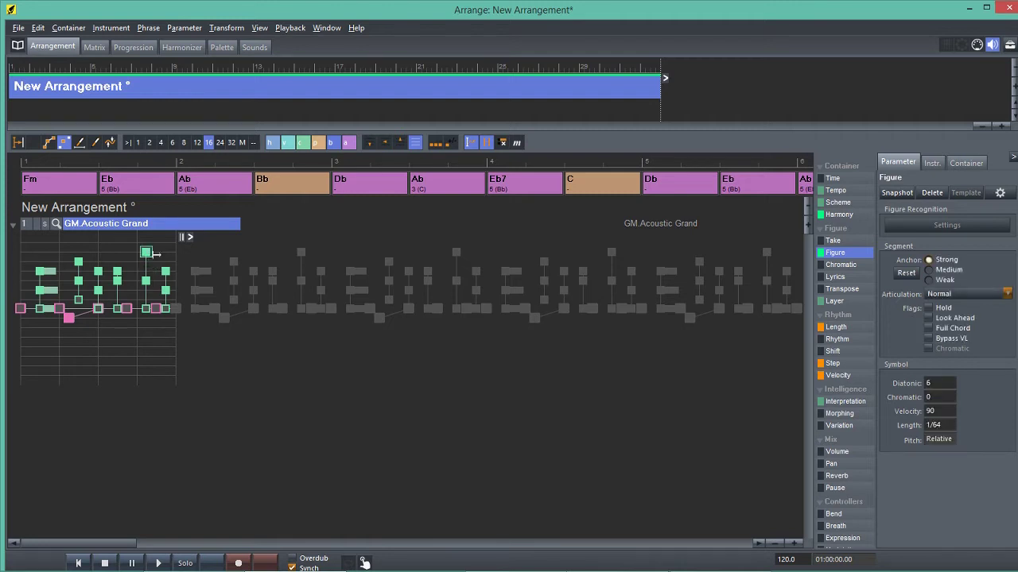
{"action": "left_click", "coordinate": [160, 259]}
{"action": "key", "text": "space"}
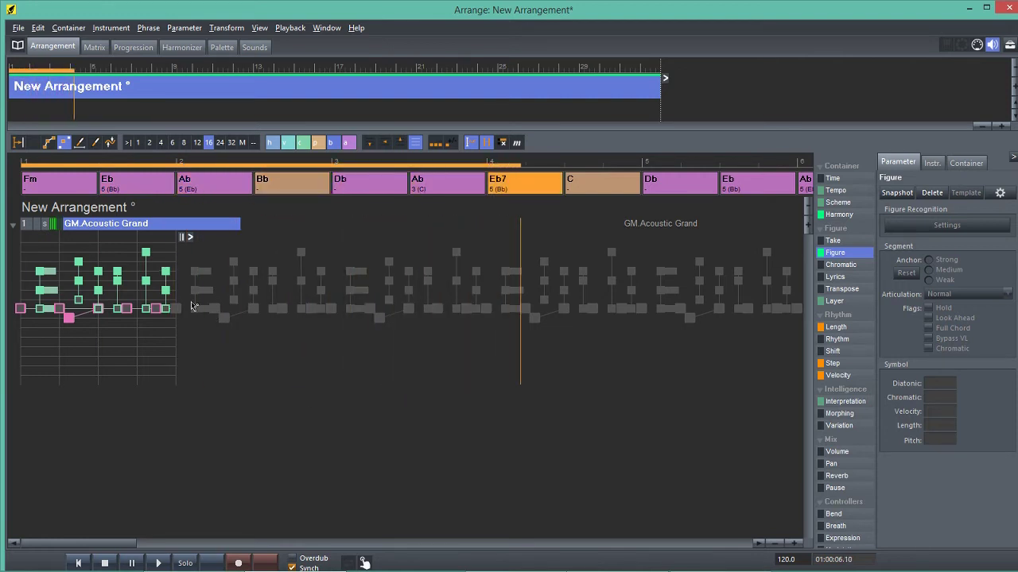
{"action": "key", "text": "space"}
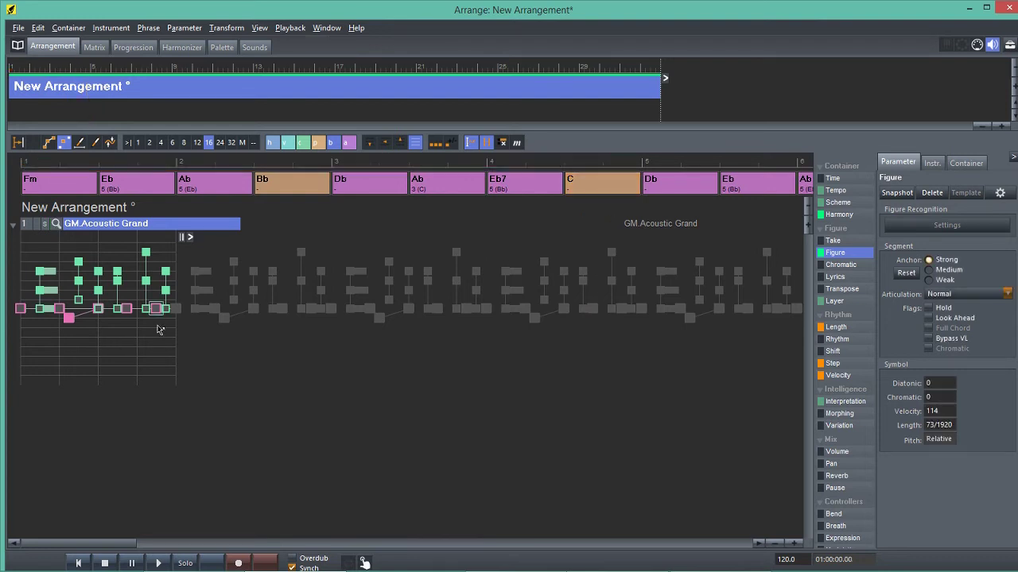
Lower the last bass symbol and the fourth chord's middle note by one step each.
{"action": "left_click_drag", "start_coordinate": [158, 310], "coordinate": [156, 343]}
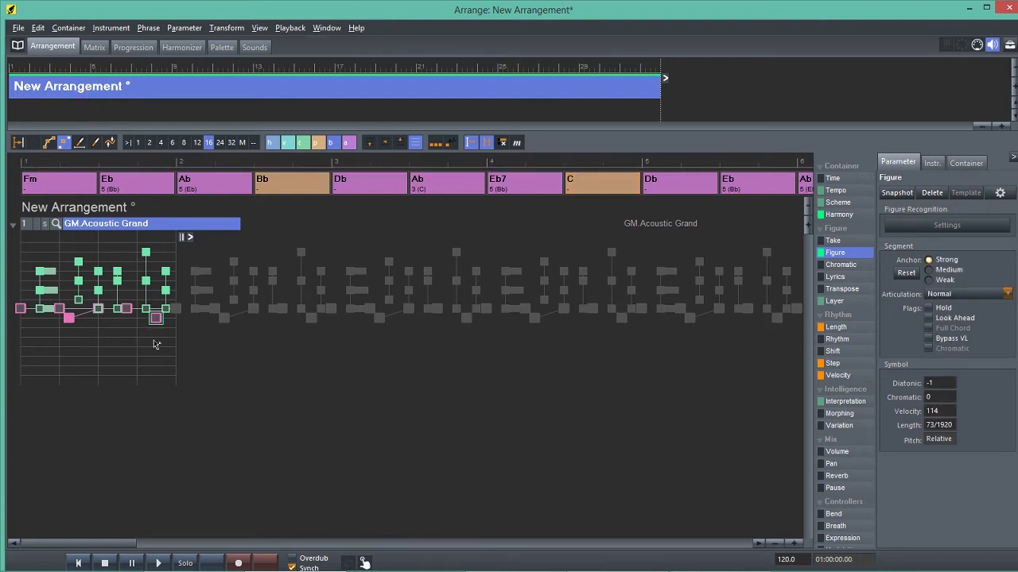
{"action": "left_click", "coordinate": [118, 287]}
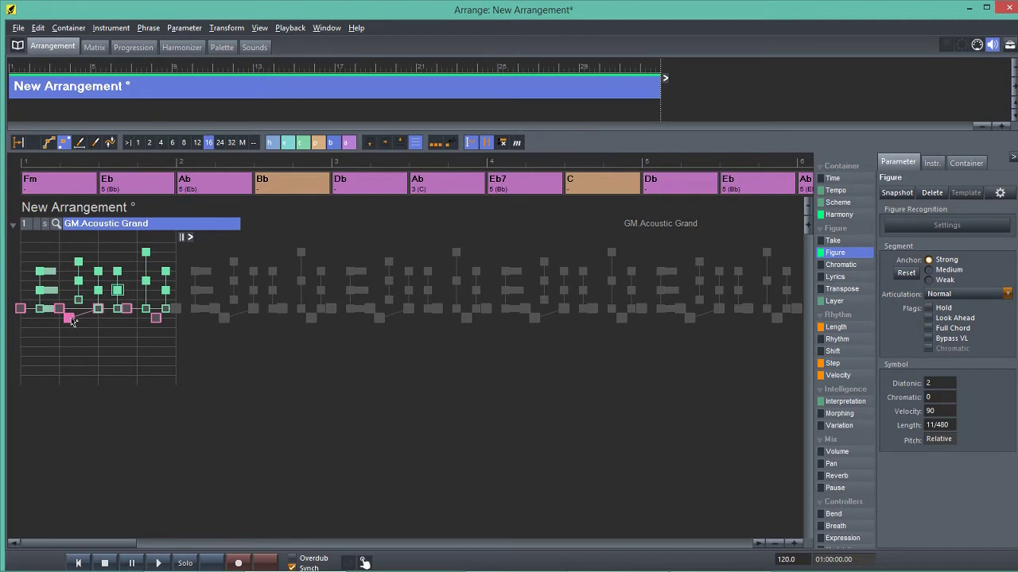
Delete the added bass symbol before the second chord and play back the figure.
{"action": "key", "text": "Delete"}
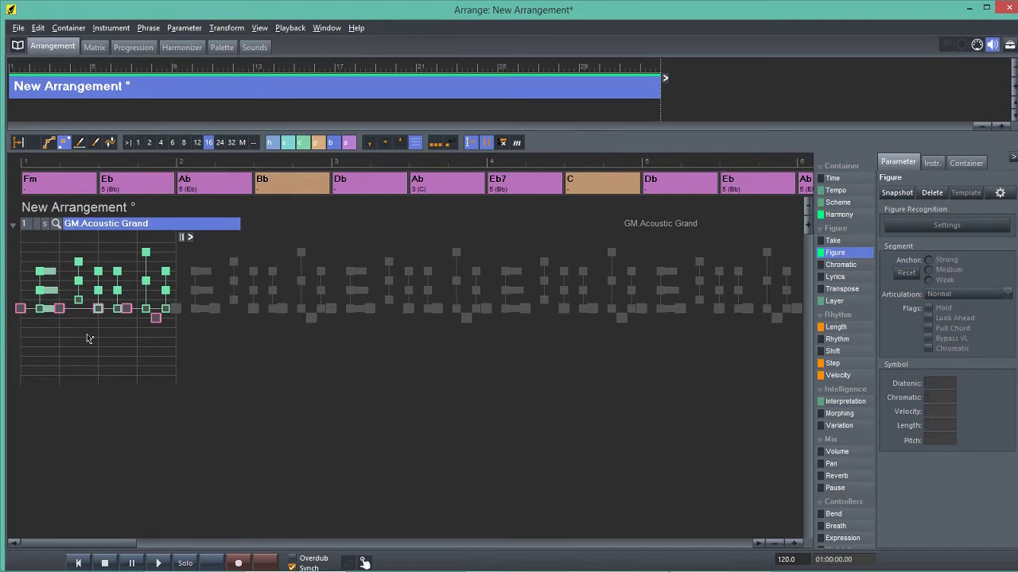
{"action": "key", "text": "space"}
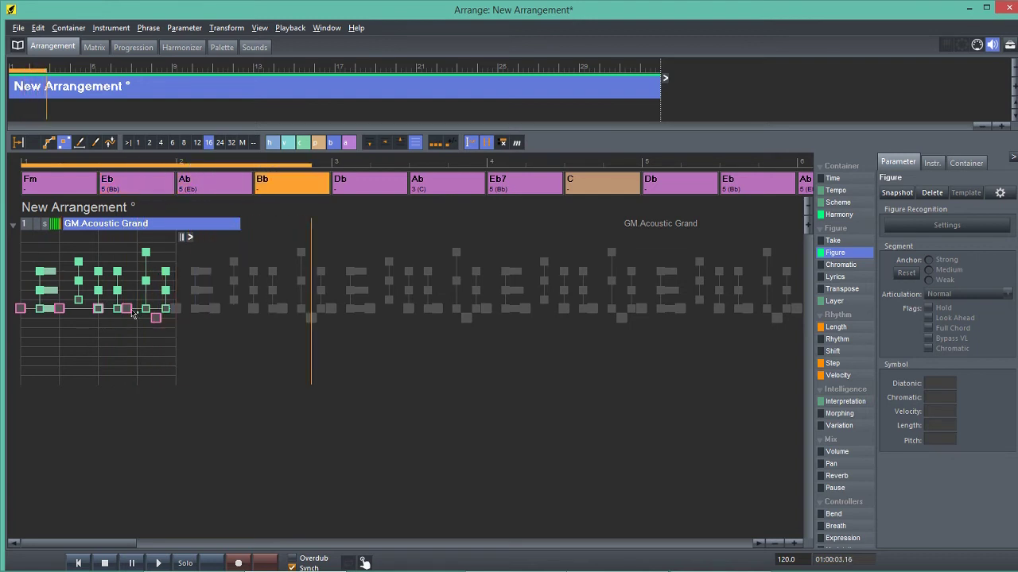
{"action": "key", "text": "space"}
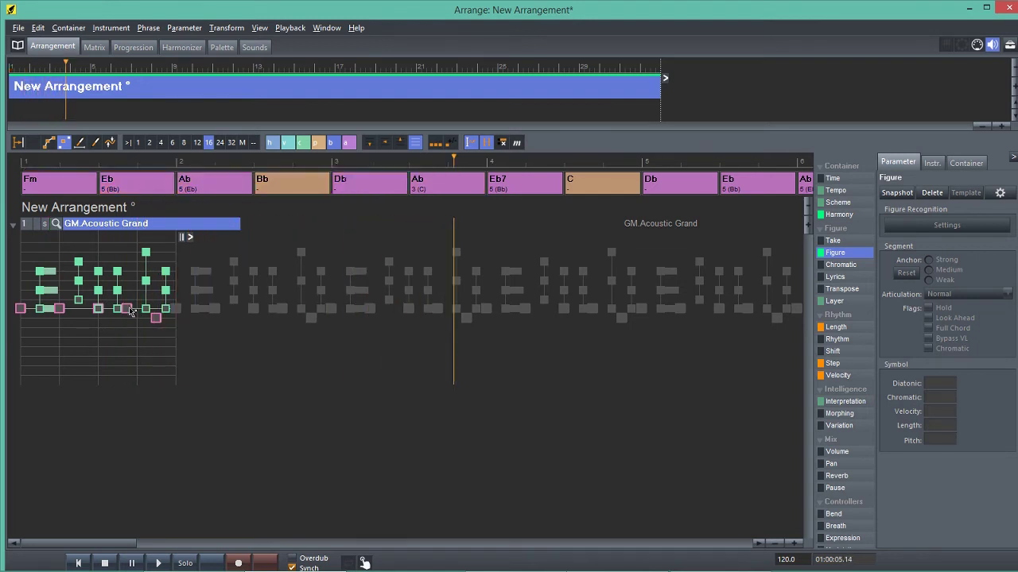
Shift the bass symbol just after the fourth chord forward by one sixteenth and raise it by one step.
{"action": "left_click", "coordinate": [127, 309]}
{"action": "key", "text": "Right"}
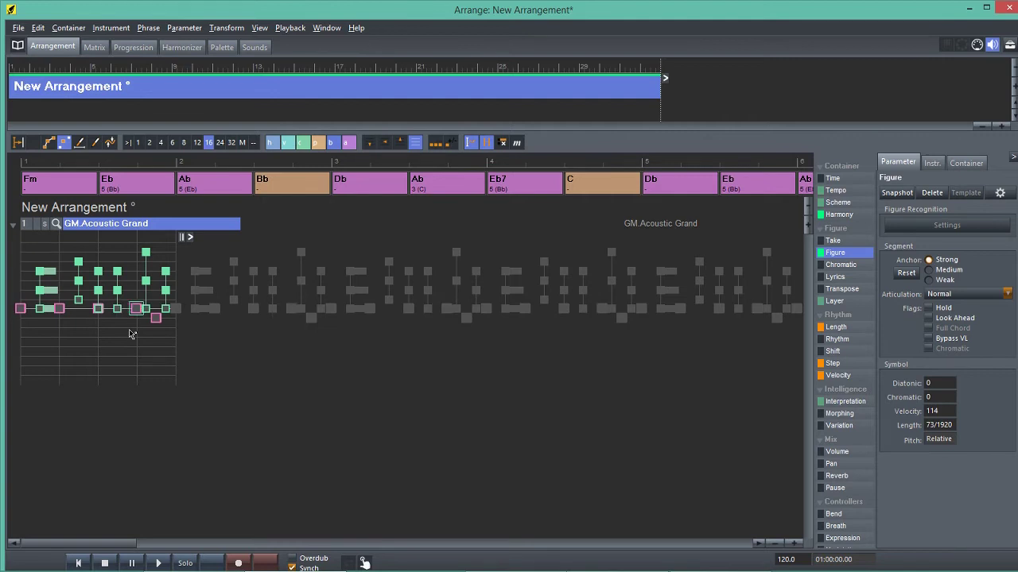
{"action": "key", "text": "Up"}
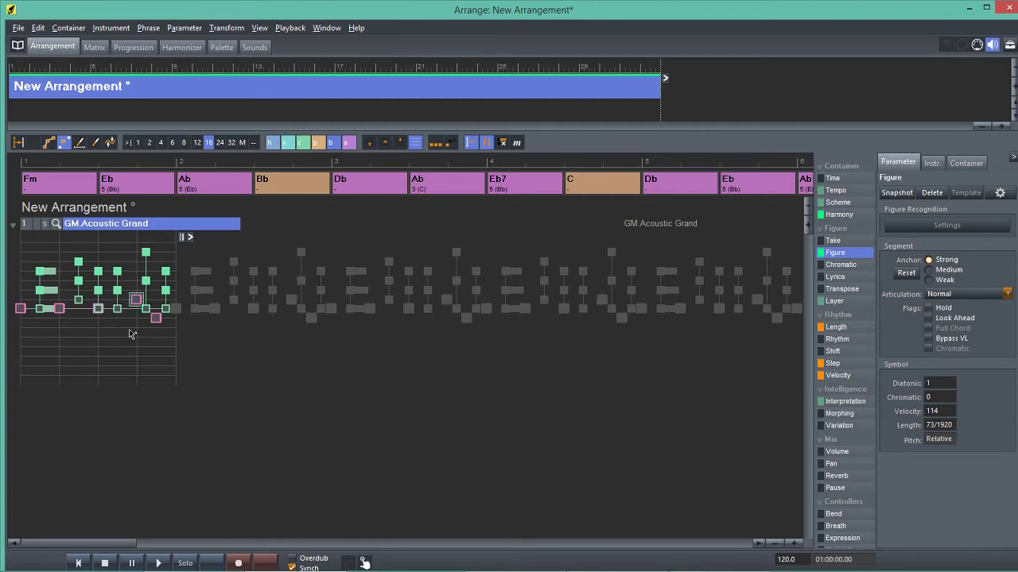
{"action": "key", "text": "Escape"}
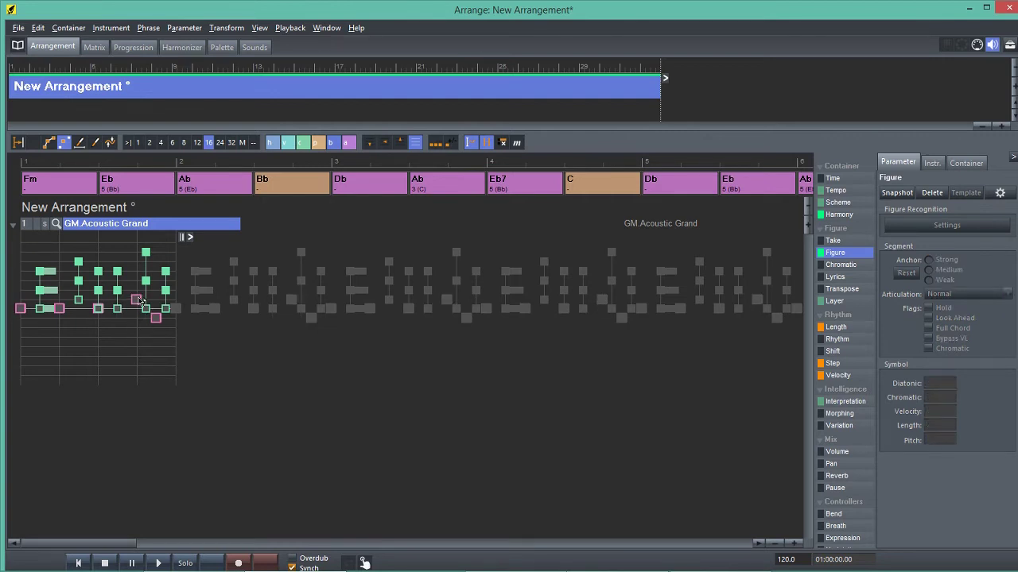
Raise the last bass symbol by one step and play back the figure.
{"action": "left_click", "coordinate": [137, 300]}
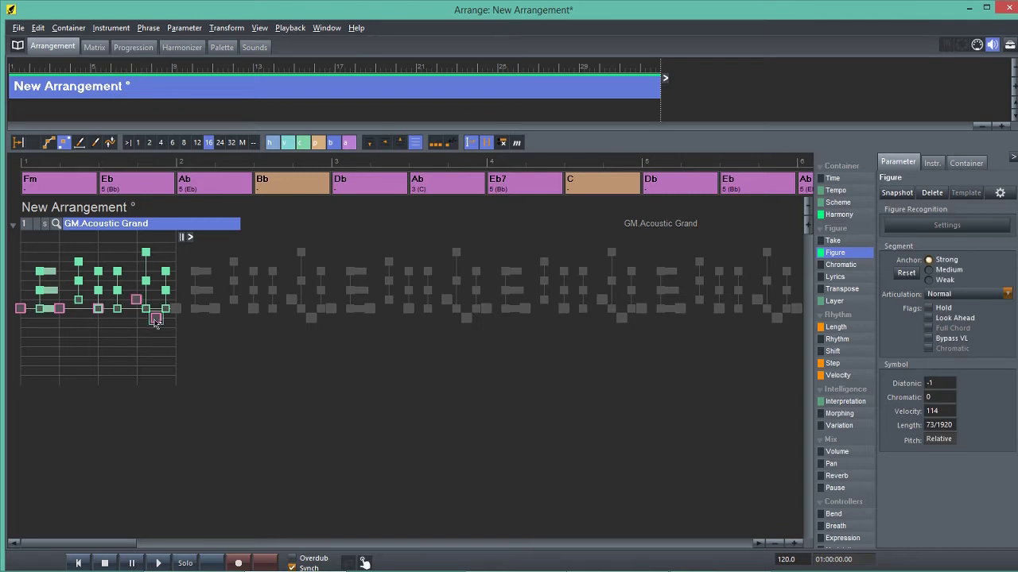
{"action": "left_click_drag", "start_coordinate": [129, 293], "coordinate": [164, 325]}
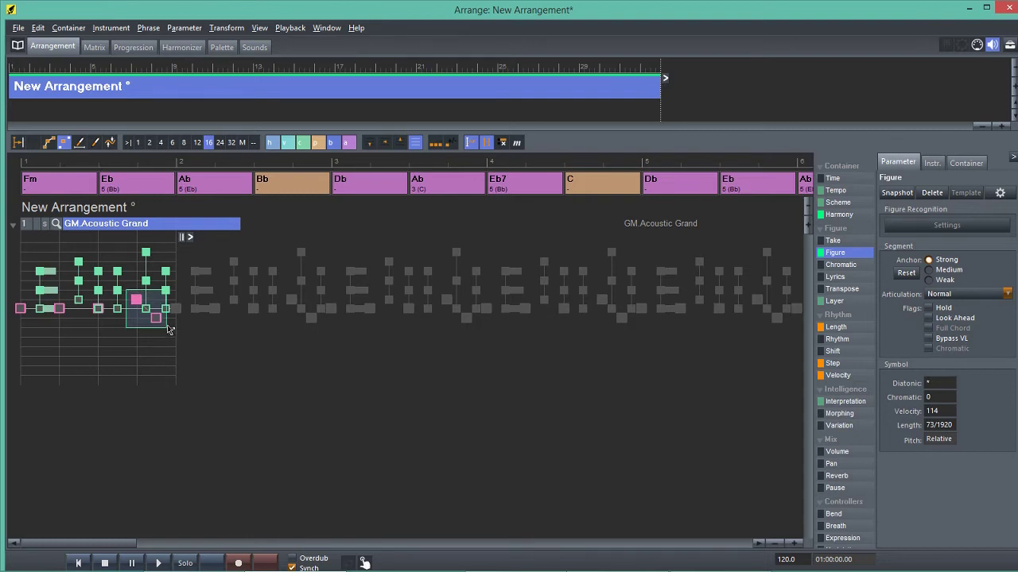
{"action": "left_click", "coordinate": [159, 352]}
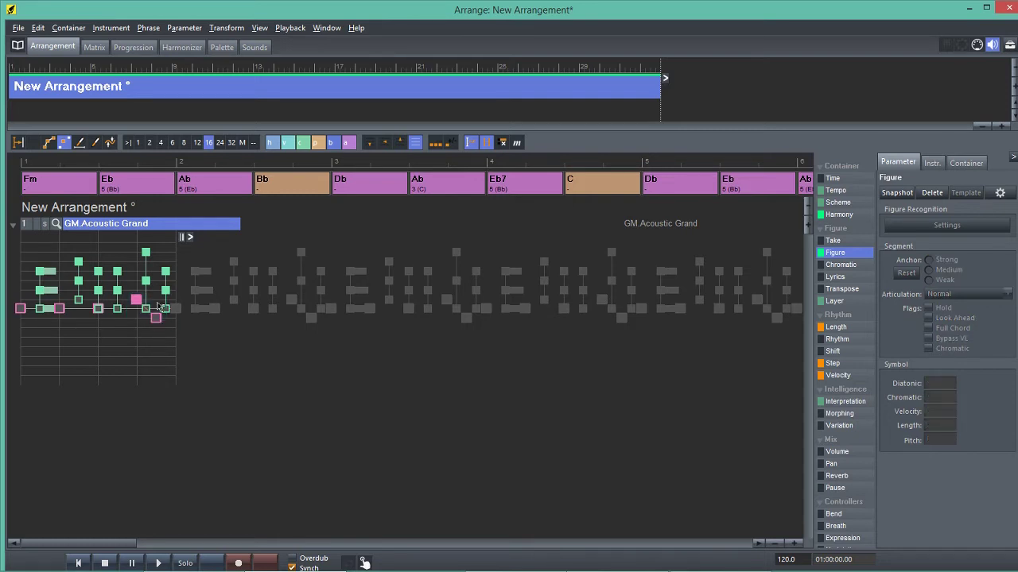
{"action": "left_click", "coordinate": [159, 319]}
{"action": "key", "text": "Up"}
{"action": "left_click", "coordinate": [157, 347]}
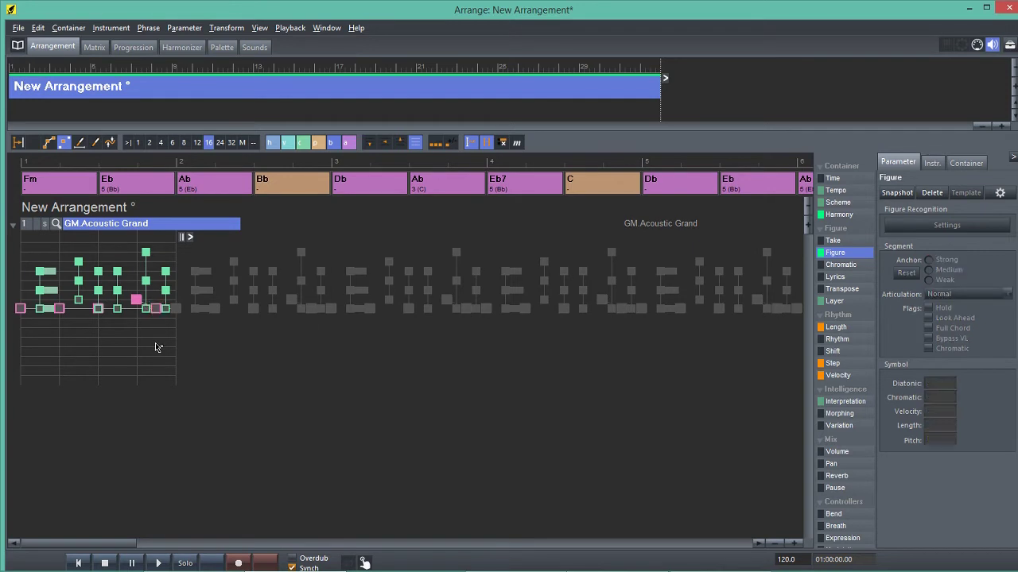
{"action": "key", "text": "space"}
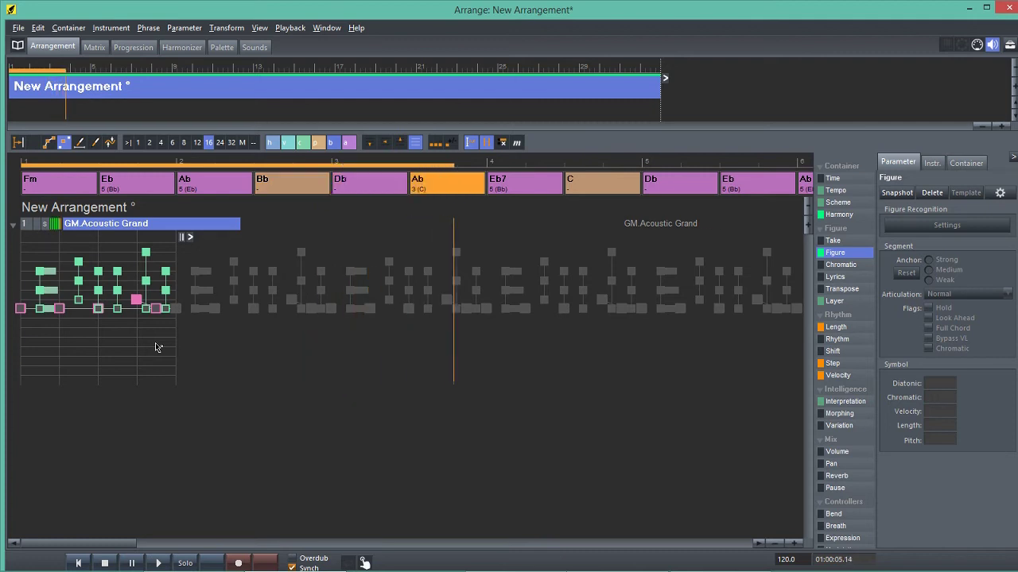
{"action": "left_click", "coordinate": [107, 563]}
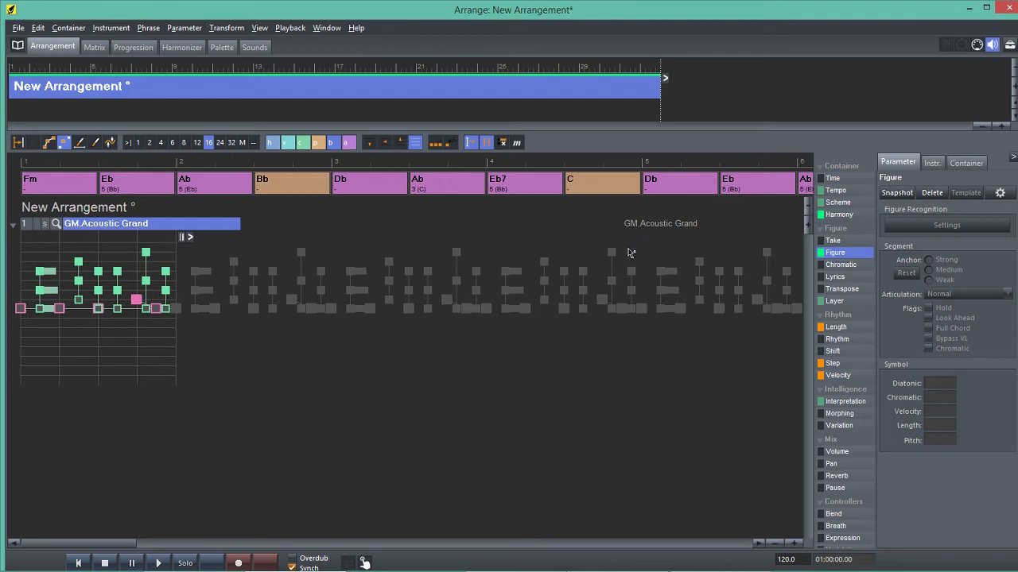
Set the voice leading strategy in the Interpretation parameter to Stabilizing (fast).
{"action": "left_click", "coordinate": [847, 402]}
{"action": "left_click", "coordinate": [907, 193]}
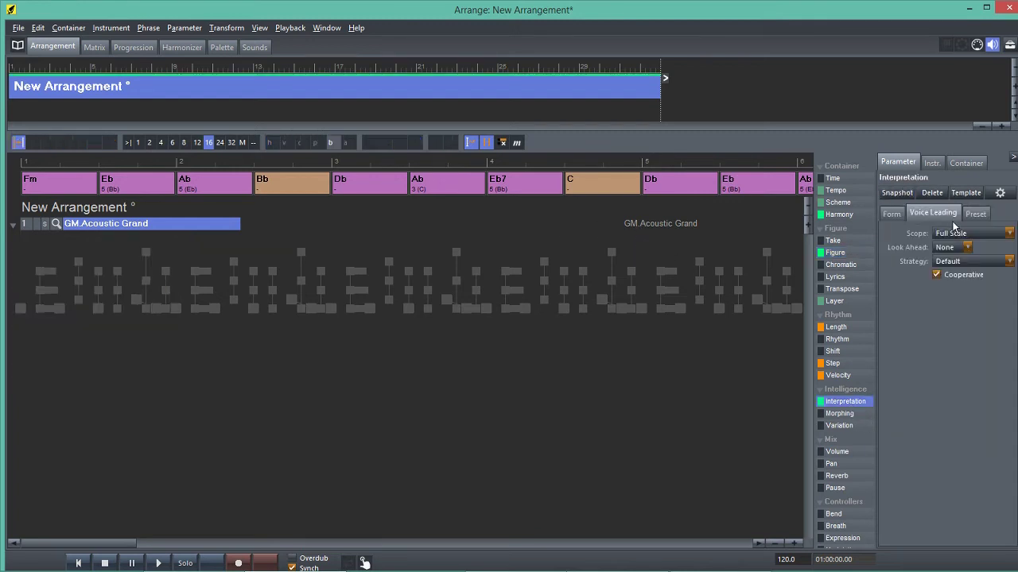
{"action": "left_click", "coordinate": [954, 262]}
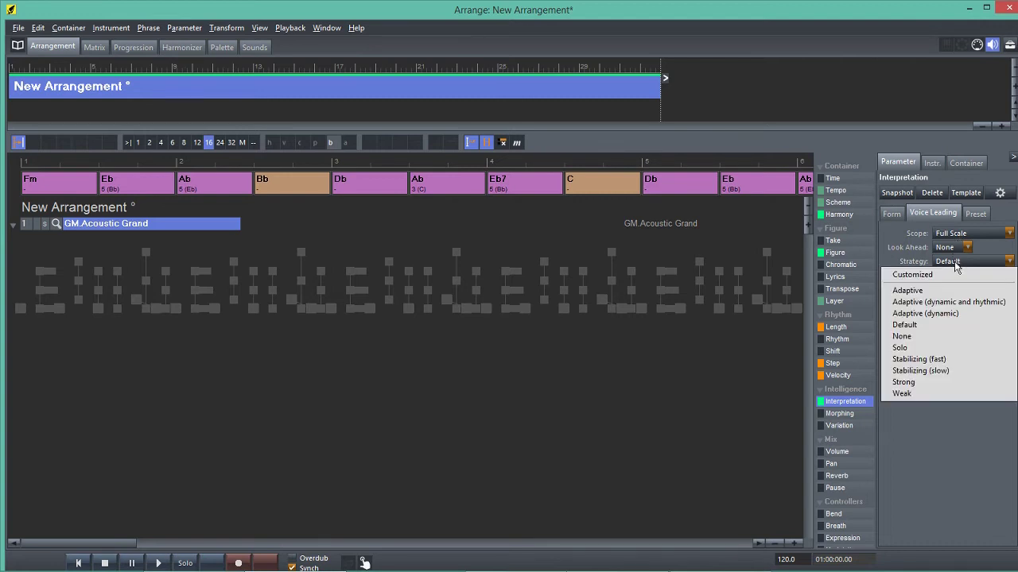
{"action": "left_click", "coordinate": [934, 362]}
Set the interpretation's form priority to Intervals.
{"action": "left_click", "coordinate": [888, 211]}
{"action": "left_click", "coordinate": [967, 235]}
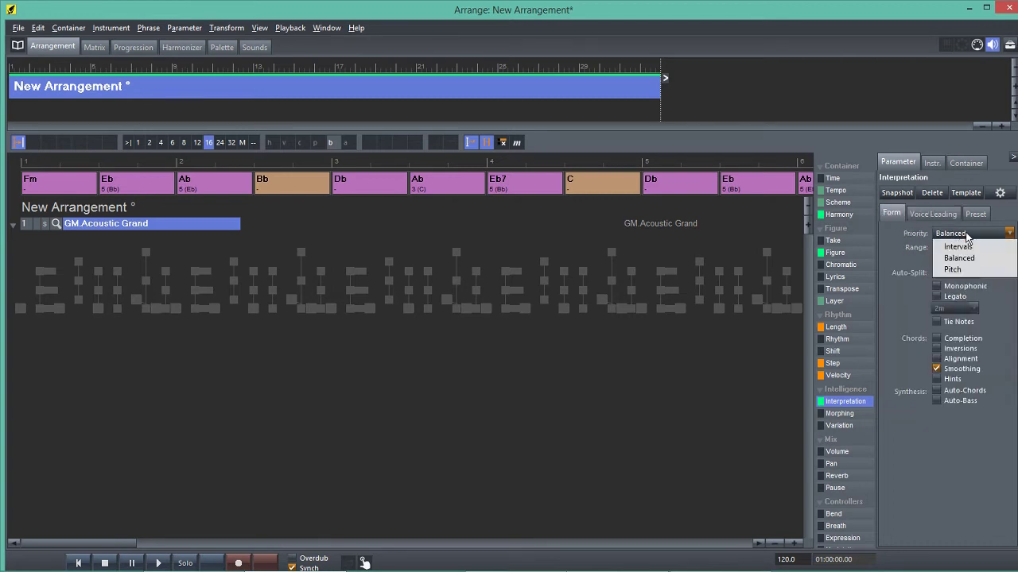
{"action": "left_click", "coordinate": [959, 246]}
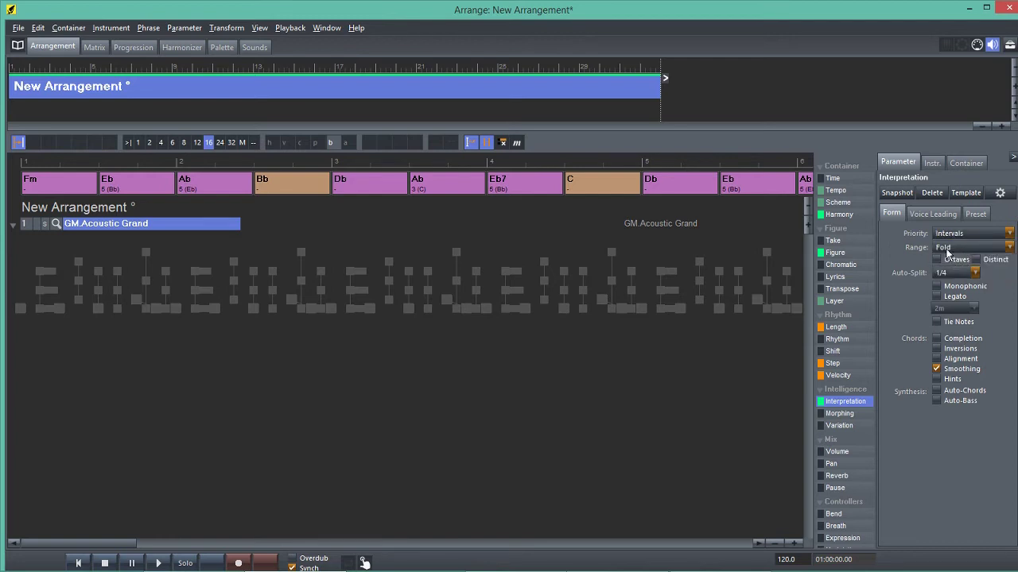
Choose the range option for the interpretation's form and return to the Figure parameter.
{"action": "left_click", "coordinate": [946, 252]}
{"action": "left_click", "coordinate": [951, 284]}
{"action": "left_click", "coordinate": [835, 252]}
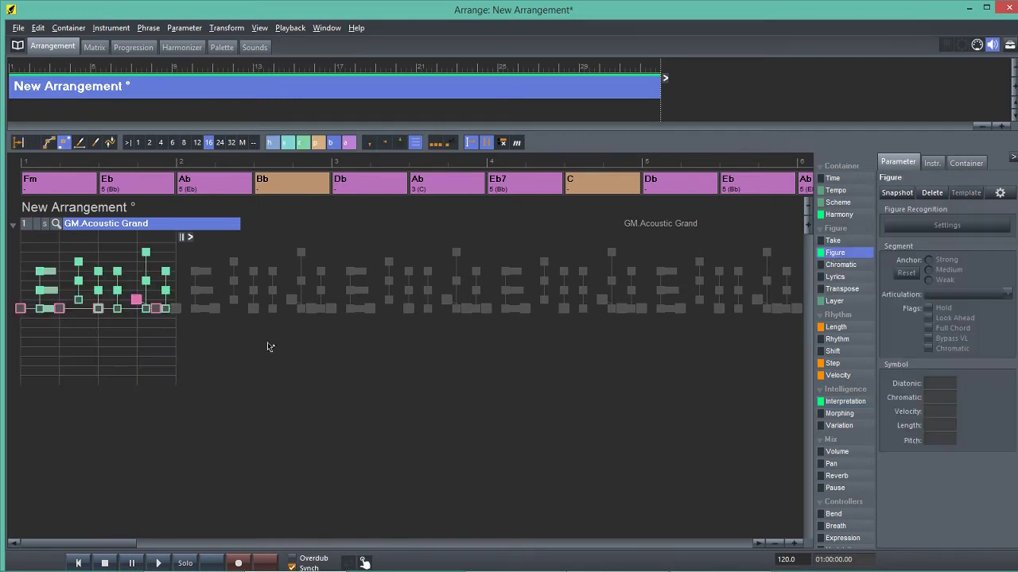
Play back the piano figure over the Ab major progression and stop after about nine measures.
{"action": "left_click", "coordinate": [158, 564]}
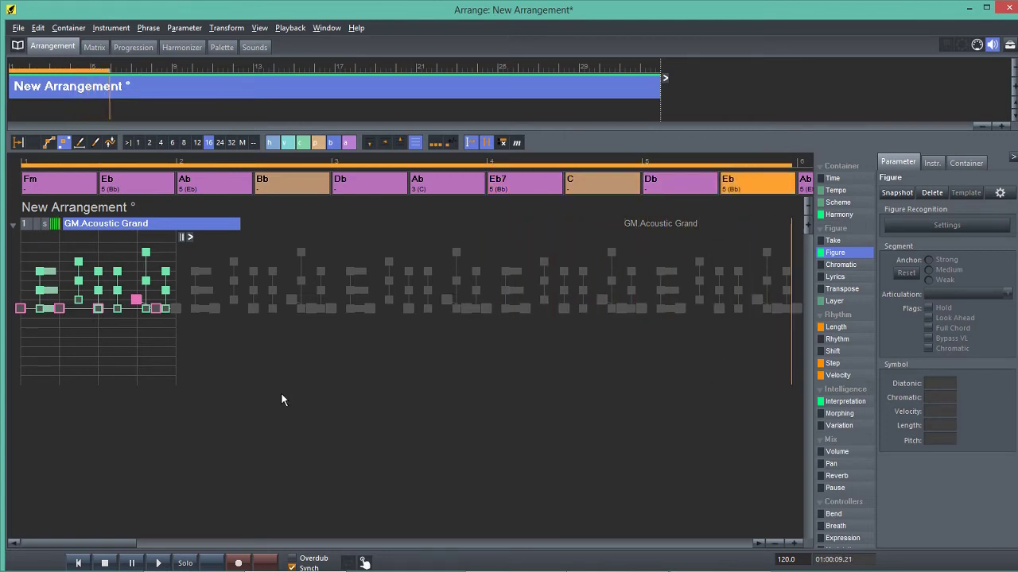
{"action": "left_click", "coordinate": [776, 545]}
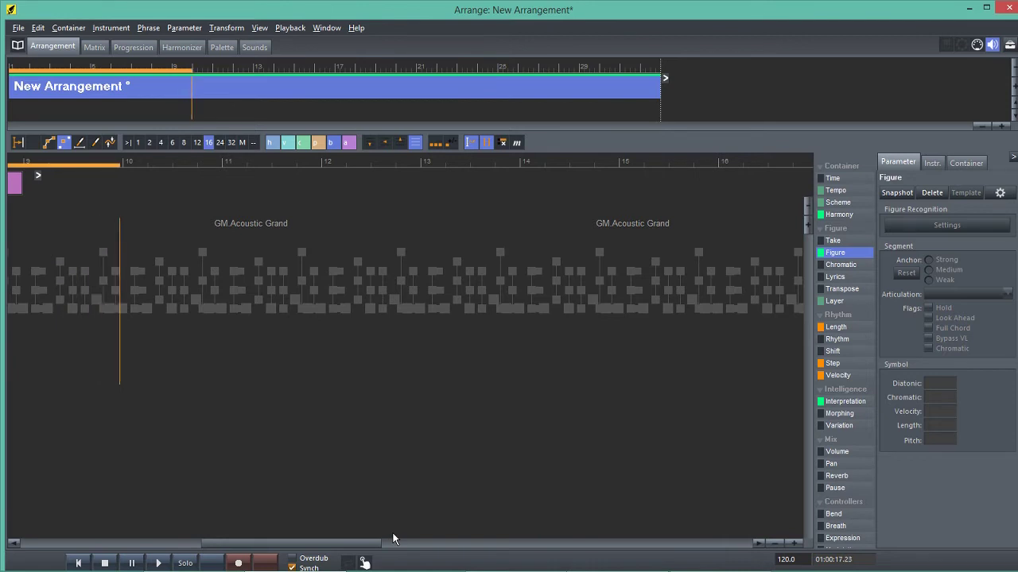
{"action": "left_click", "coordinate": [104, 564]}
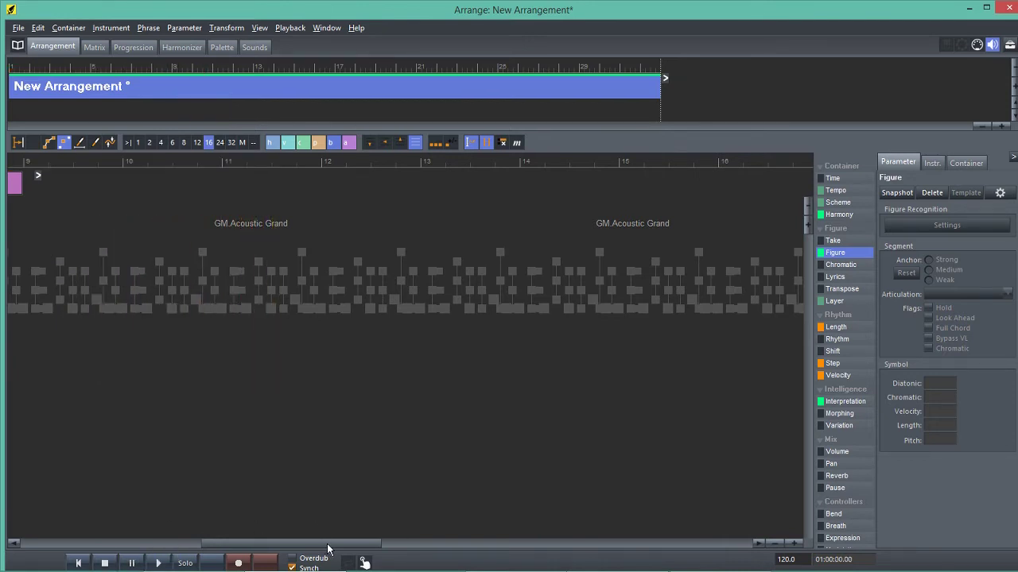
{"action": "left_click_drag", "start_coordinate": [327, 546], "coordinate": [39, 529]}
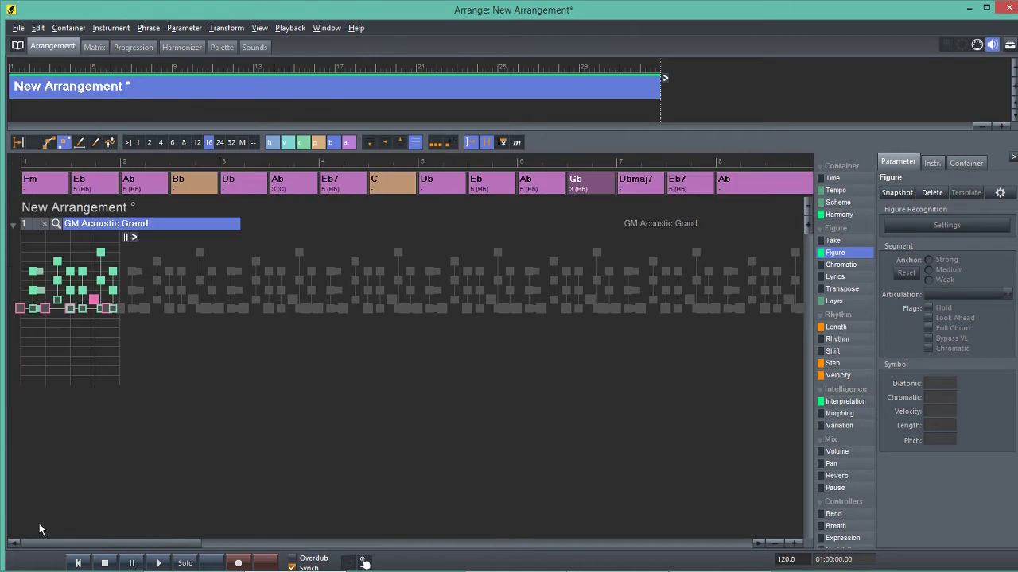
Replace the arrangement's harmony with the Autumn Leaves template from the Standards collection.
{"action": "left_click", "coordinate": [836, 214]}
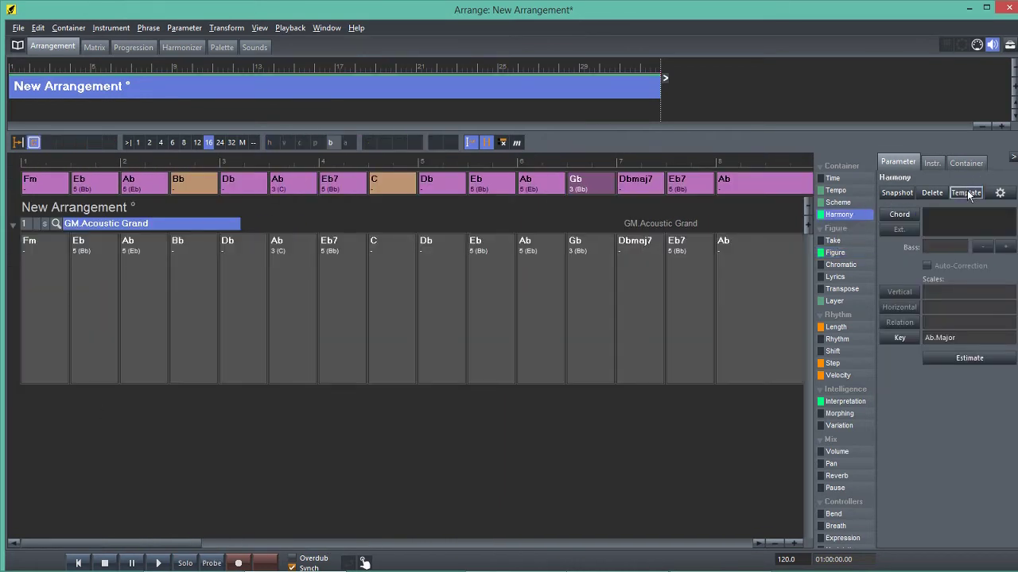
{"action": "left_click", "coordinate": [967, 196]}
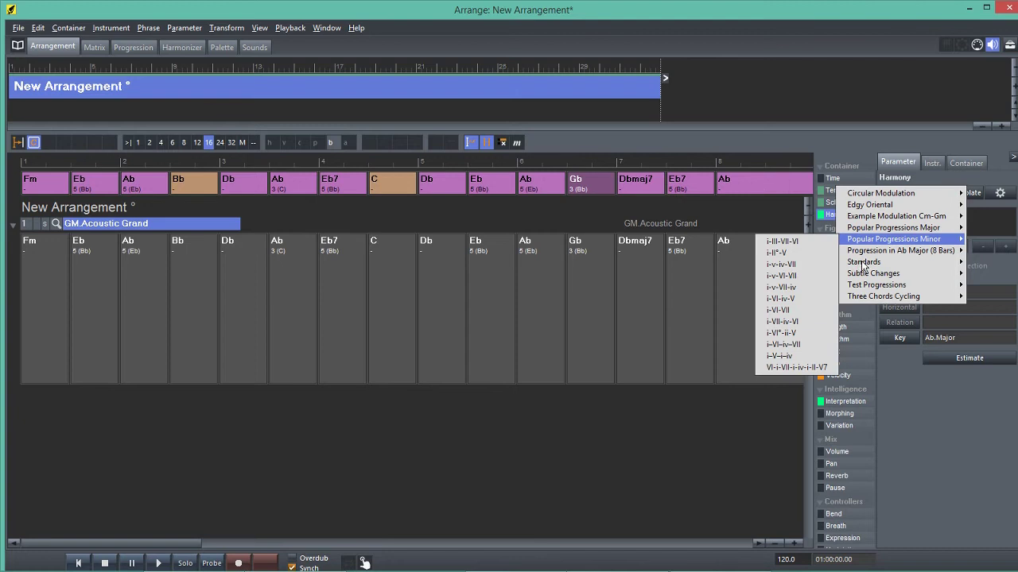
{"action": "mouse_move", "coordinate": [957, 262]}
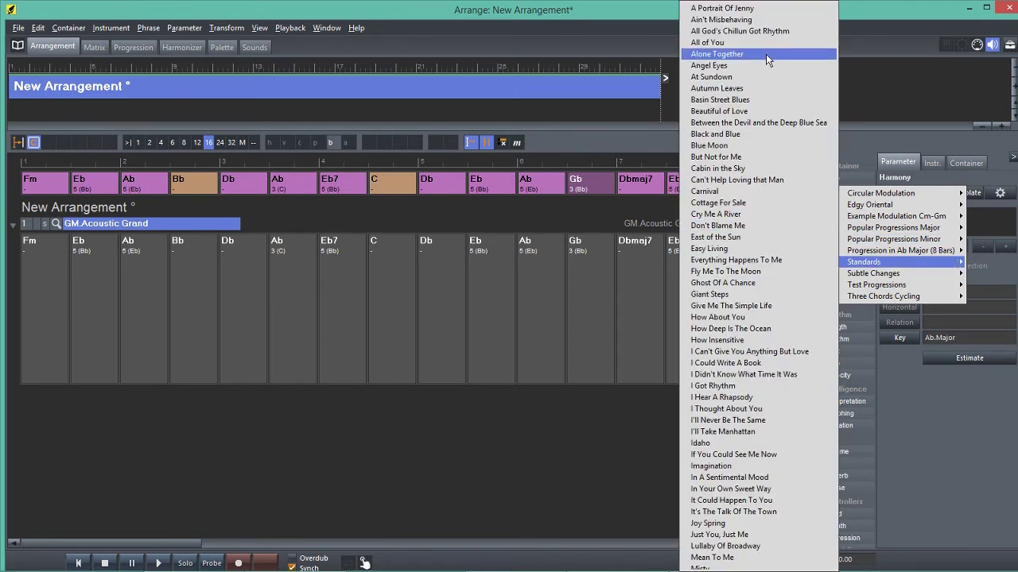
{"action": "left_click", "coordinate": [755, 89]}
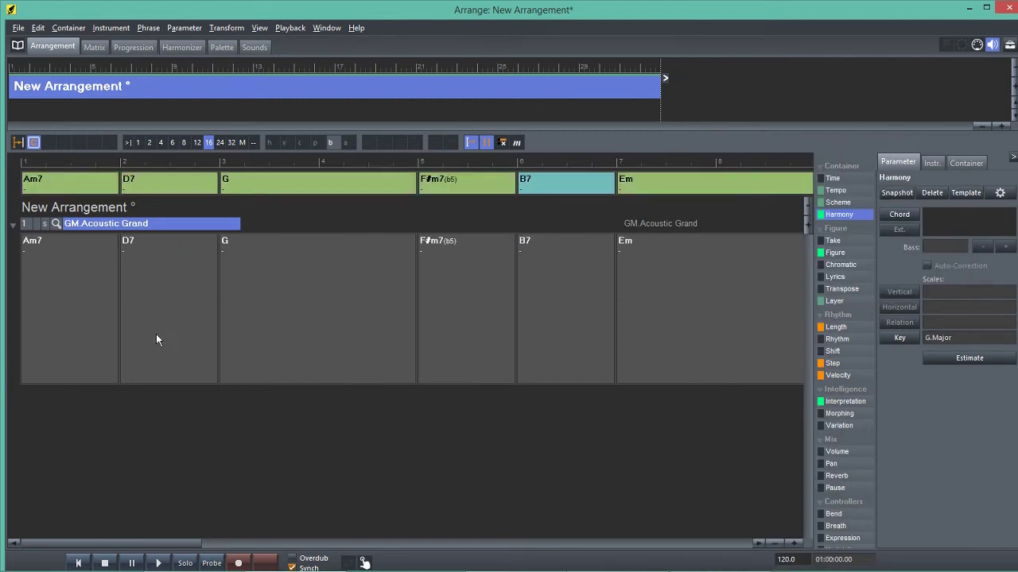
Play back the figure over the Autumn Leaves chords while showing the Figure parameter, and stop the playback.
{"action": "left_click", "coordinate": [158, 564]}
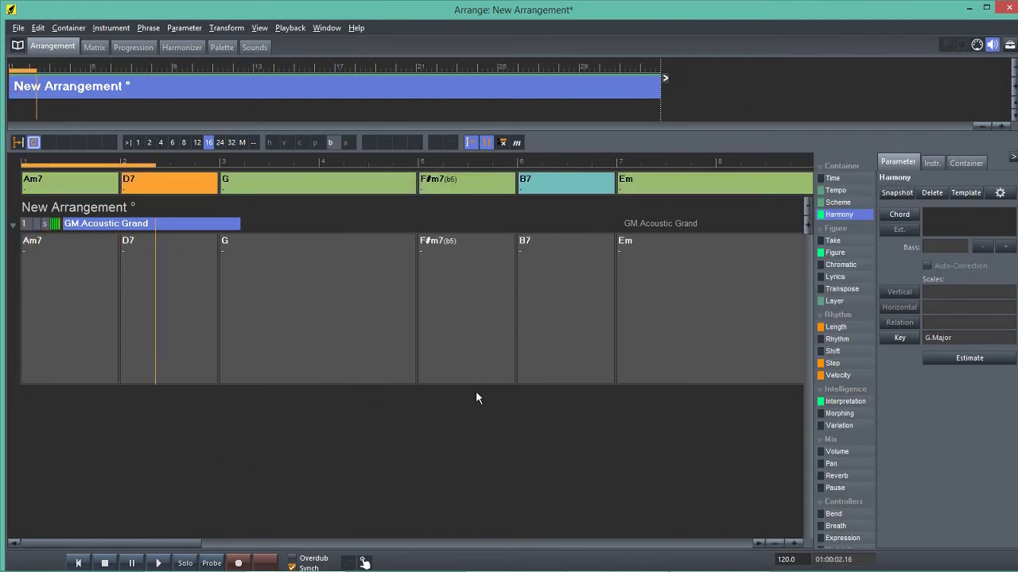
{"action": "left_click", "coordinate": [835, 253]}
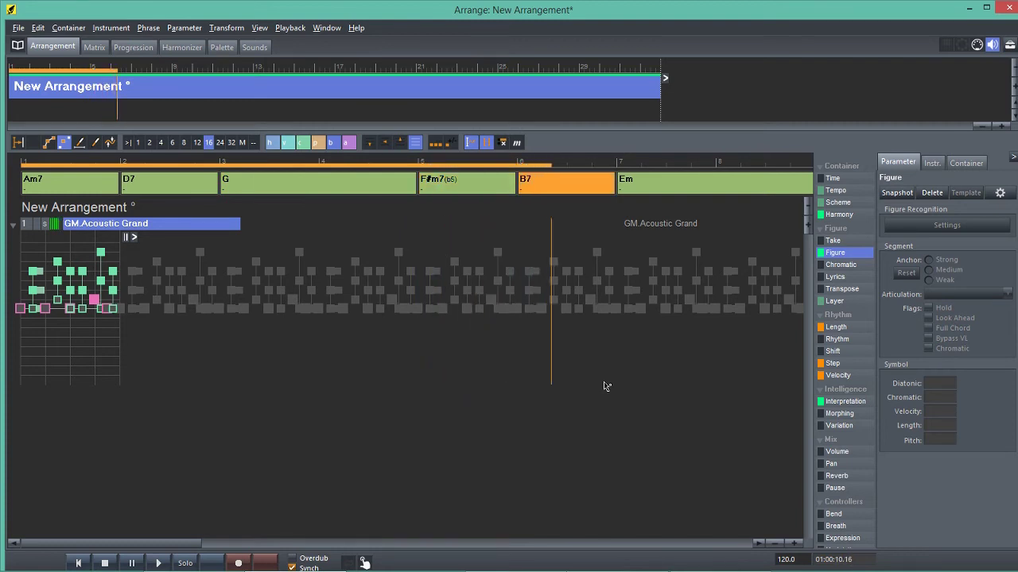
{"action": "left_click", "coordinate": [776, 544]}
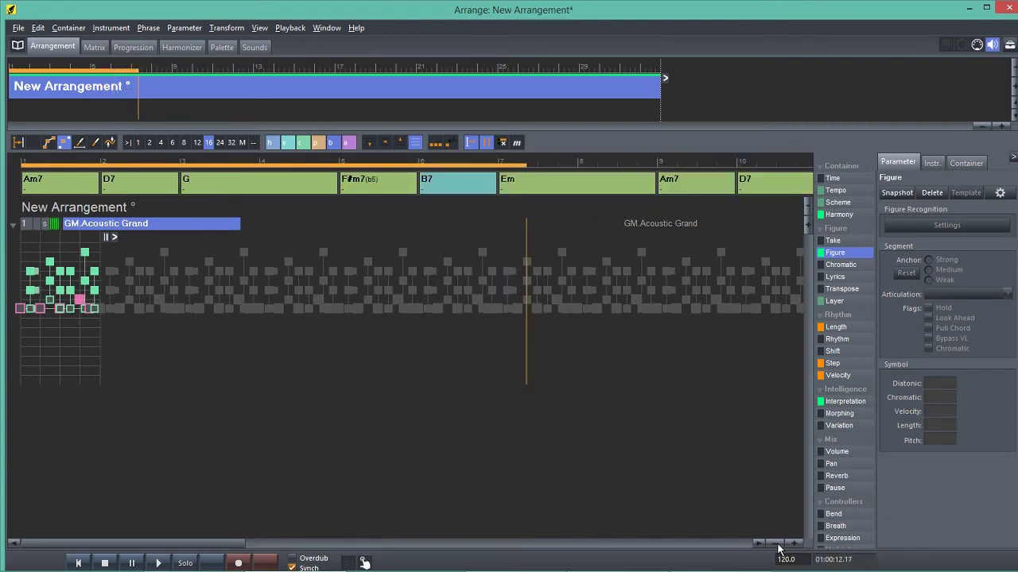
{"action": "left_click", "coordinate": [776, 543]}
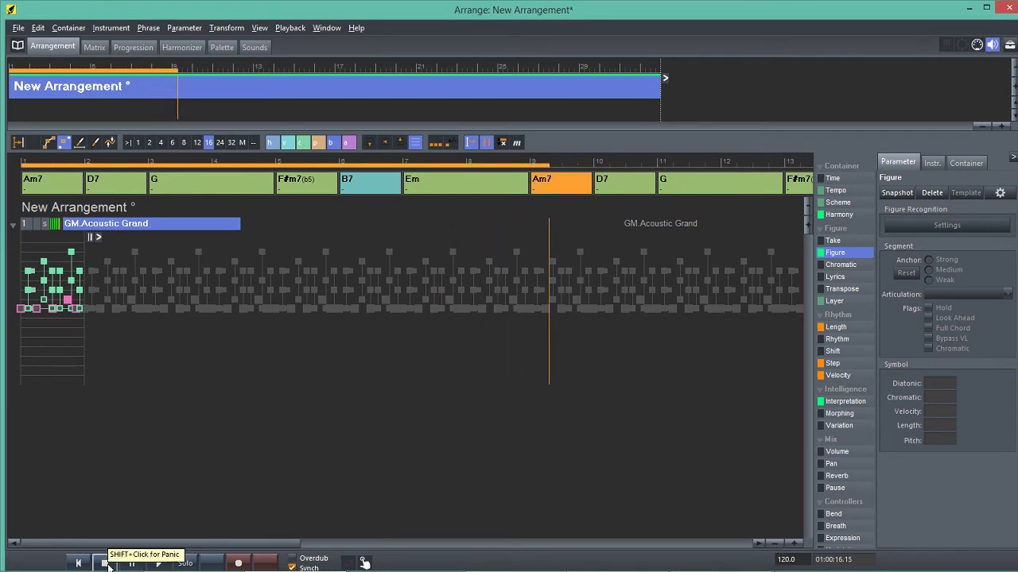
{"action": "left_click", "coordinate": [105, 562]}
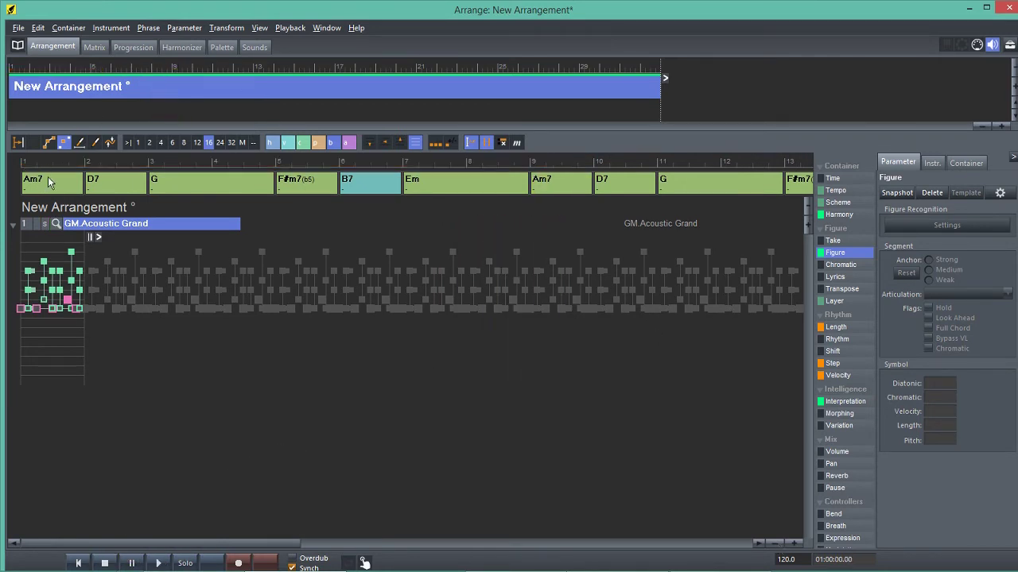
Stretch the harmony of the New Arrangement container by 1/2 (double tempo).
{"action": "left_click", "coordinate": [839, 215]}
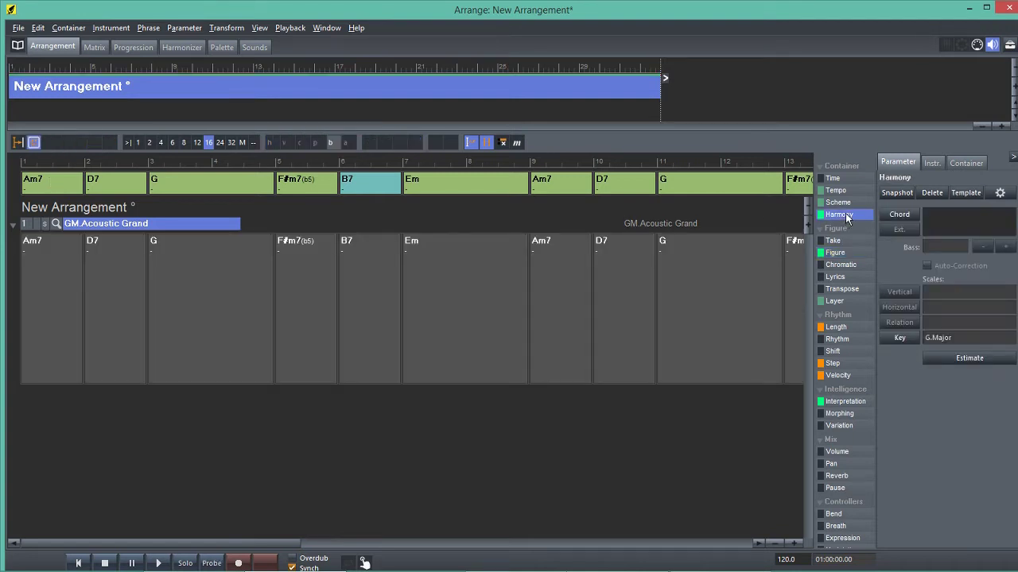
{"action": "left_click", "coordinate": [225, 30]}
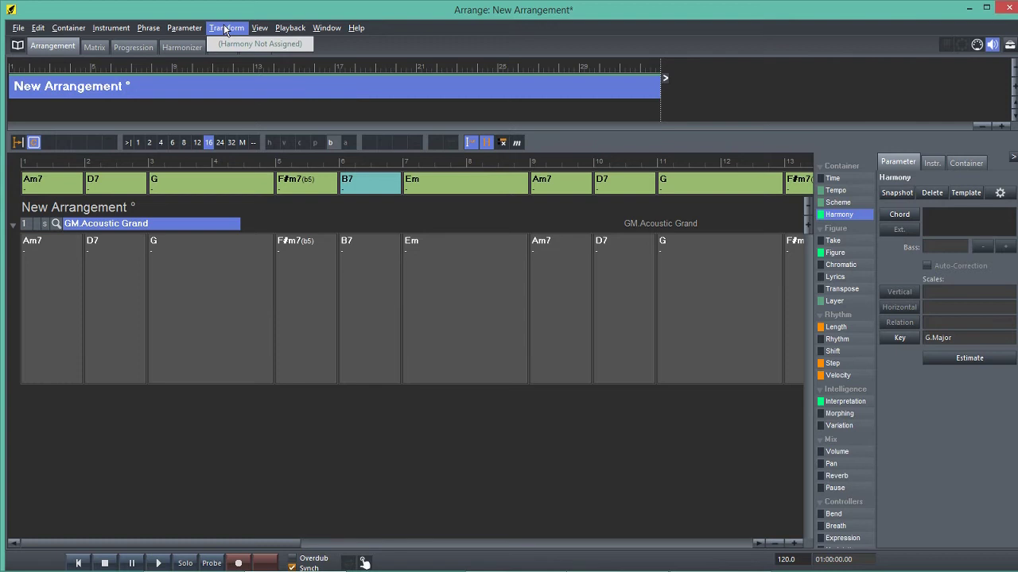
{"action": "left_click", "coordinate": [226, 29]}
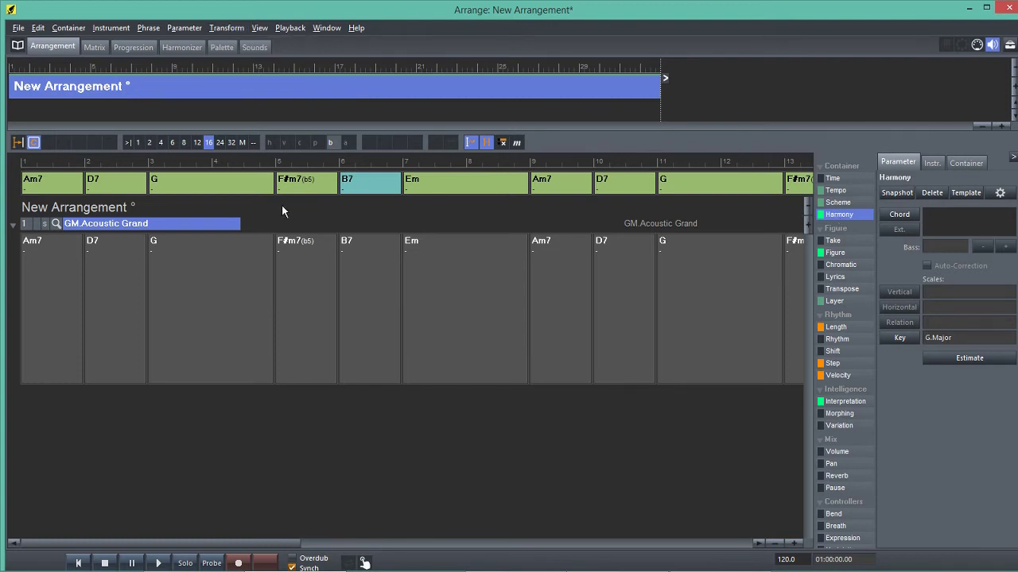
{"action": "left_click", "coordinate": [63, 208]}
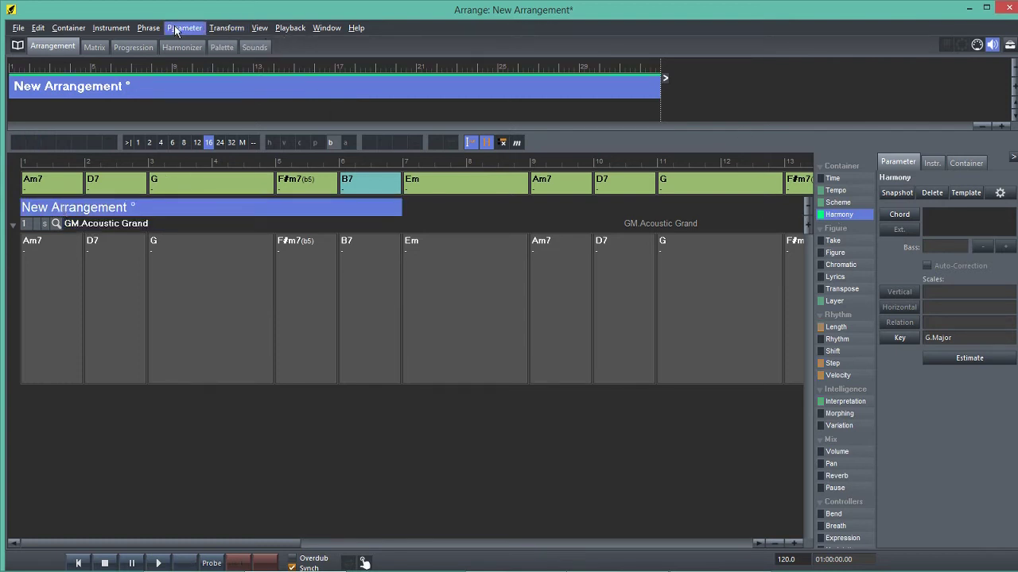
{"action": "left_click", "coordinate": [230, 30]}
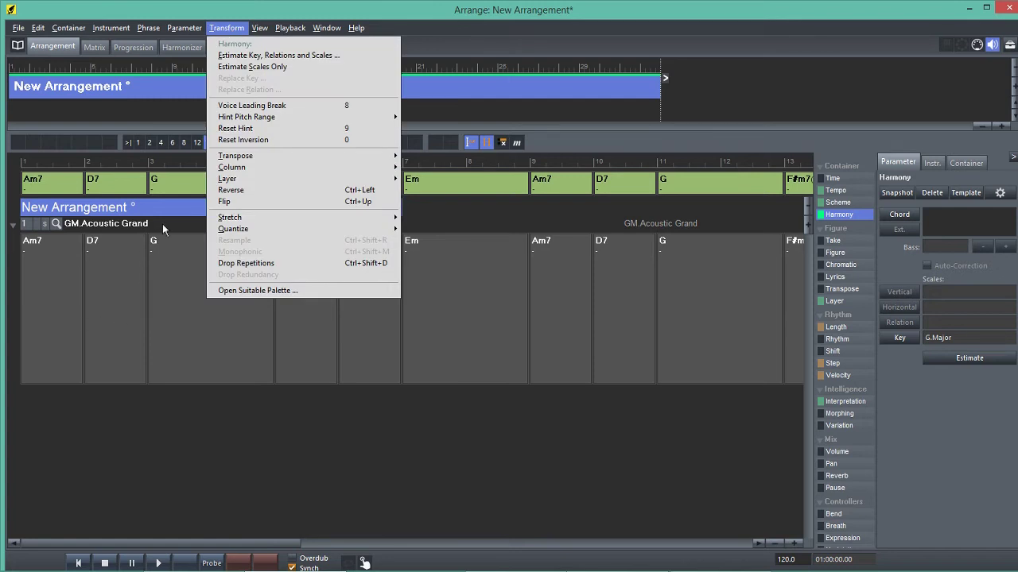
{"action": "mouse_move", "coordinate": [238, 217]}
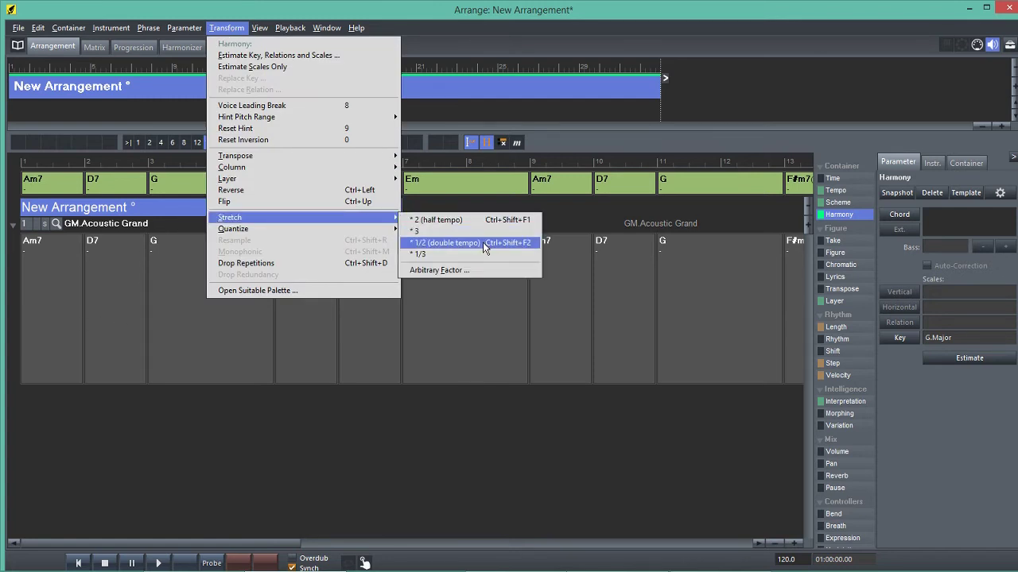
{"action": "left_click", "coordinate": [445, 243]}
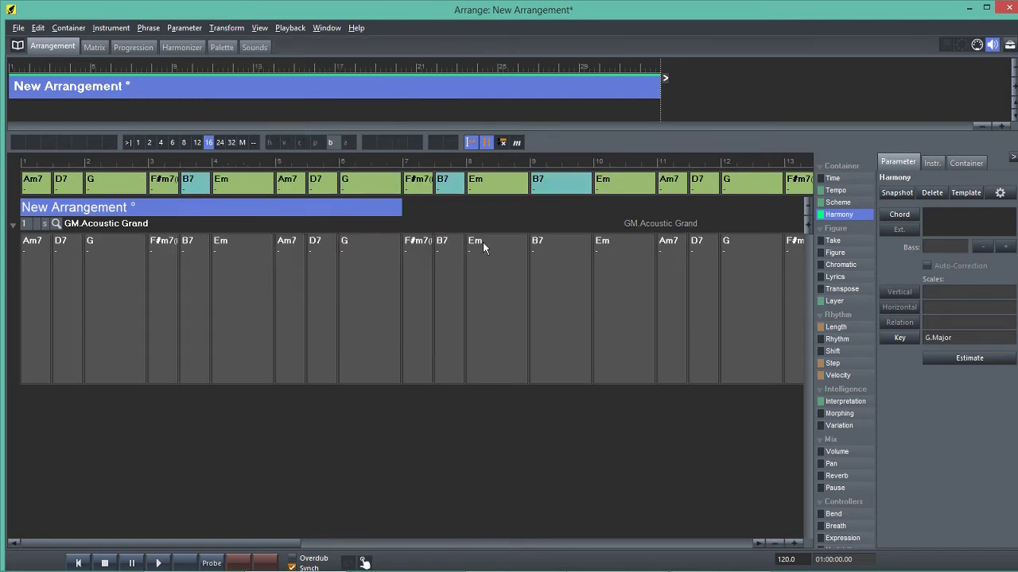
Show the Acoustic Grand's figure and listen to it over the double-tempo chord changes.
{"action": "left_click", "coordinate": [834, 255]}
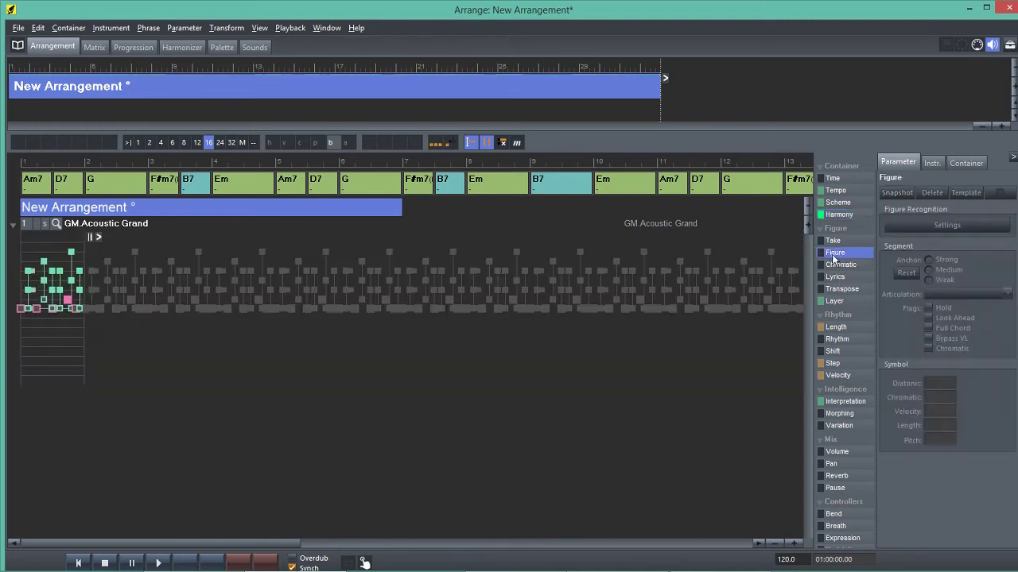
{"action": "left_click", "coordinate": [118, 225]}
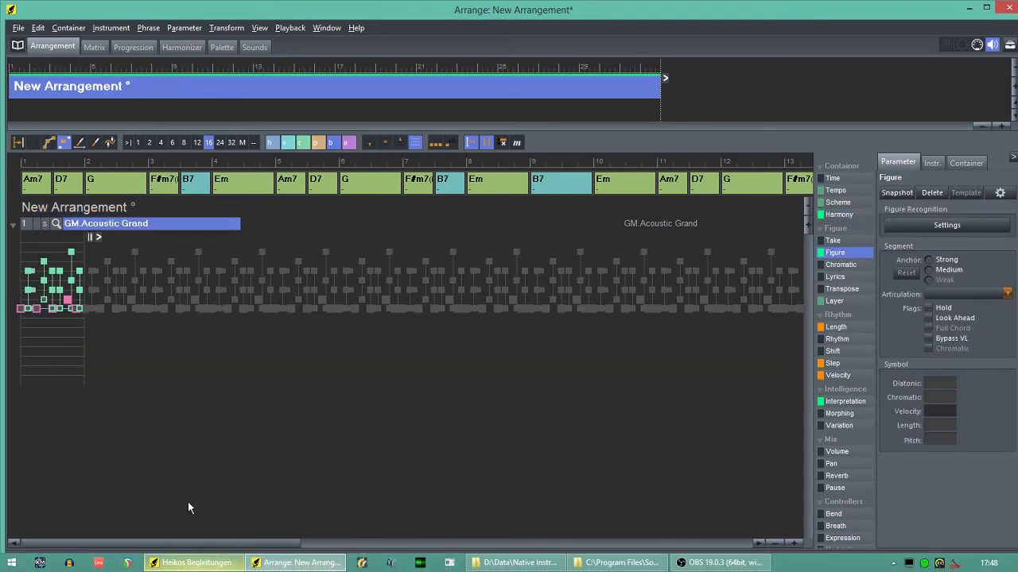
{"action": "left_click", "coordinate": [159, 563]}
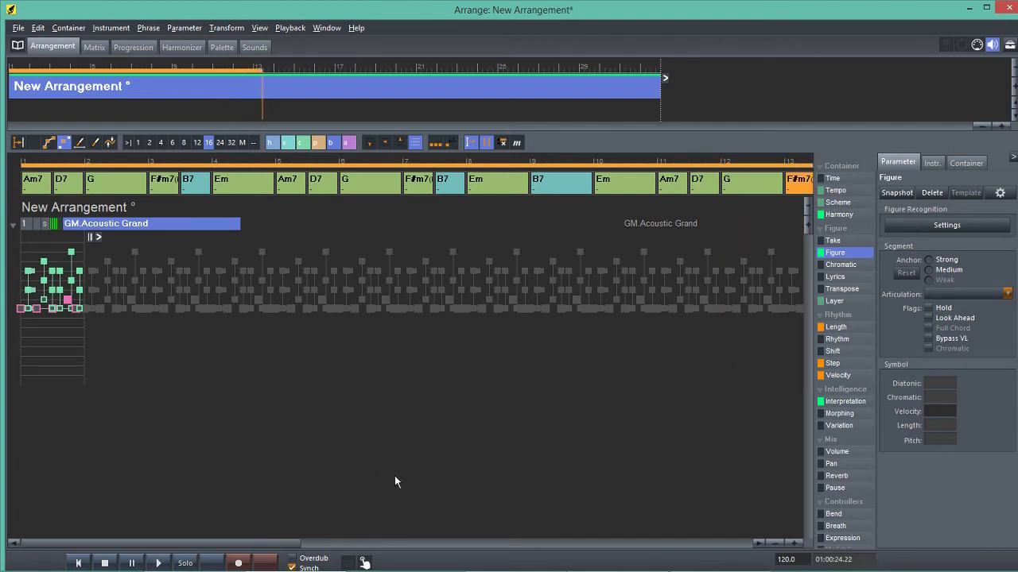
{"action": "left_click", "coordinate": [104, 563]}
Crop the harmony to measures 9 through 16, selected with the grid set to 1, and play back the shortened progression.
{"action": "left_click", "coordinate": [18, 142]}
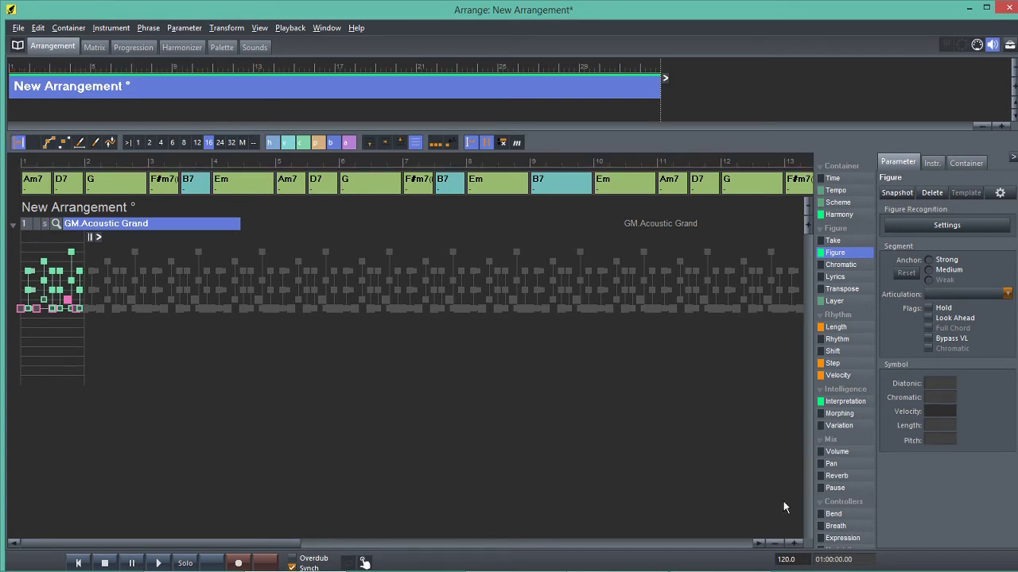
{"action": "left_click", "coordinate": [776, 543]}
{"action": "left_click", "coordinate": [775, 543]}
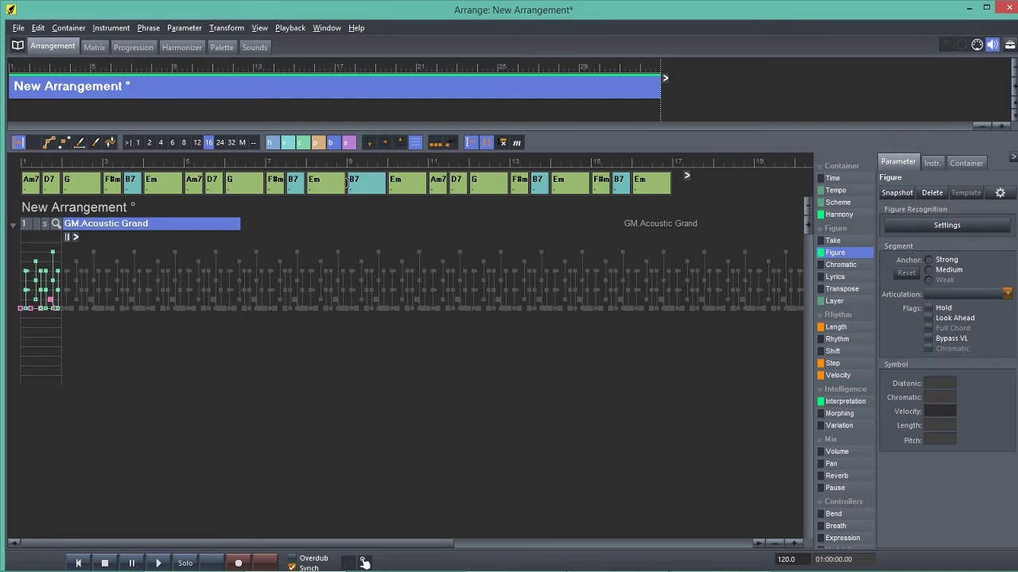
{"action": "left_click_drag", "start_coordinate": [347, 184], "coordinate": [668, 184]}
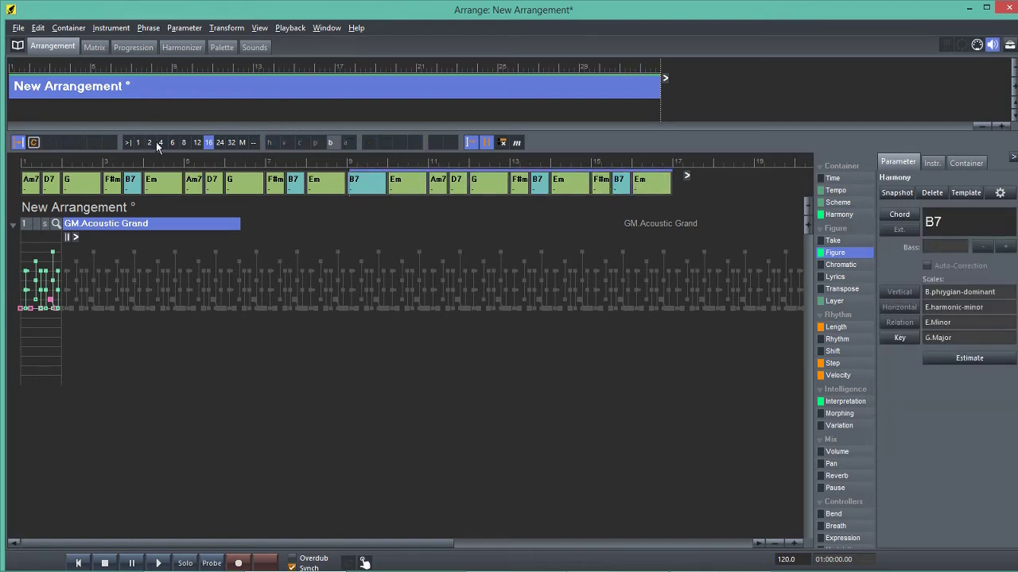
{"action": "left_click", "coordinate": [137, 143]}
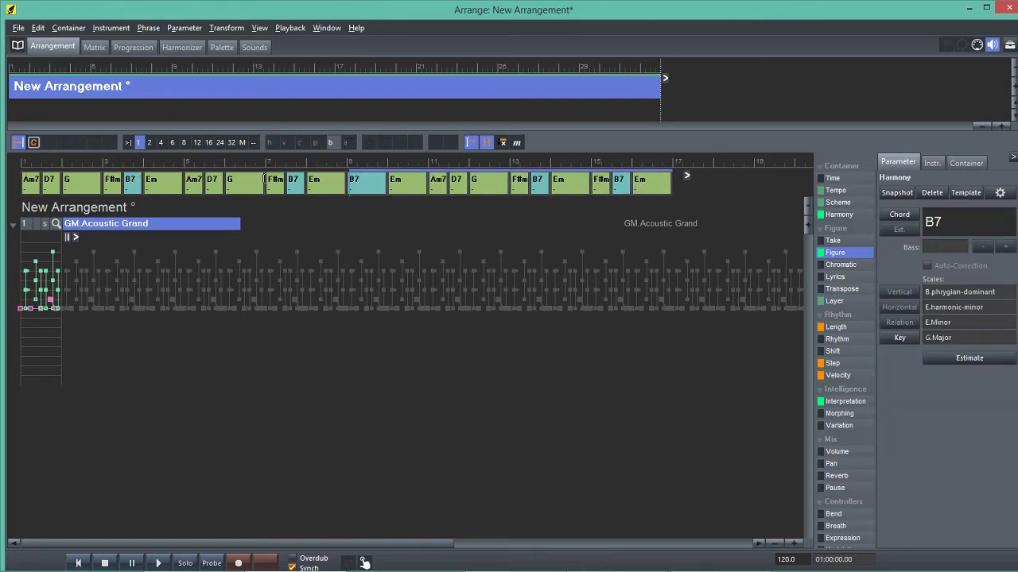
{"action": "left_click", "coordinate": [355, 181]}
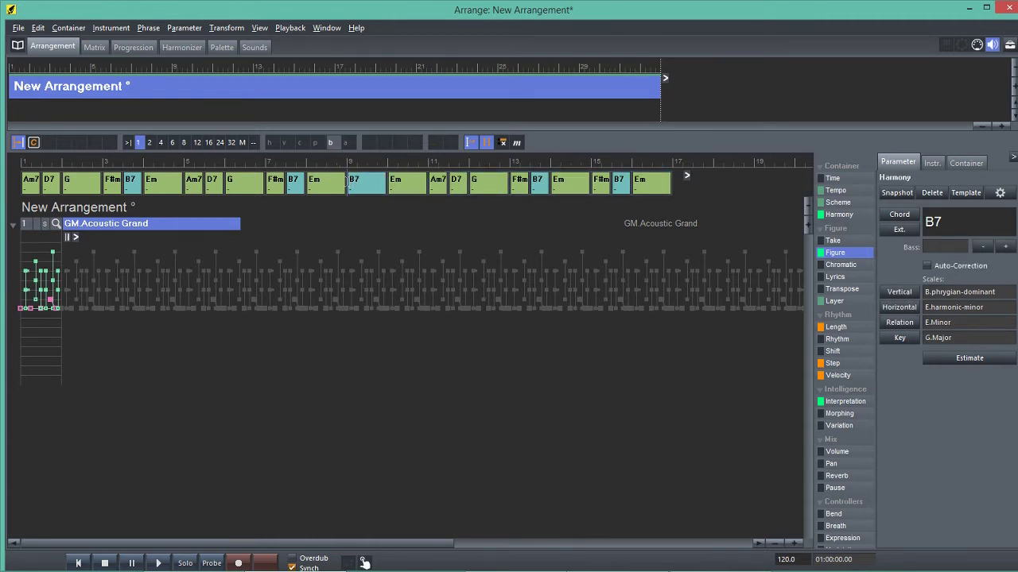
{"action": "left_click_drag", "start_coordinate": [348, 181], "coordinate": [667, 182]}
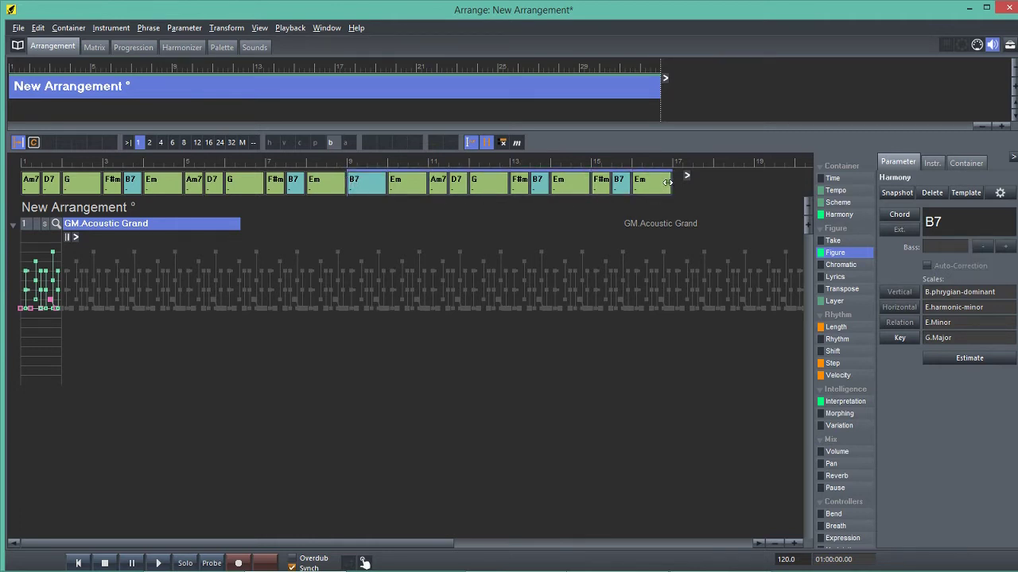
{"action": "key", "text": "ctrl+k"}
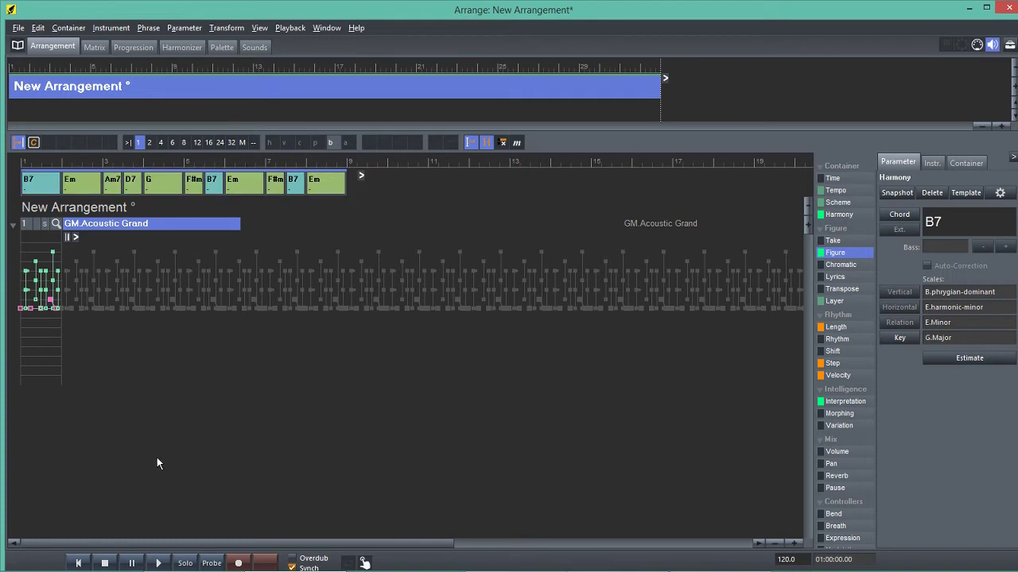
{"action": "left_click", "coordinate": [158, 564]}
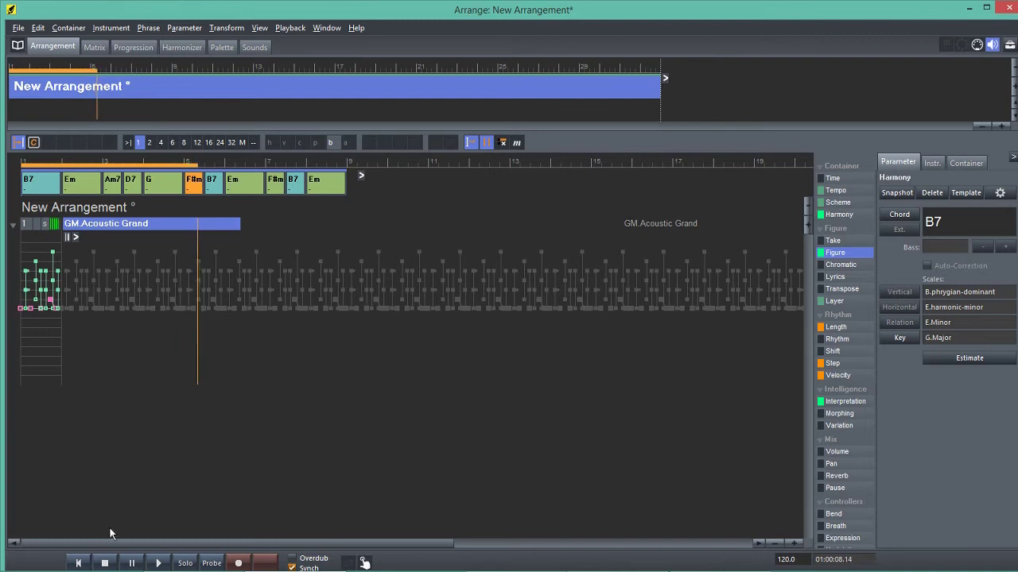
{"action": "left_click", "coordinate": [104, 563]}
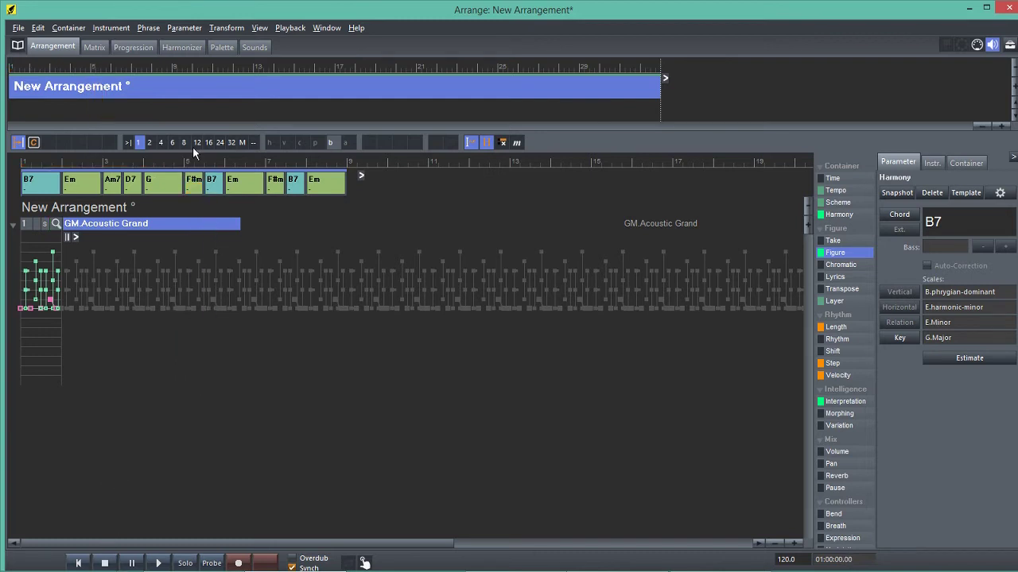
With the grid set to 8, move the start of both F#m7(b5) chords earlier and the start of the final Em later.
{"action": "left_click", "coordinate": [33, 142]}
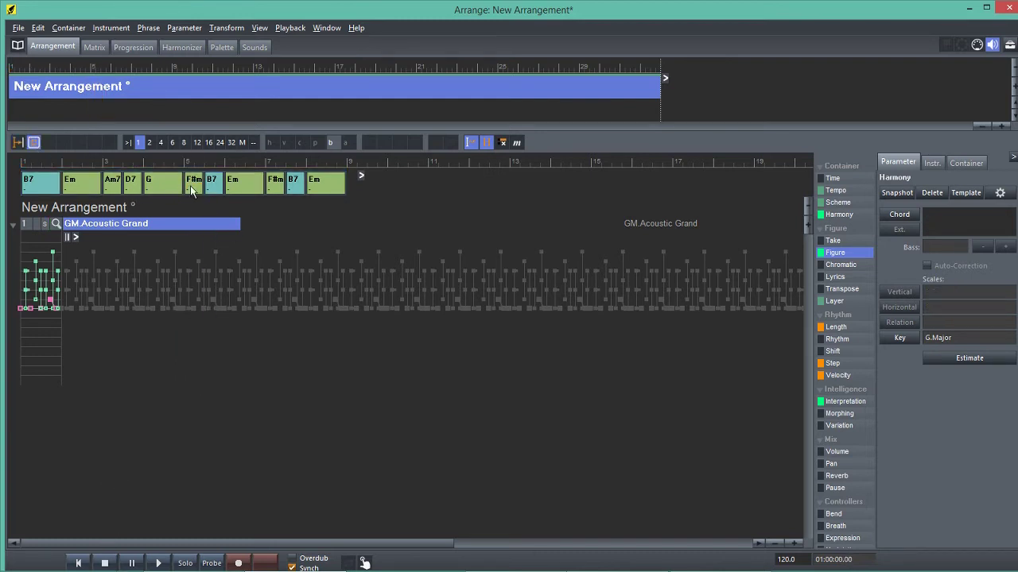
{"action": "left_click", "coordinate": [190, 188]}
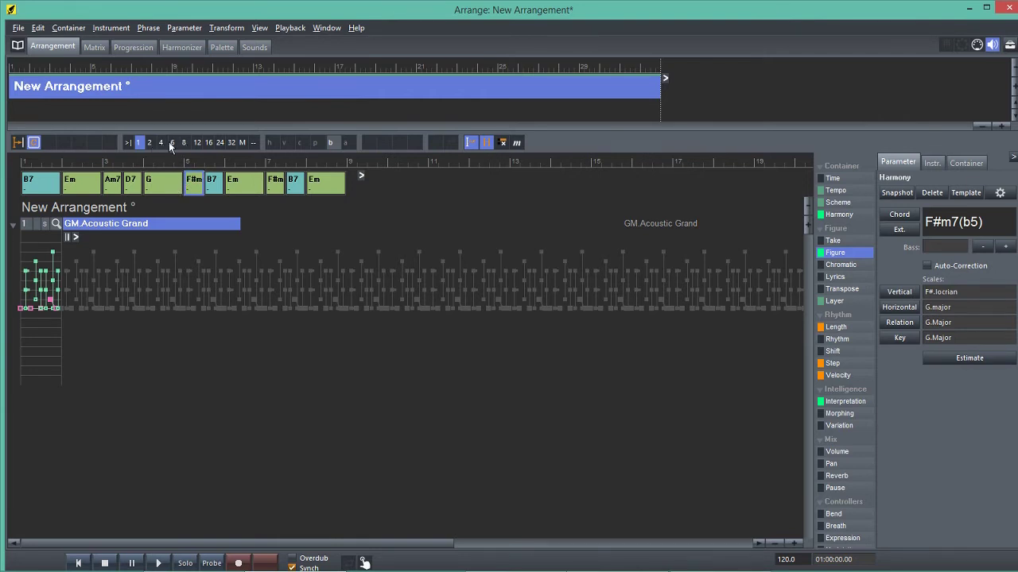
{"action": "left_click", "coordinate": [183, 143]}
{"action": "left_click_drag", "start_coordinate": [178, 183], "coordinate": [177, 183]}
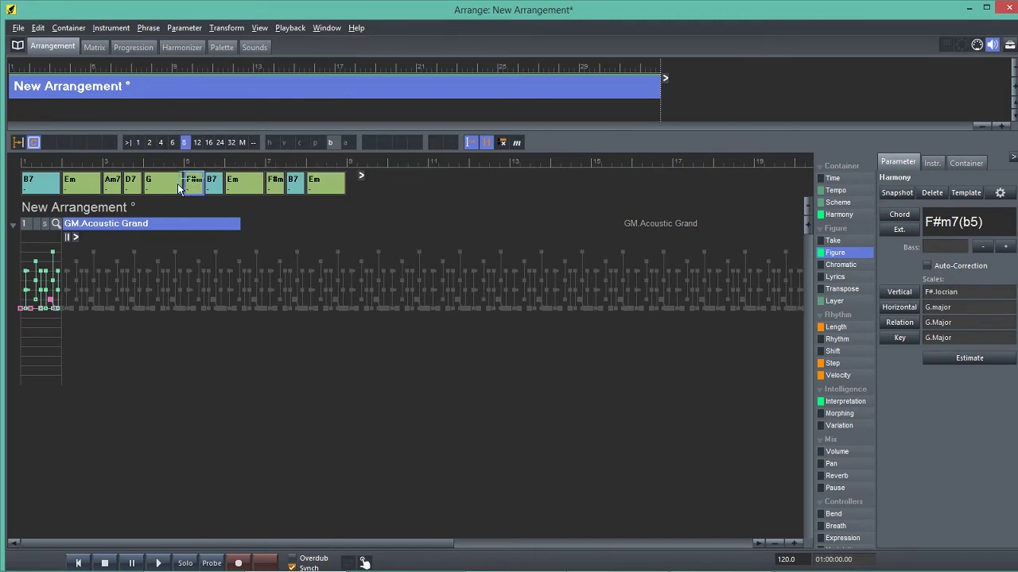
{"action": "left_click", "coordinate": [266, 185]}
{"action": "left_click_drag", "start_coordinate": [254, 183], "coordinate": [255, 184]}
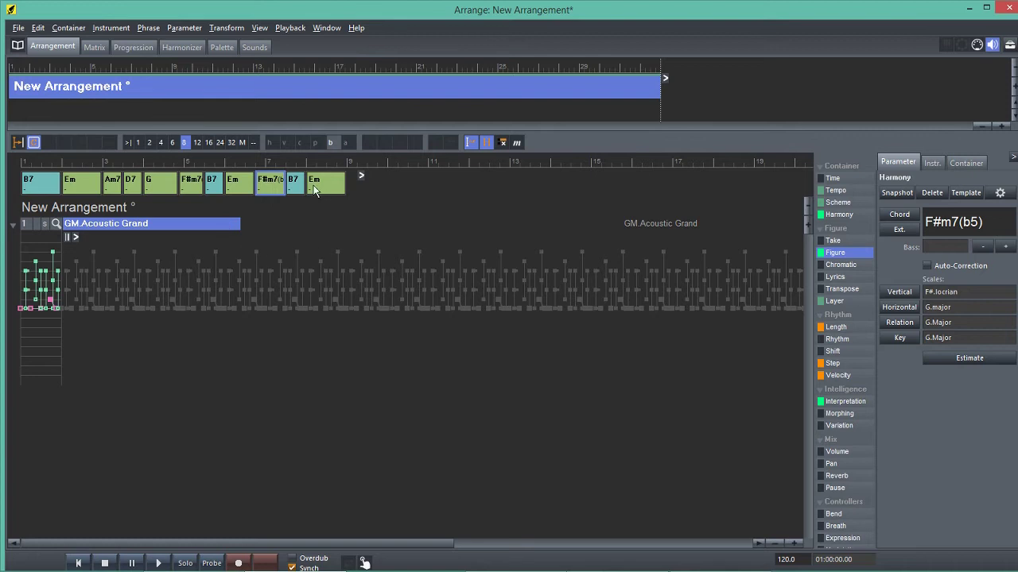
{"action": "left_click", "coordinate": [315, 184]}
{"action": "left_click_drag", "start_coordinate": [305, 183], "coordinate": [316, 183]}
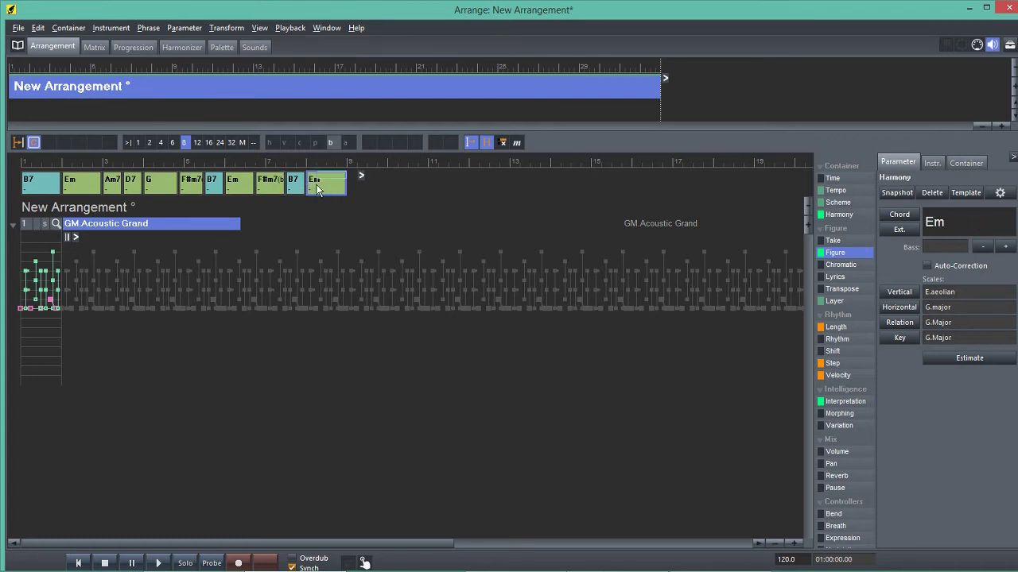
{"action": "left_click", "coordinate": [23, 189]}
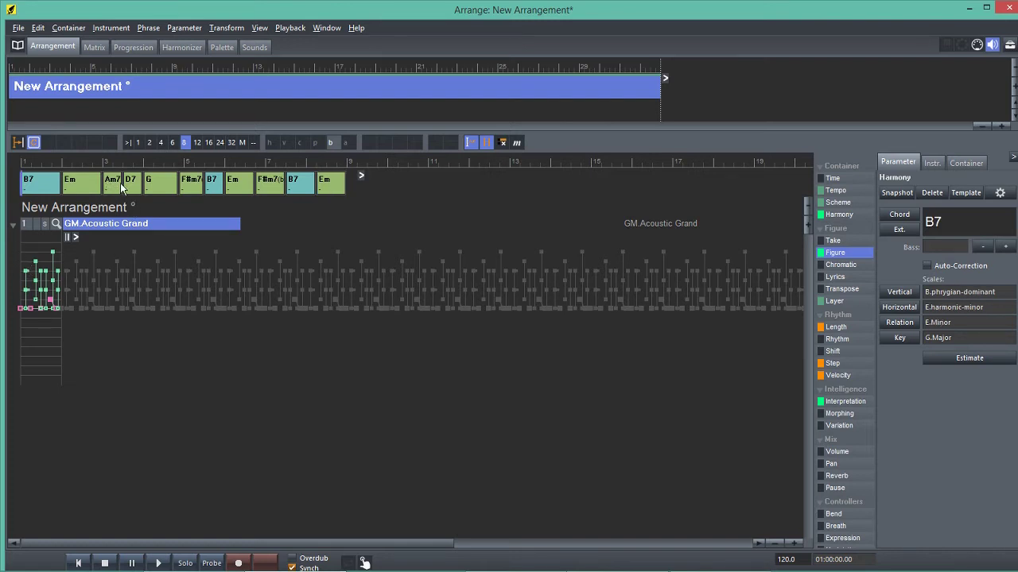
Move the boundary between D7 and G later so that the D7 lasts longer.
{"action": "left_click", "coordinate": [120, 183]}
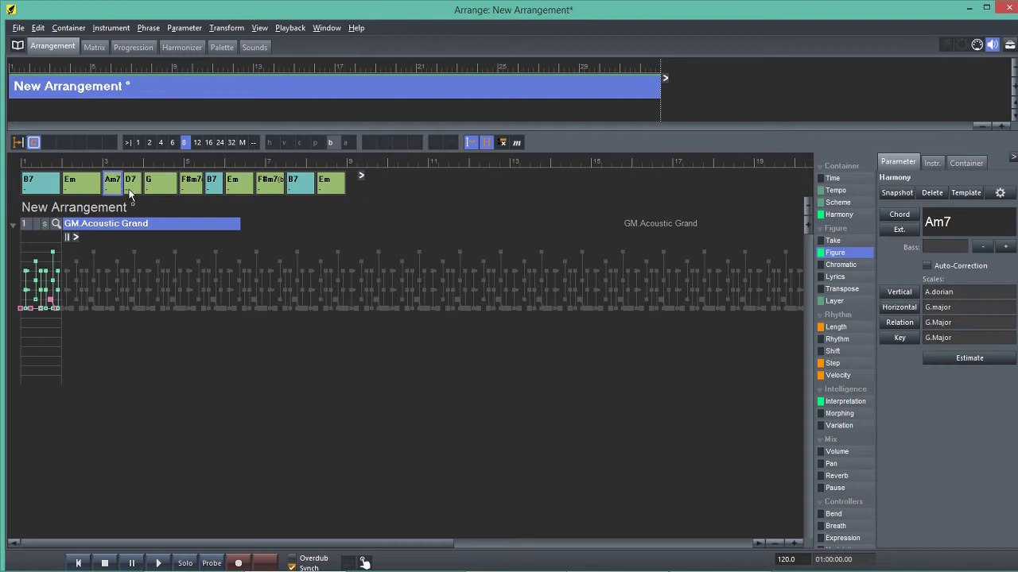
{"action": "left_click", "coordinate": [132, 185]}
{"action": "left_click", "coordinate": [158, 188]}
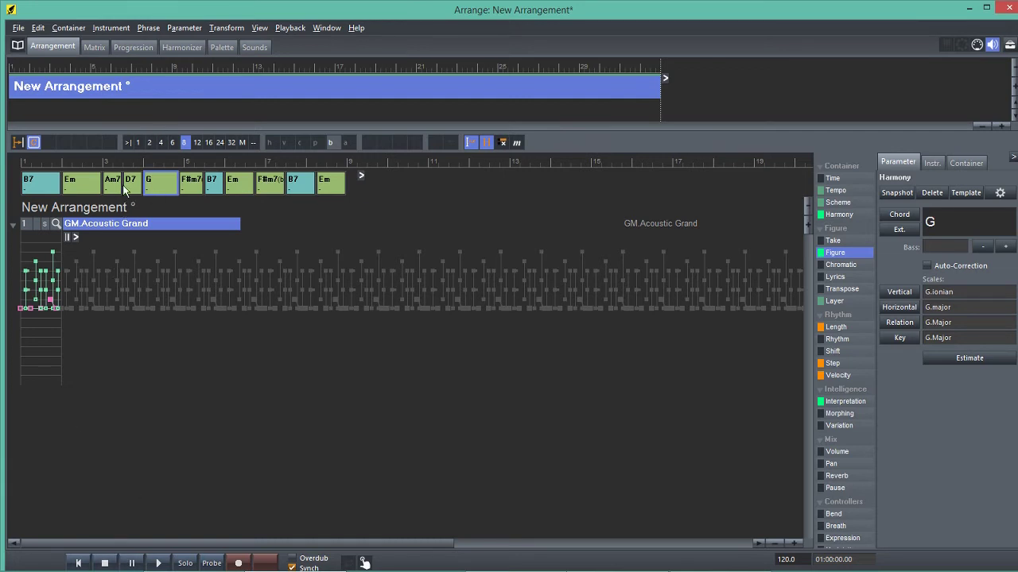
{"action": "left_click", "coordinate": [128, 186]}
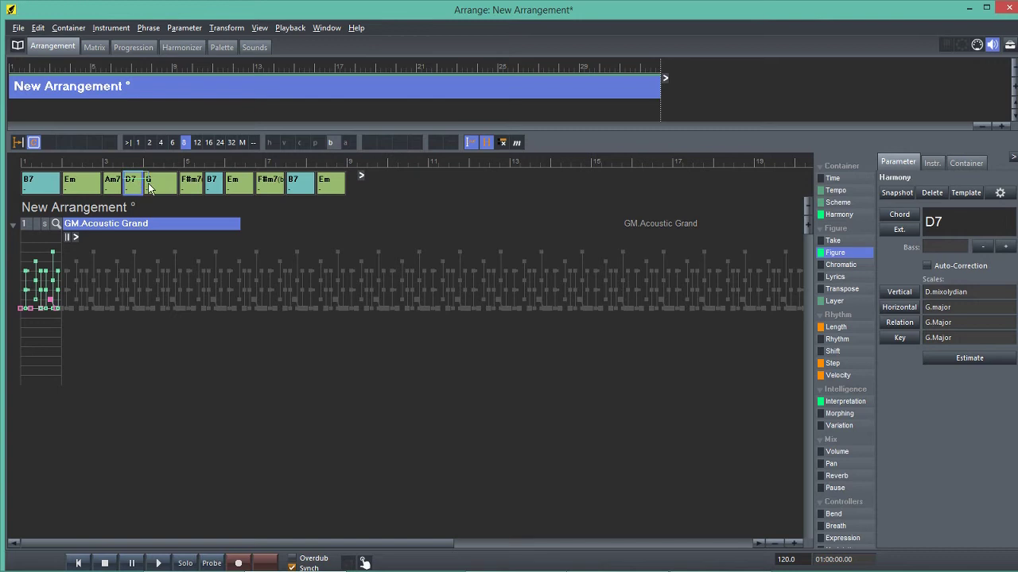
{"action": "left_click_drag", "start_coordinate": [145, 186], "coordinate": [154, 186]}
Play back the progression with the shifted chord changes from the first B7, and stop the playback.
{"action": "left_click", "coordinate": [25, 188]}
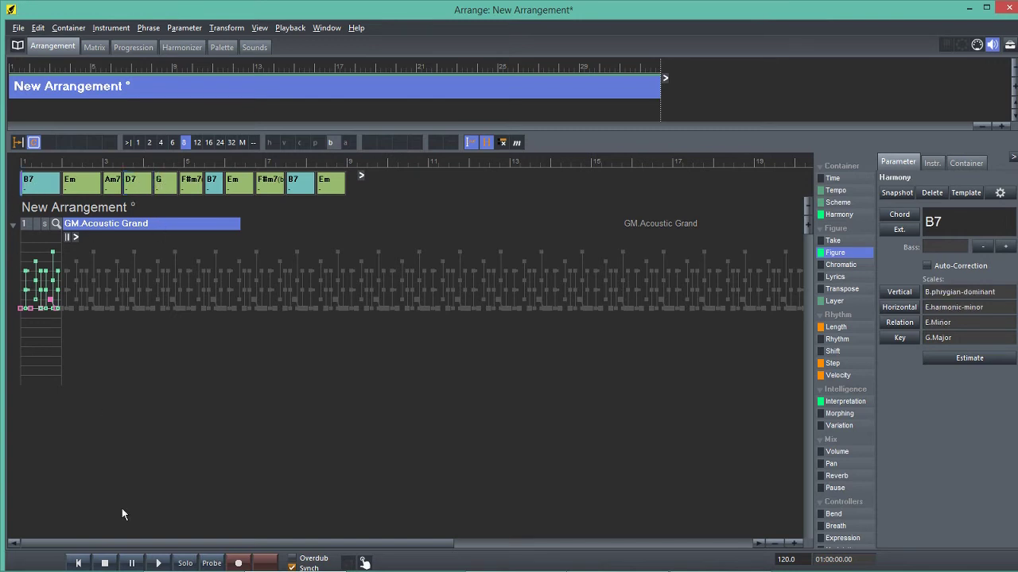
{"action": "left_click", "coordinate": [158, 563]}
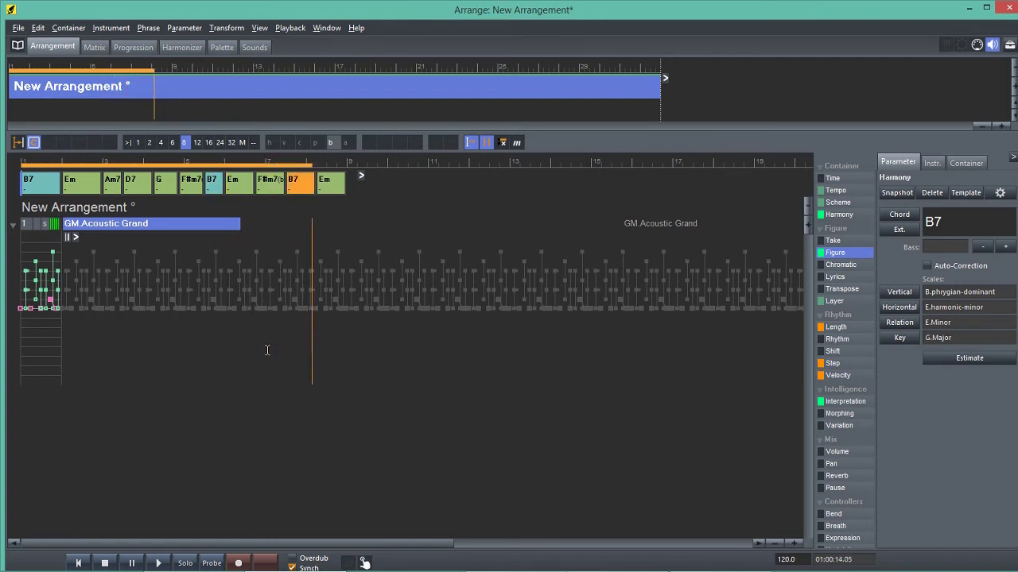
{"action": "left_click", "coordinate": [104, 563]}
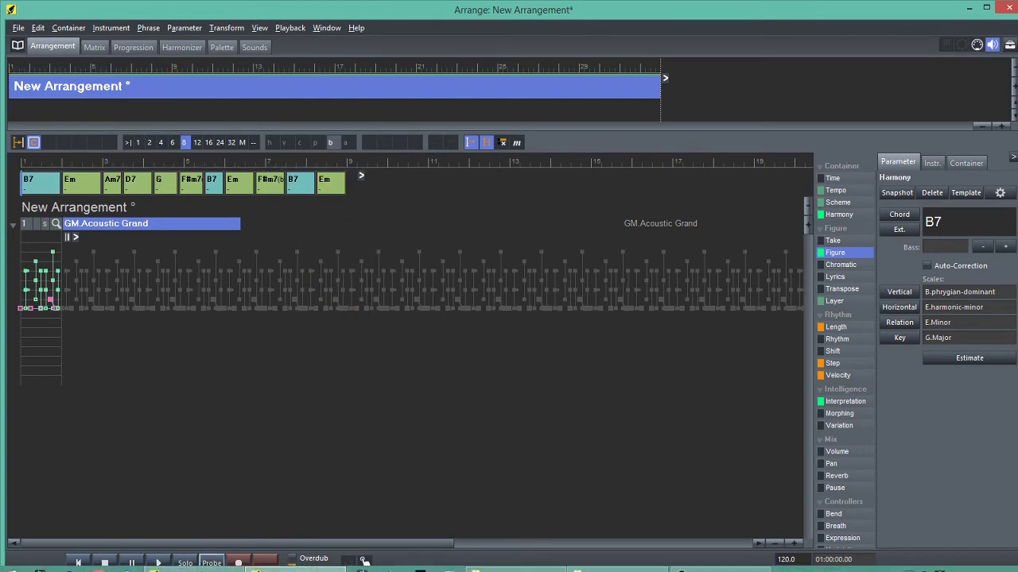
Switch to the Begleitungen library window and open the Melodieschnipsel library.
{"action": "mouse_move", "coordinate": [213, 566]}
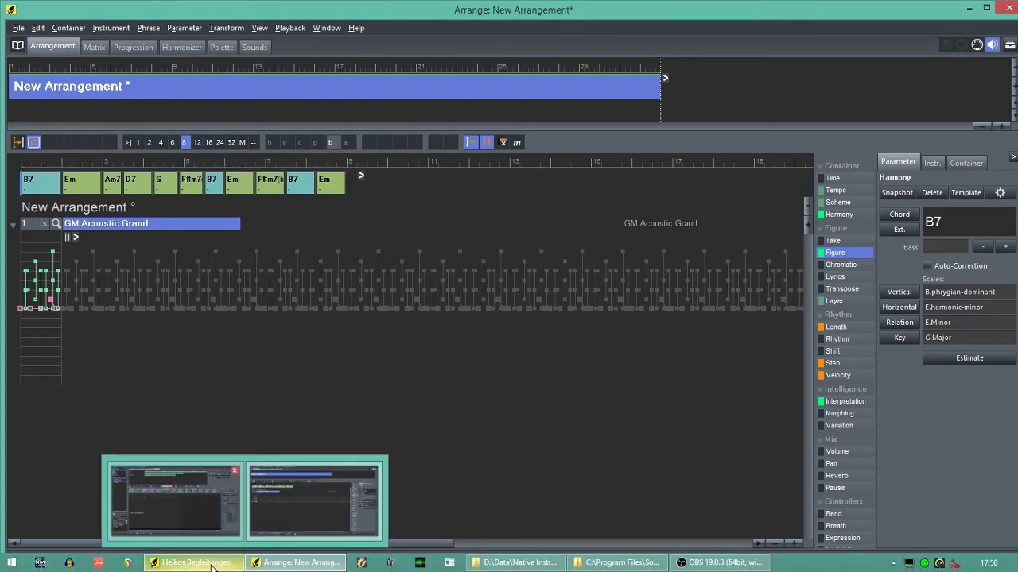
{"action": "left_click", "coordinate": [212, 566]}
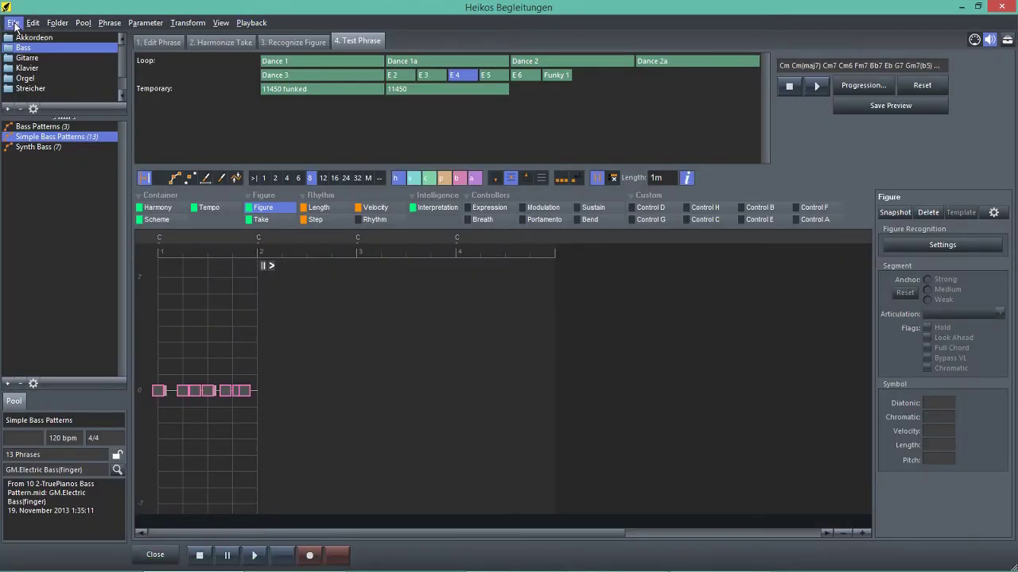
{"action": "left_click", "coordinate": [13, 24]}
{"action": "mouse_move", "coordinate": [38, 41]}
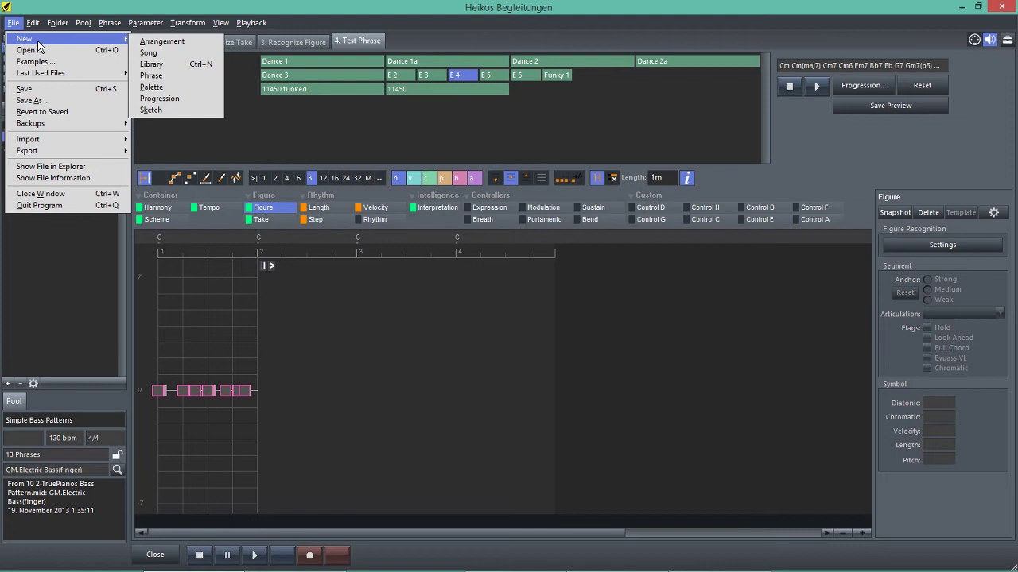
{"action": "mouse_move", "coordinate": [48, 73]}
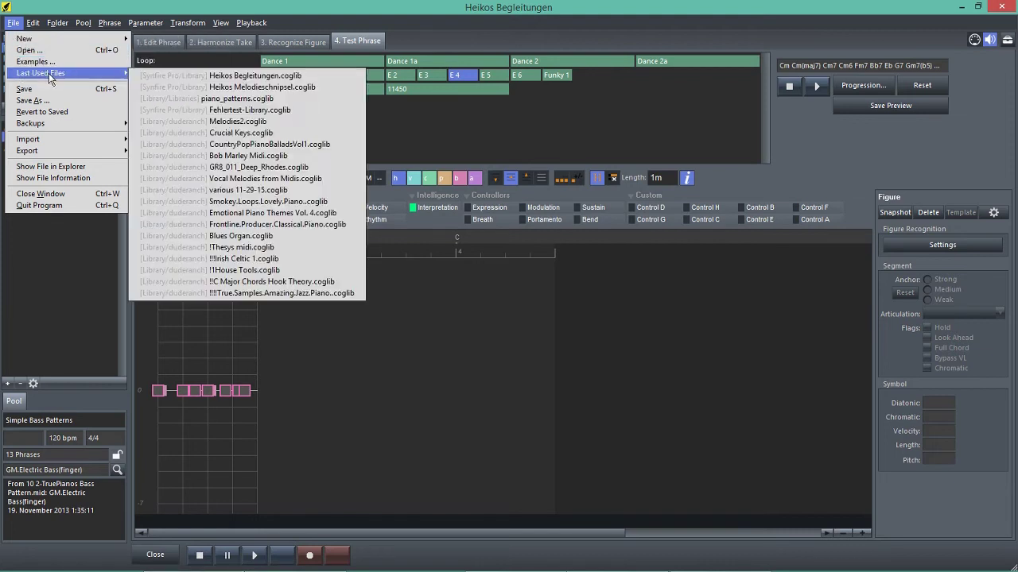
{"action": "key", "text": "Escape"}
{"action": "key", "text": "Escape"}
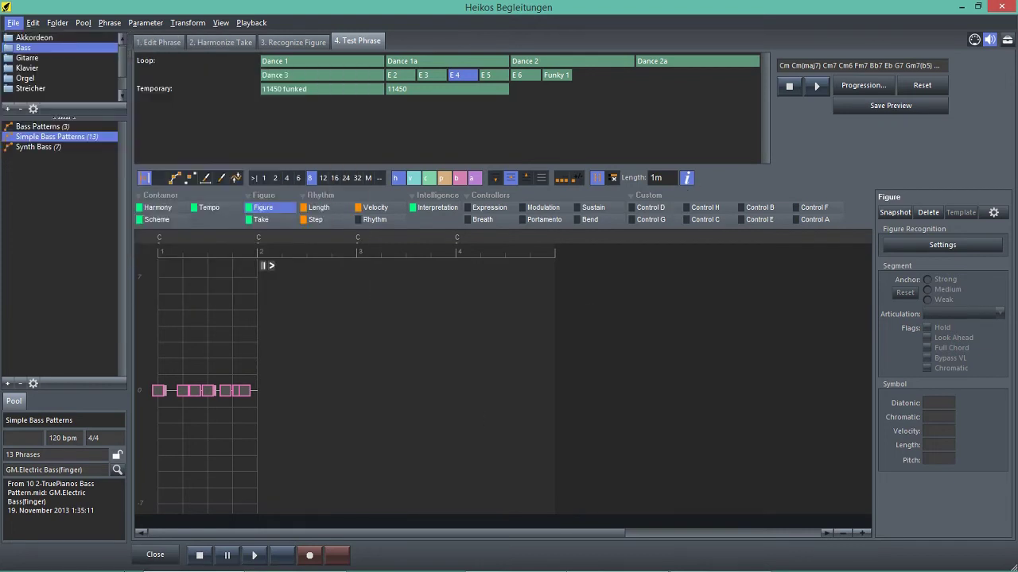
{"action": "left_click", "coordinate": [329, 563]}
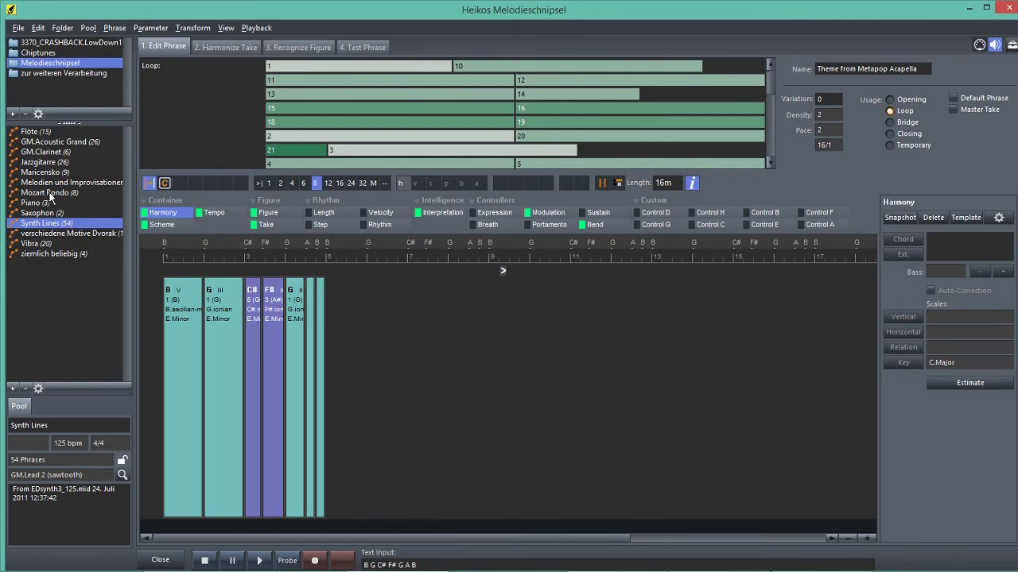
Select the Mozart Rondo pool, show the Figure of the Rondo Klavier RH phrase and listen to its opening.
{"action": "left_click", "coordinate": [50, 195]}
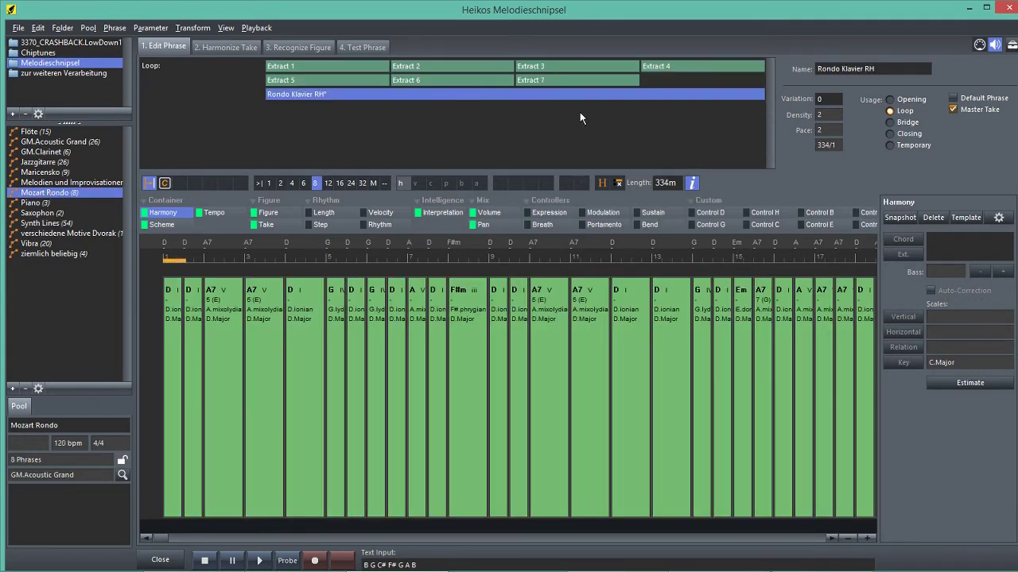
{"action": "left_click", "coordinate": [268, 213]}
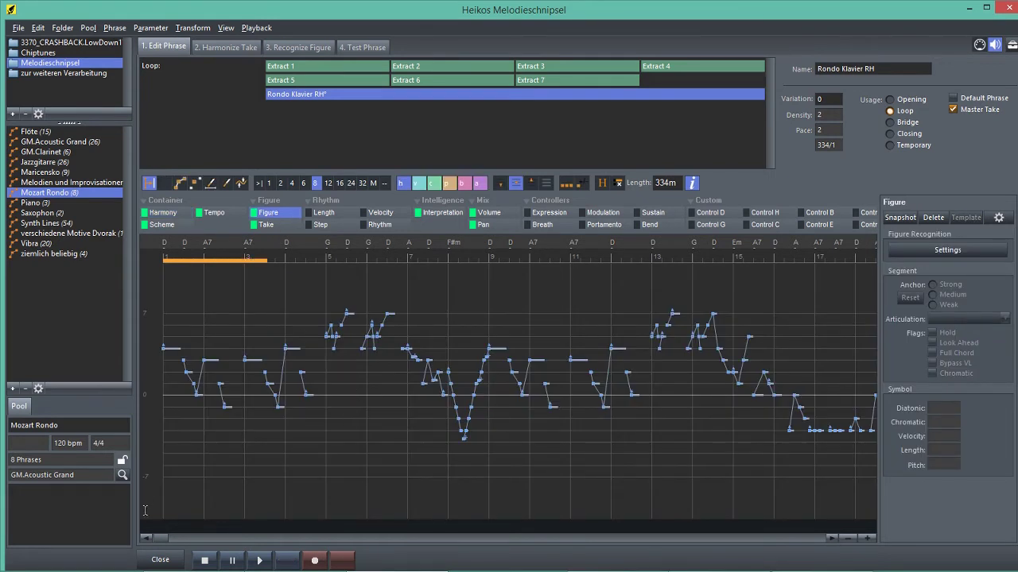
{"action": "left_click", "coordinate": [205, 562]}
Return to the New Arrangement window and add a new instrument to its container.
{"action": "mouse_move", "coordinate": [205, 569]}
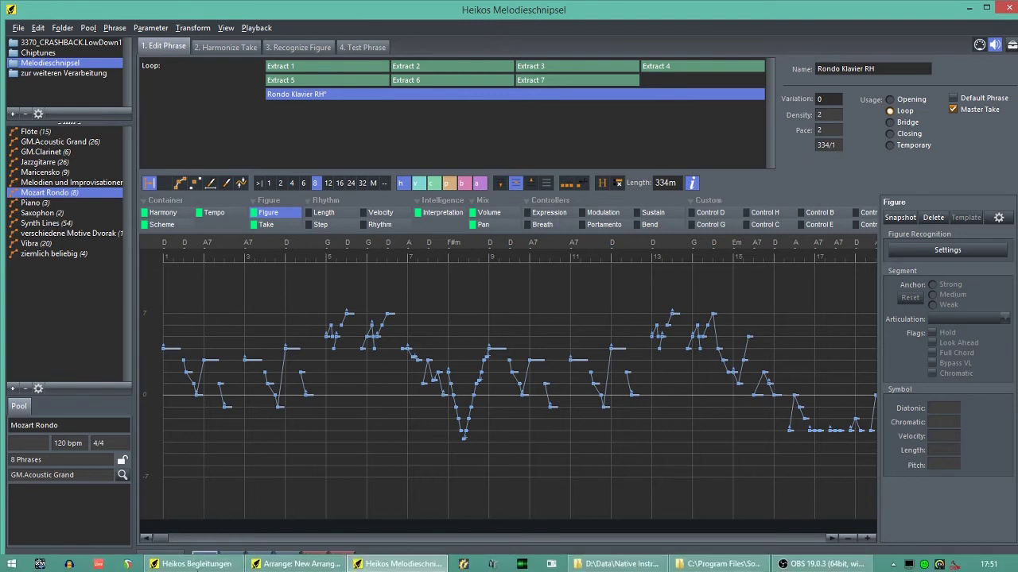
{"action": "left_click", "coordinate": [298, 563]}
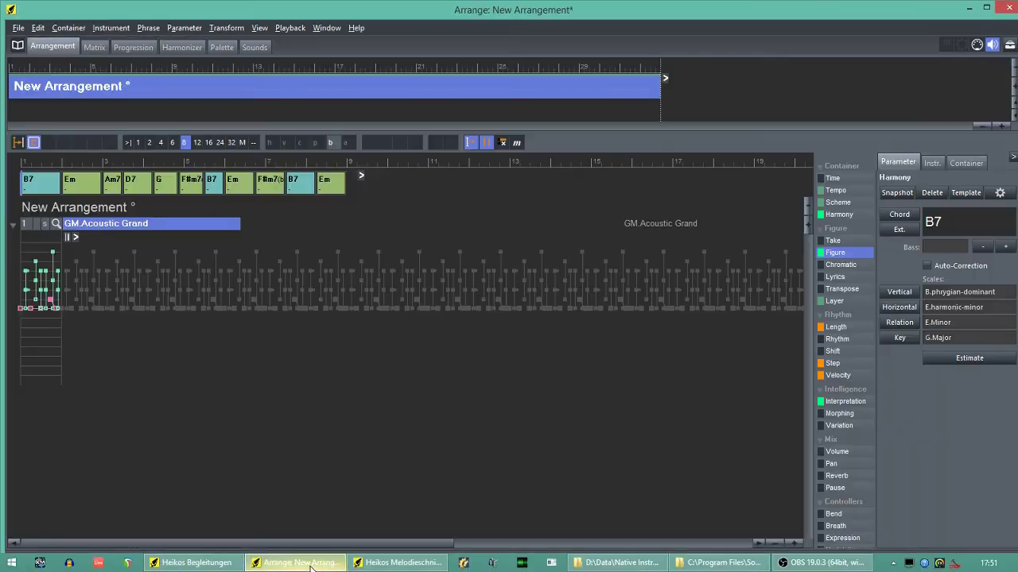
{"action": "right_click", "coordinate": [100, 210]}
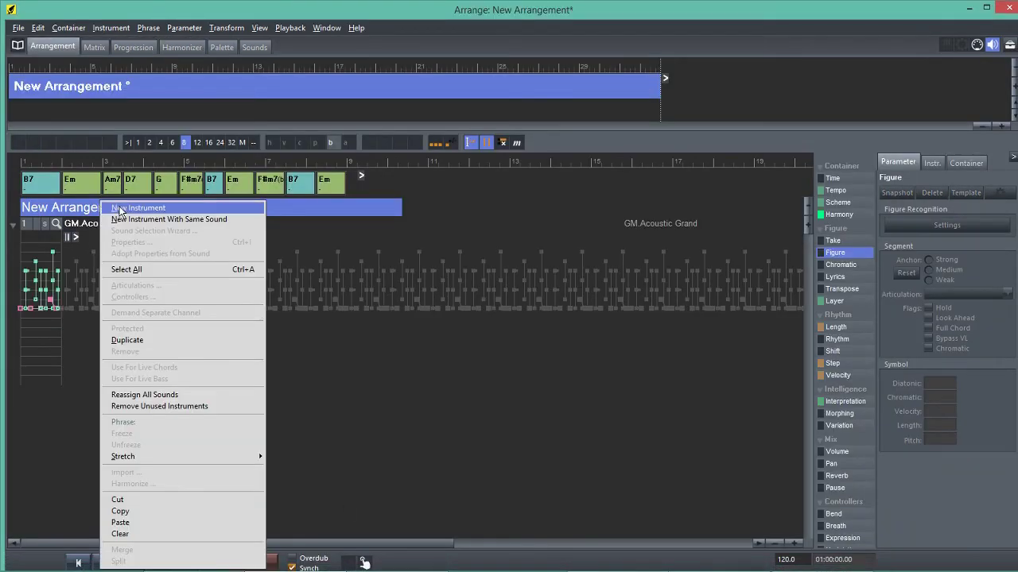
{"action": "left_click", "coordinate": [123, 210]}
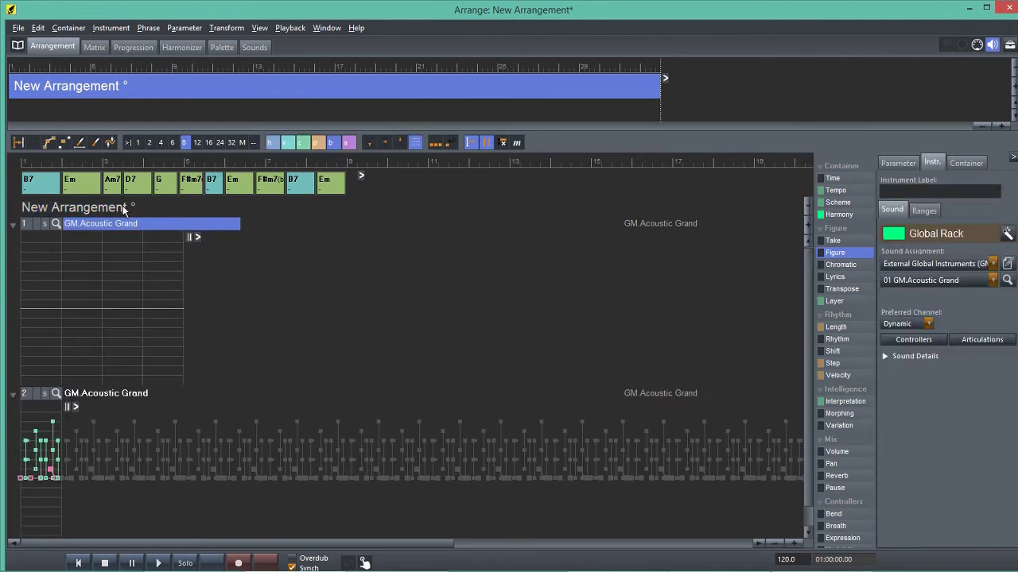
Assign the GM.Ocarina sound from the Woodwinds category to the new instrument.
{"action": "left_click", "coordinate": [56, 225]}
{"action": "scroll", "coordinate": [277, 278], "scroll_direction": "down", "scroll_amount": 1}
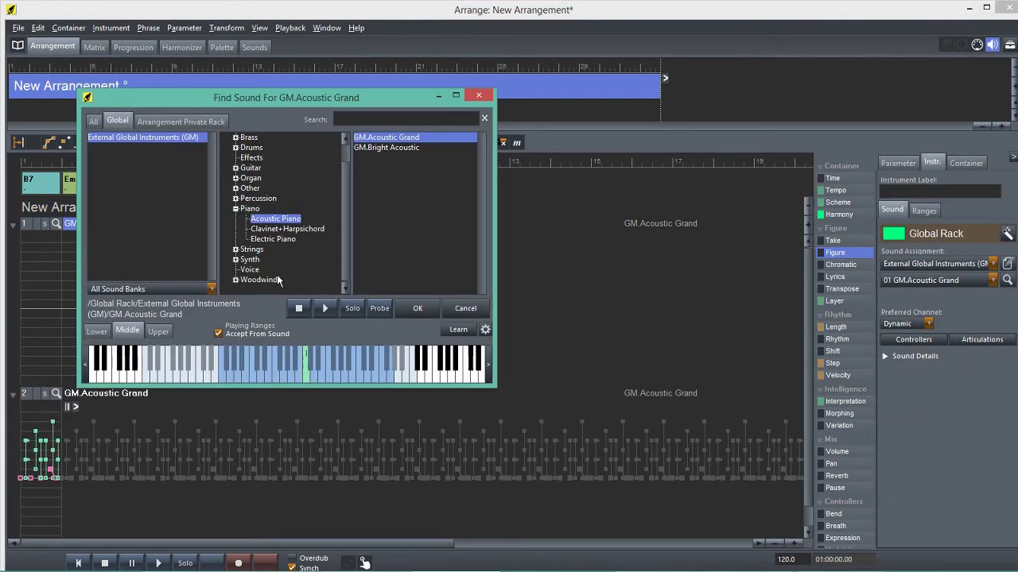
{"action": "left_click", "coordinate": [260, 279]}
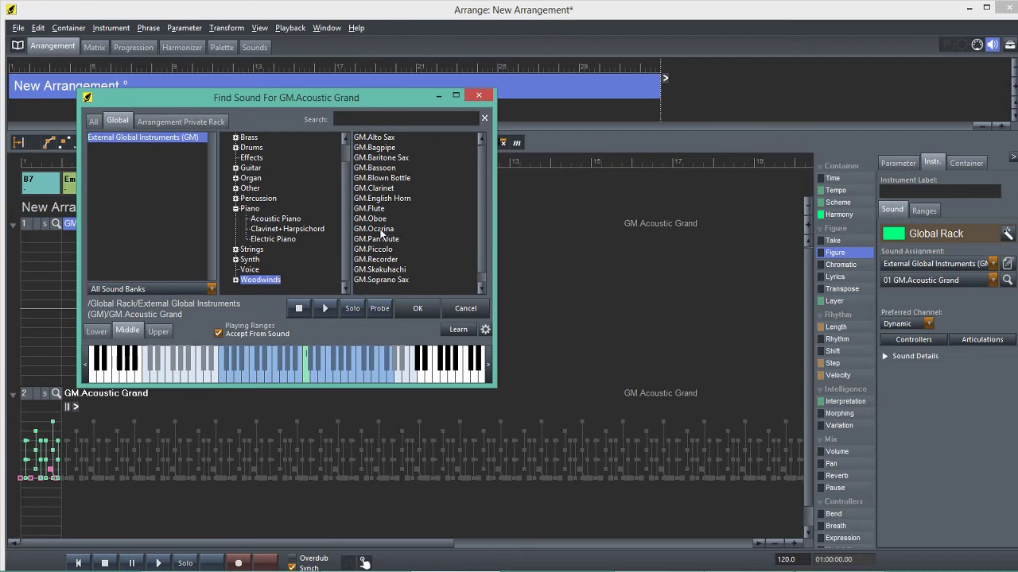
{"action": "double_click", "coordinate": [380, 230]}
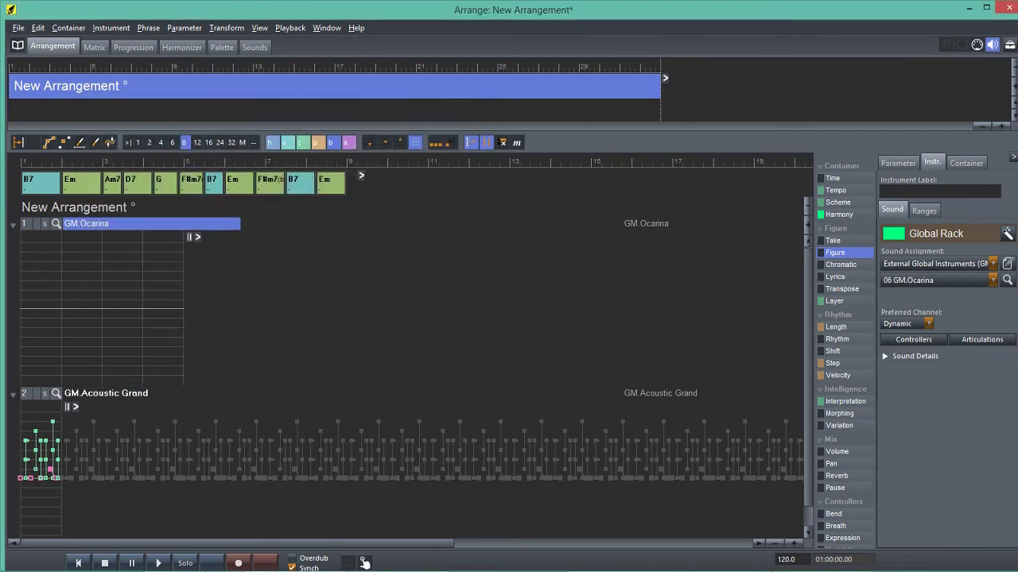
Switch to the Melodieschnipsel library and copy measures 1 through 6 of the Rondo Klavier RH figure.
{"action": "mouse_move", "coordinate": [299, 562]}
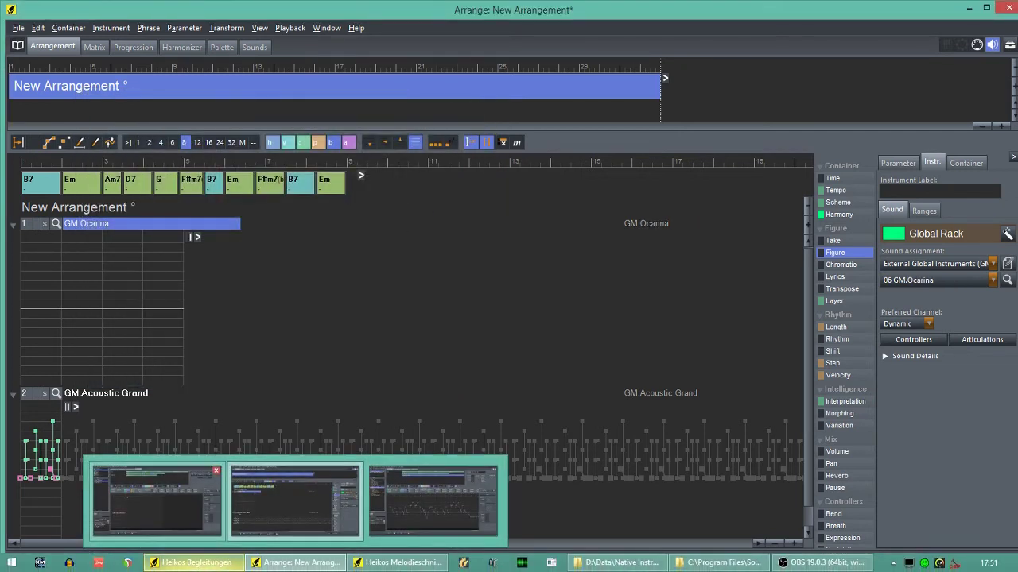
{"action": "left_click", "coordinate": [402, 566]}
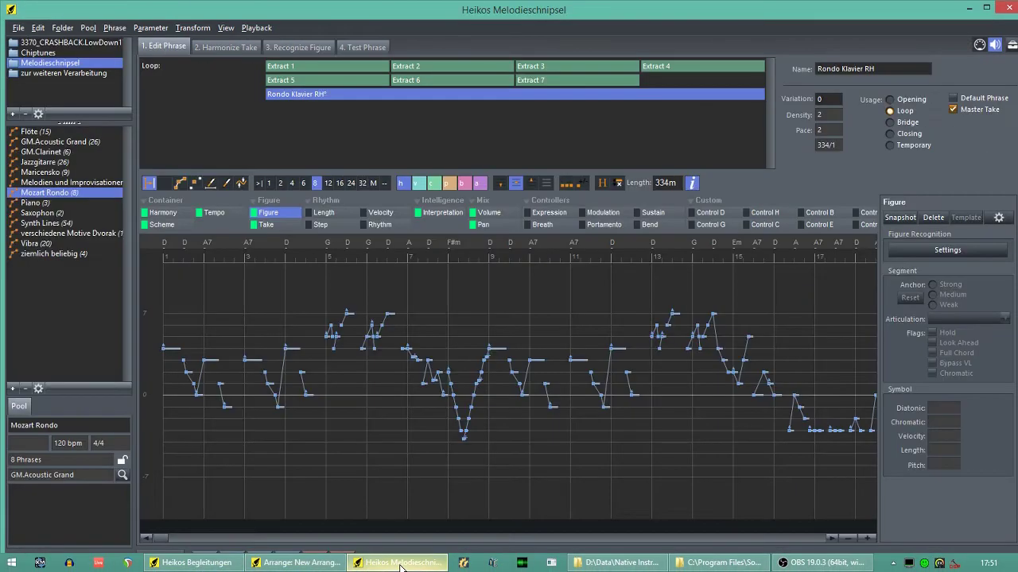
{"action": "left_click", "coordinate": [159, 289]}
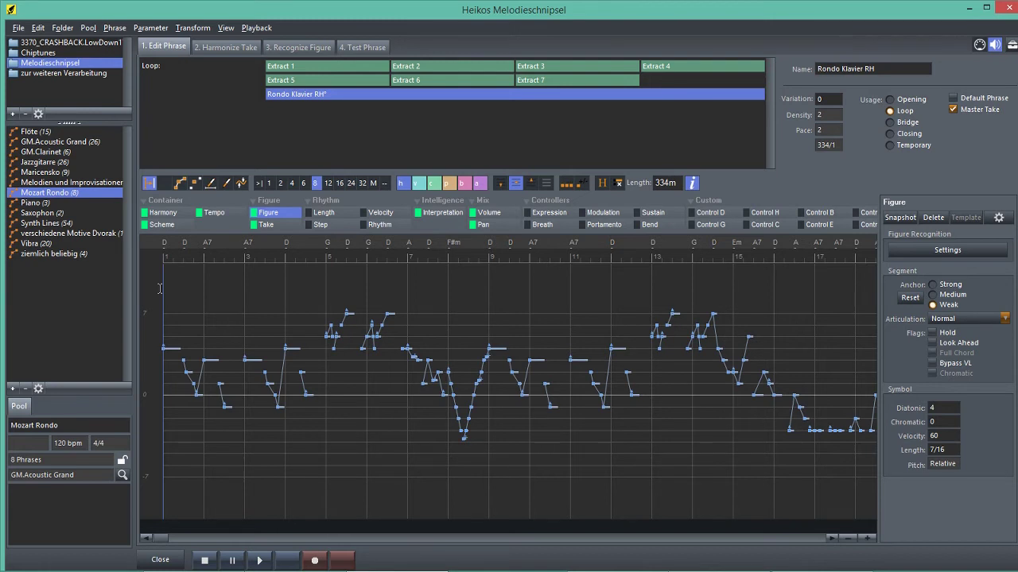
{"action": "left_click_drag", "start_coordinate": [160, 289], "coordinate": [406, 296]}
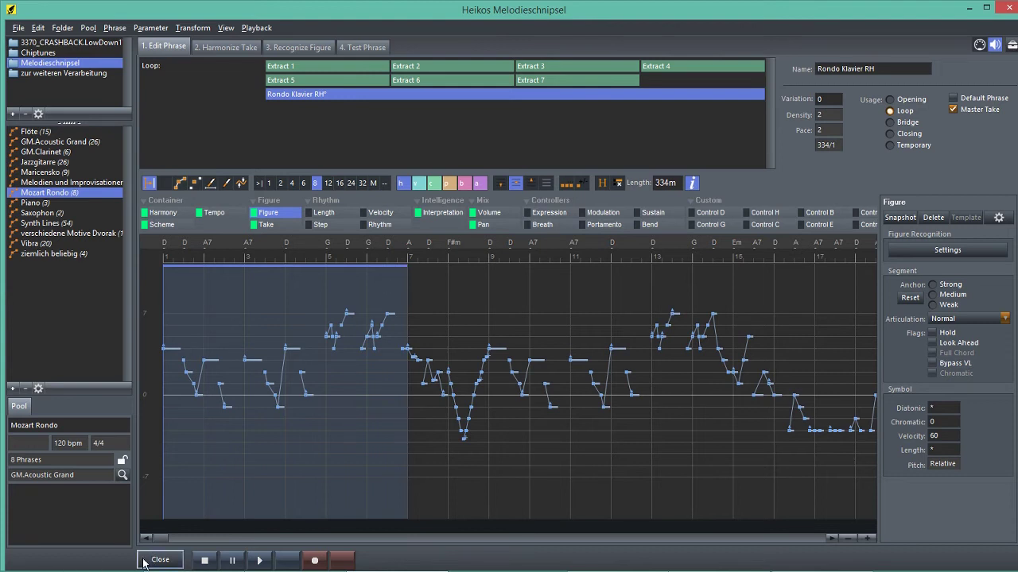
Switch to the New Arrangement window and paste the copied rondo melody as the Ocarina's Figure.
{"action": "key", "text": "alt+Tab"}
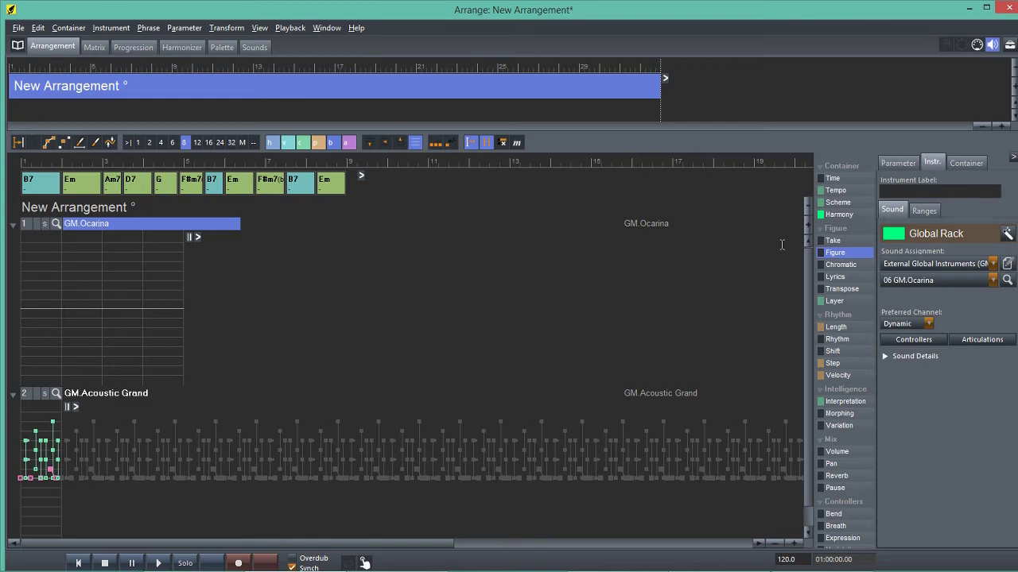
{"action": "right_click", "coordinate": [832, 252]}
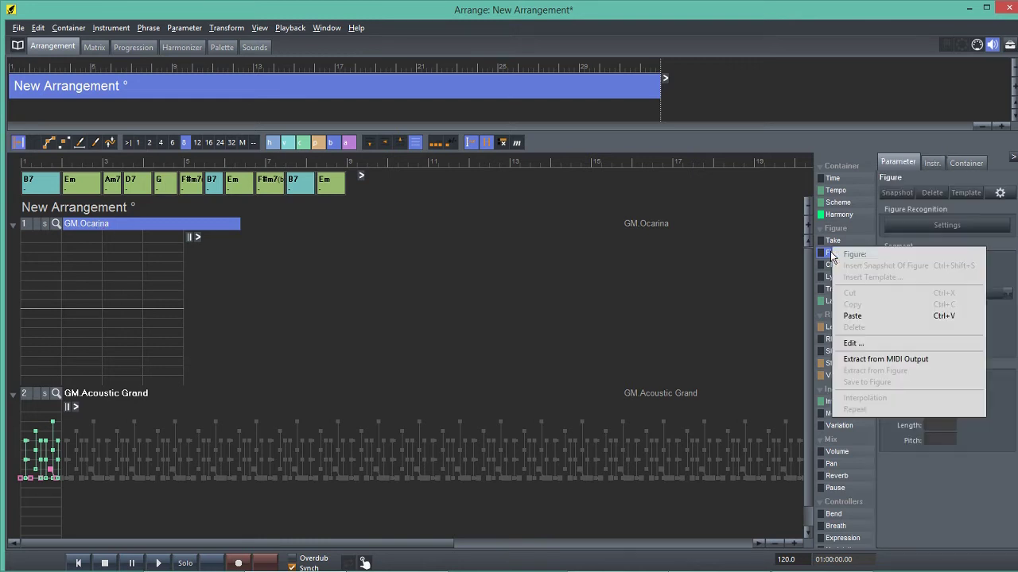
{"action": "left_click", "coordinate": [860, 316]}
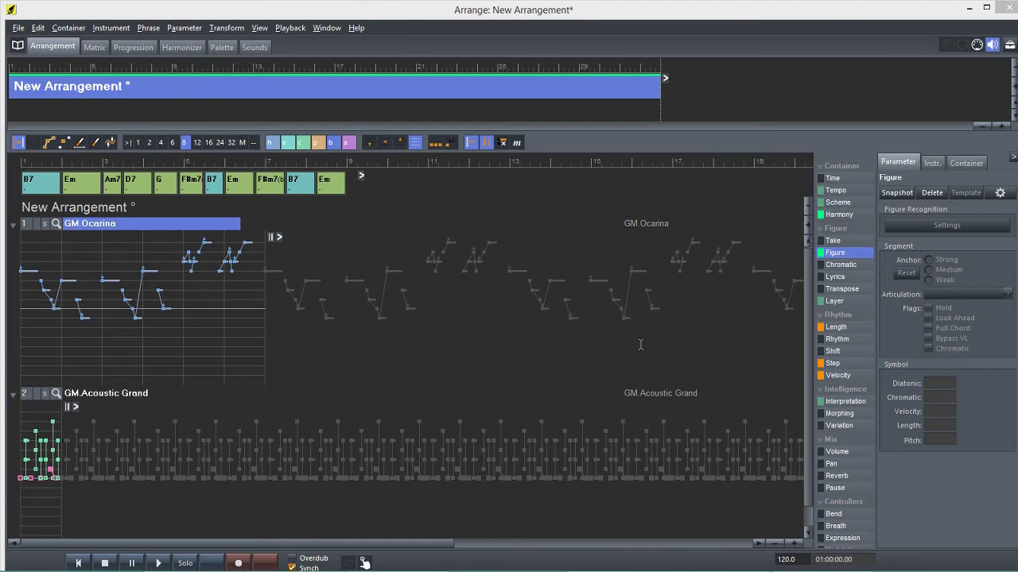
{"action": "left_click", "coordinate": [685, 365]}
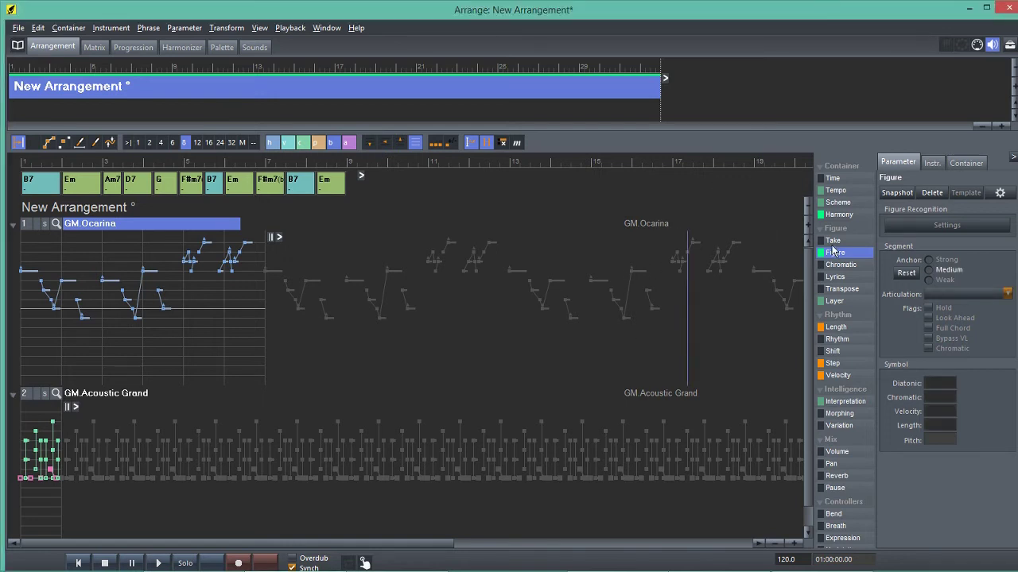
Add an Interpretation parameter to the Ocarina, turn off Cooperative voice leading, and set its Strategy to Strong.
{"action": "left_click", "coordinate": [845, 403]}
{"action": "left_click", "coordinate": [897, 193]}
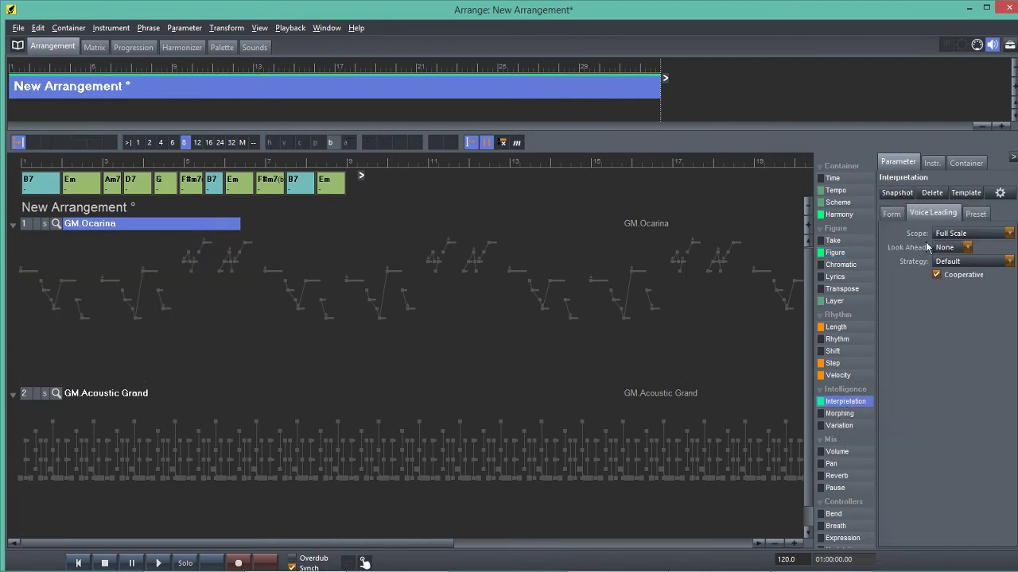
{"action": "left_click", "coordinate": [954, 275]}
{"action": "left_click", "coordinate": [953, 262]}
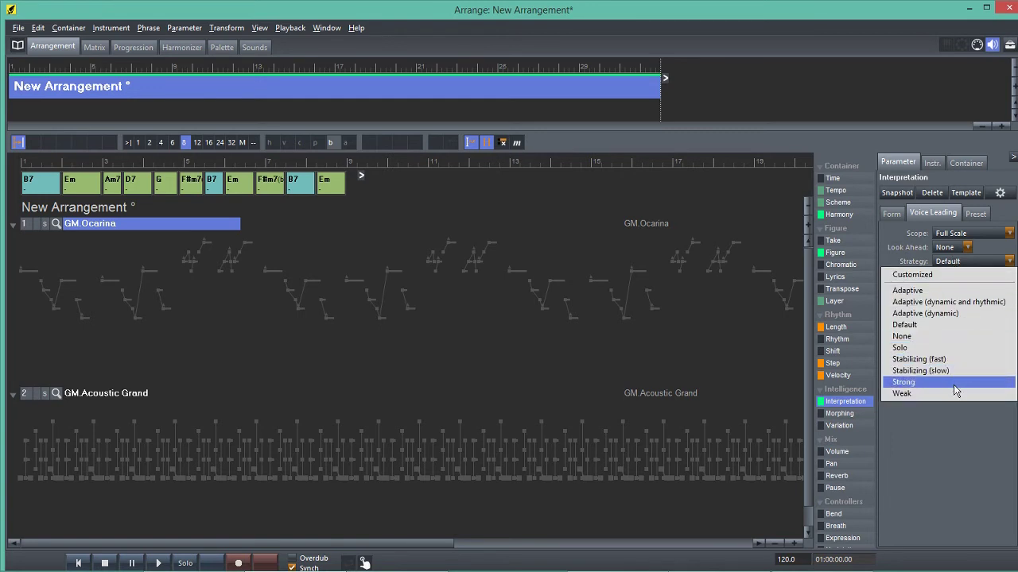
{"action": "left_click", "coordinate": [906, 383]}
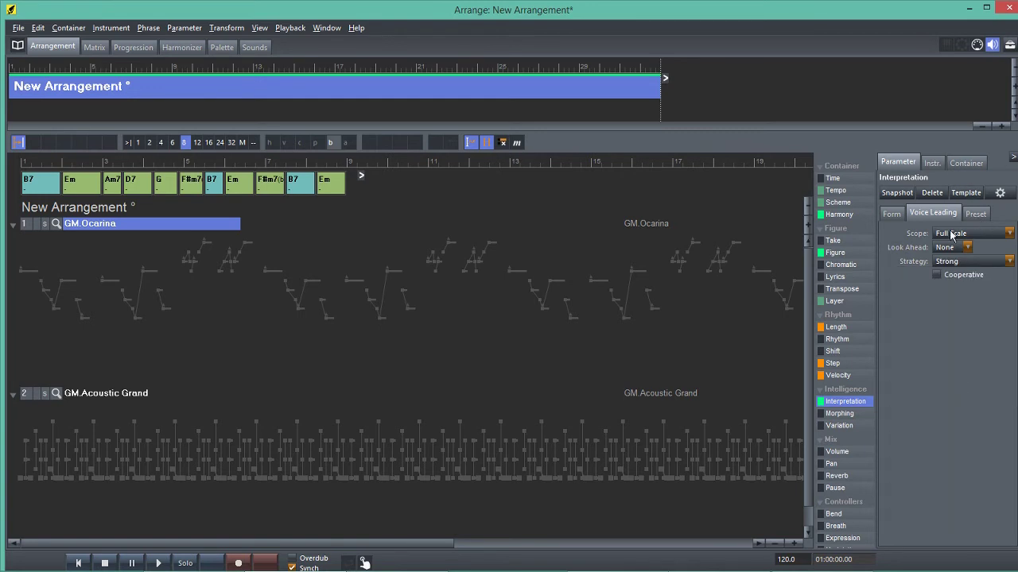
Set the Ocarina interpretation's Range to Shift, Priority to Intervals, and Auto-Split to 1/8, enable Monophonic, disable Octaves, and audition the arrangement.
{"action": "left_click", "coordinate": [892, 214]}
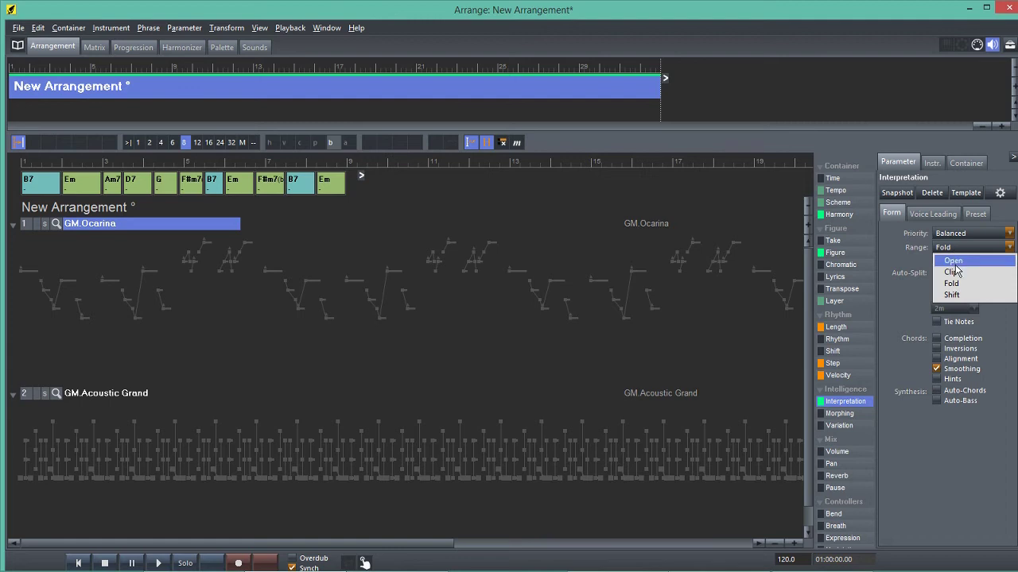
{"action": "left_click", "coordinate": [954, 295]}
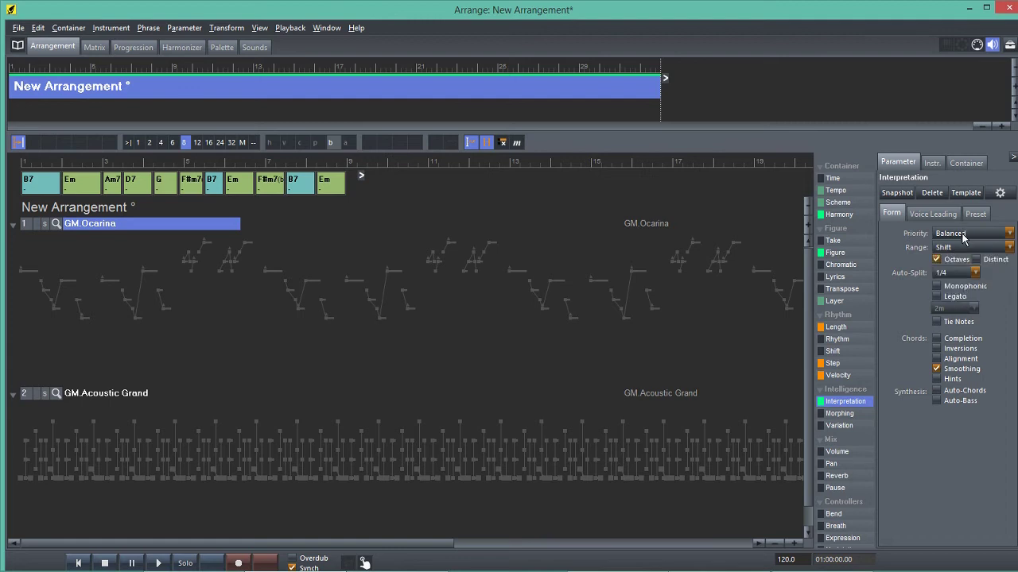
{"action": "left_click", "coordinate": [962, 235]}
{"action": "left_click", "coordinate": [970, 244]}
{"action": "left_click", "coordinate": [949, 286]}
{"action": "left_click", "coordinate": [954, 274]}
{"action": "left_click", "coordinate": [952, 313]}
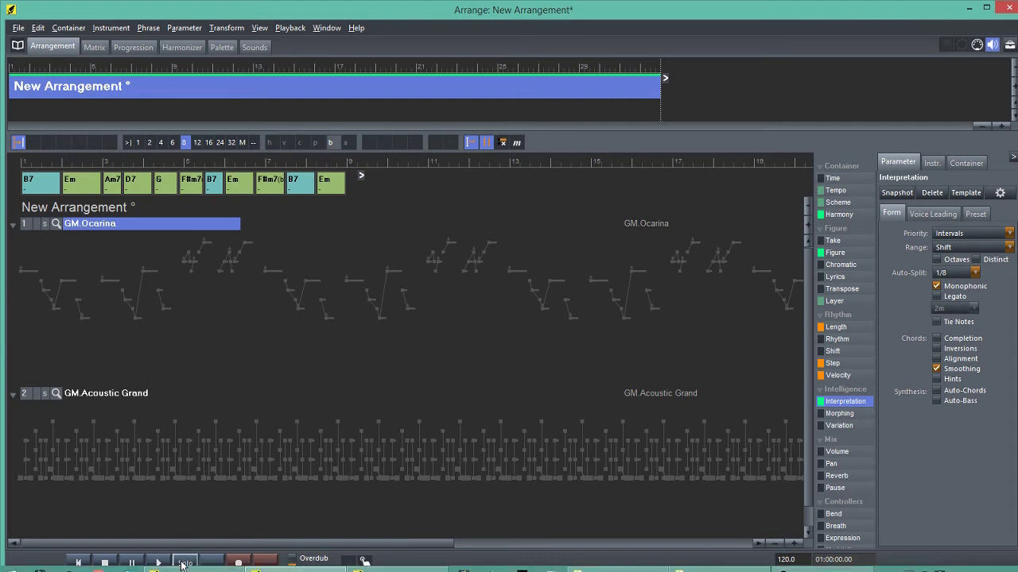
{"action": "key", "text": "space"}
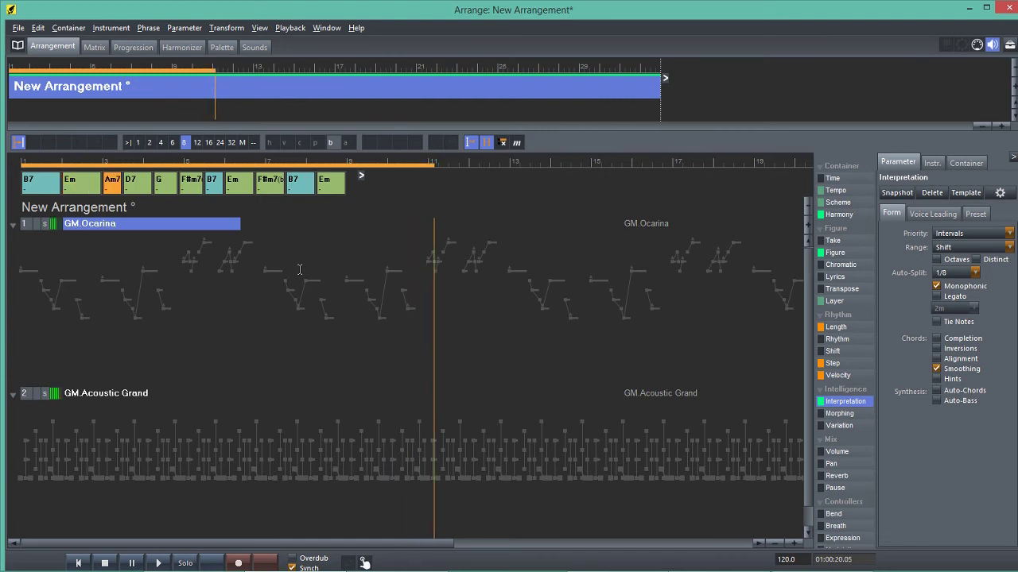
{"action": "left_click", "coordinate": [104, 563]}
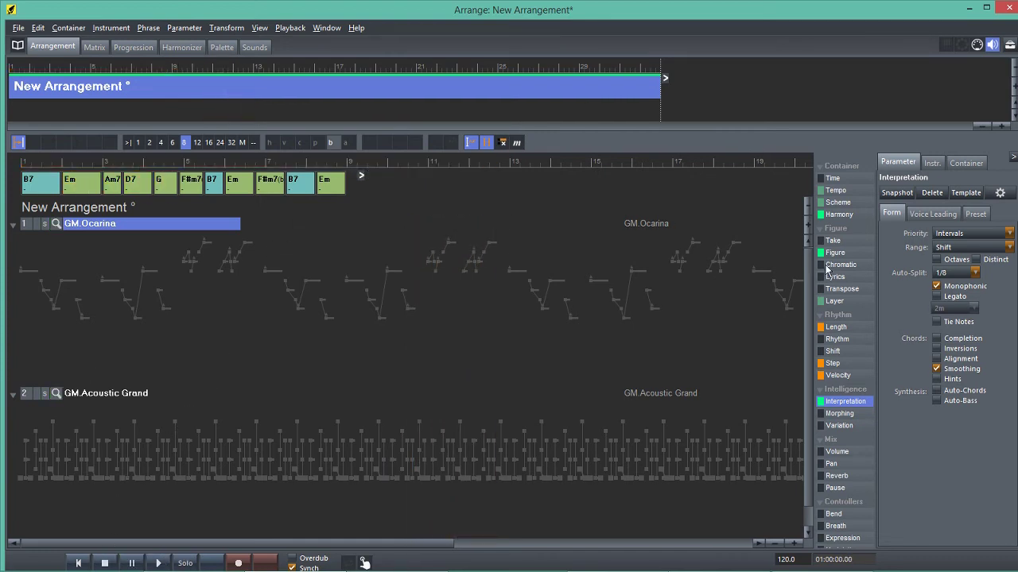
Try stretching the Ocarina's rondo figure to eight measures, auditioning both that version and the original length.
{"action": "left_click", "coordinate": [833, 251]}
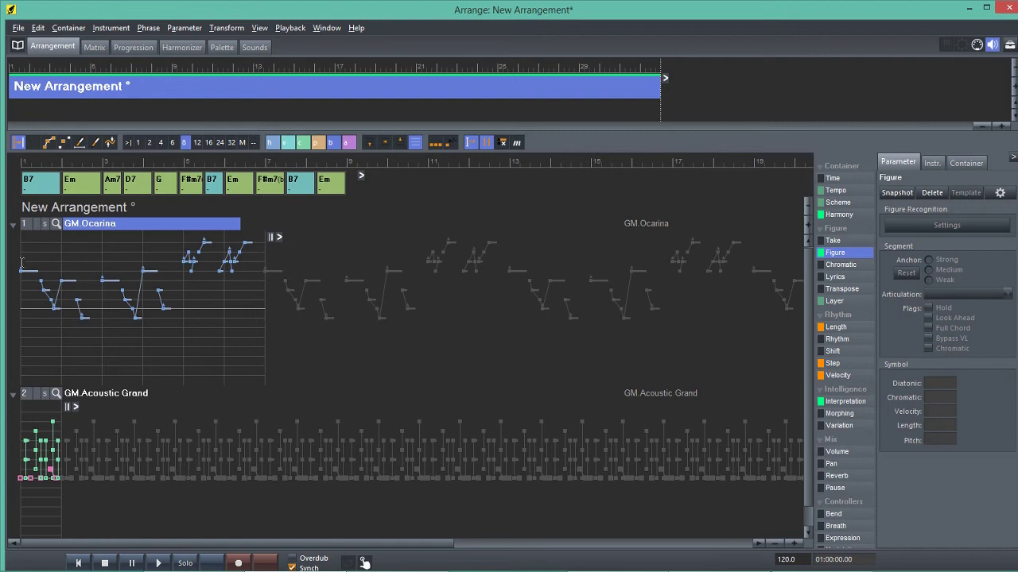
{"action": "left_click_drag", "start_coordinate": [20, 267], "coordinate": [345, 288]}
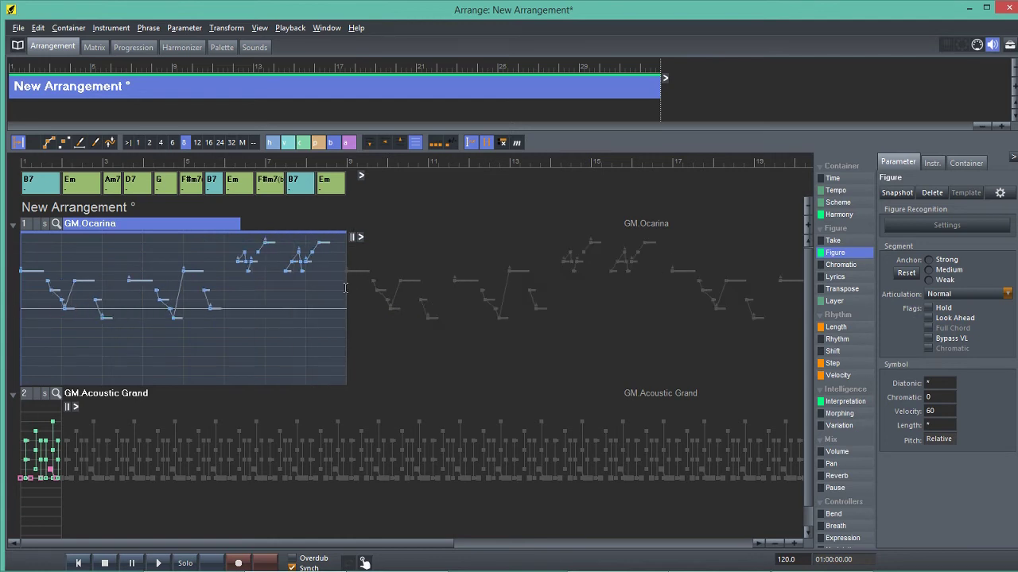
{"action": "left_click", "coordinate": [158, 563]}
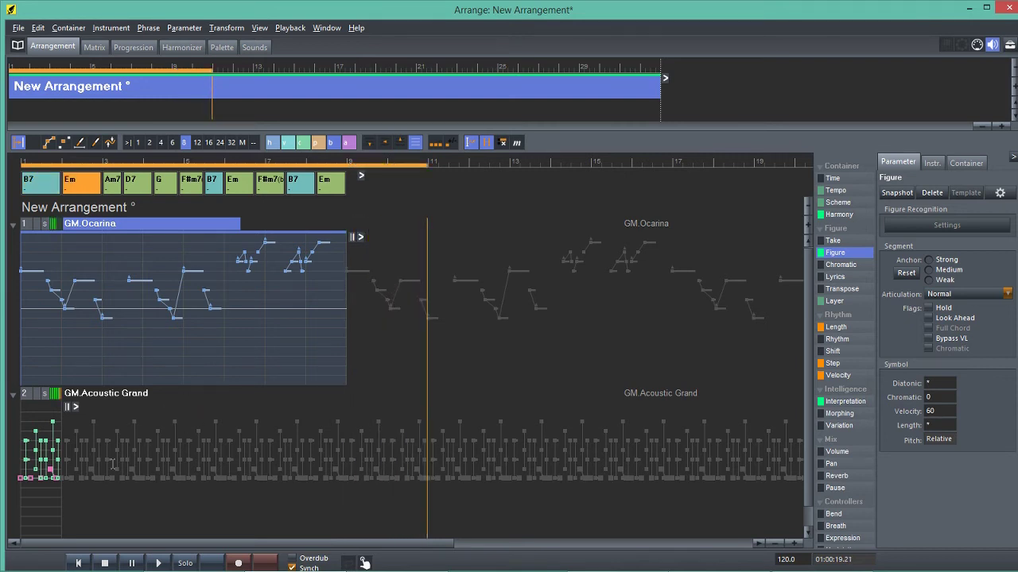
{"action": "left_click", "coordinate": [107, 562]}
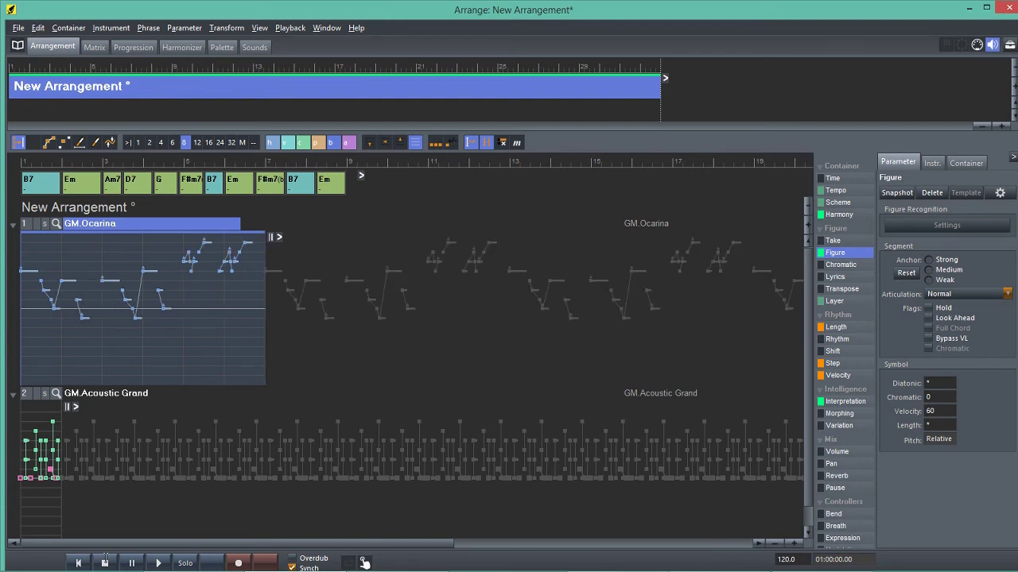
{"action": "key", "text": "space"}
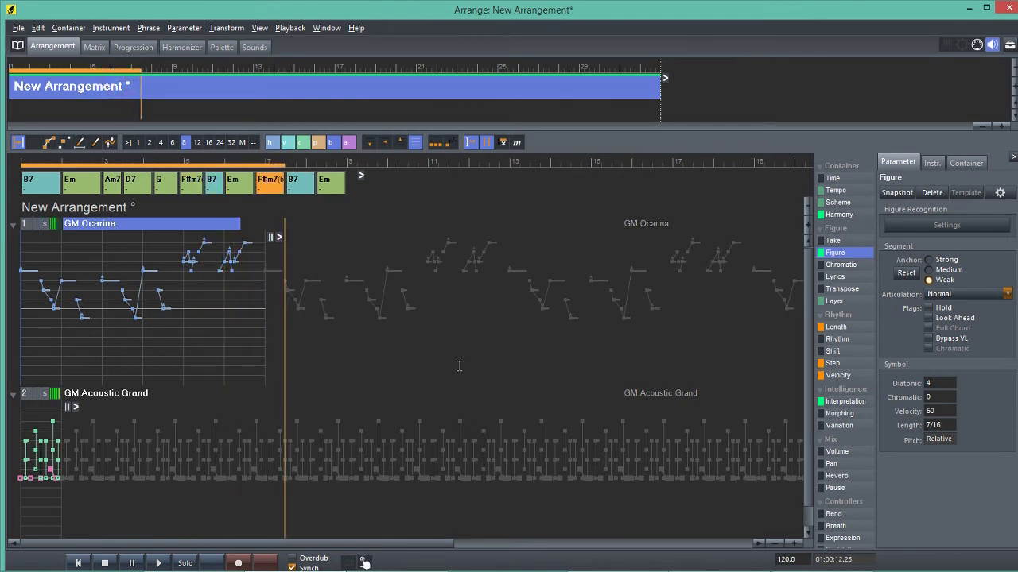
{"action": "left_click", "coordinate": [105, 563]}
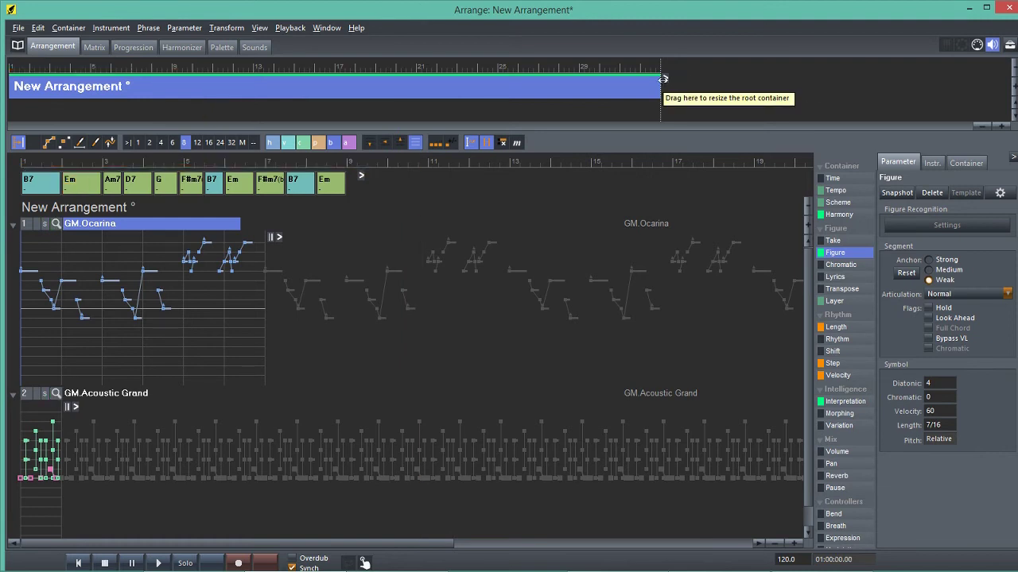
Shorten the New Arrangement root container to 16 measures.
{"action": "left_click_drag", "start_coordinate": [662, 80], "coordinate": [337, 86]}
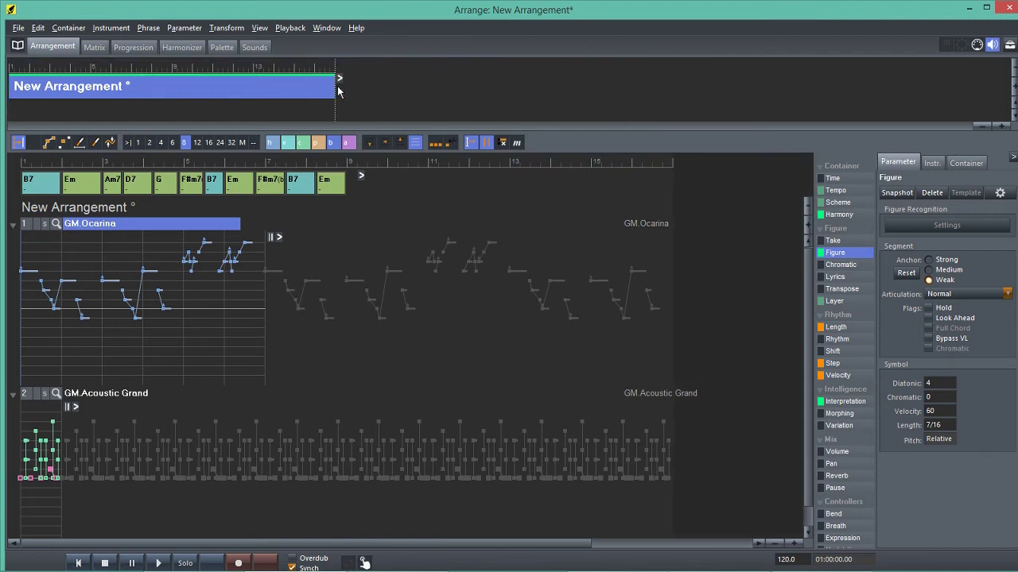
{"action": "left_click", "coordinate": [966, 162]}
{"action": "left_click", "coordinate": [891, 164]}
Add a child container to New Arrangement, place it near measure 5, and stretch it to about eight measures.
{"action": "right_click", "coordinate": [83, 86]}
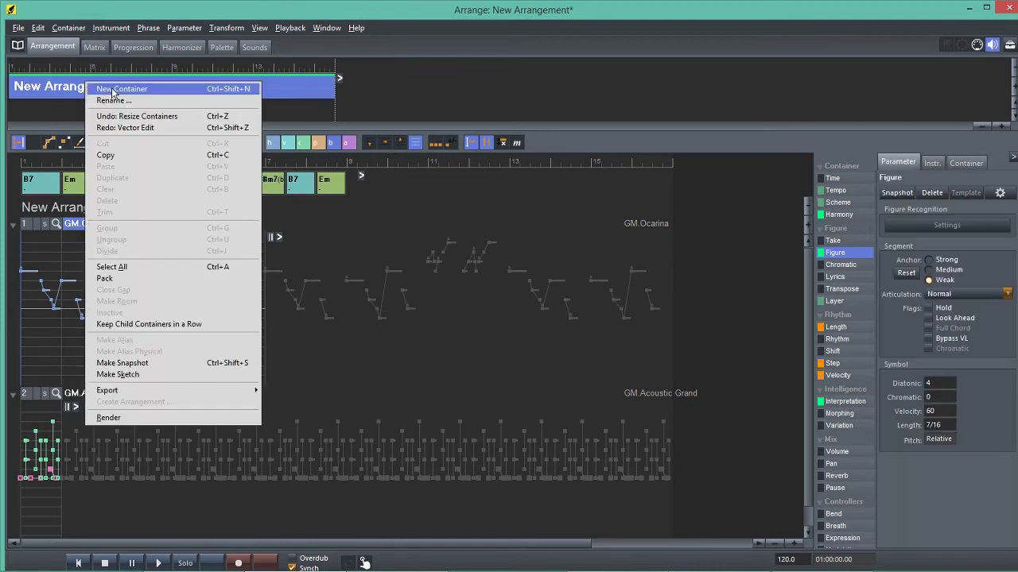
{"action": "left_click", "coordinate": [111, 87]}
{"action": "left_click", "coordinate": [36, 108]}
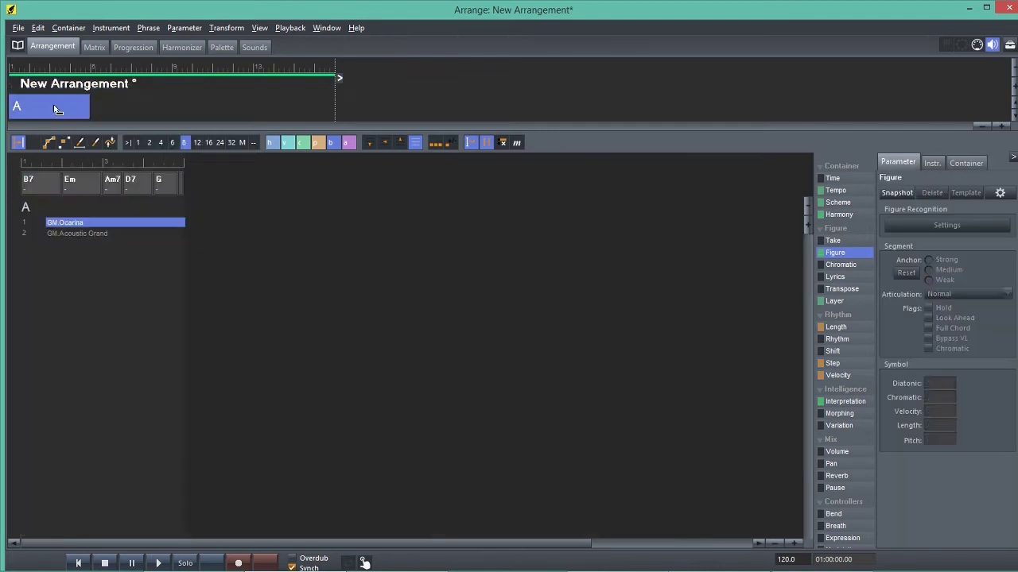
{"action": "left_click_drag", "start_coordinate": [122, 110], "coordinate": [253, 106]}
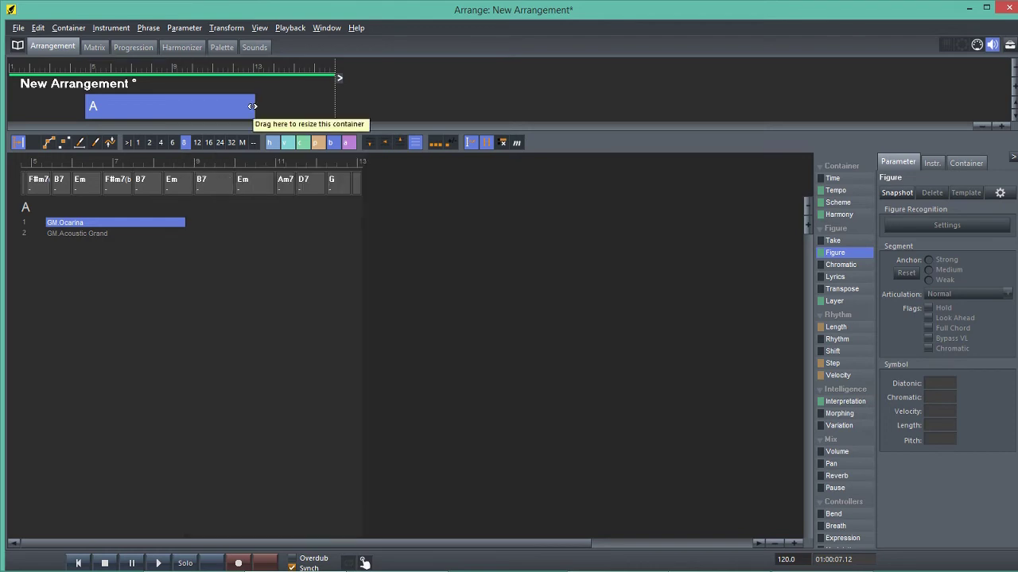
Set the new container's offset to 4m and its length to 8m.
{"action": "left_click", "coordinate": [963, 163]}
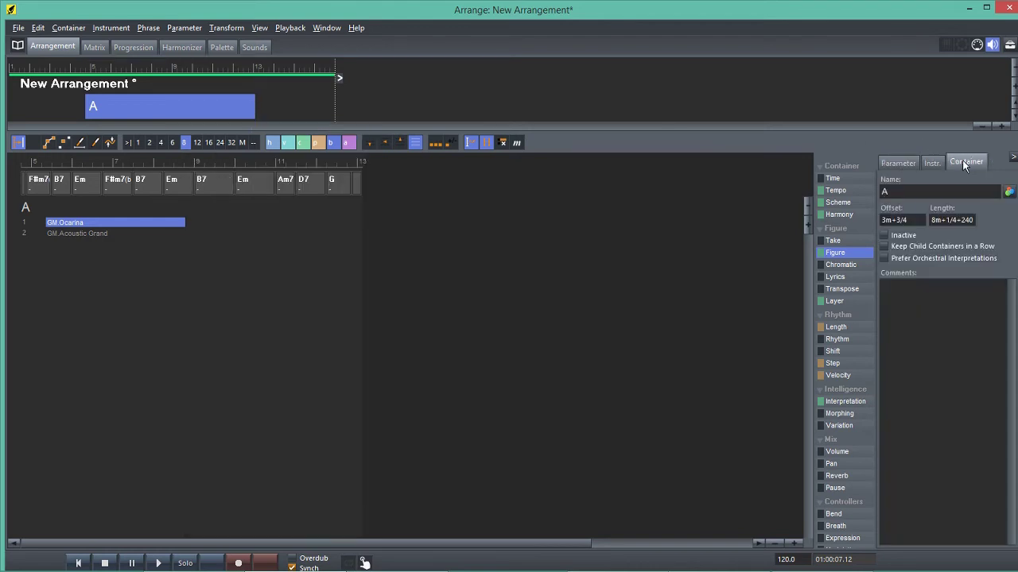
{"action": "left_click", "coordinate": [917, 220]}
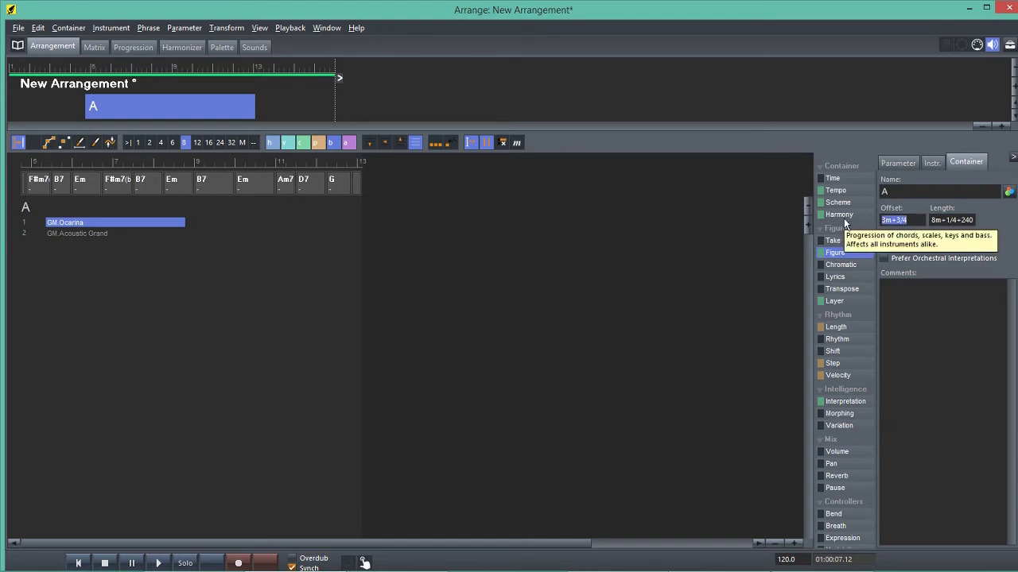
{"action": "type", "text": "4m"}
{"action": "key", "text": "Tab"}
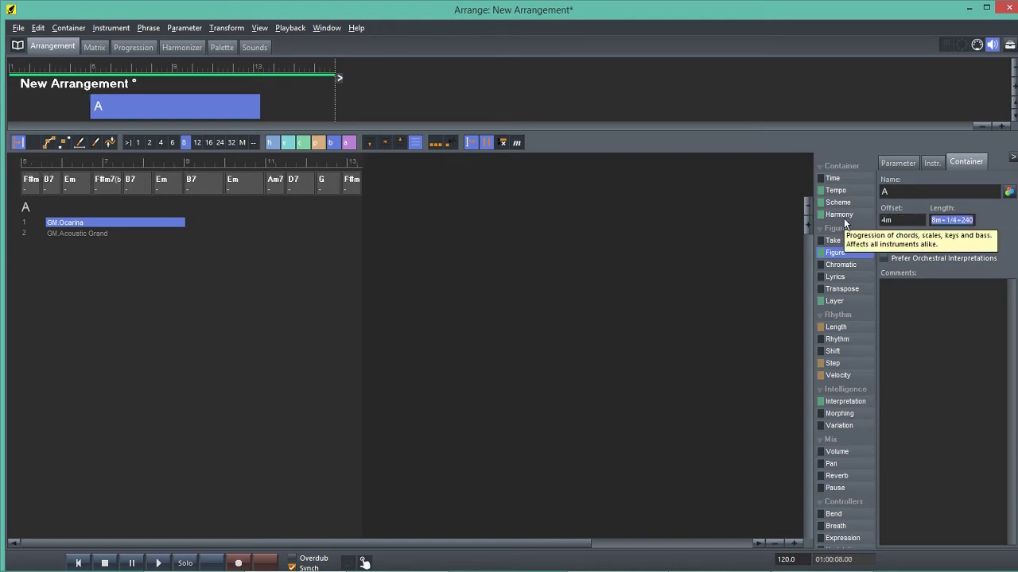
{"action": "type", "text": "8m"}
{"action": "key", "text": "Tab"}
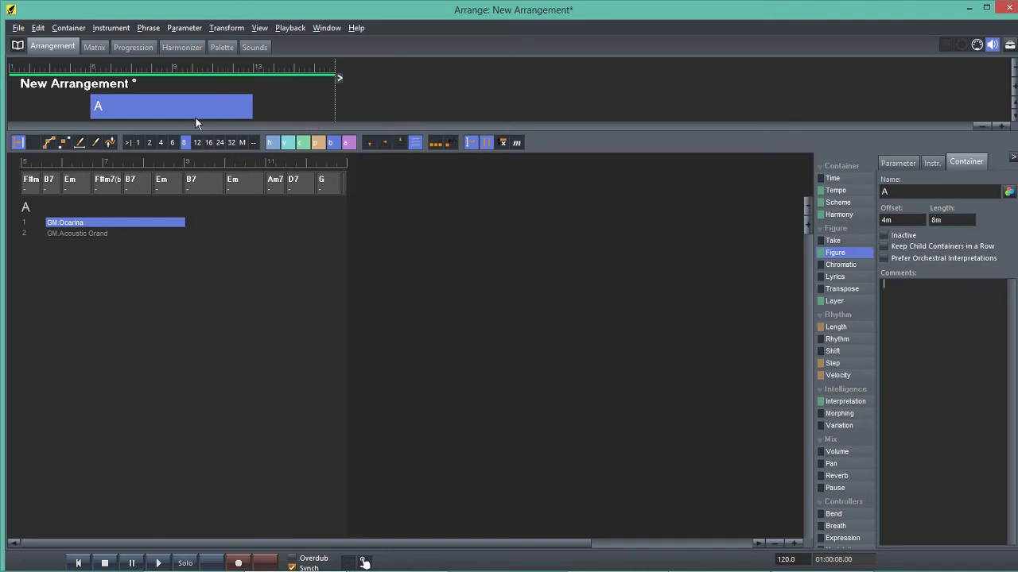
Take a harmony snapshot in container A and change its first chord, at measure 5, to F#7.
{"action": "left_click", "coordinate": [839, 214]}
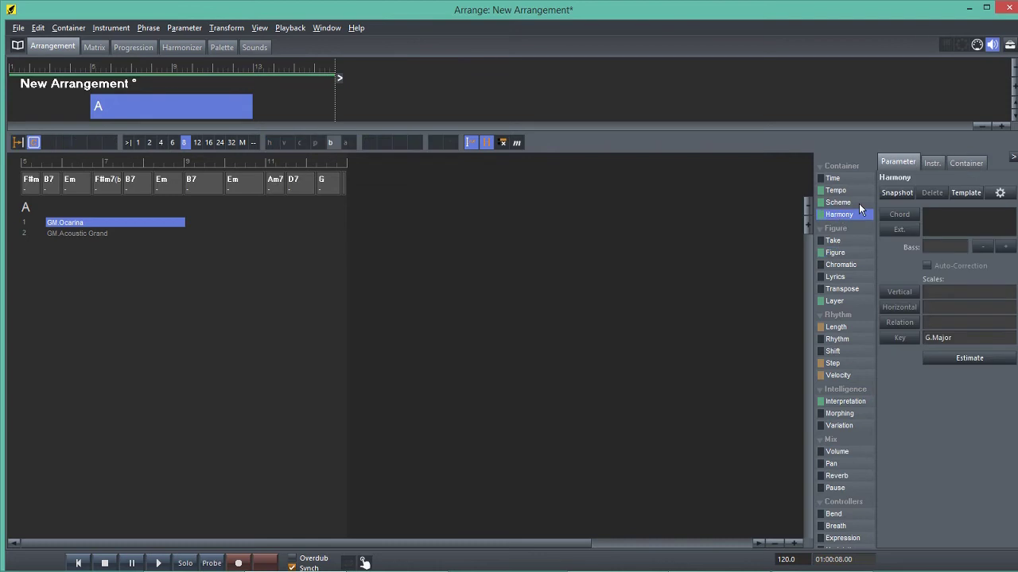
{"action": "left_click", "coordinate": [903, 195]}
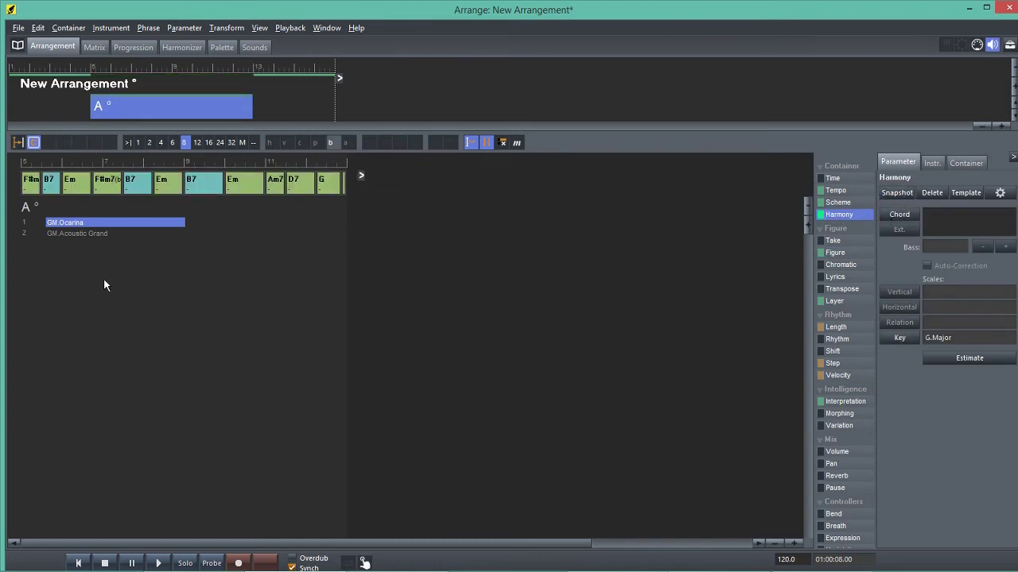
{"action": "left_click", "coordinate": [29, 184]}
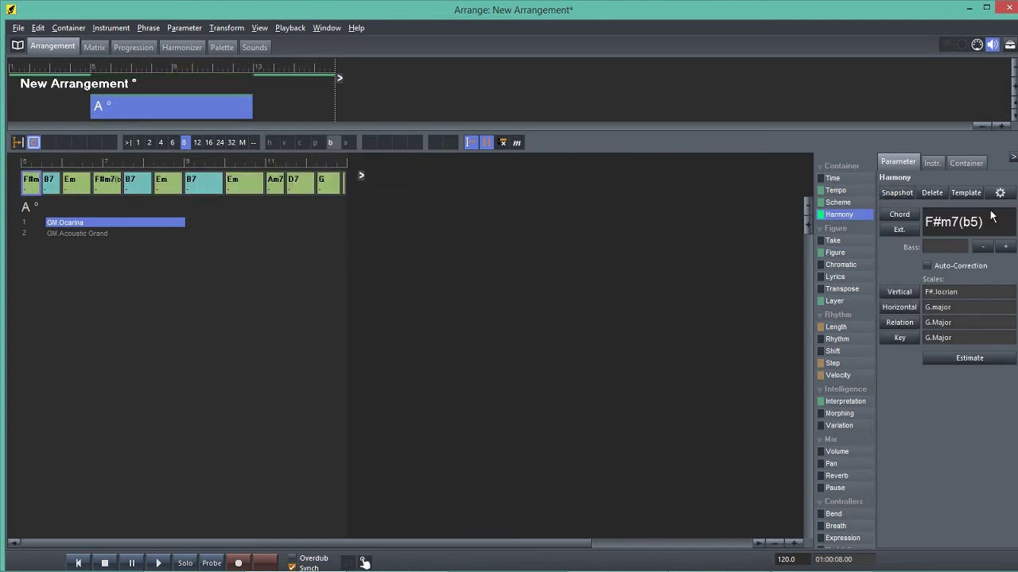
{"action": "left_click", "coordinate": [944, 224]}
{"action": "key", "text": "BackSpace"}
{"action": "left_click_drag", "start_coordinate": [948, 228], "coordinate": [979, 228]}
{"action": "key", "text": "Return"}
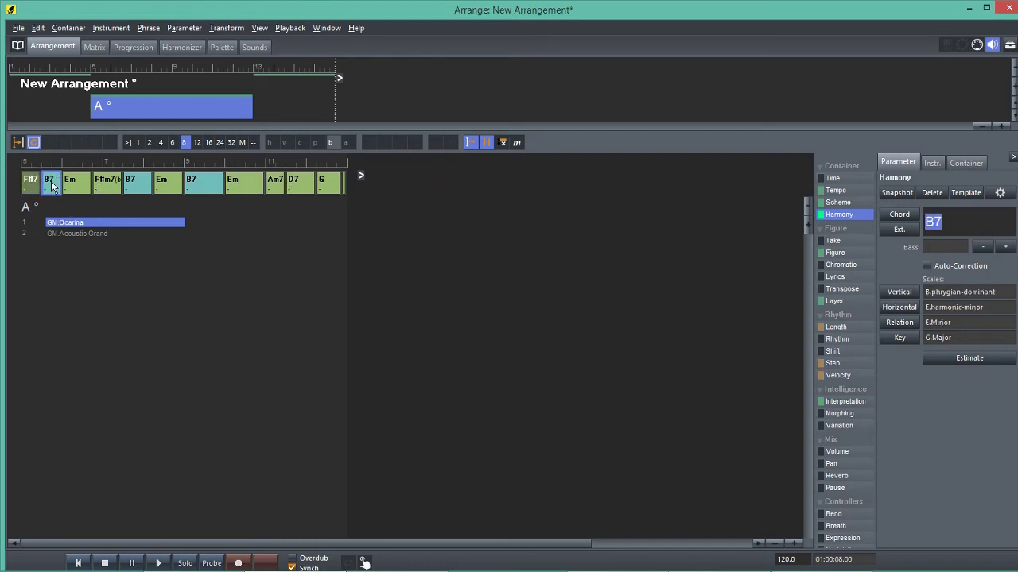
Change the F#m7(b5) chord near measure 7 of container A to F#7.
{"action": "left_click", "coordinate": [76, 185]}
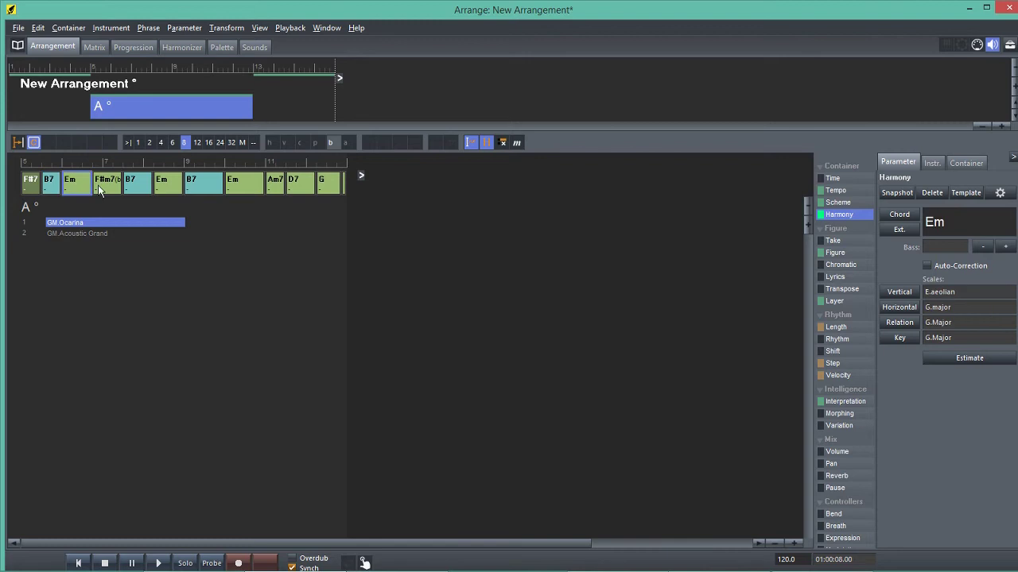
{"action": "left_click", "coordinate": [99, 190]}
{"action": "left_click_drag", "start_coordinate": [945, 228], "coordinate": [994, 228]}
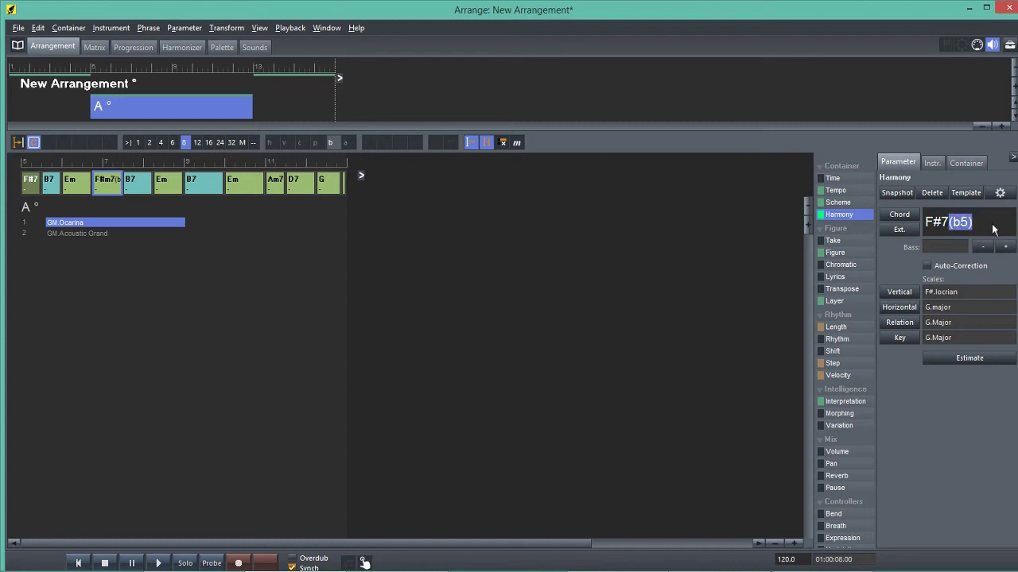
{"action": "key", "text": "BackSpace"}
{"action": "key", "text": "Return"}
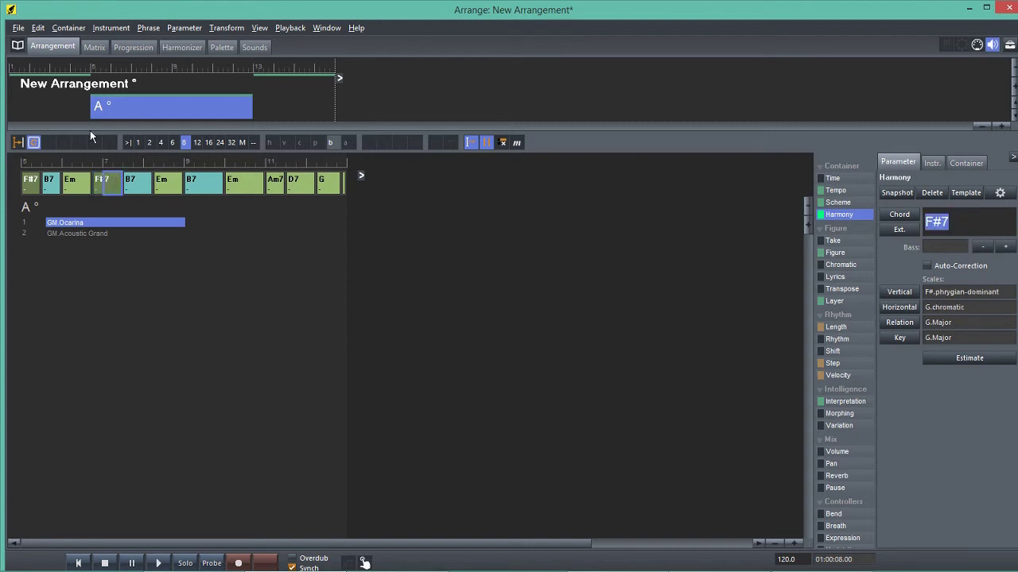
Change the Am7 chord at measure 11 of container A to A7.
{"action": "left_click", "coordinate": [138, 188]}
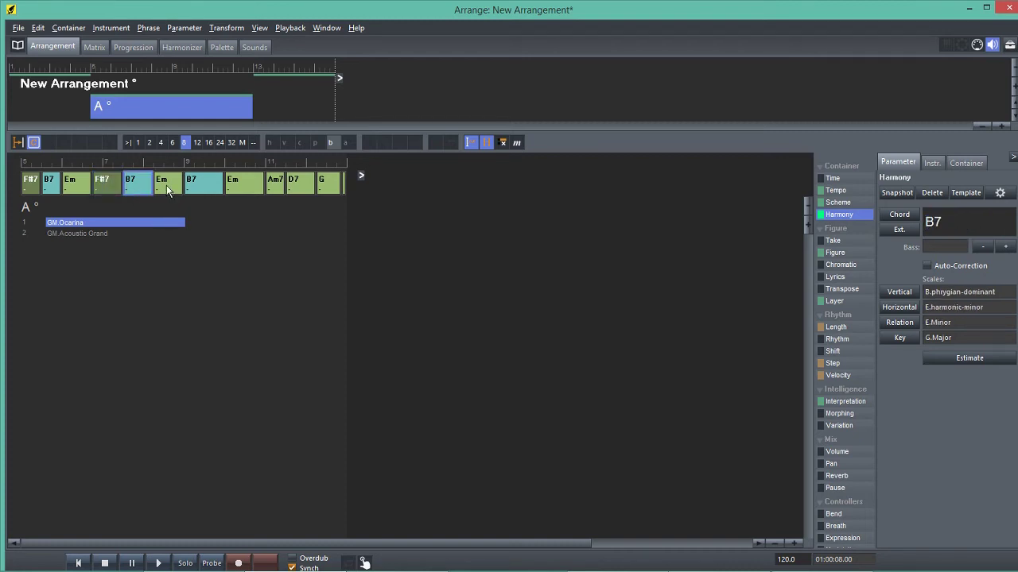
{"action": "left_click", "coordinate": [166, 187]}
{"action": "left_click", "coordinate": [203, 190]}
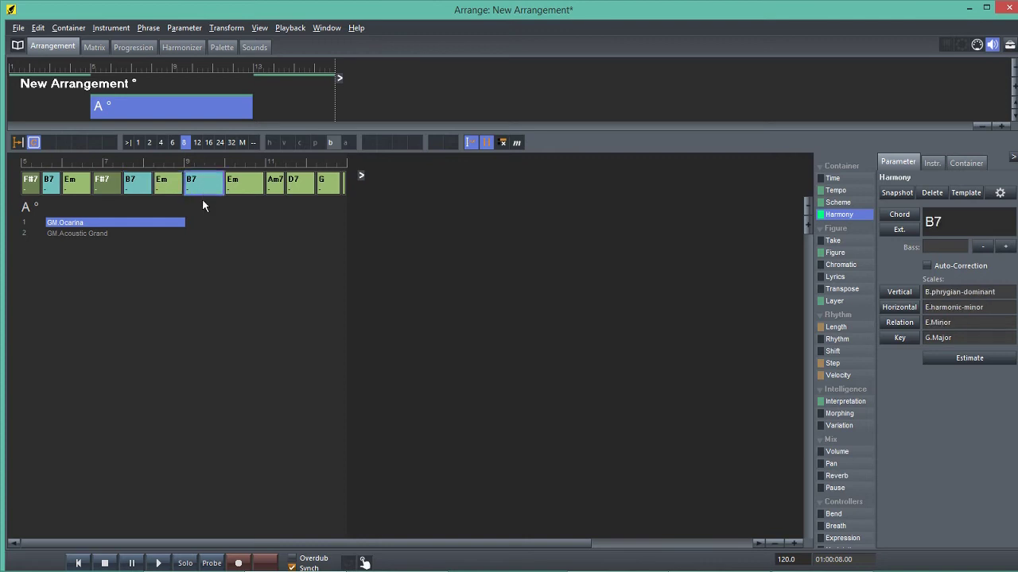
{"action": "left_click", "coordinate": [245, 194]}
{"action": "left_click", "coordinate": [272, 184]}
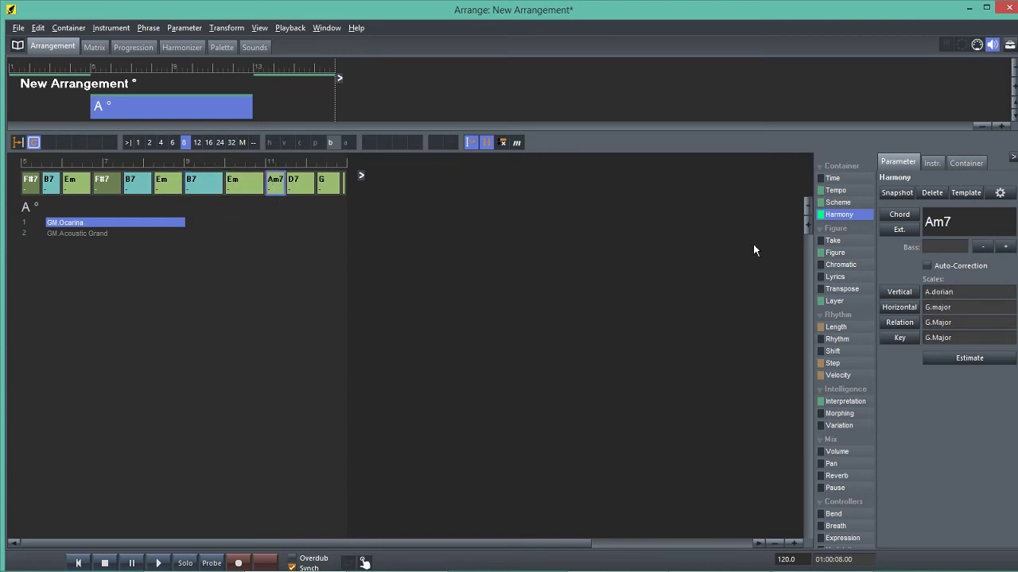
{"action": "left_click", "coordinate": [937, 224]}
{"action": "key", "text": "Delete"}
{"action": "left_click", "coordinate": [298, 189]}
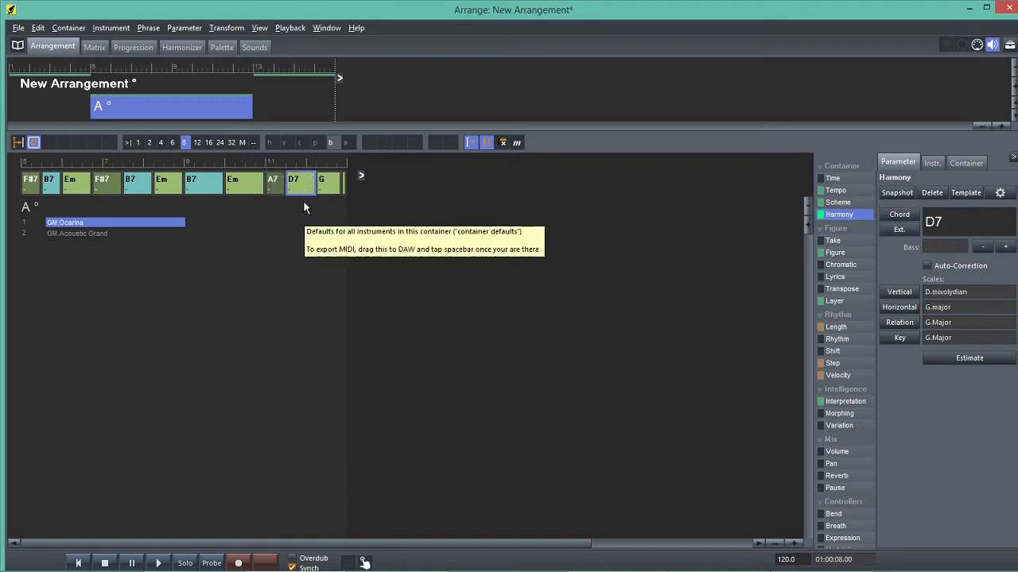
Delete the short leftover F#m7(b5) chord at the very end of container A's progression.
{"action": "left_click", "coordinate": [29, 182]}
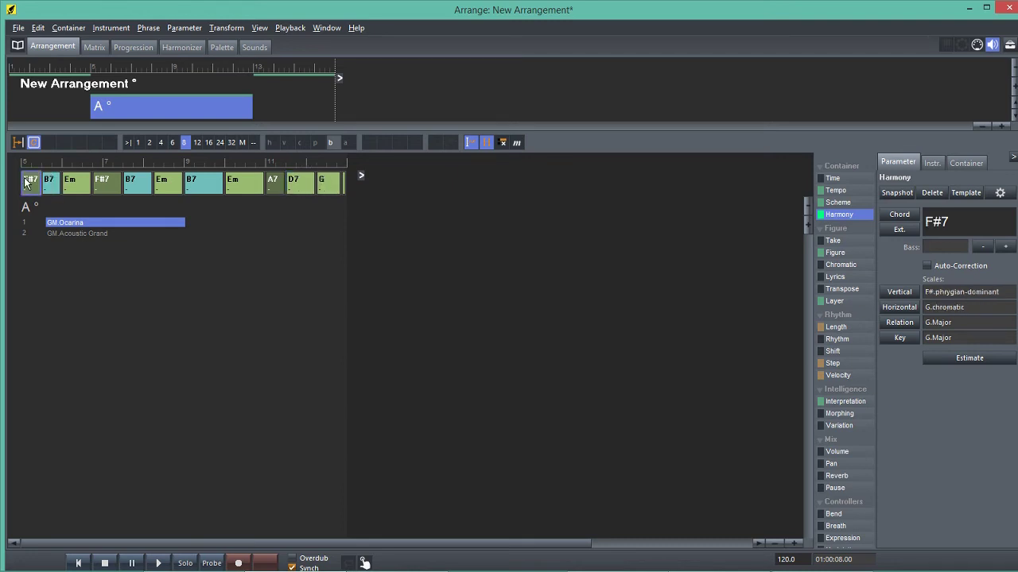
{"action": "left_click", "coordinate": [342, 183]}
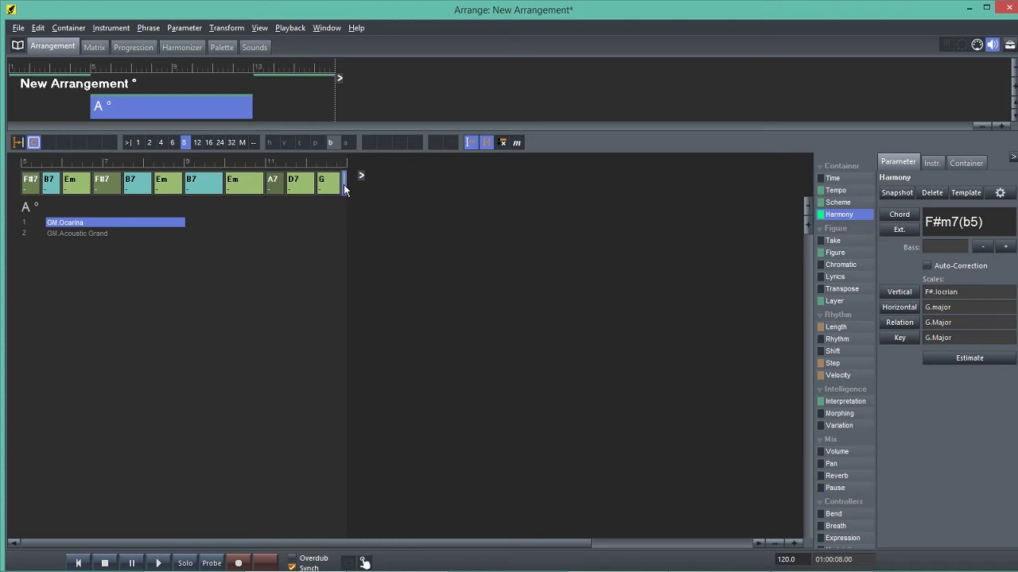
{"action": "key", "text": "Delete"}
{"action": "left_click", "coordinate": [335, 189]}
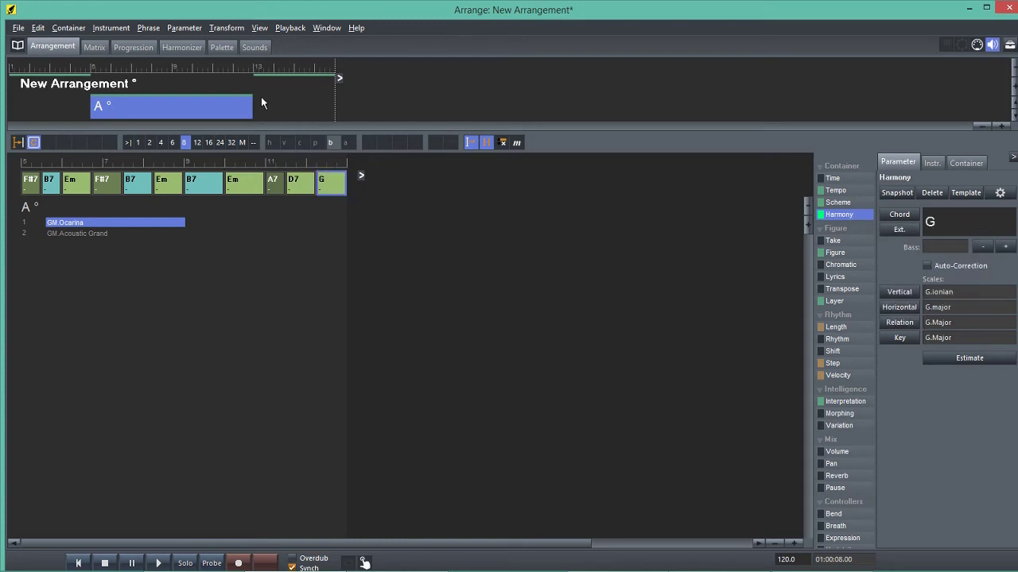
Examine the chords in container A at closer zoom, checking the scales assigned to the opening F#7 and B7.
{"action": "left_click", "coordinate": [28, 188]}
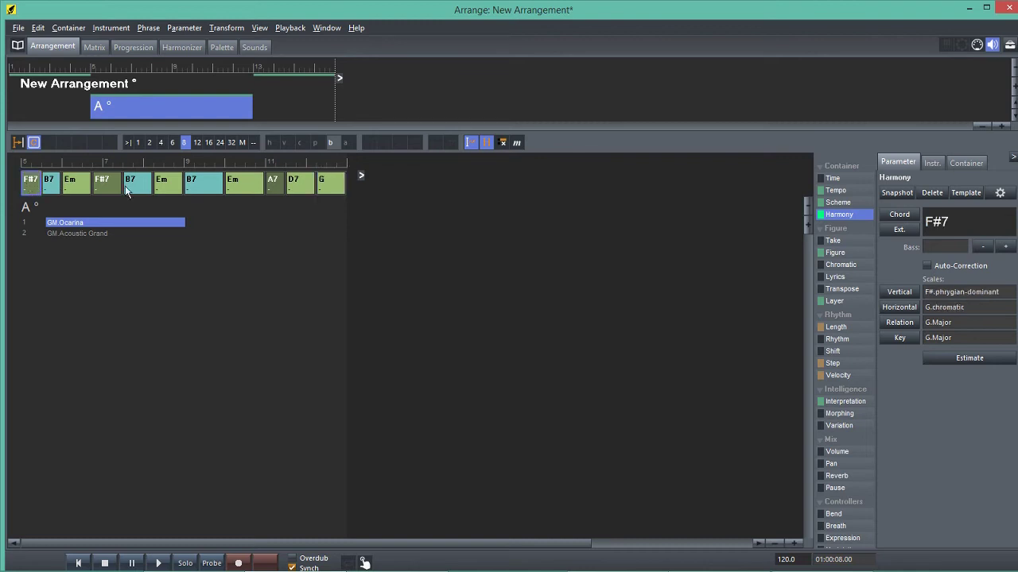
{"action": "left_click", "coordinate": [328, 179], "text": "shift"}
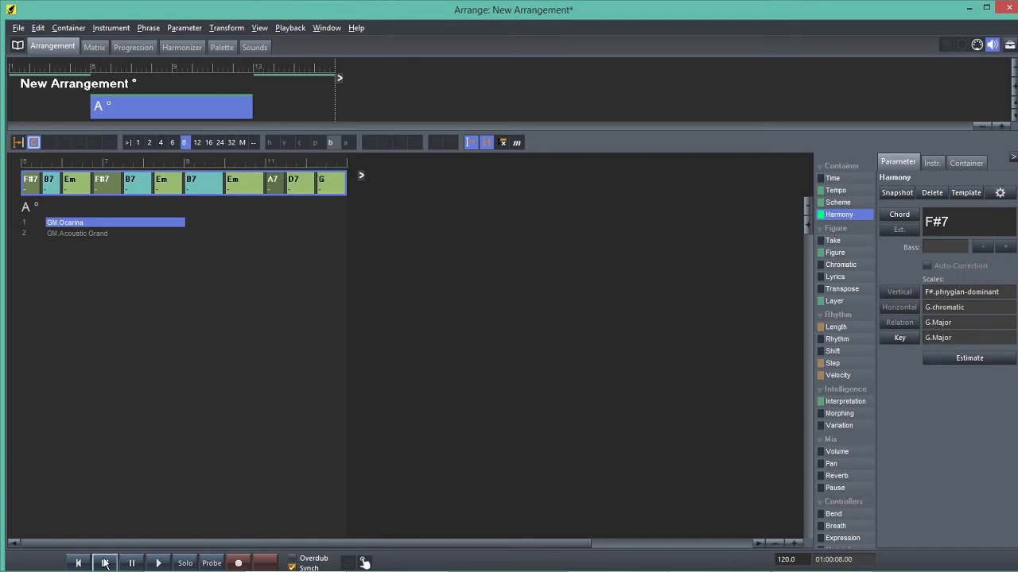
{"action": "left_click", "coordinate": [16, 188]}
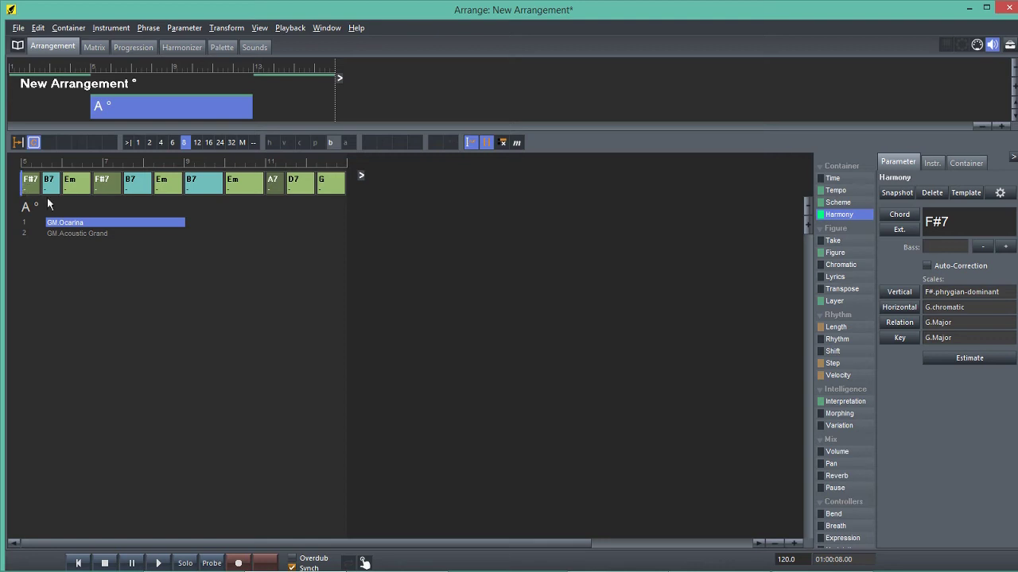
{"action": "left_click", "coordinate": [797, 545]}
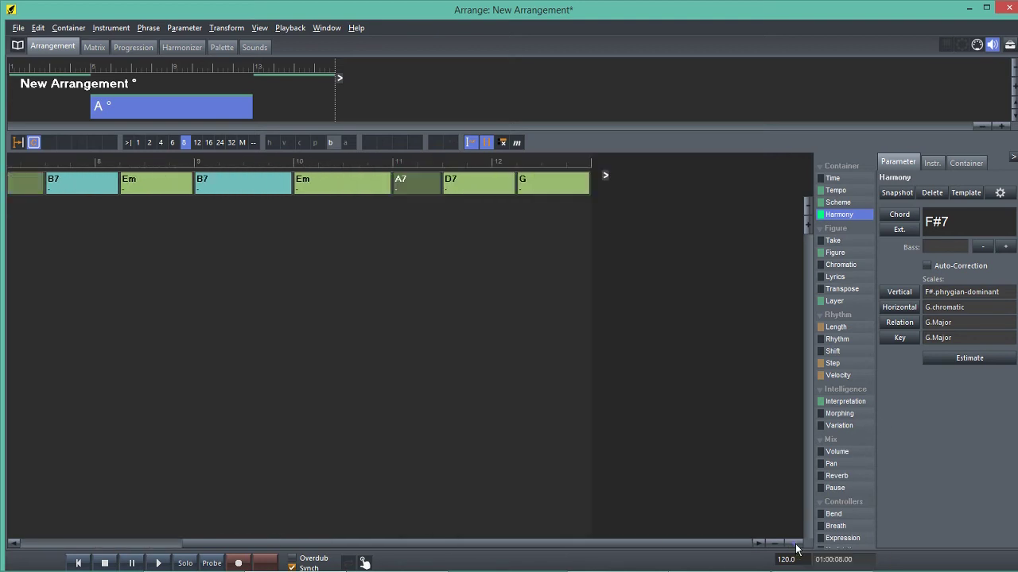
{"action": "scroll", "coordinate": [559, 548], "scroll_direction": "left", "scroll_amount": 2}
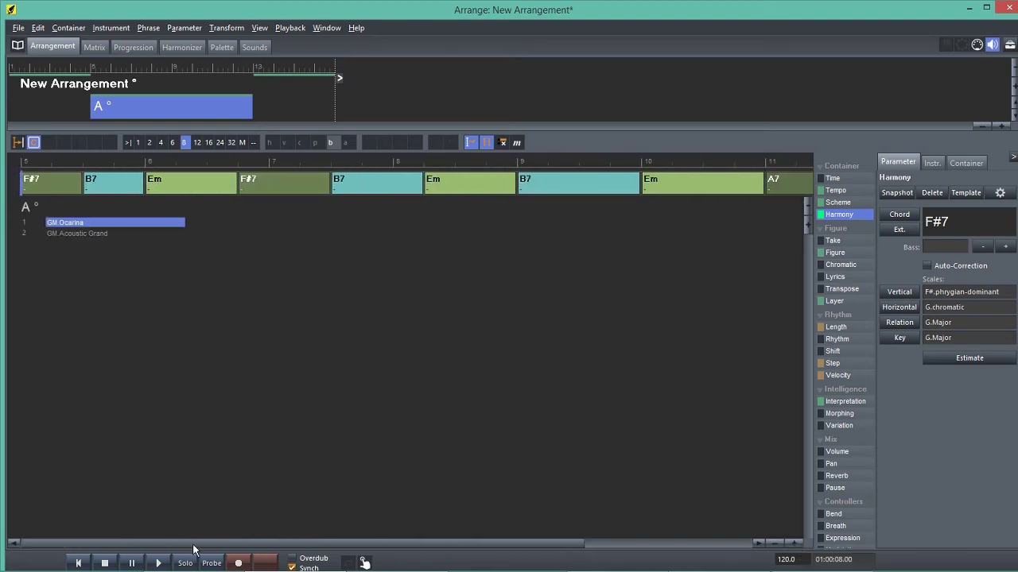
{"action": "left_click", "coordinate": [63, 186]}
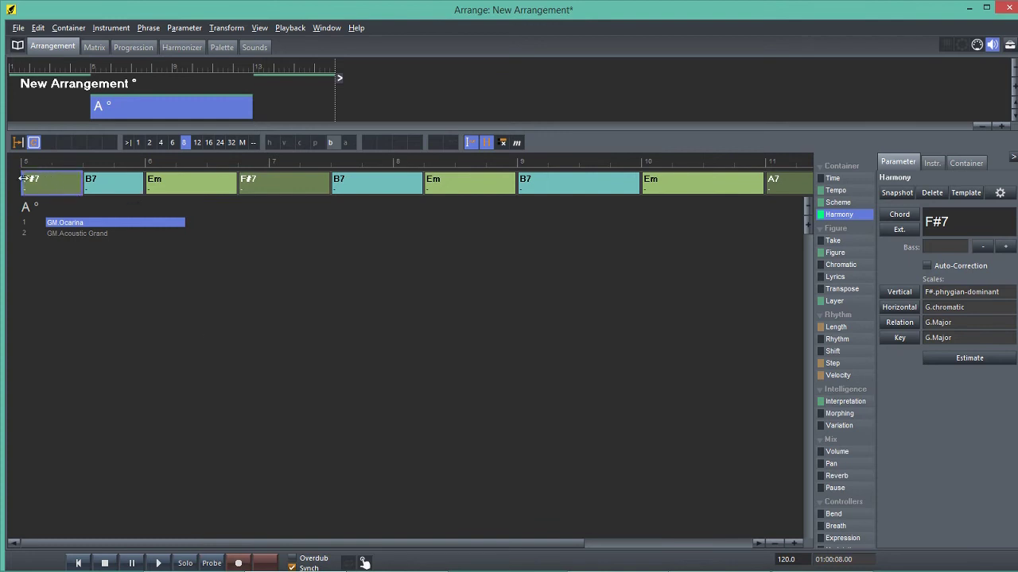
{"action": "left_click", "coordinate": [108, 184]}
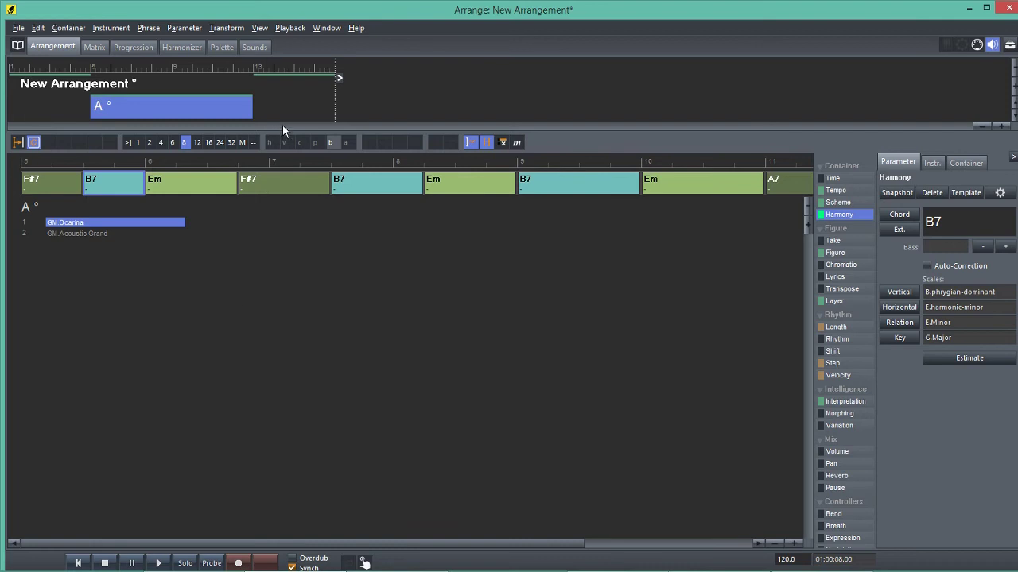
Show the Figure parameter for the whole arrangement and play it into container A, stopping before the container ends.
{"action": "left_click", "coordinate": [109, 85]}
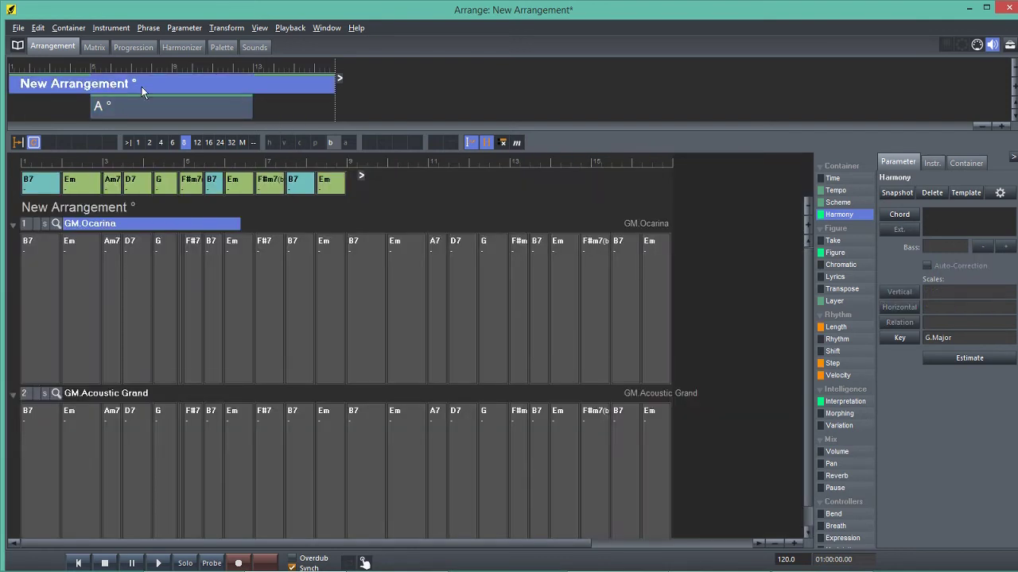
{"action": "left_click", "coordinate": [844, 253]}
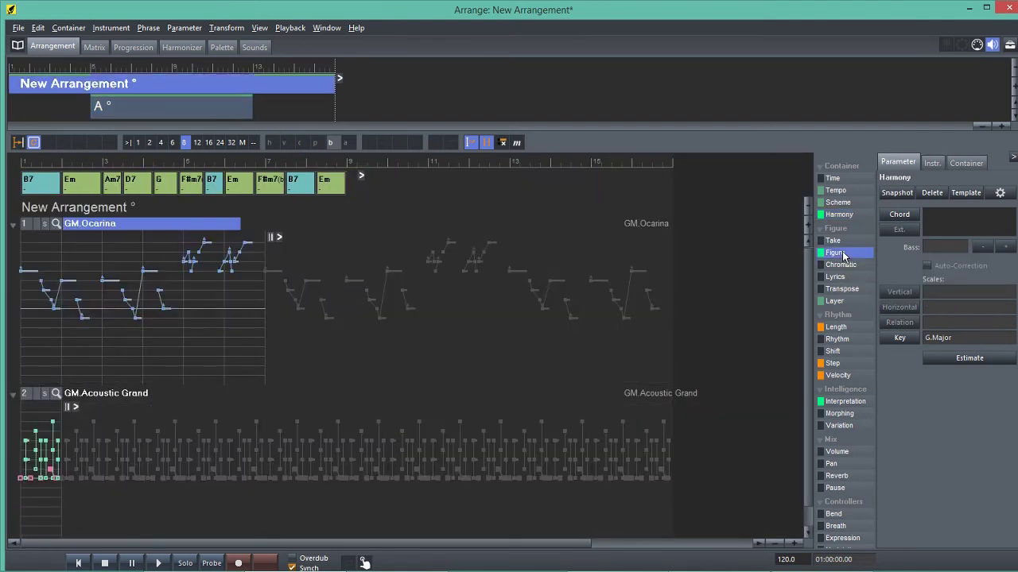
{"action": "key", "text": "space"}
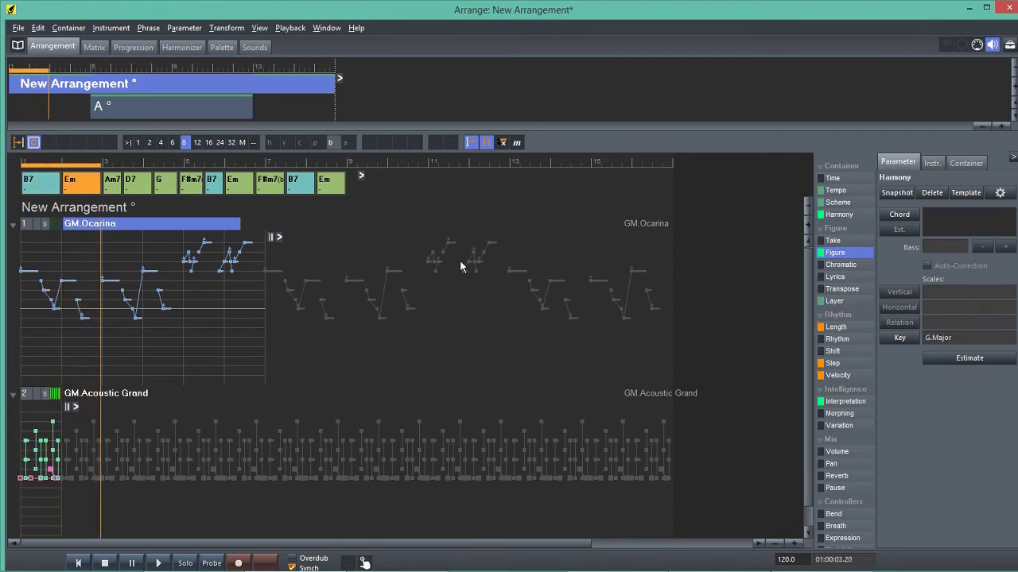
{"action": "left_click", "coordinate": [162, 111]}
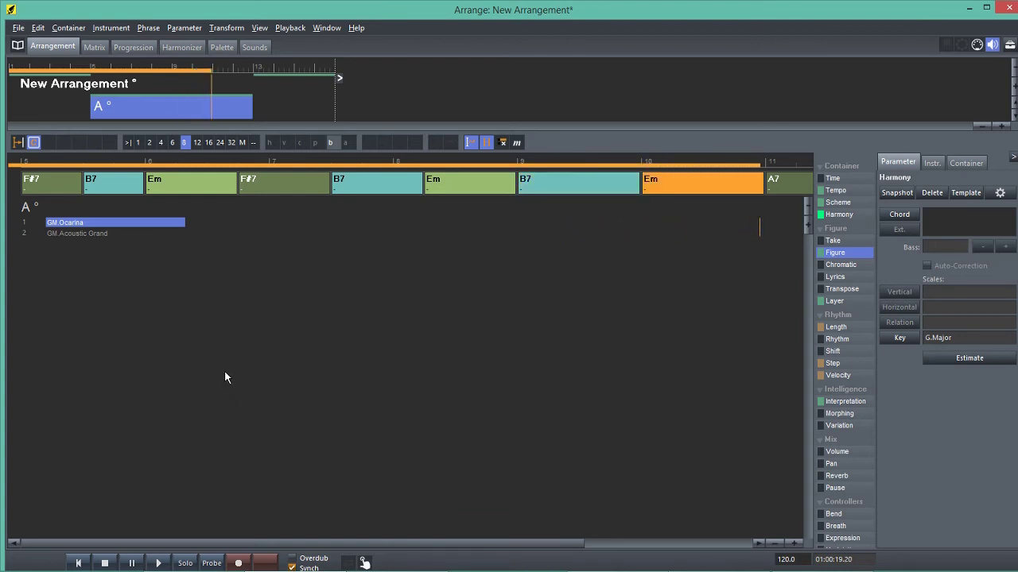
{"action": "left_click", "coordinate": [104, 563]}
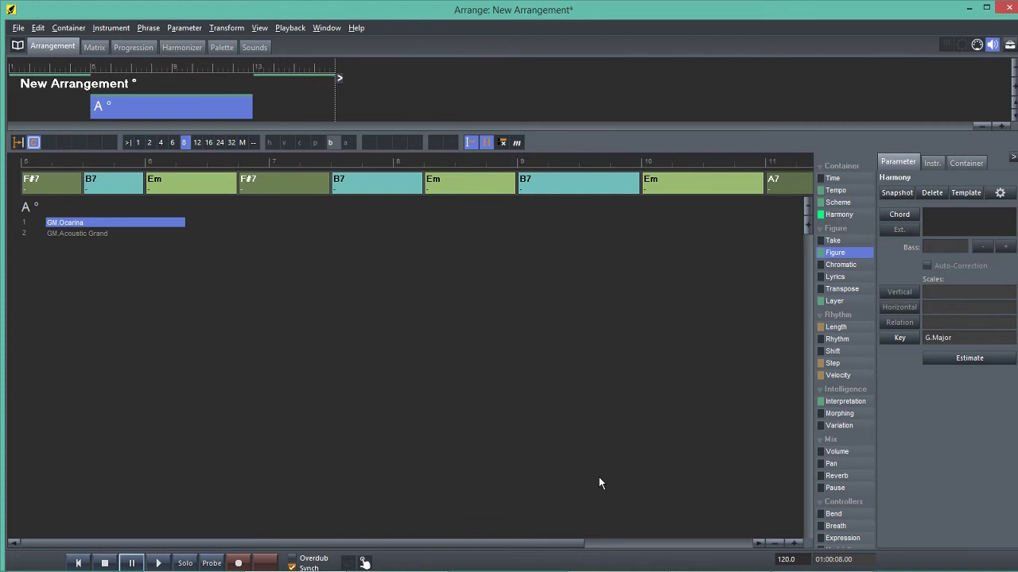
Select every chord in container A and re-estimate their scales with the estimated E.Minor key.
{"action": "left_click", "coordinate": [778, 545]}
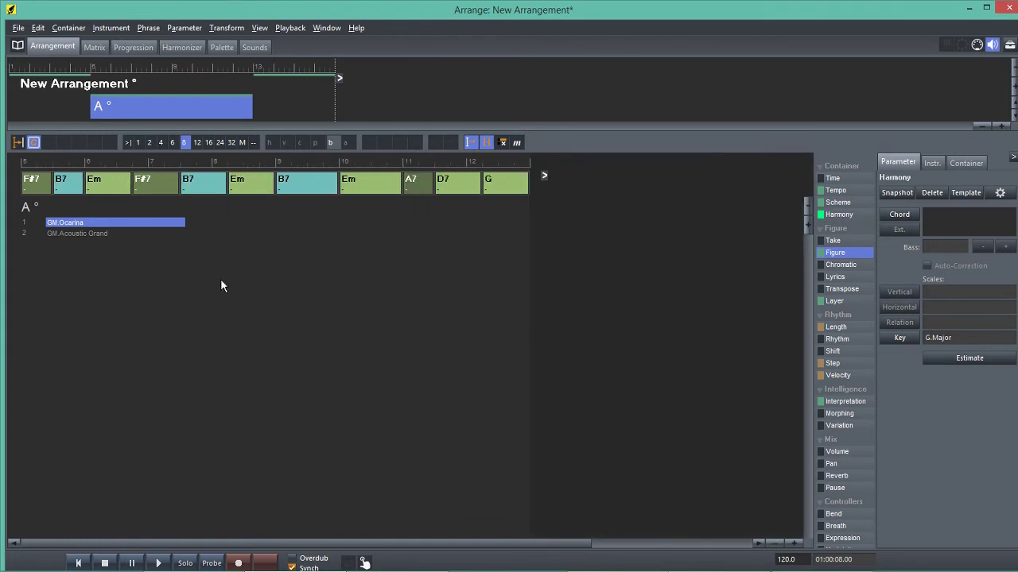
{"action": "left_click", "coordinate": [34, 189]}
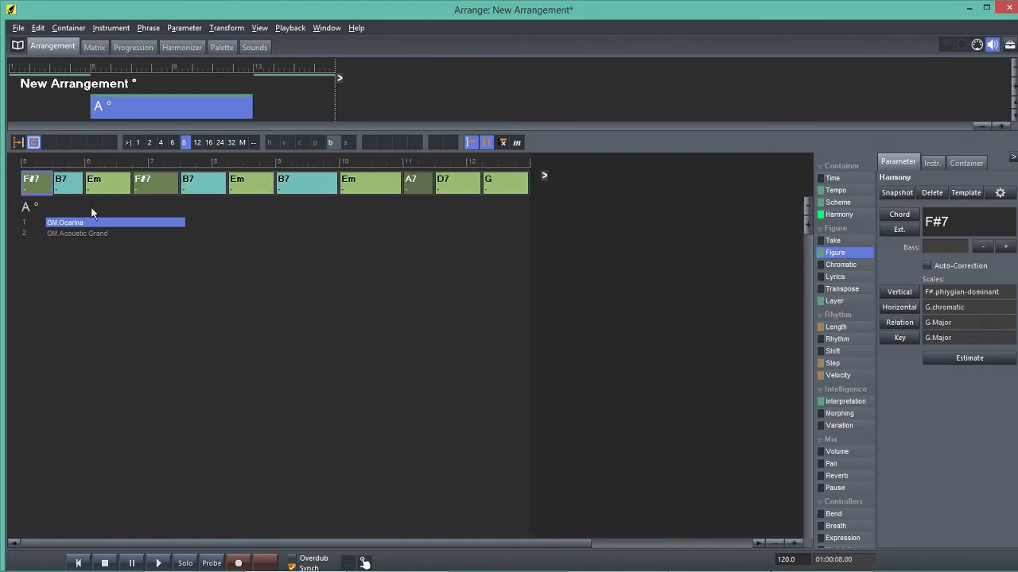
{"action": "left_click", "coordinate": [517, 186], "text": "shift"}
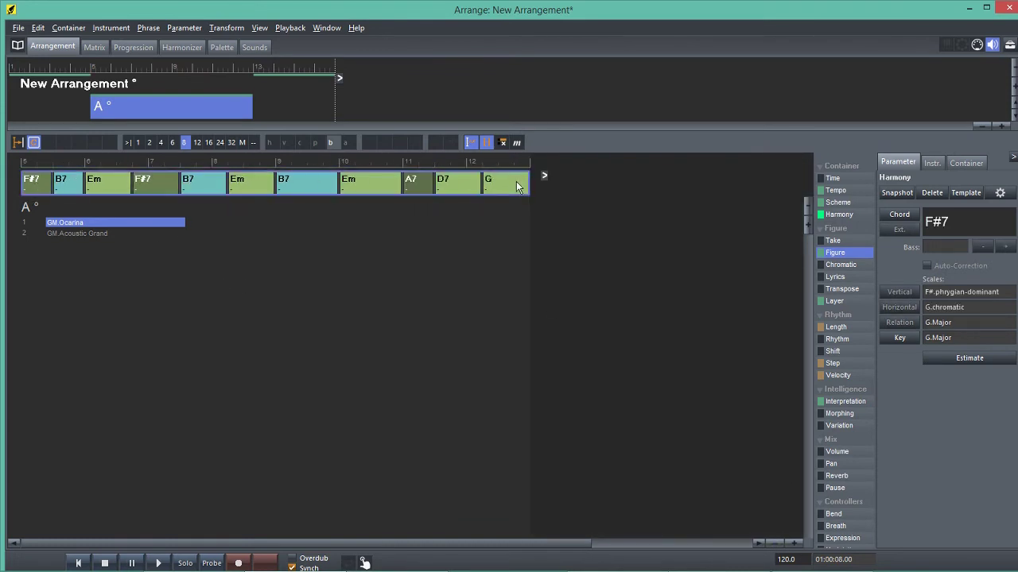
{"action": "left_click", "coordinate": [984, 362]}
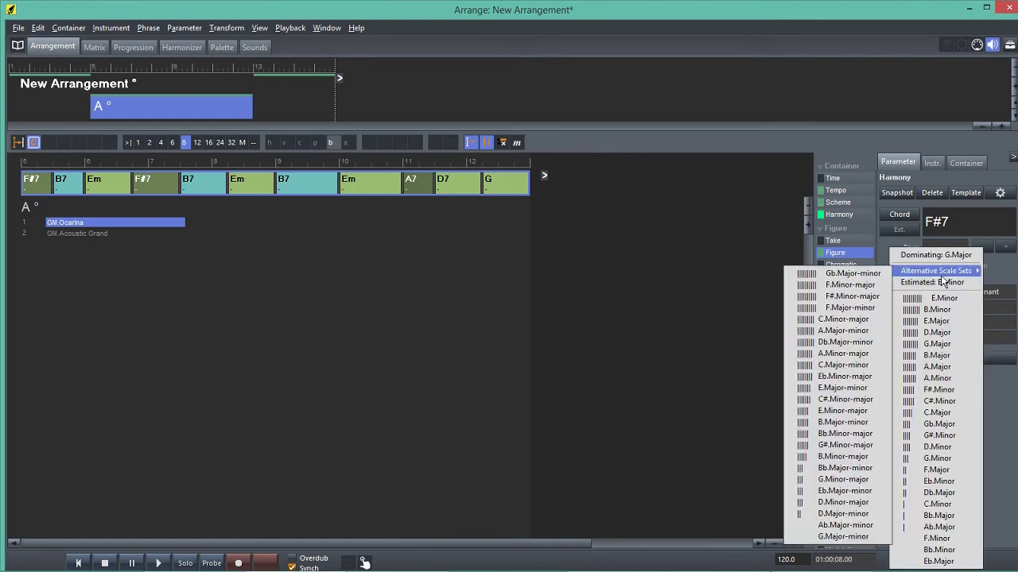
{"action": "left_click", "coordinate": [943, 283]}
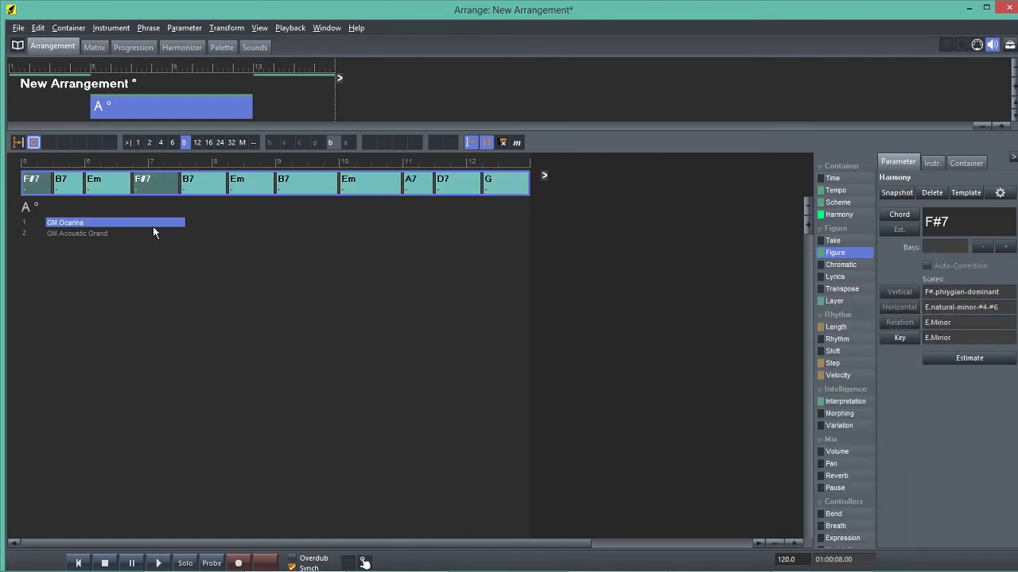
Play the whole arrangement from the start to hear container A with its E.Minor scales, and repeat the playback.
{"action": "left_click", "coordinate": [104, 82]}
{"action": "key", "text": "space"}
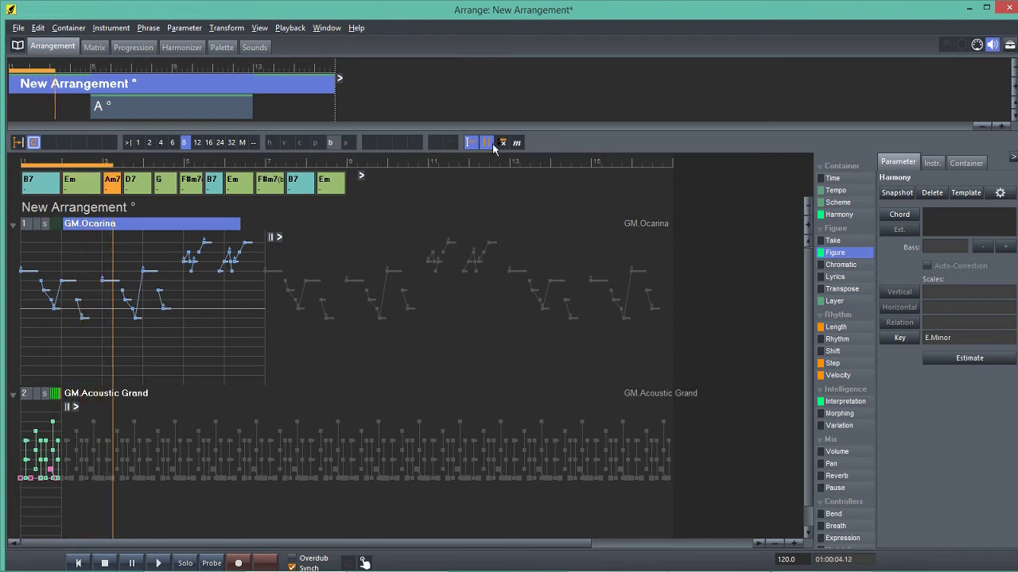
{"action": "left_click", "coordinate": [212, 105]}
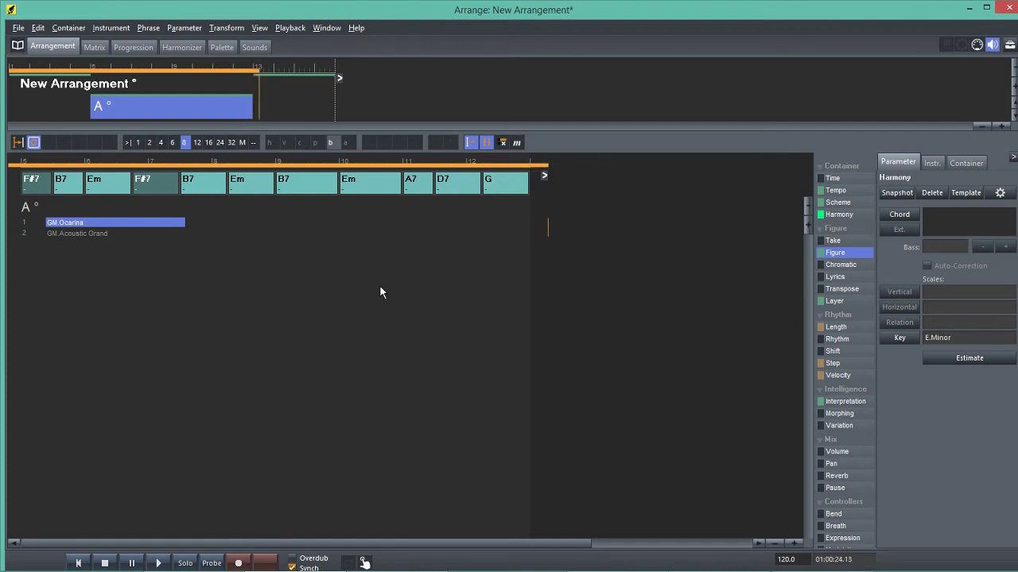
{"action": "left_click", "coordinate": [322, 85]}
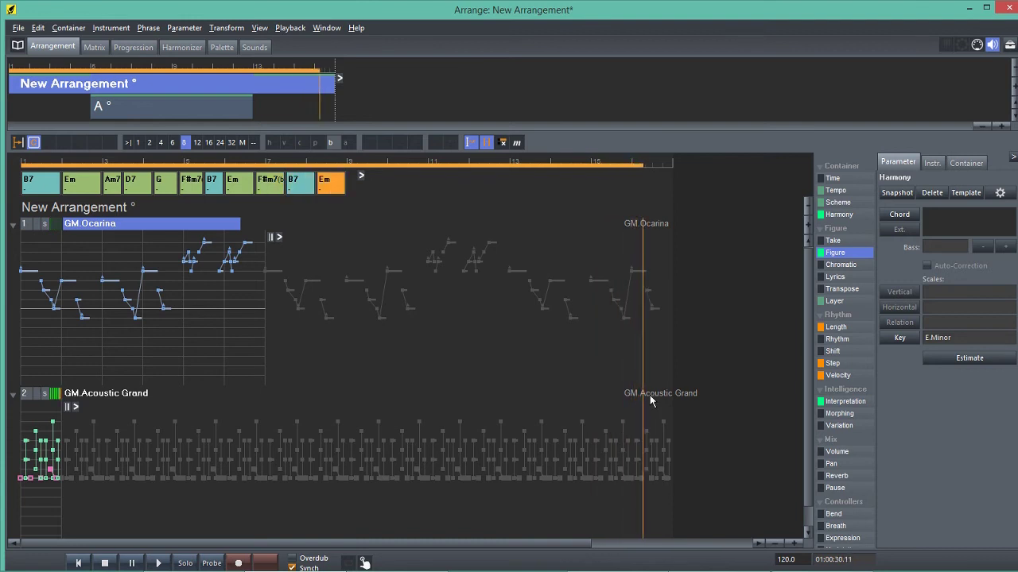
{"action": "left_click", "coordinate": [109, 560]}
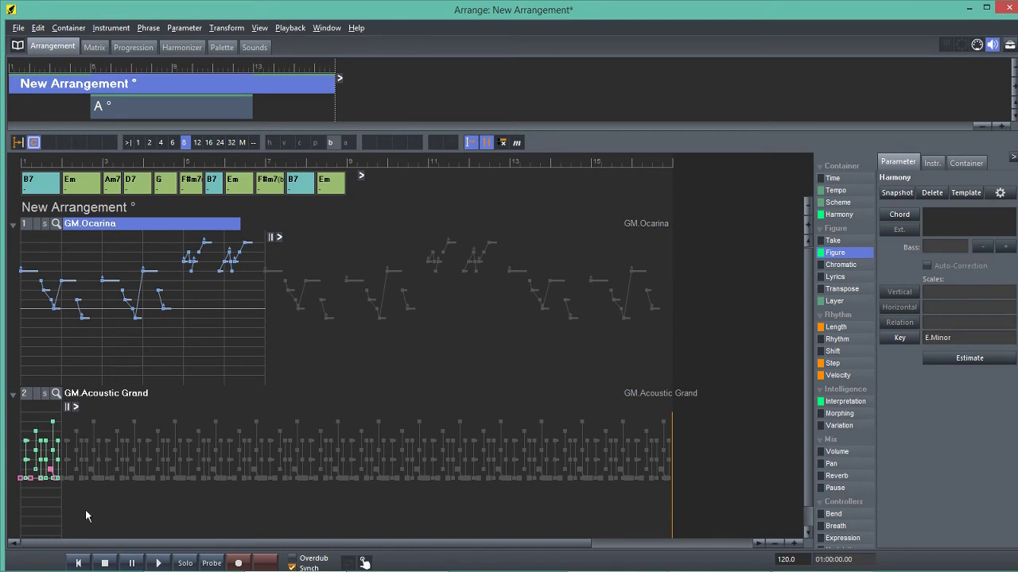
{"action": "left_click", "coordinate": [158, 562]}
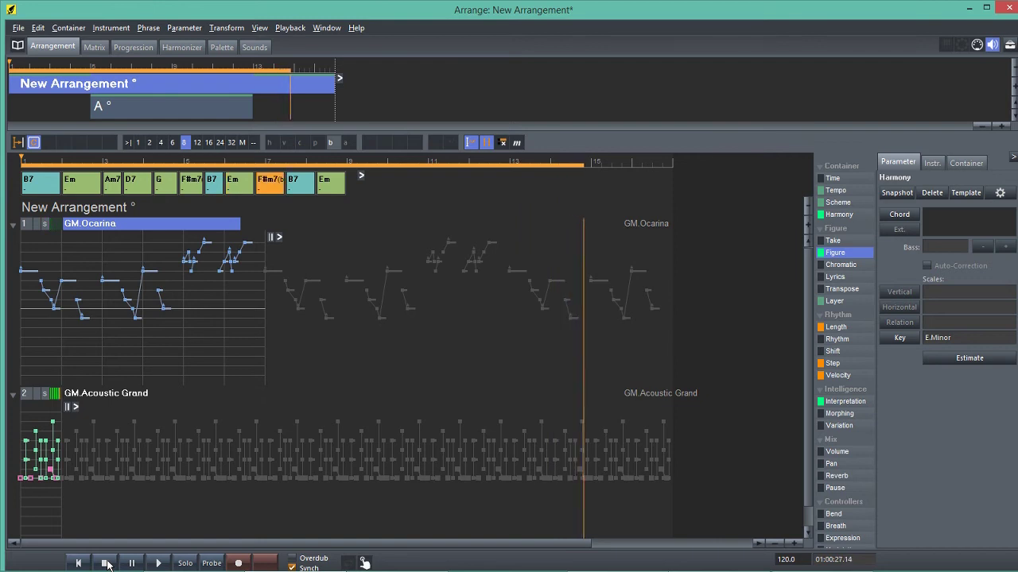
Switch to the Begleitungen phrase library and open the Arpeggio pool in the Klavier folder.
{"action": "mouse_move", "coordinate": [107, 571]}
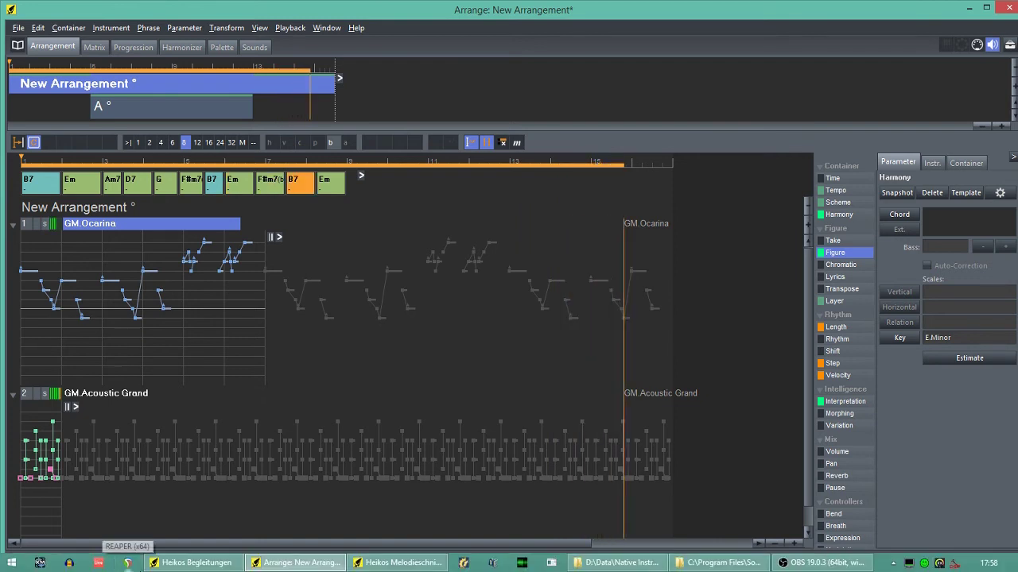
{"action": "mouse_move", "coordinate": [207, 566]}
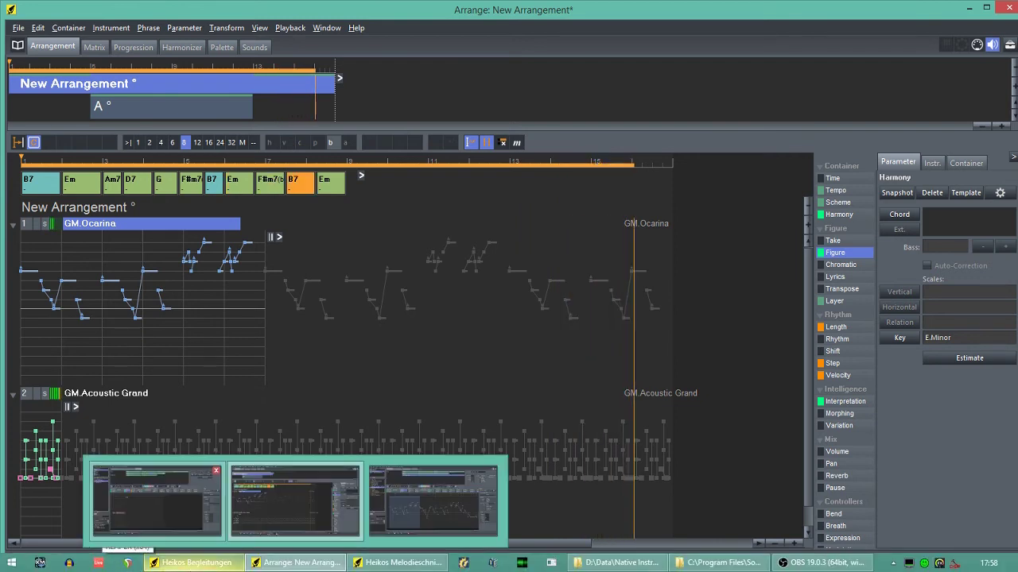
{"action": "left_click", "coordinate": [207, 566]}
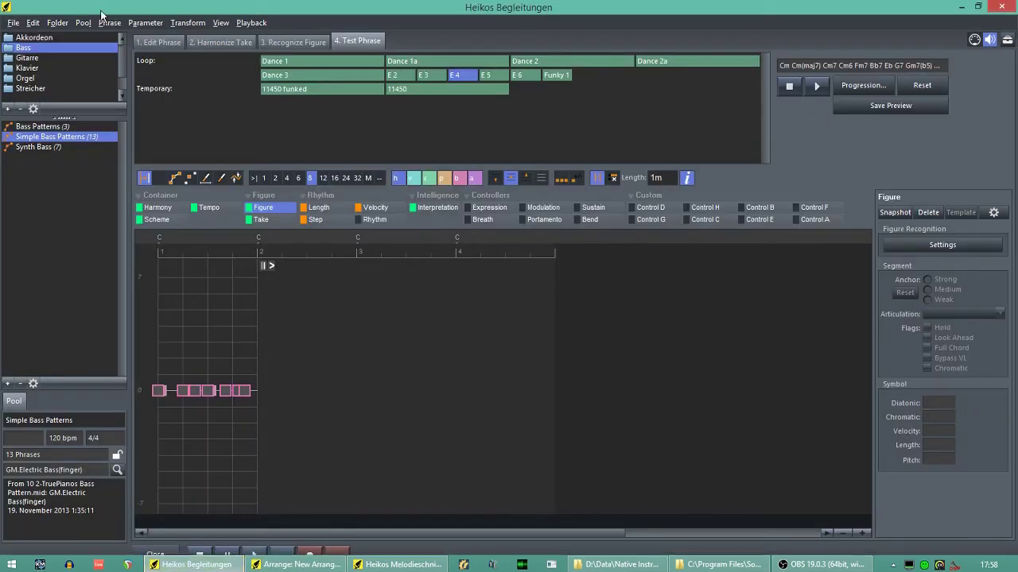
{"action": "left_click", "coordinate": [28, 68]}
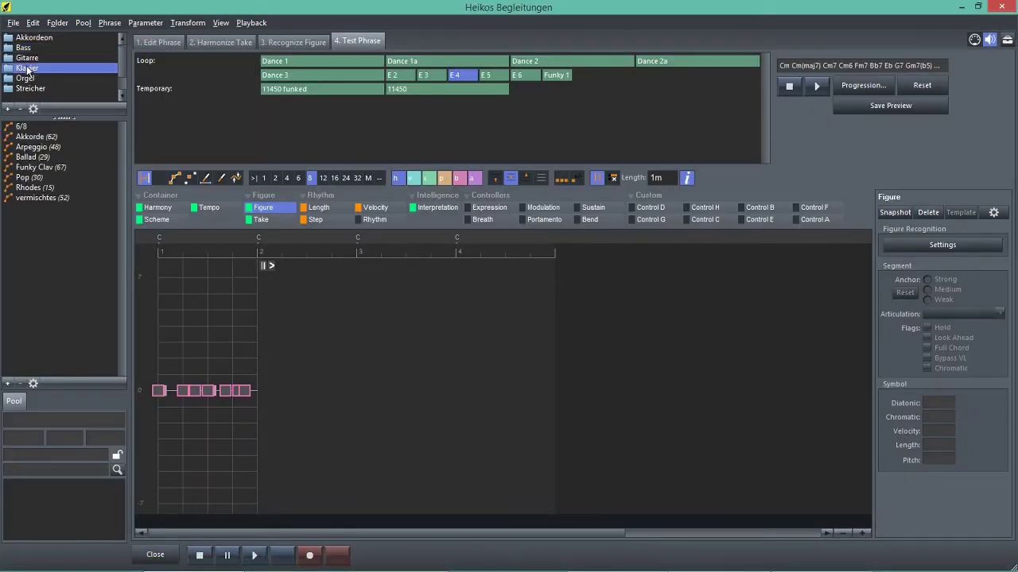
{"action": "left_click", "coordinate": [32, 147]}
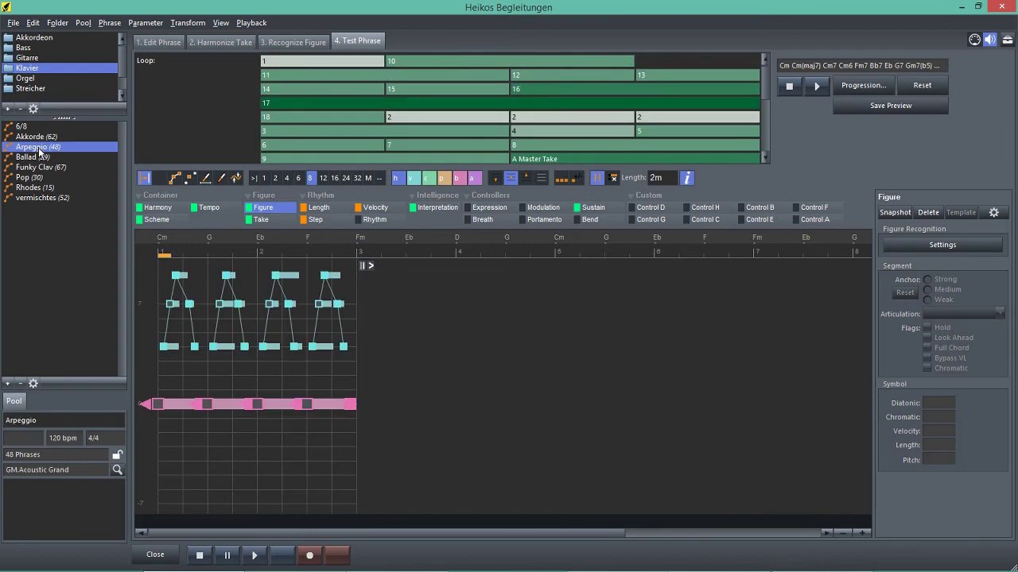
Replace the GM.Acoustic Grand figure with the Classic Arpeggio 1 phrase and play back the arrangement.
{"action": "scroll", "coordinate": [451, 118], "scroll_direction": "down", "scroll_amount": 5}
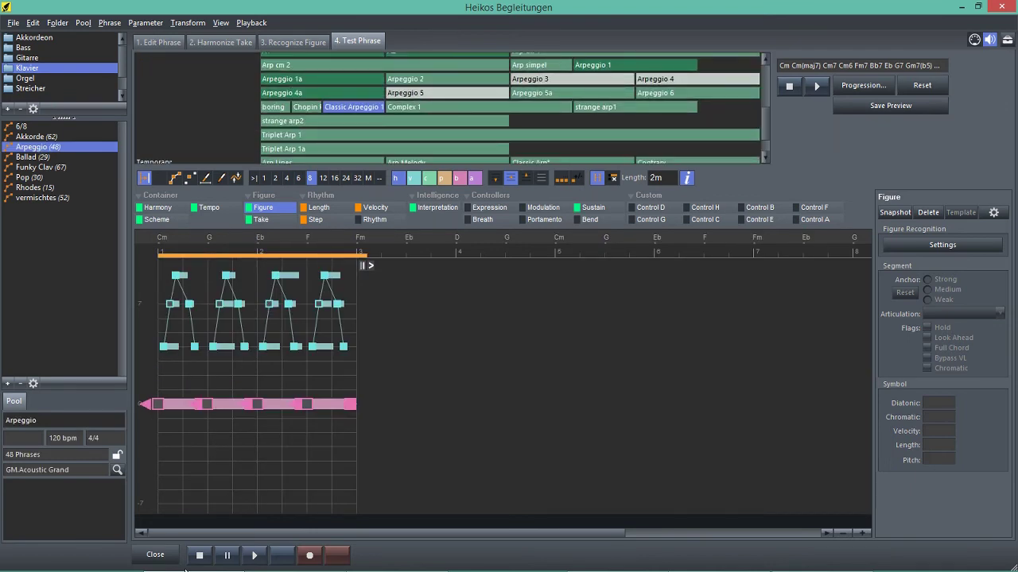
{"action": "left_click", "coordinate": [201, 554]}
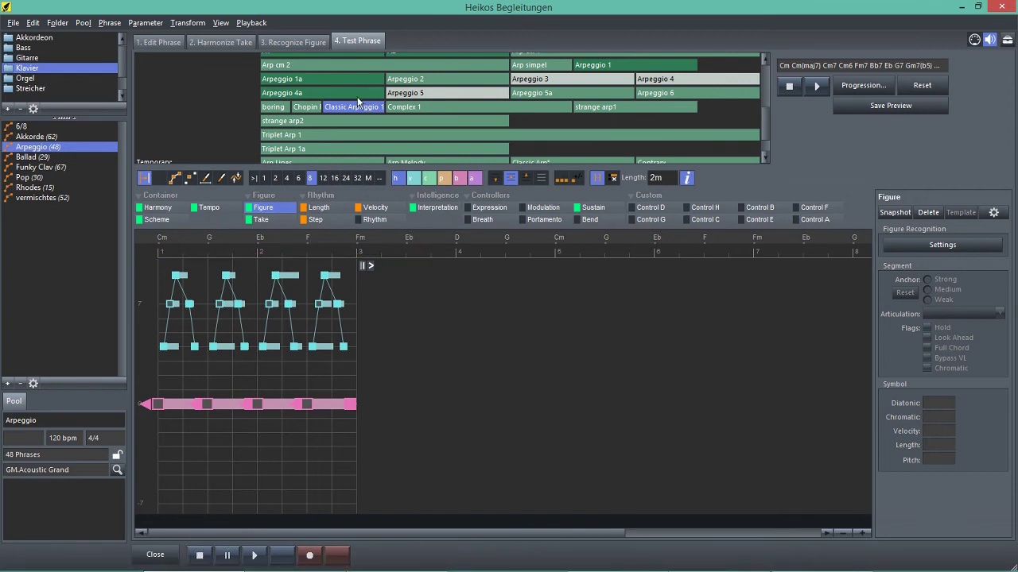
{"action": "left_click_drag", "start_coordinate": [345, 105], "coordinate": [106, 398]}
{"action": "key", "text": "alt+Tab"}
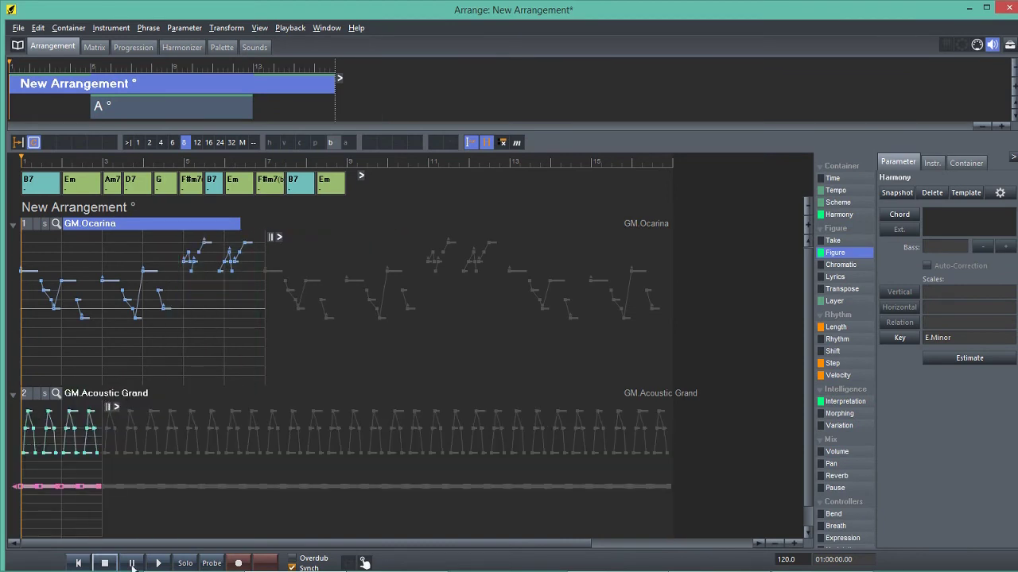
{"action": "left_click", "coordinate": [158, 563]}
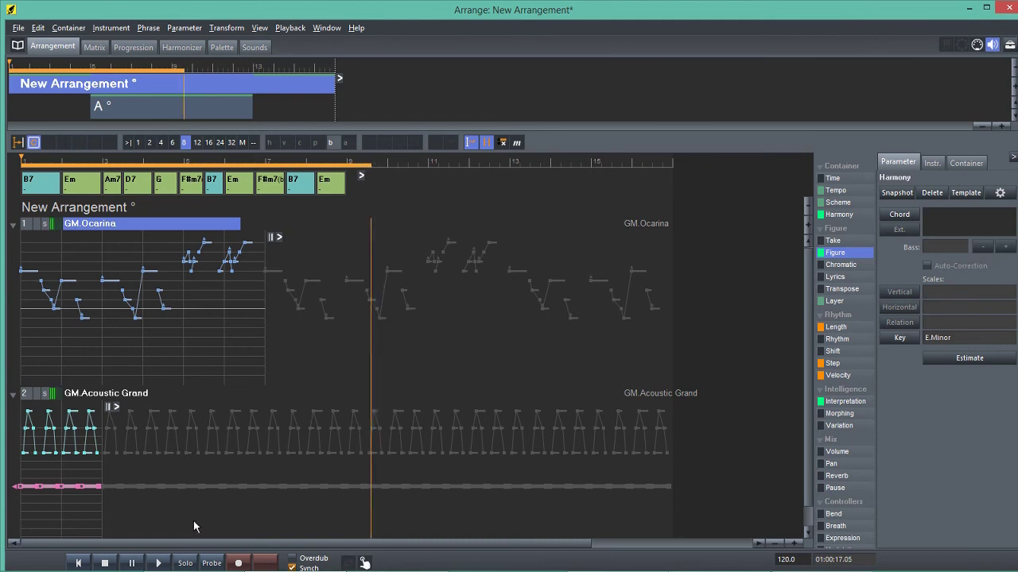
{"action": "left_click", "coordinate": [107, 564]}
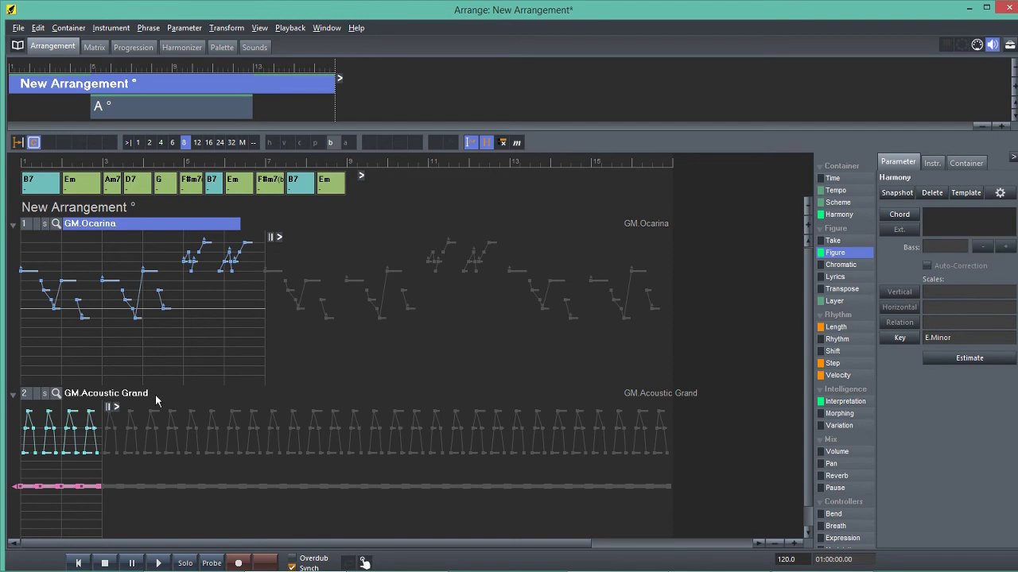
Undo the Classic Arpeggio 1 phrase drop, then return to the Begleitungen library and audition the Arpeggio 2 phrase.
{"action": "left_click", "coordinate": [37, 27]}
{"action": "key", "text": "Escape"}
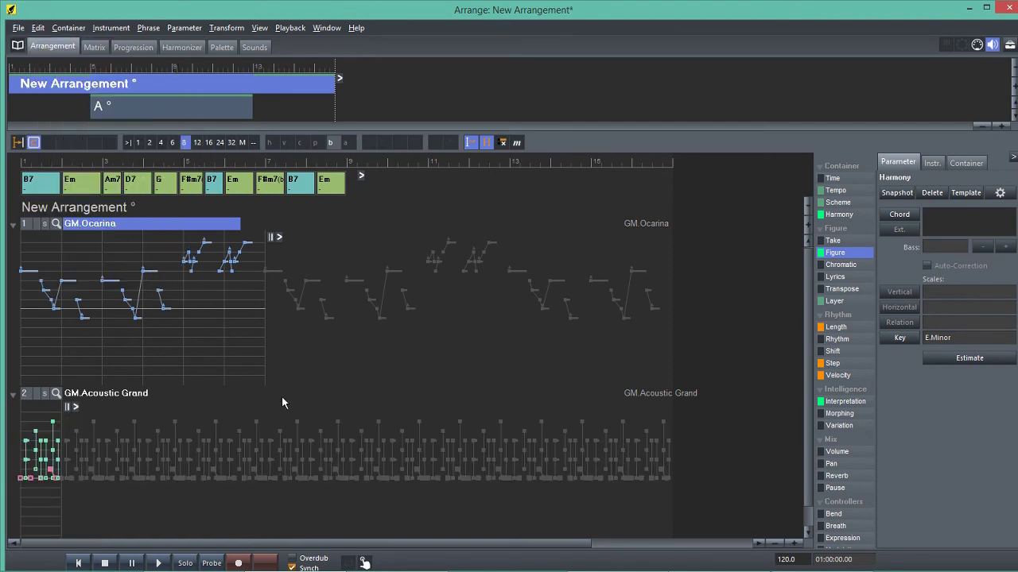
{"action": "key", "text": "alt+Tab"}
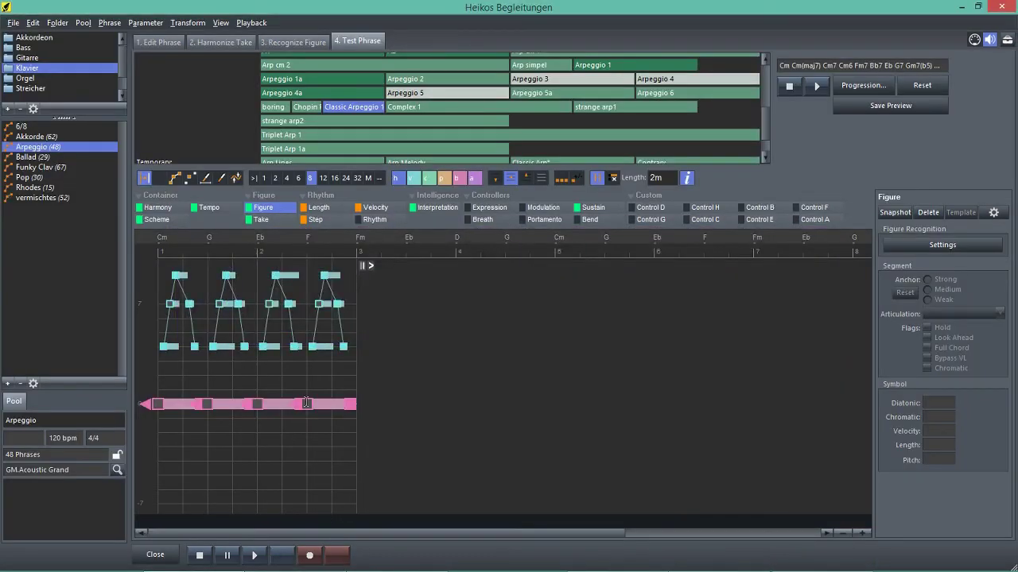
{"action": "left_click", "coordinate": [488, 97]}
{"action": "left_click", "coordinate": [487, 77]}
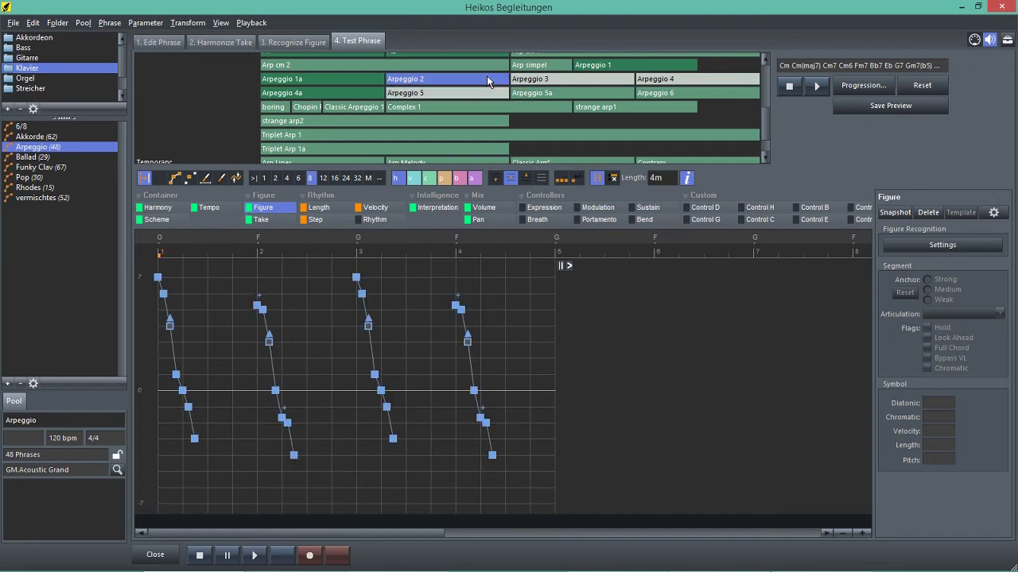
{"action": "left_click", "coordinate": [561, 80]}
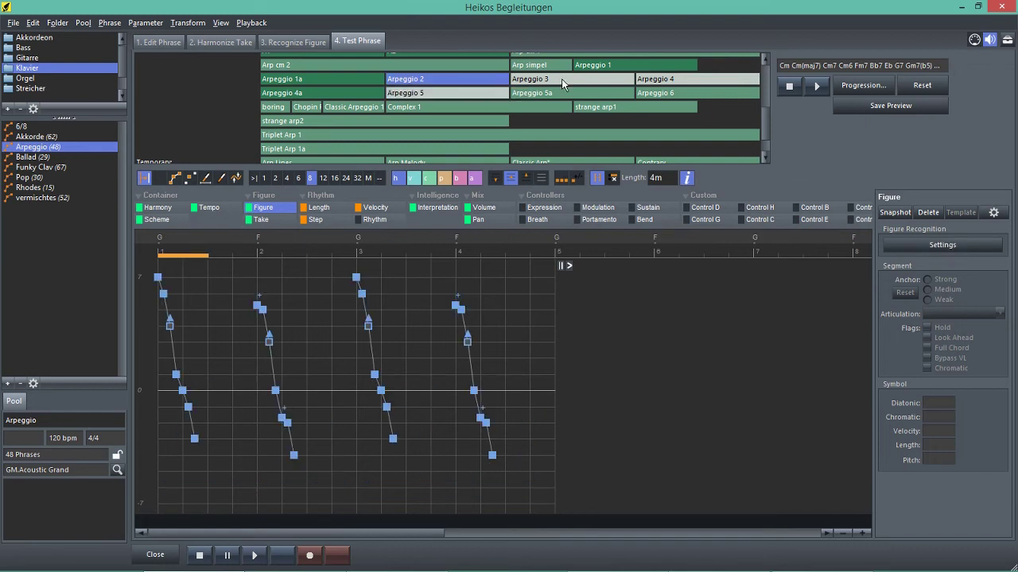
Replace the GM.Acoustic Grand figure with the Arpeggio 1 phrase from the library and play back the arrangement.
{"action": "left_click", "coordinate": [609, 63]}
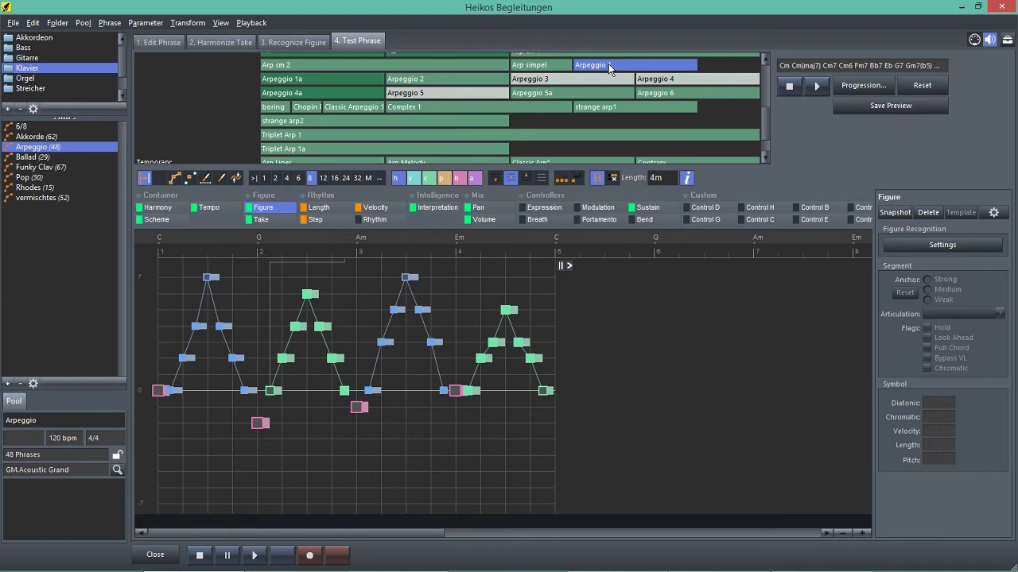
{"action": "left_click", "coordinate": [608, 64]}
{"action": "key", "text": "alt+Tab"}
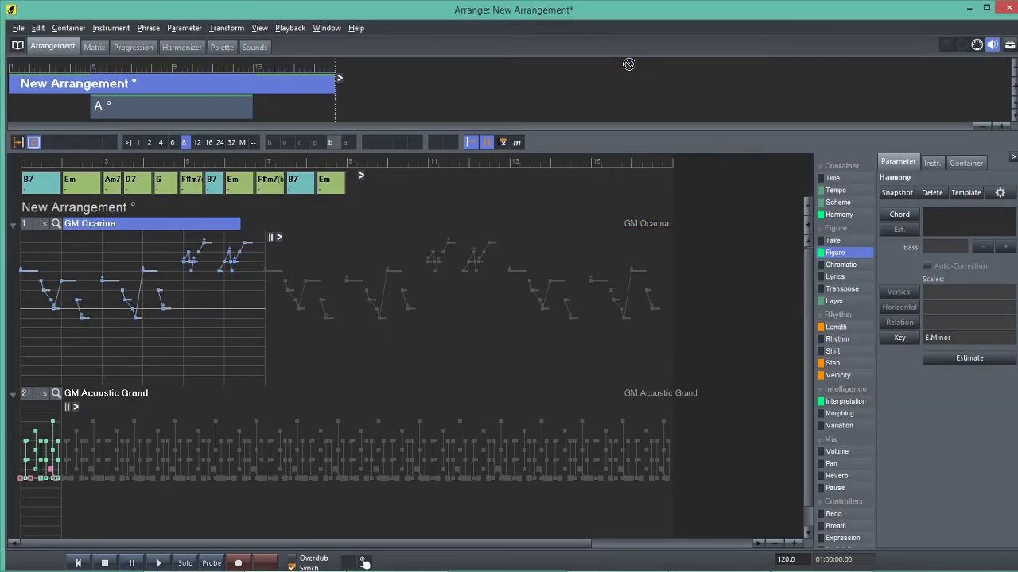
{"action": "left_click_drag", "start_coordinate": [628, 64], "coordinate": [117, 404]}
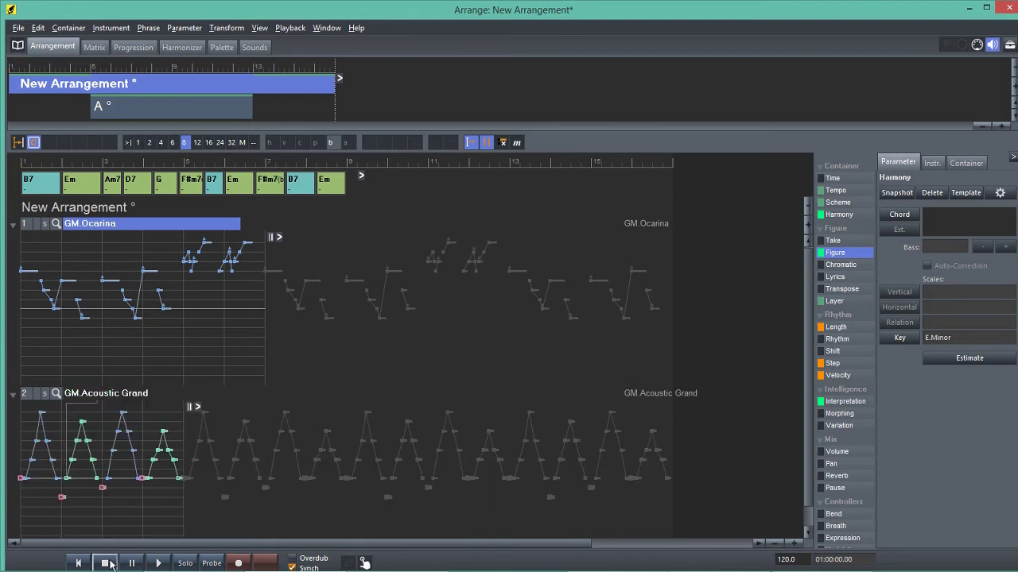
{"action": "left_click", "coordinate": [159, 564]}
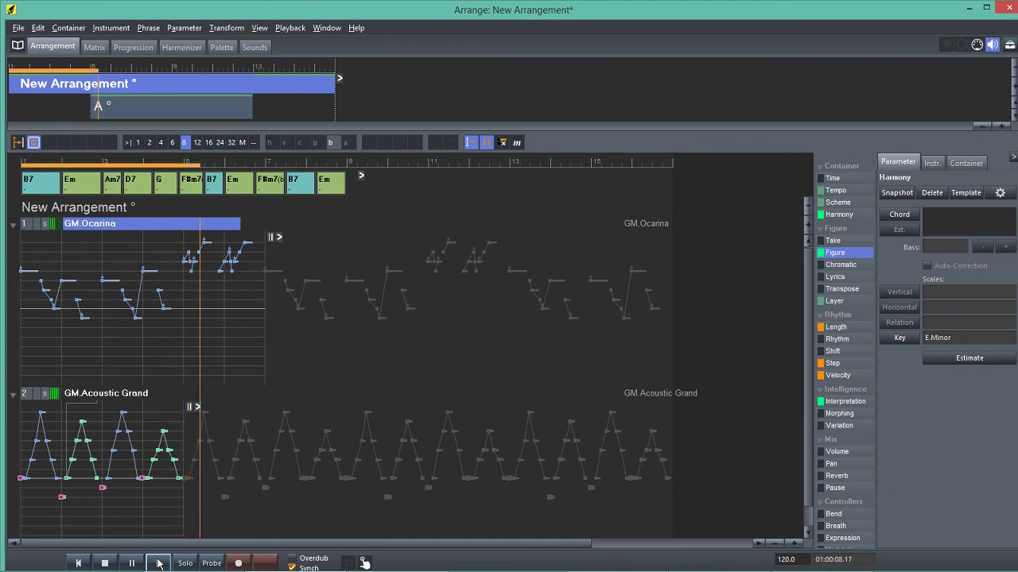
{"action": "left_click", "coordinate": [104, 563]}
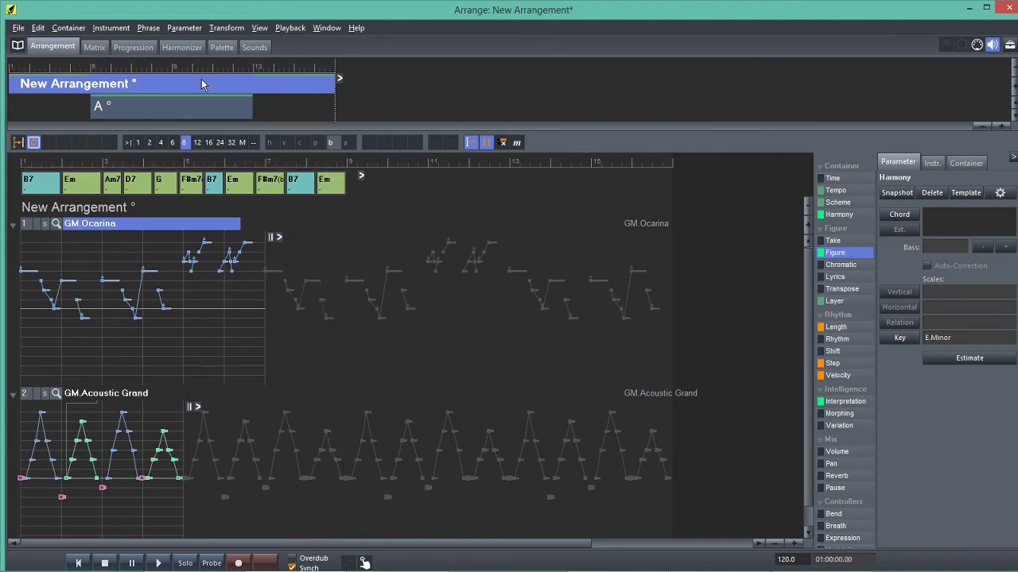
Stretch the GM.Ocarina figure by a factor of 2 to half tempo and play back the arrangement.
{"action": "left_click", "coordinate": [113, 227]}
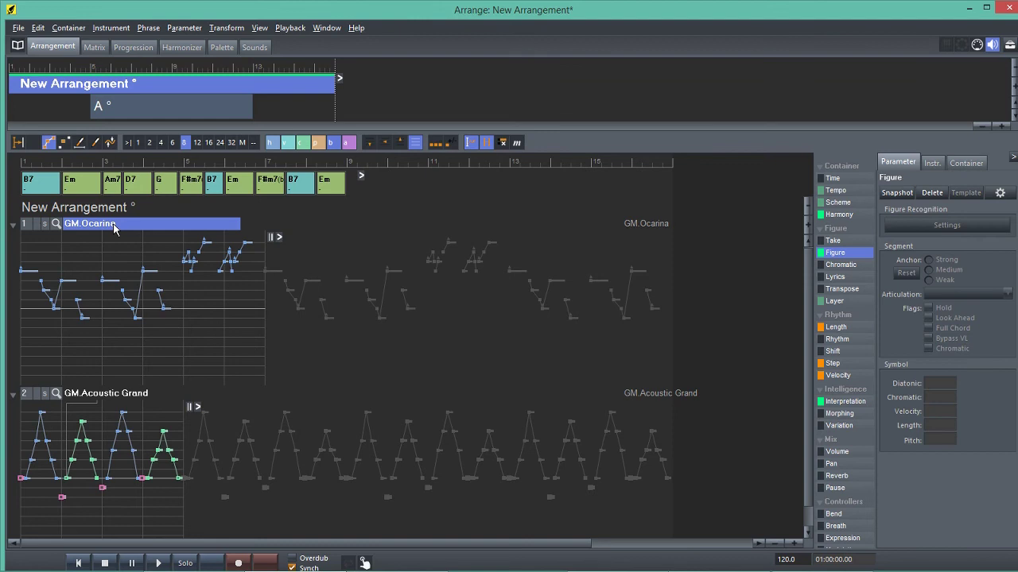
{"action": "left_click", "coordinate": [228, 29]}
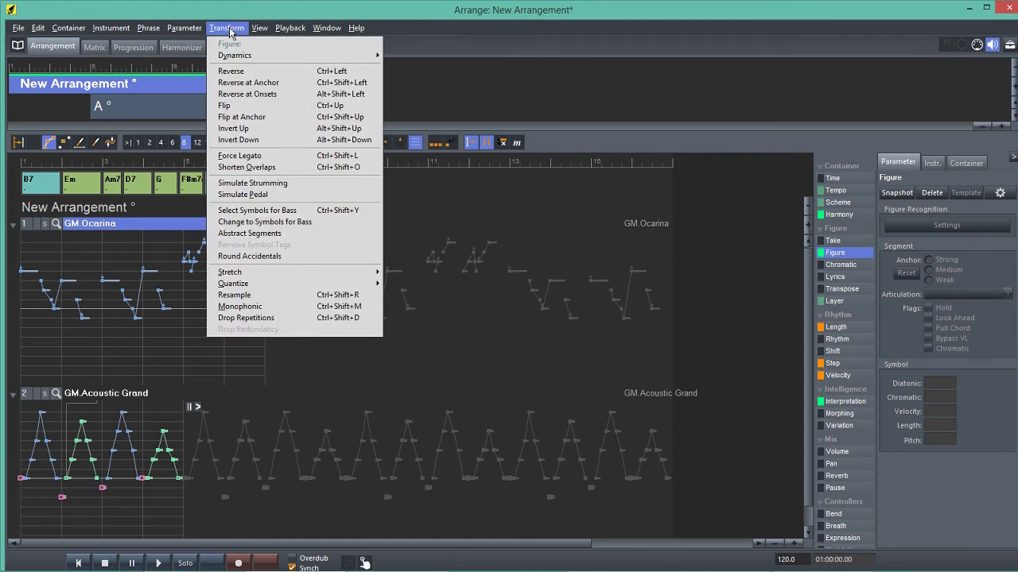
{"action": "mouse_move", "coordinate": [291, 275]}
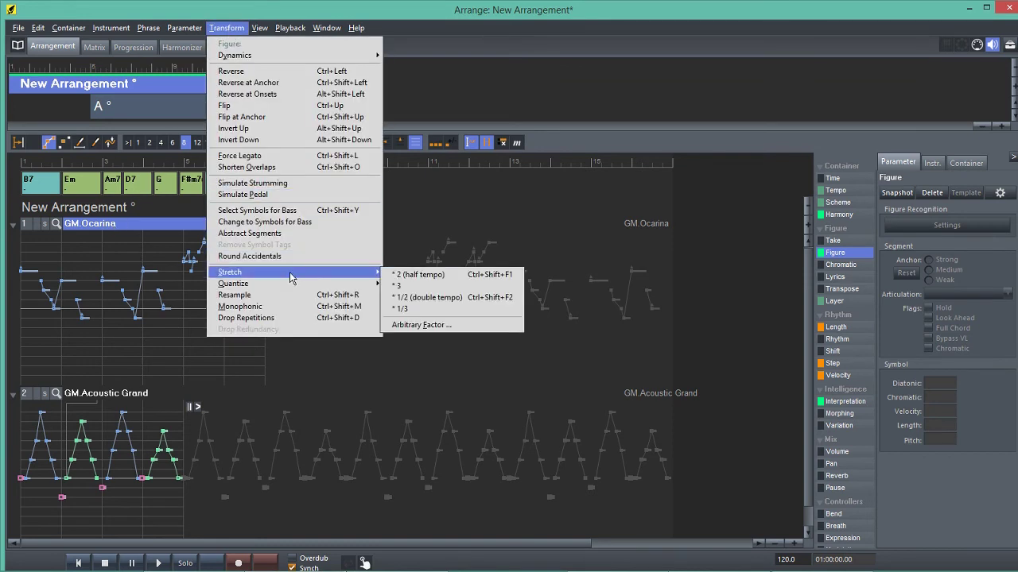
{"action": "left_click", "coordinate": [436, 275]}
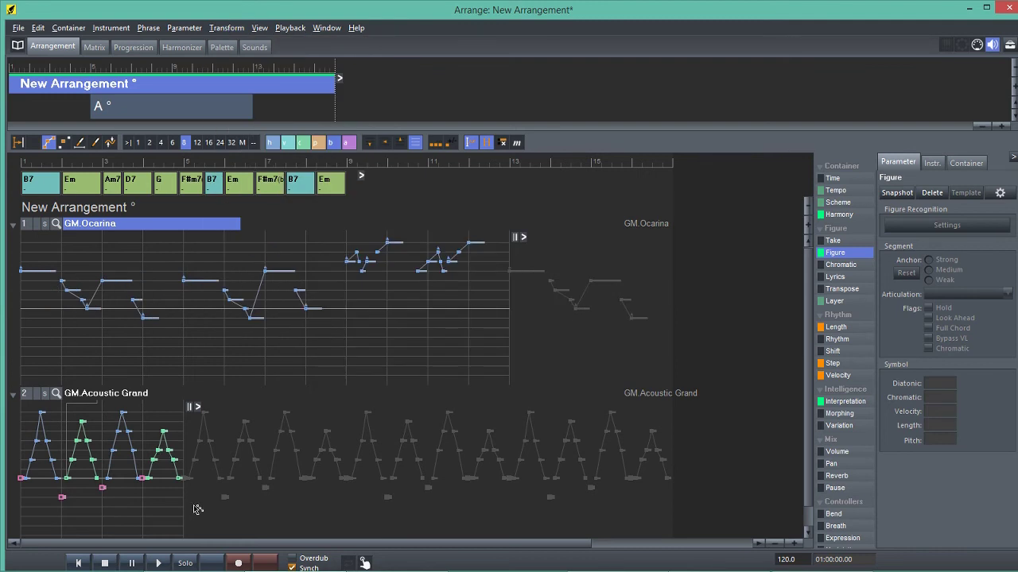
{"action": "left_click", "coordinate": [159, 563]}
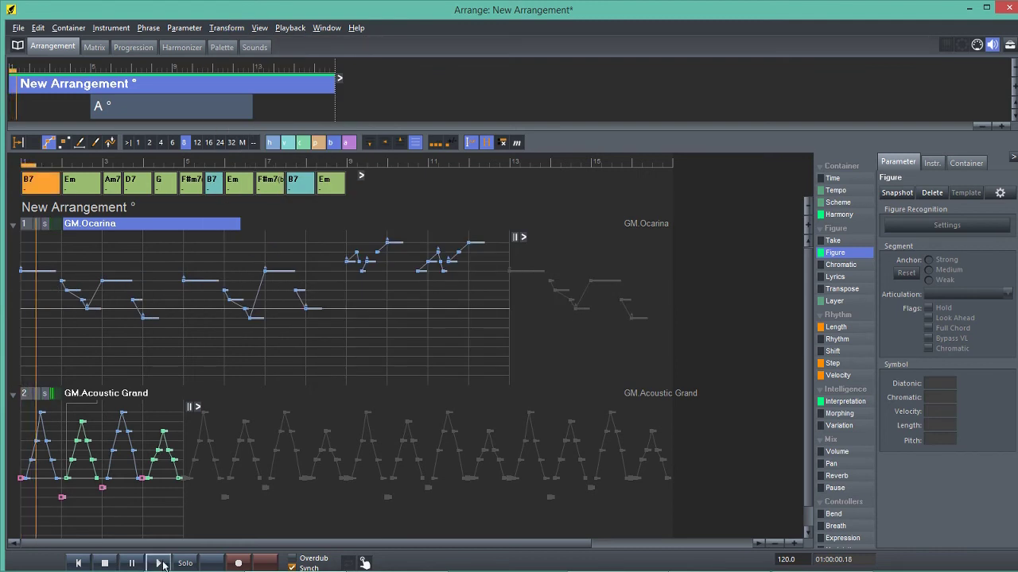
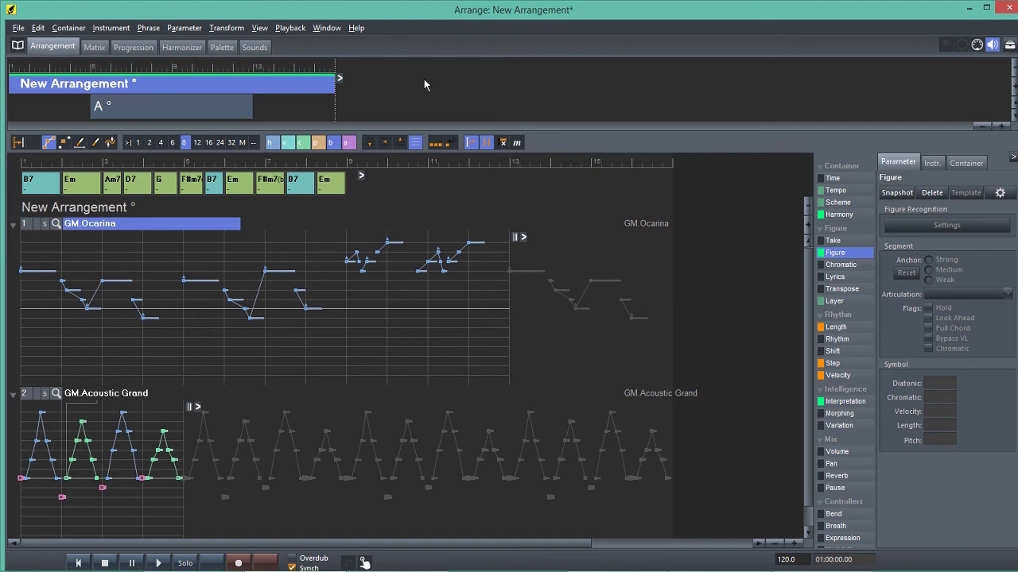
Set the length of the New Arrangement container to 32m.
{"action": "left_click", "coordinate": [976, 167]}
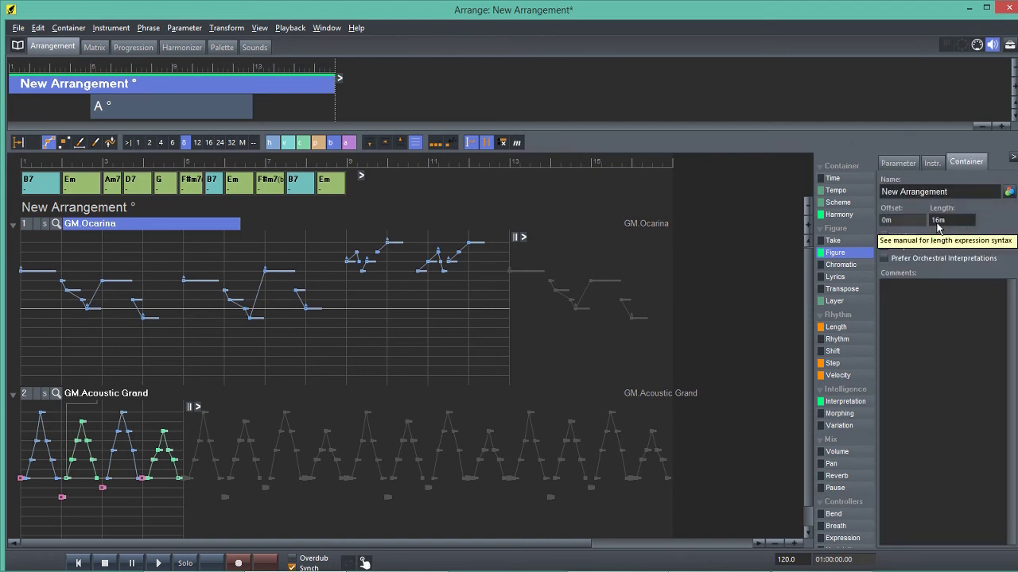
{"action": "left_click_drag", "start_coordinate": [939, 222], "coordinate": [920, 227]}
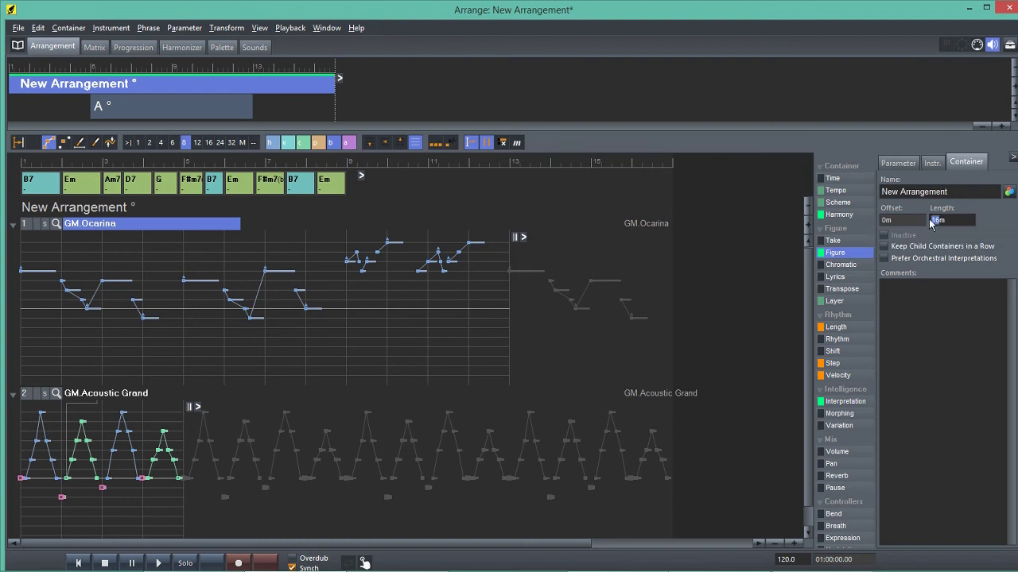
{"action": "type", "text": "32m"}
{"action": "key", "text": "Tab"}
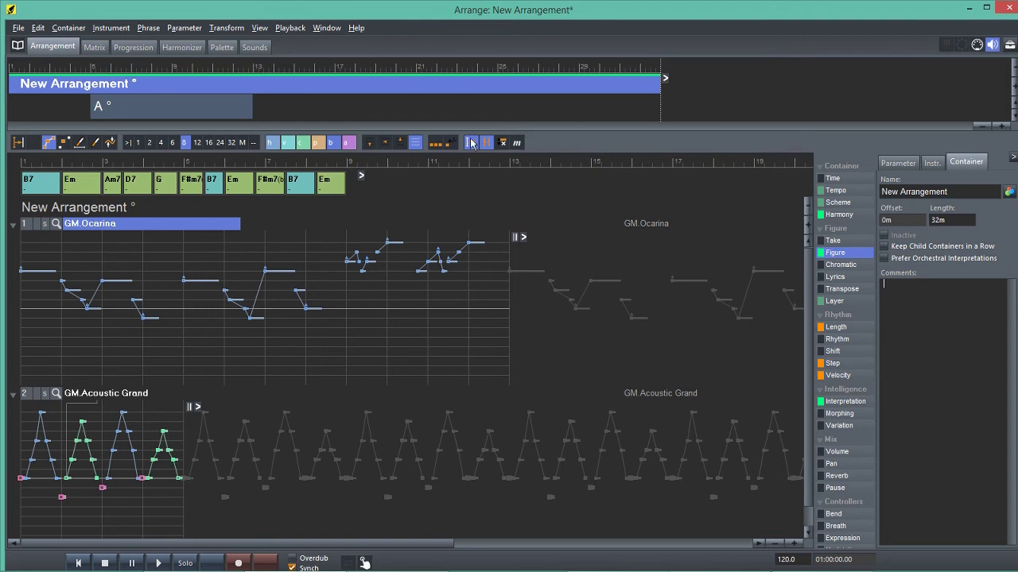
Move container A further along the timeline and set its offset to exactly 16m.
{"action": "left_click", "coordinate": [167, 109]}
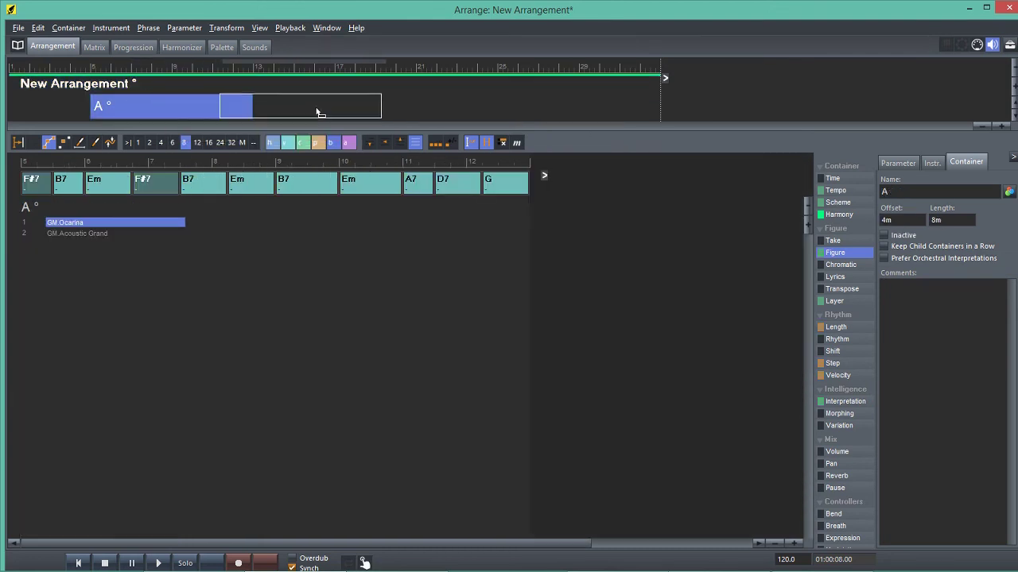
{"action": "left_click_drag", "start_coordinate": [415, 116], "coordinate": [415, 111]}
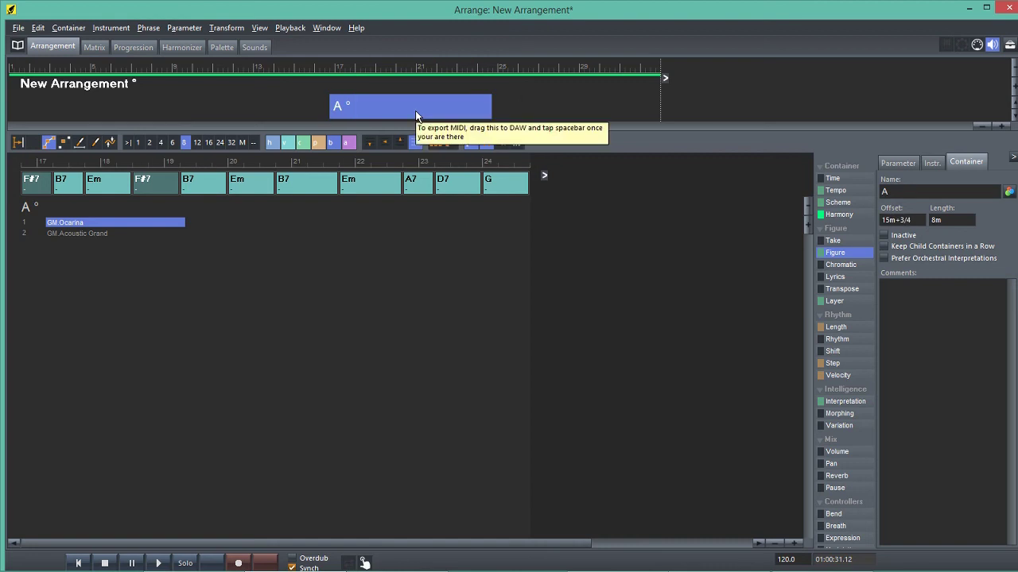
{"action": "left_click", "coordinate": [886, 220]}
{"action": "type", "text": "16m"}
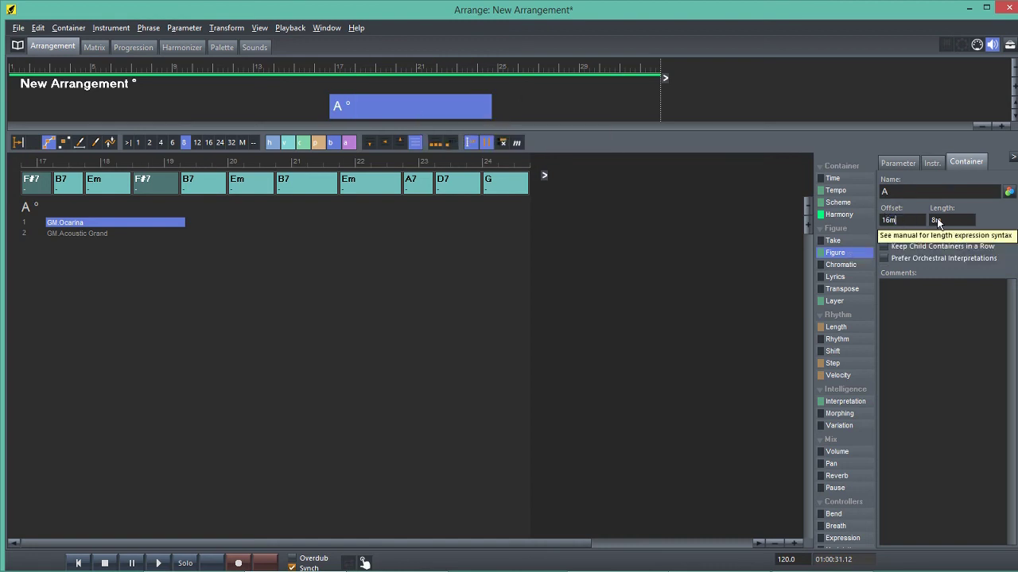
{"action": "left_click", "coordinate": [938, 221]}
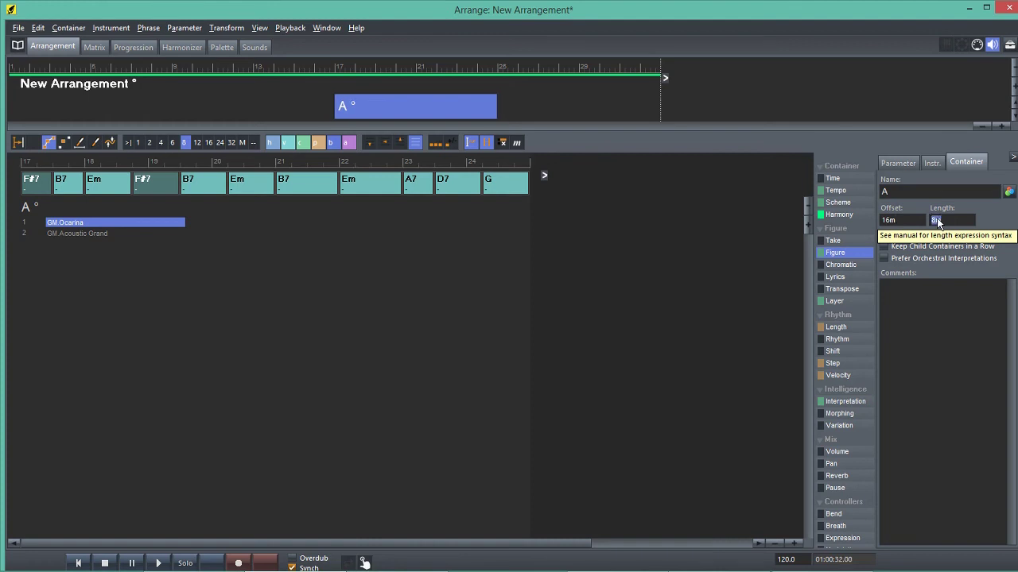
{"action": "left_click", "coordinate": [296, 83]}
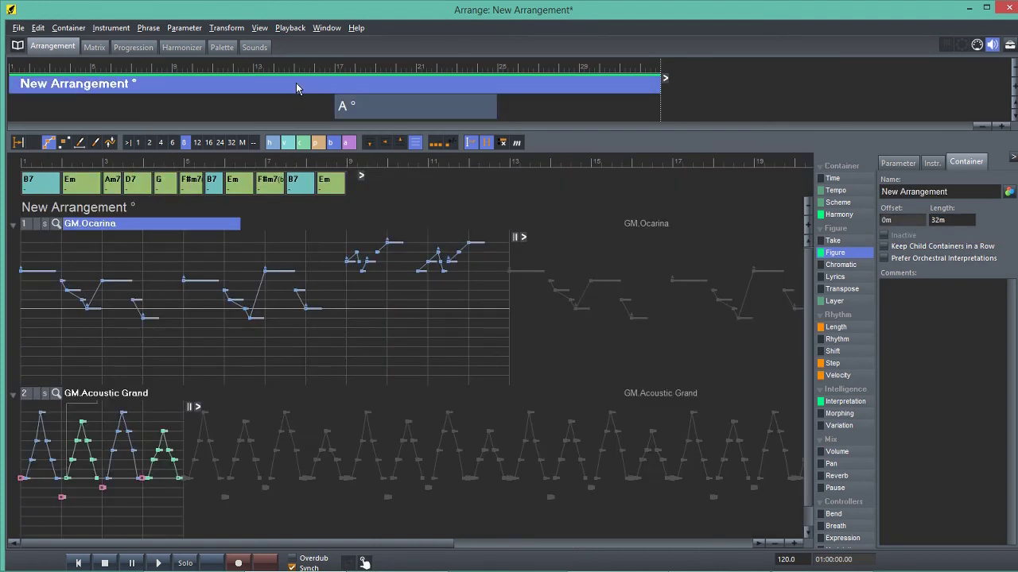
Rename container A as "e minor part".
{"action": "left_click", "coordinate": [372, 105]}
{"action": "left_click", "coordinate": [911, 194]}
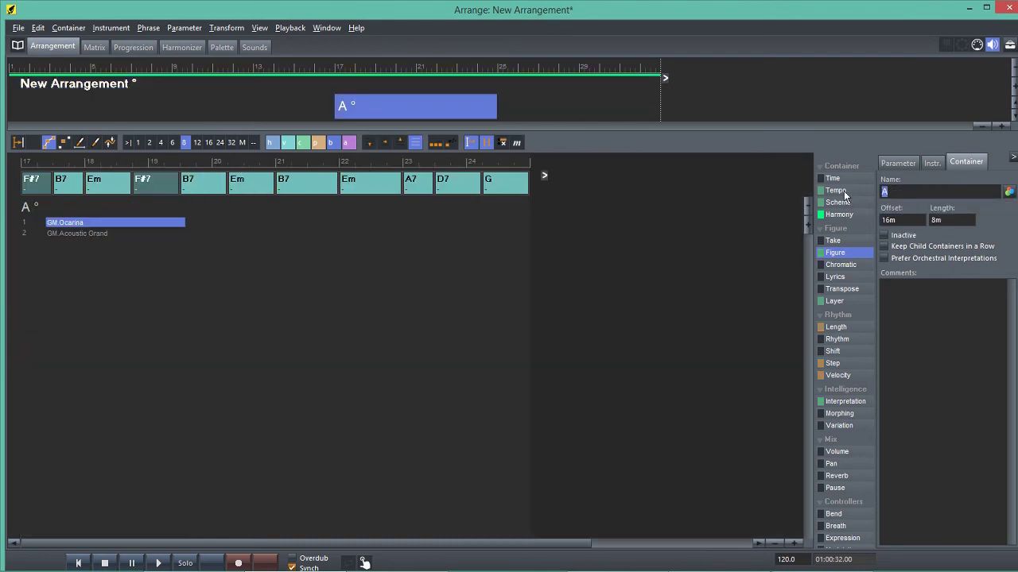
{"action": "type", "text": "e"}
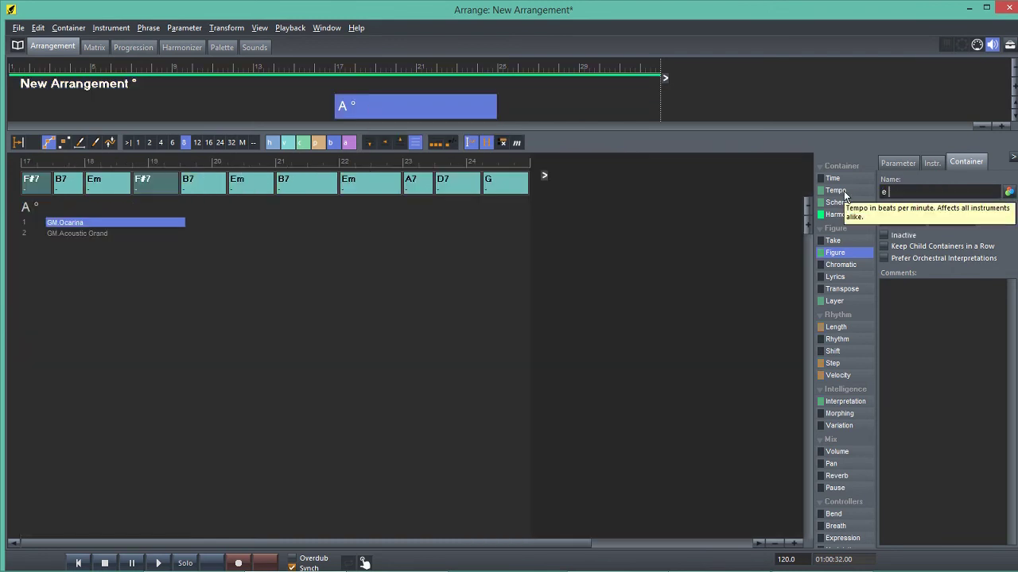
{"action": "type", "text": " minor part"}
{"action": "key", "text": "Tab"}
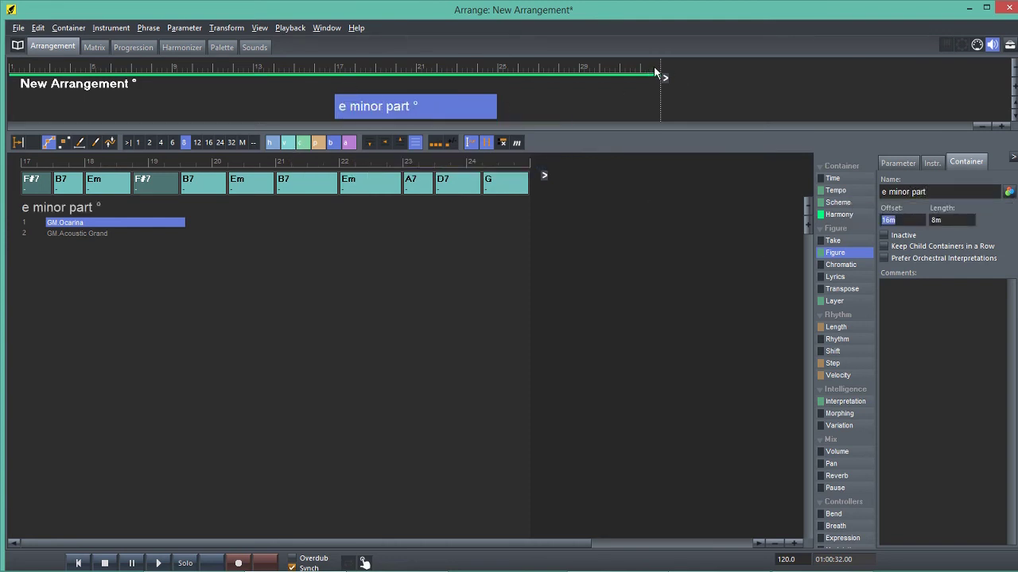
Create a one-measure container in the last measure of New Arrangement, at offset 31m, and name it "end".
{"action": "left_click_drag", "start_coordinate": [640, 71], "coordinate": [659, 70]}
{"action": "left_click", "coordinate": [647, 79]}
{"action": "right_click", "coordinate": [648, 84]}
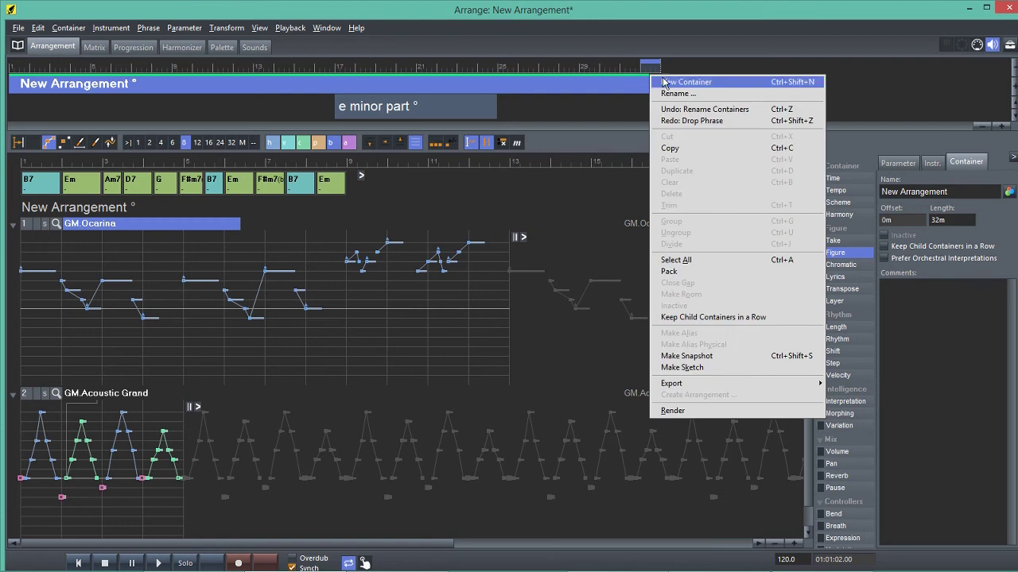
{"action": "left_click", "coordinate": [676, 76]}
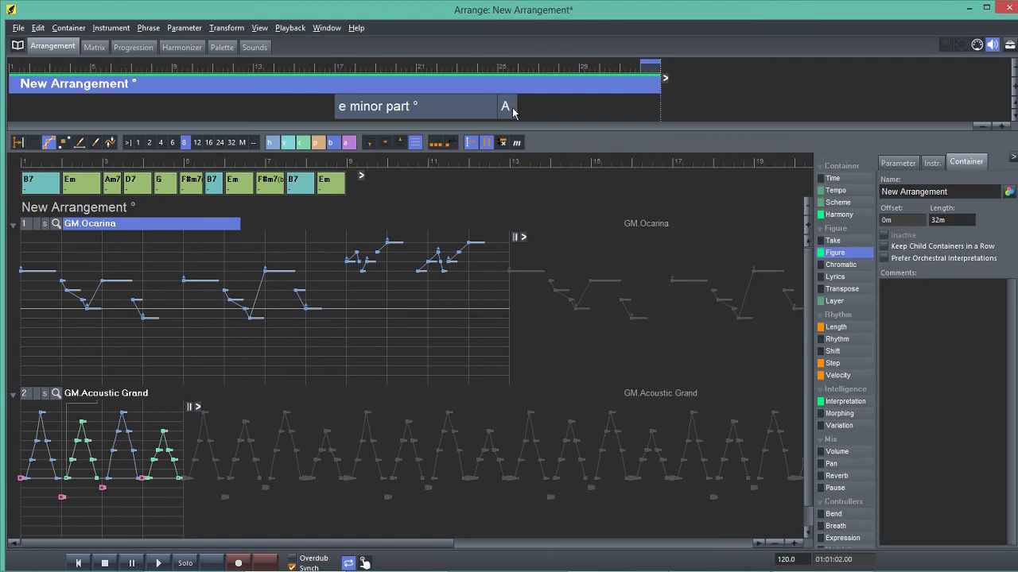
{"action": "left_click_drag", "start_coordinate": [512, 107], "coordinate": [655, 110]}
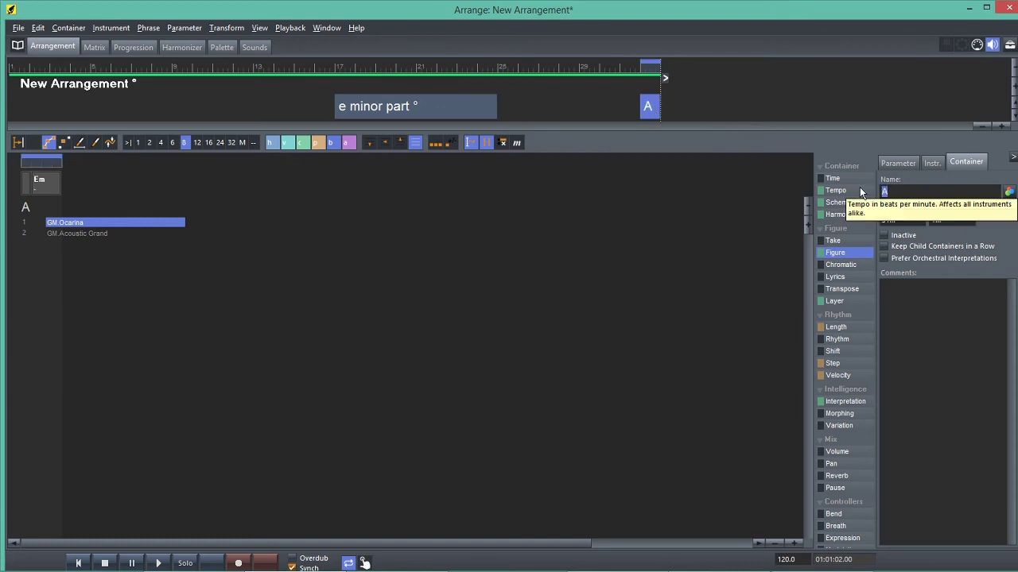
{"action": "type", "text": "end"}
{"action": "key", "text": "Tab"}
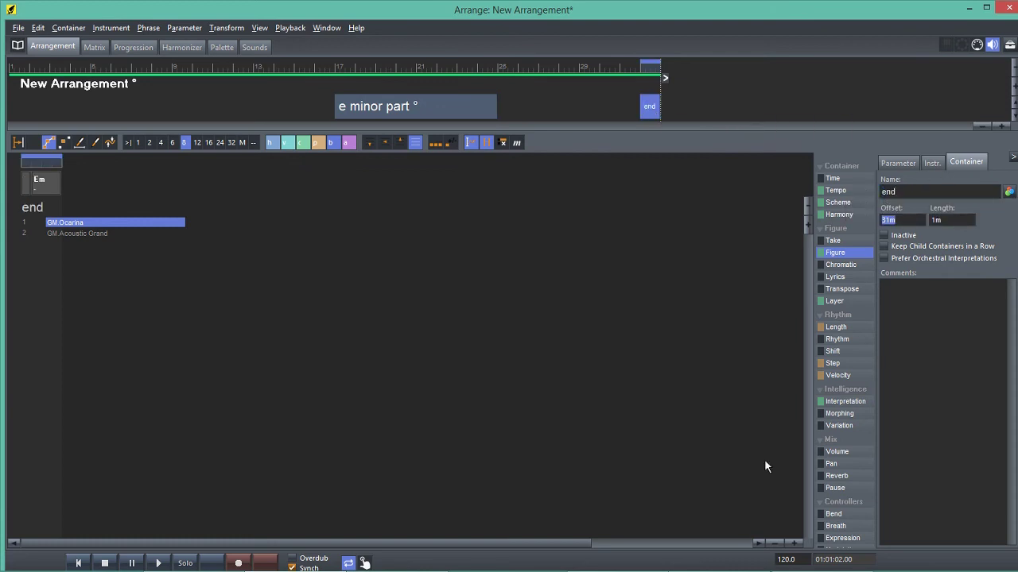
Insert a snapshot of the GM.Ocarina figure into the end container and expand its figure view.
{"action": "left_click", "coordinate": [900, 165]}
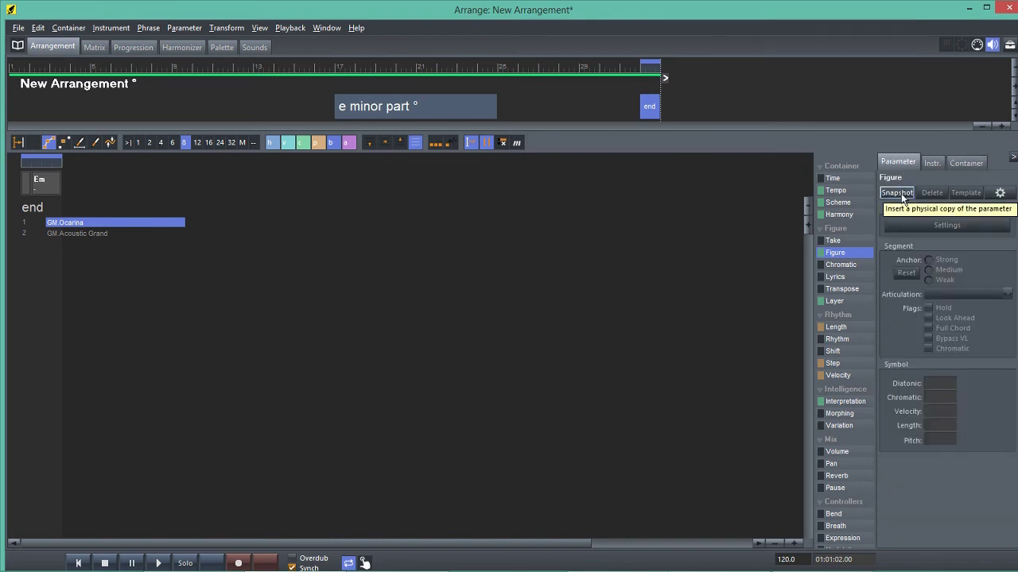
{"action": "left_click", "coordinate": [898, 193]}
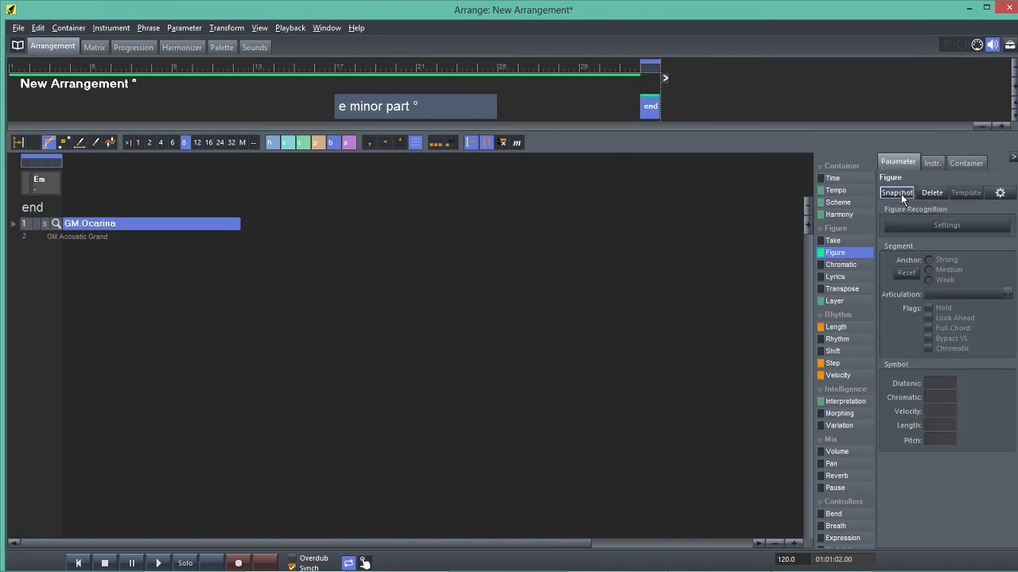
{"action": "left_click", "coordinate": [13, 225]}
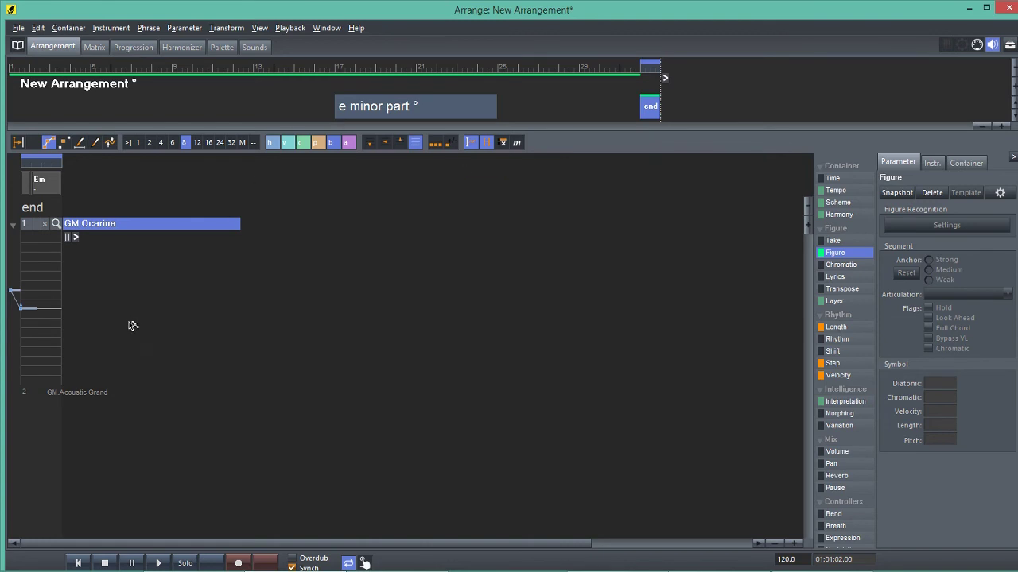
Lengthen the closing ocarina note in the end container so that it fills nearly the whole measure.
{"action": "left_click", "coordinate": [65, 142]}
{"action": "left_click", "coordinate": [26, 313]}
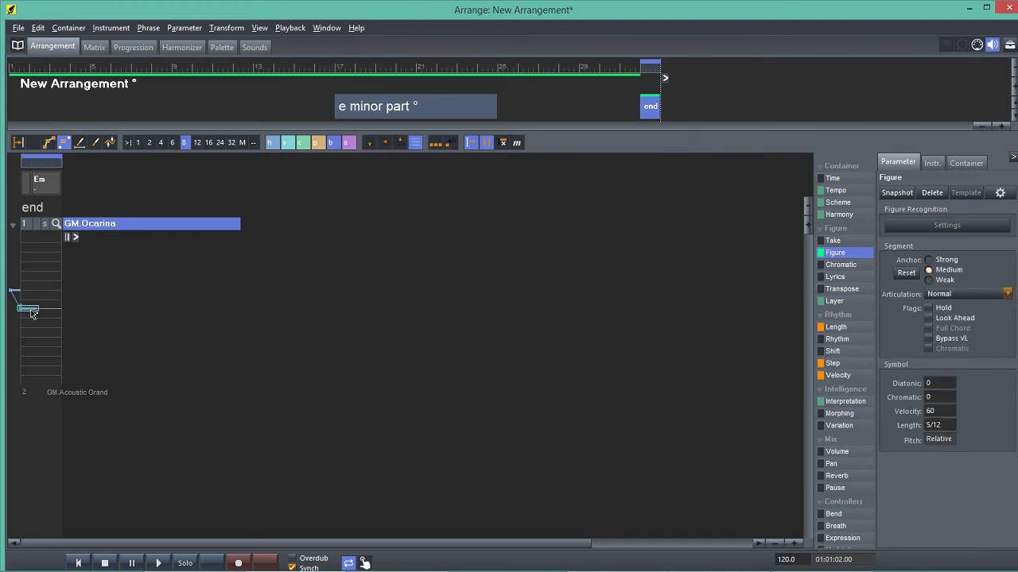
{"action": "left_click_drag", "start_coordinate": [41, 308], "coordinate": [59, 315]}
{"action": "left_click", "coordinate": [41, 339]}
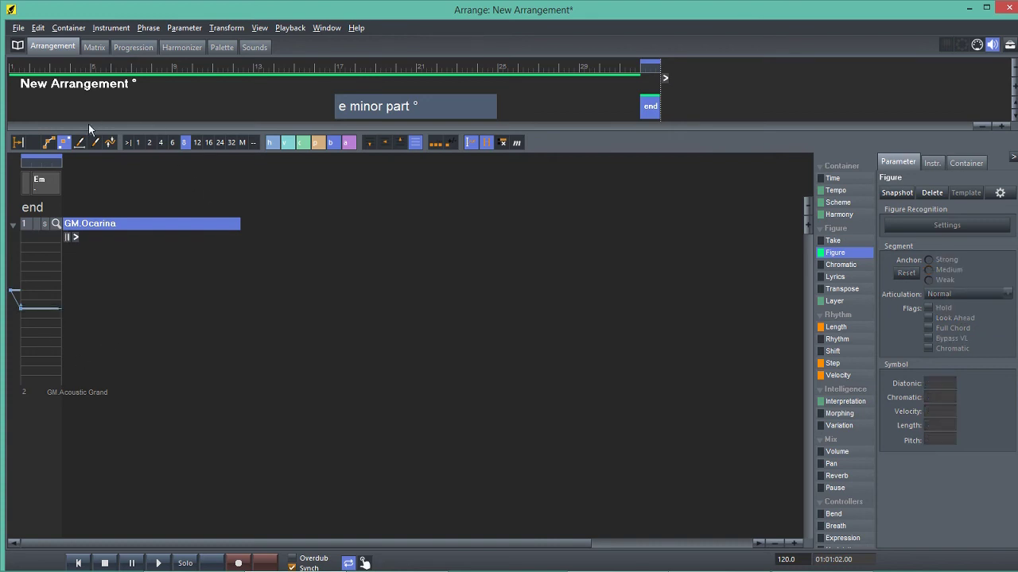
Insert an Em harmony in the end container and fit it to fill the whole measure.
{"action": "left_click", "coordinate": [838, 215]}
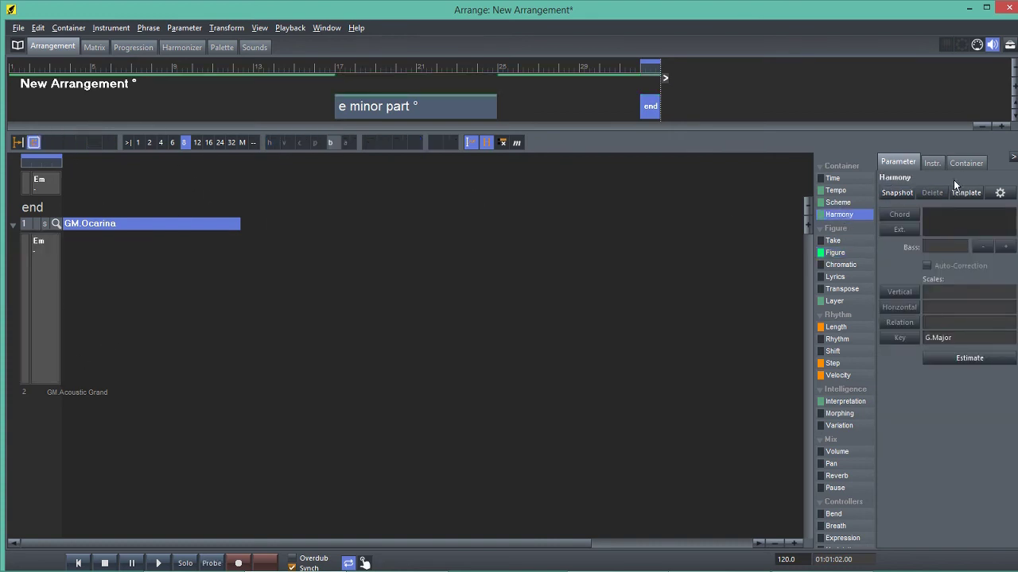
{"action": "left_click", "coordinate": [36, 182]}
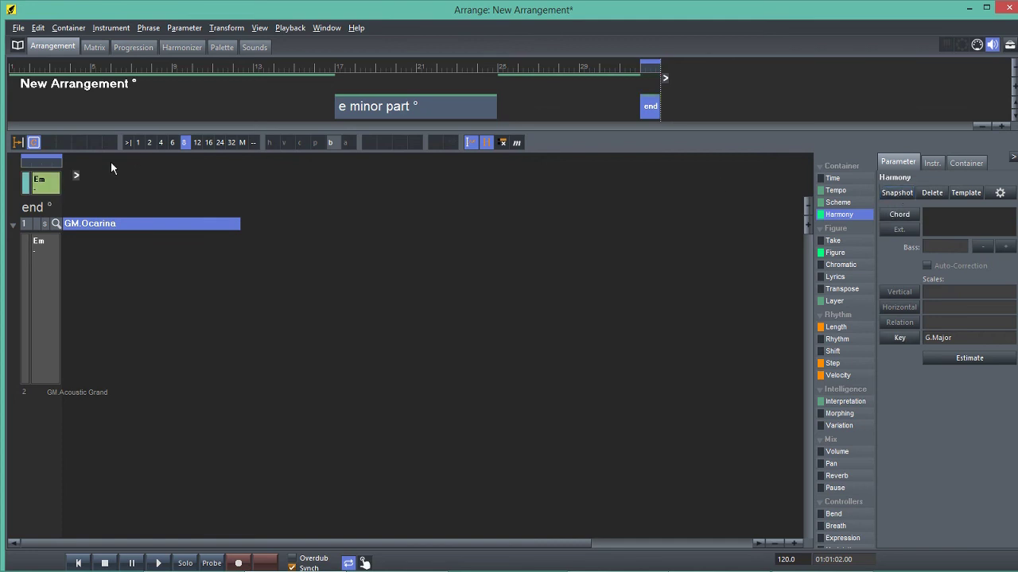
{"action": "left_click", "coordinate": [25, 187]}
{"action": "left_click", "coordinate": [28, 189]}
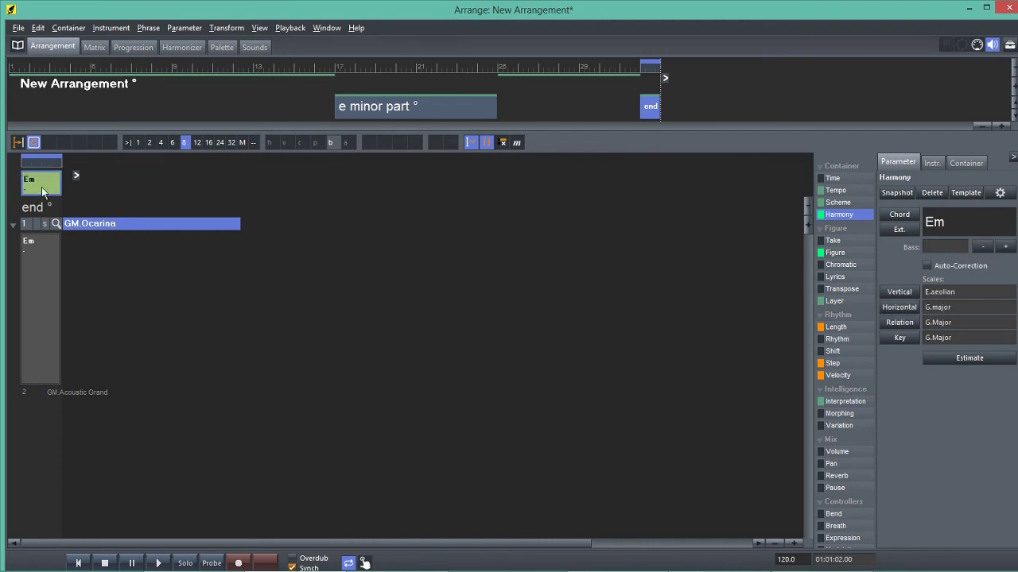
{"action": "left_click", "coordinate": [42, 187]}
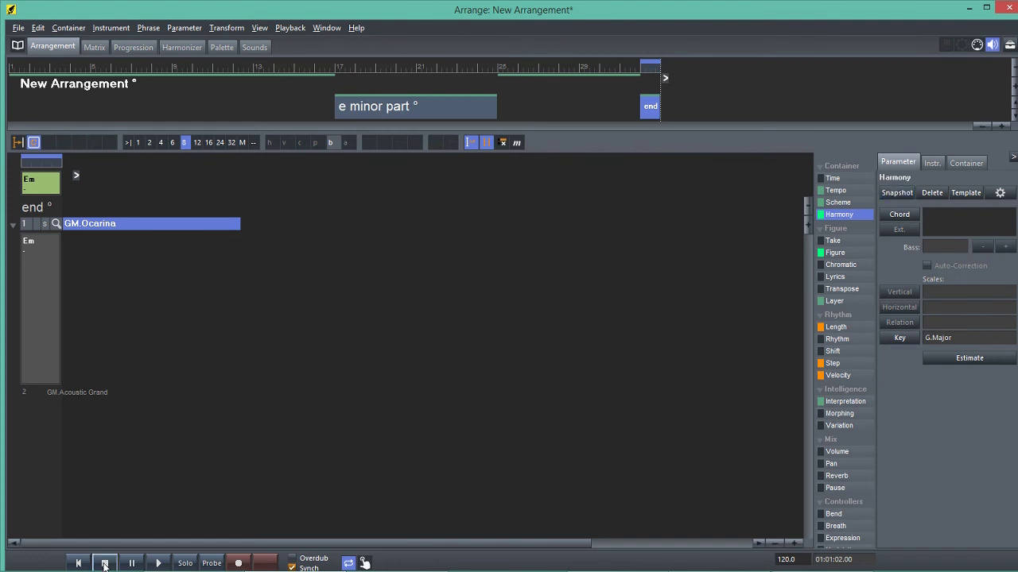
Review the harmony sequence across New Arrangement through its last measure and in the e minor part.
{"action": "left_click", "coordinate": [536, 84]}
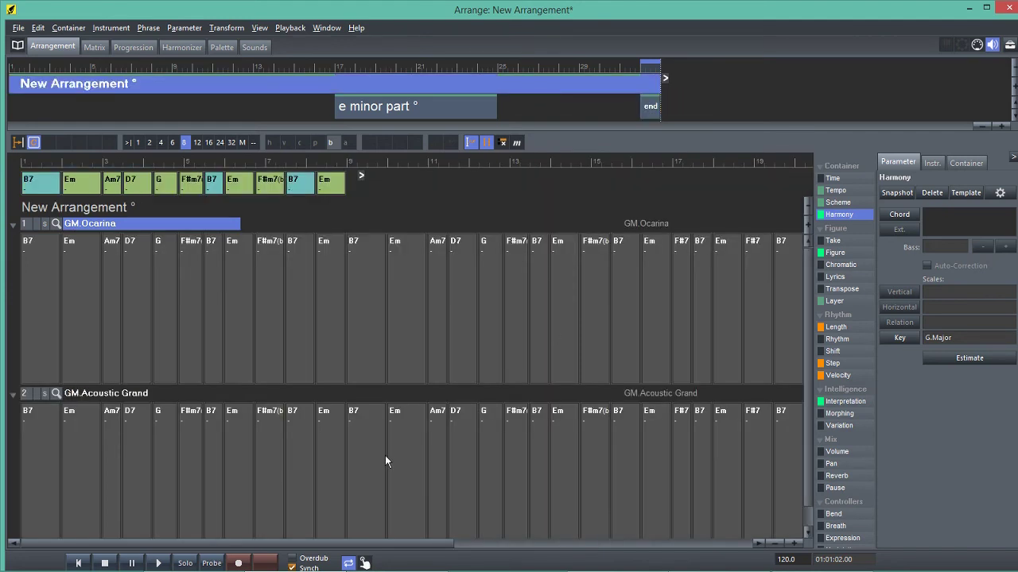
{"action": "left_click_drag", "start_coordinate": [427, 546], "coordinate": [968, 567]}
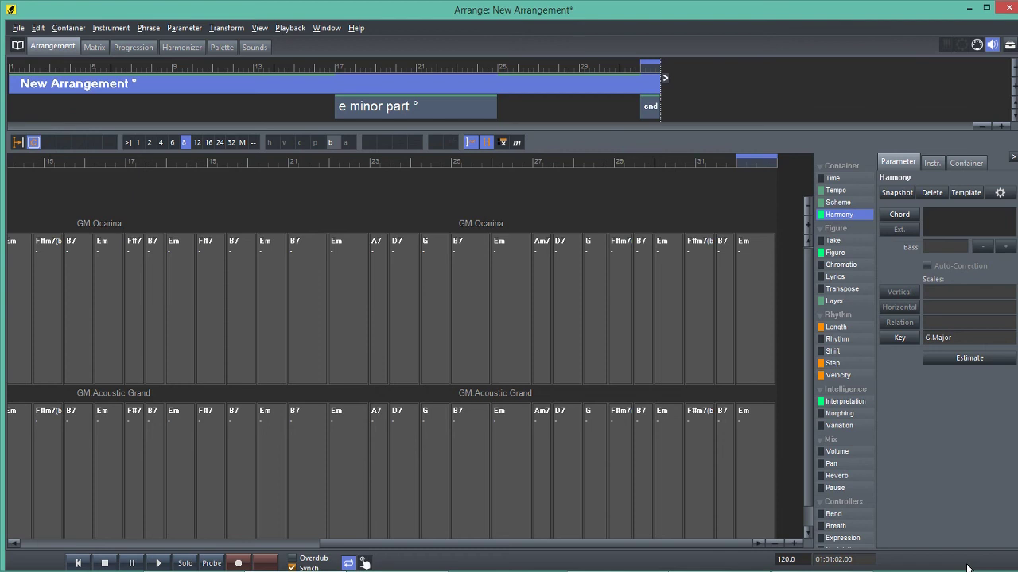
{"action": "key", "text": "Home"}
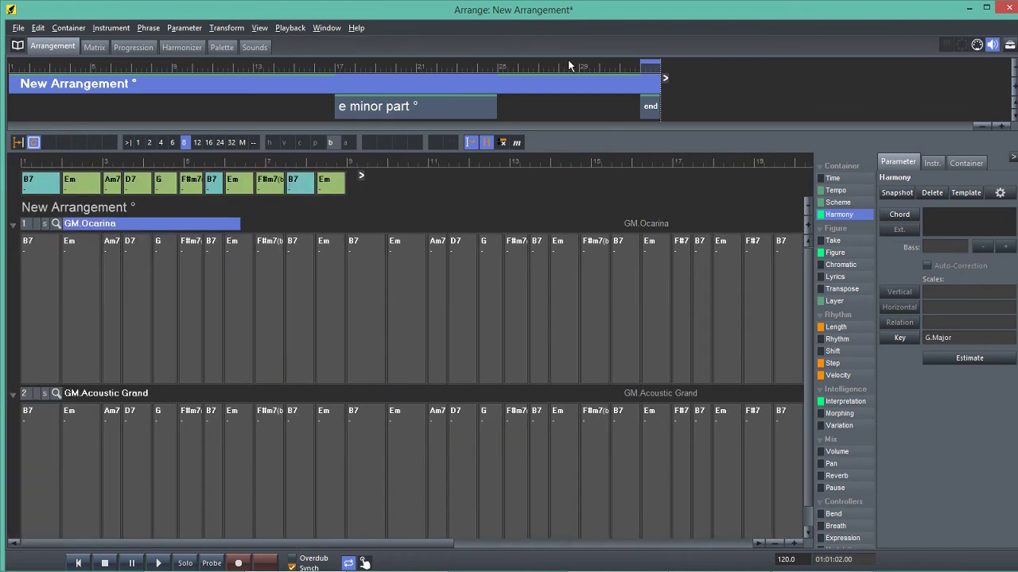
{"action": "left_click", "coordinate": [444, 103]}
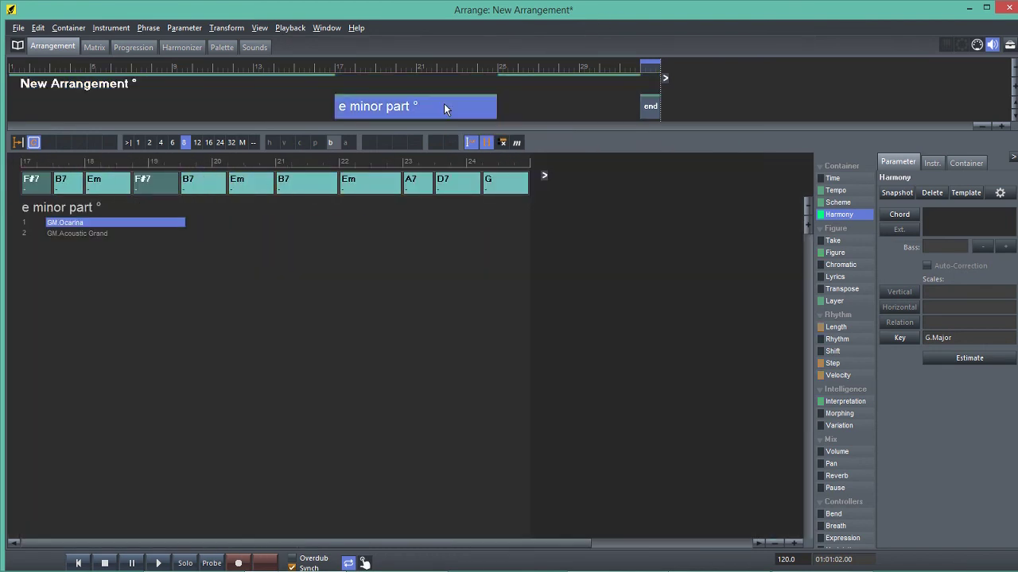
Turn looping off and play the arrangement from measure 29 to check the ending.
{"action": "left_click", "coordinate": [579, 67]}
{"action": "key", "text": "l"}
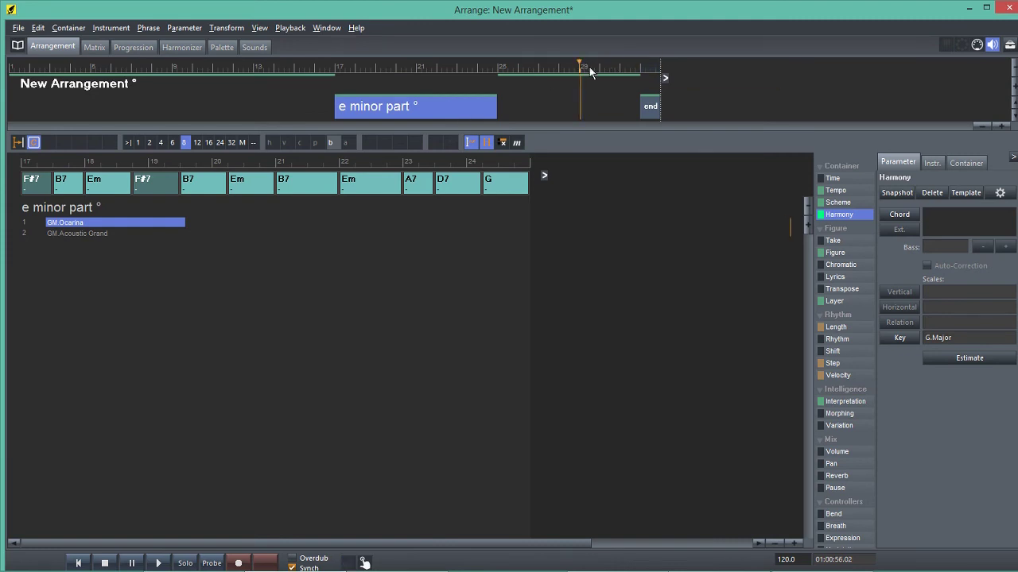
{"action": "left_click", "coordinate": [623, 85]}
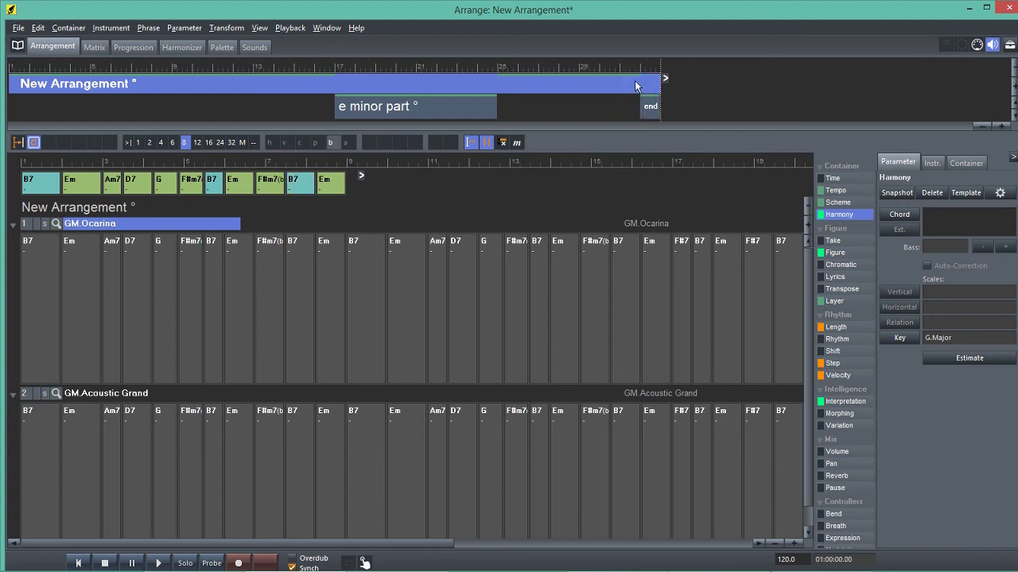
Remove the short pickup note before the closing ocarina note in the end container and play the result.
{"action": "left_click", "coordinate": [651, 107]}
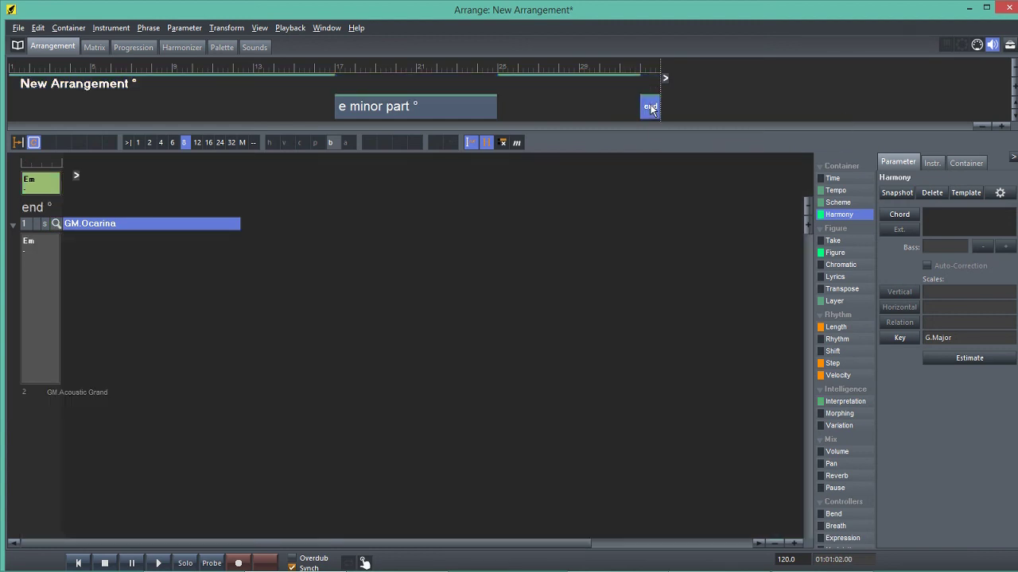
{"action": "left_click", "coordinate": [835, 253]}
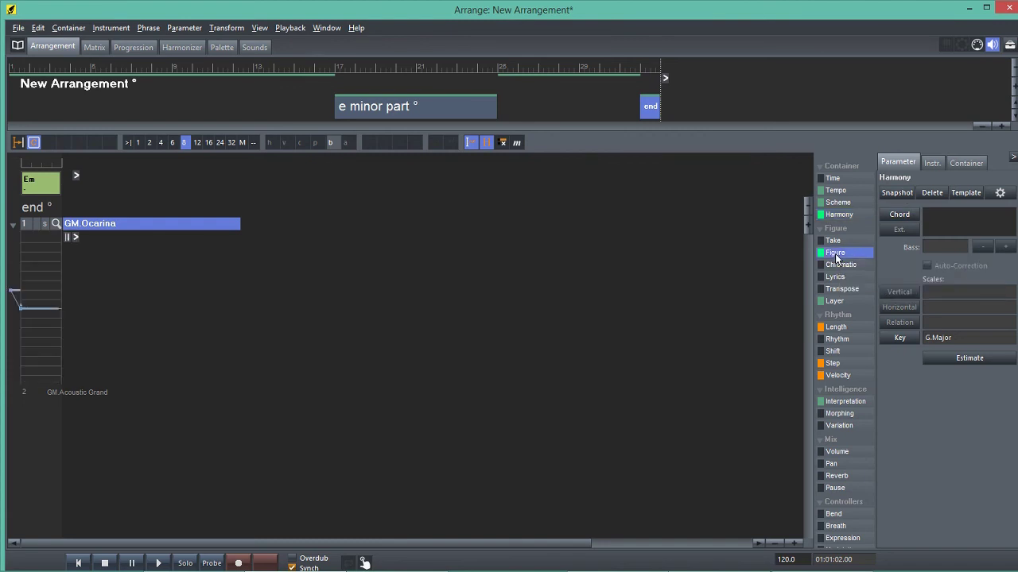
{"action": "left_click", "coordinate": [35, 309]}
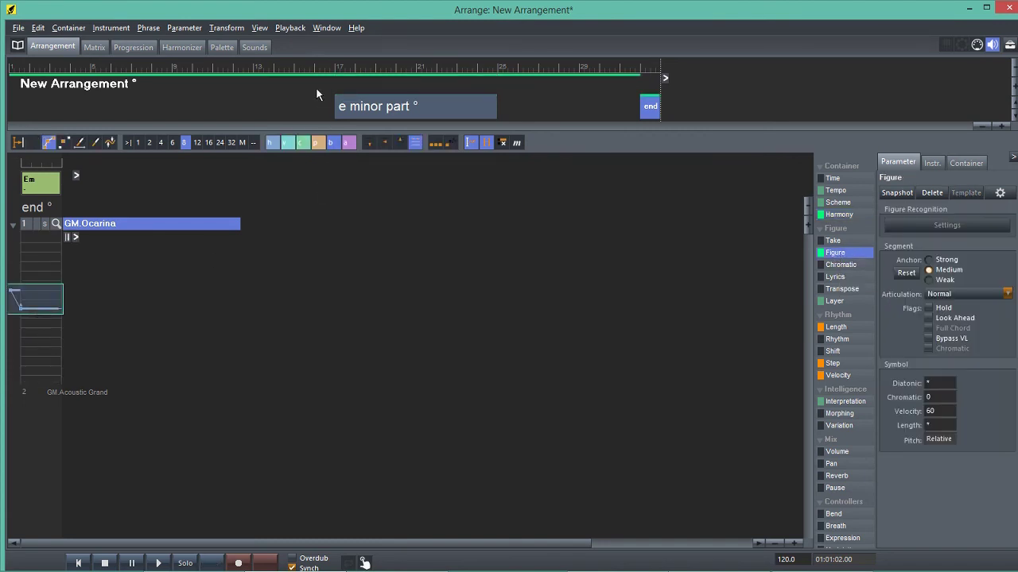
{"action": "double_click", "coordinate": [288, 146]}
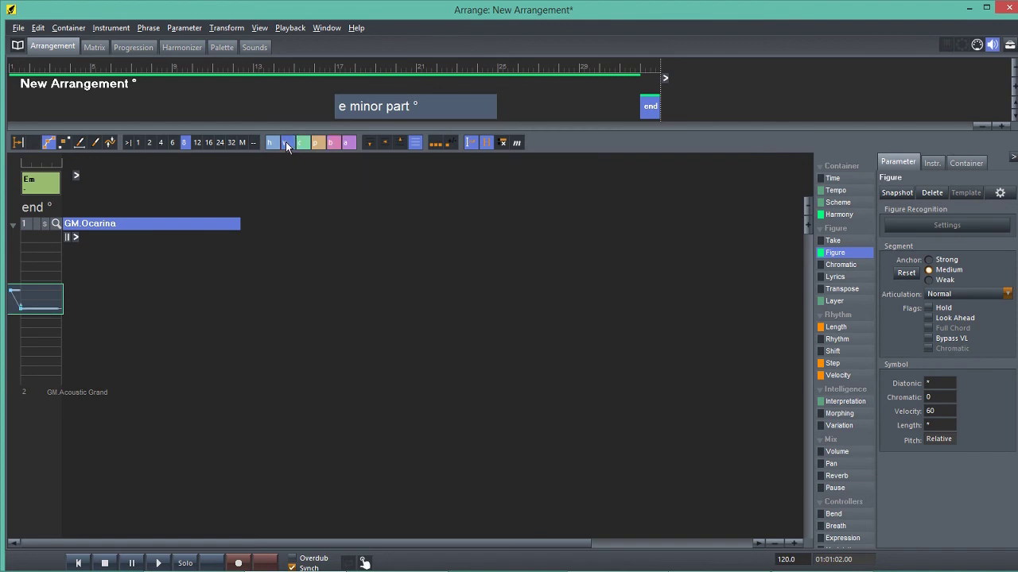
{"action": "left_click", "coordinate": [38, 339]}
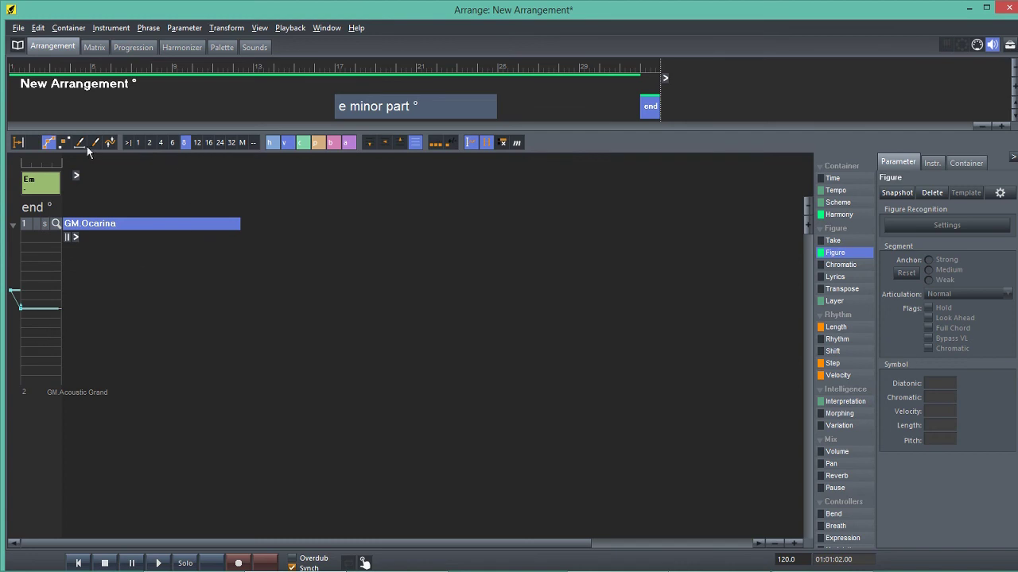
{"action": "left_click", "coordinate": [64, 144]}
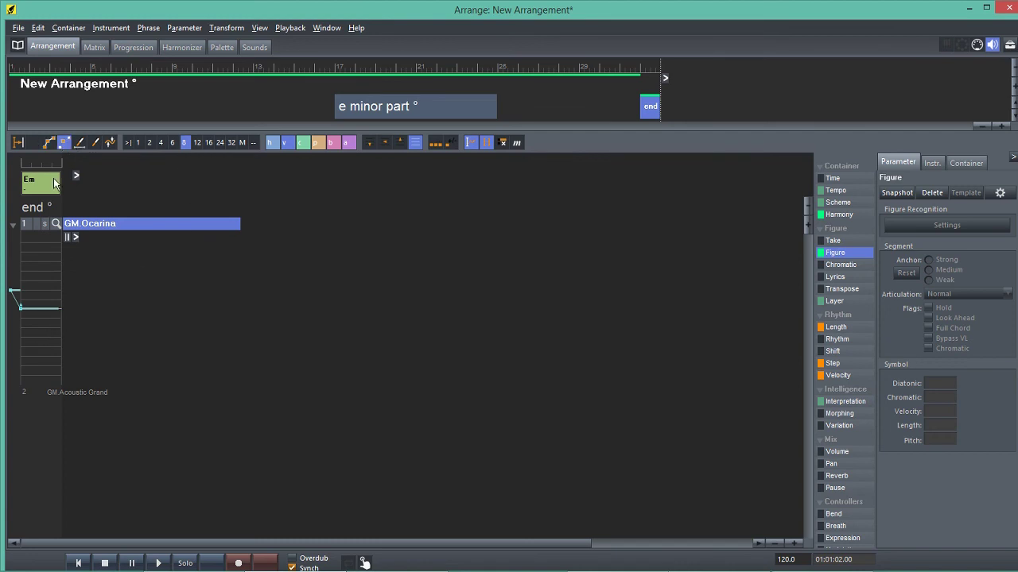
{"action": "left_click", "coordinate": [15, 293]}
{"action": "left_click", "coordinate": [14, 293]}
{"action": "left_click", "coordinate": [159, 562]}
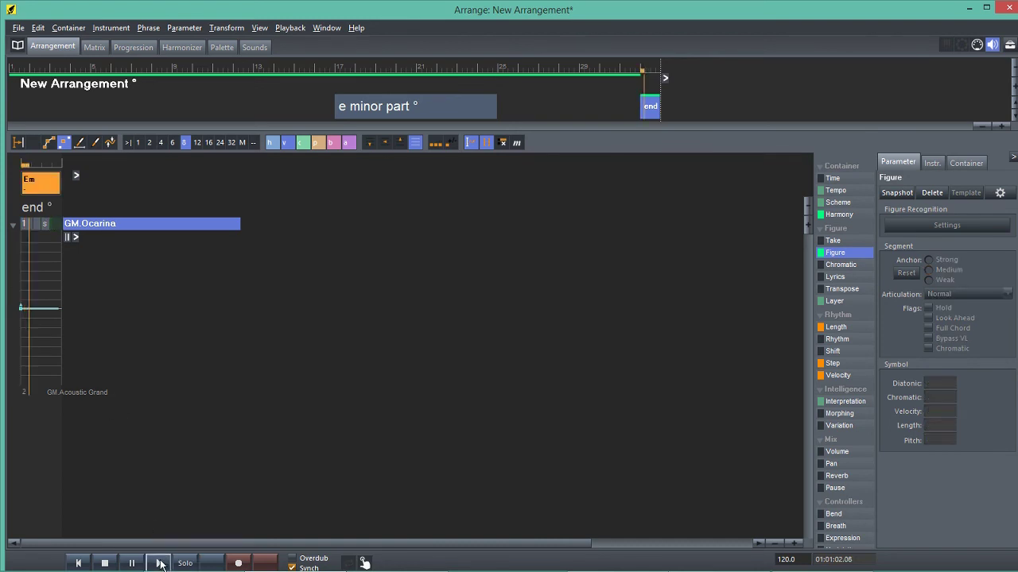
Play New Arrangement from its beginning to review the melody and arpeggios, then stop playback.
{"action": "left_click", "coordinate": [537, 77]}
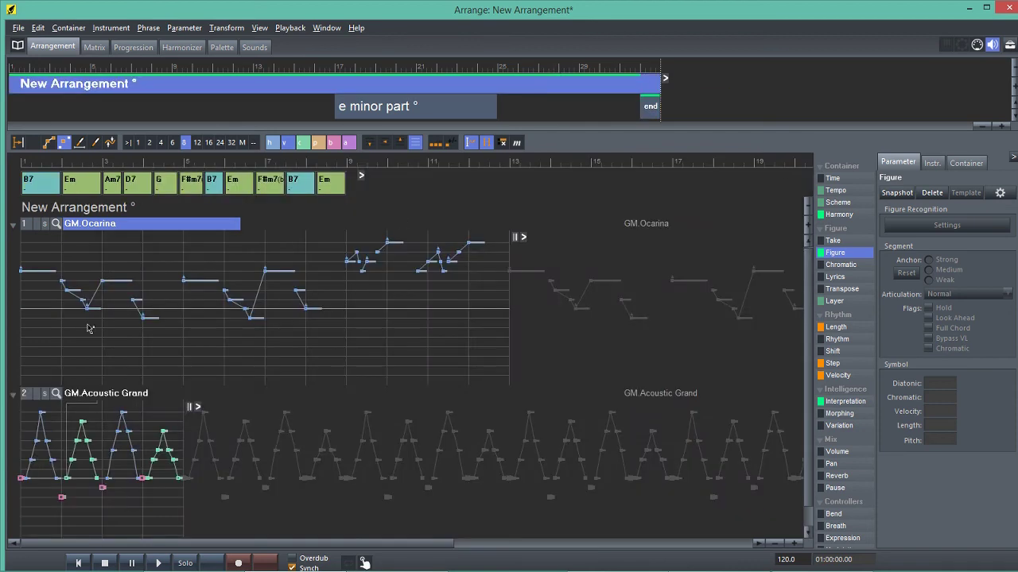
{"action": "left_click", "coordinate": [78, 563]}
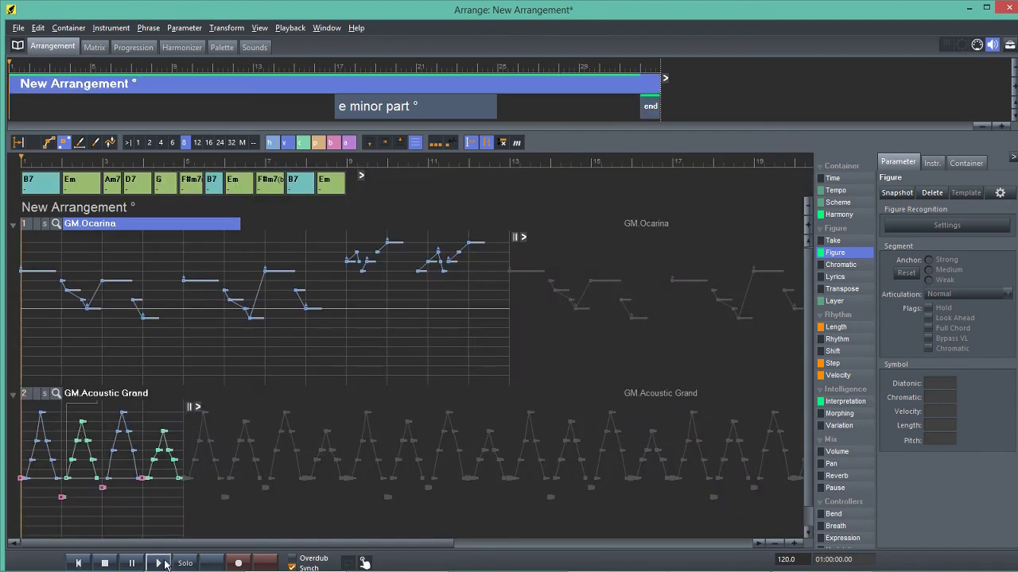
{"action": "left_click", "coordinate": [160, 562]}
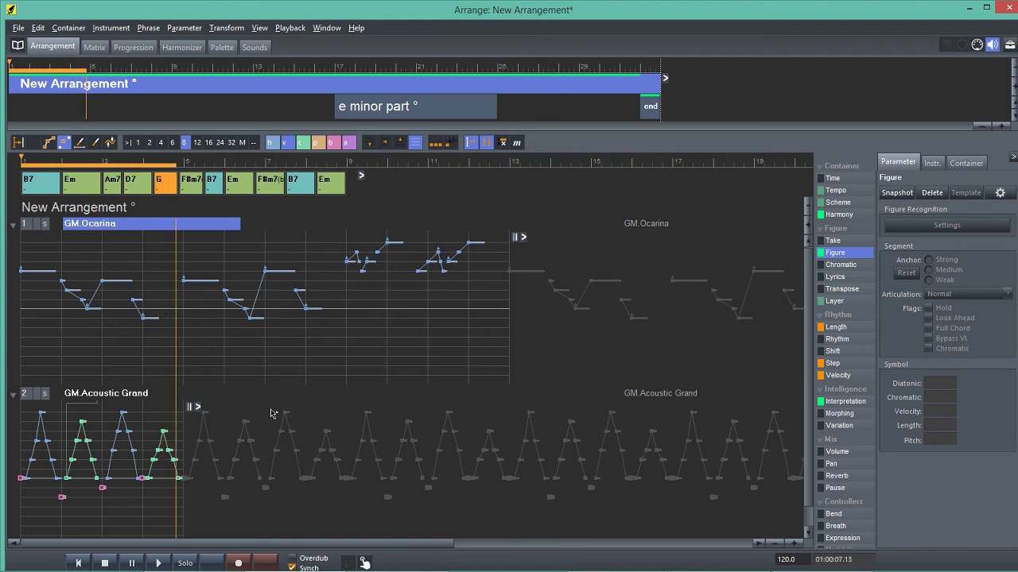
{"action": "left_click", "coordinate": [105, 563]}
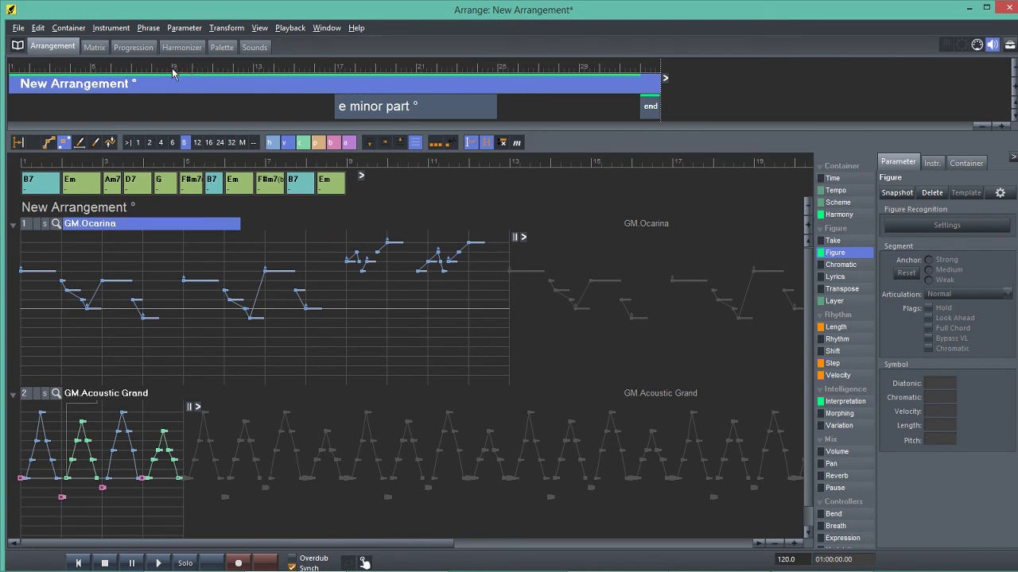
Create a four-measure container in New Arrangement at offset 8m and name it "variation".
{"action": "left_click_drag", "start_coordinate": [172, 68], "coordinate": [251, 75]}
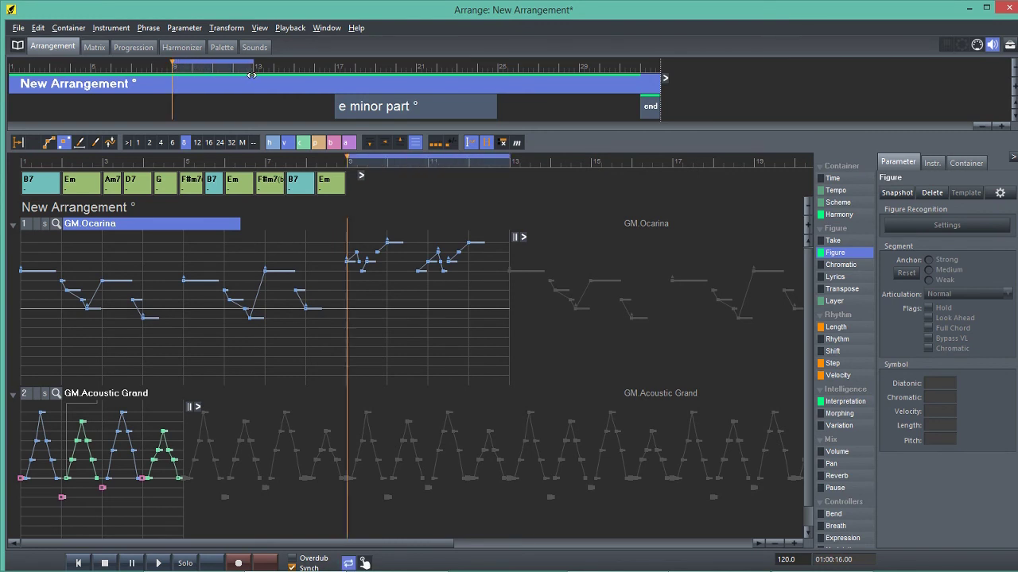
{"action": "right_click", "coordinate": [238, 83]}
{"action": "left_click", "coordinate": [263, 87]}
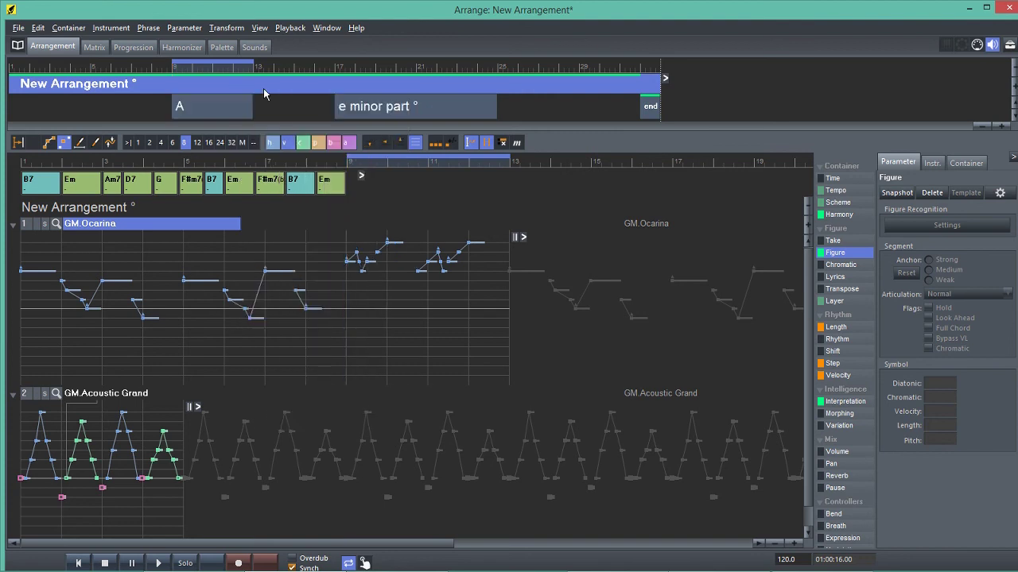
{"action": "left_click", "coordinate": [225, 107]}
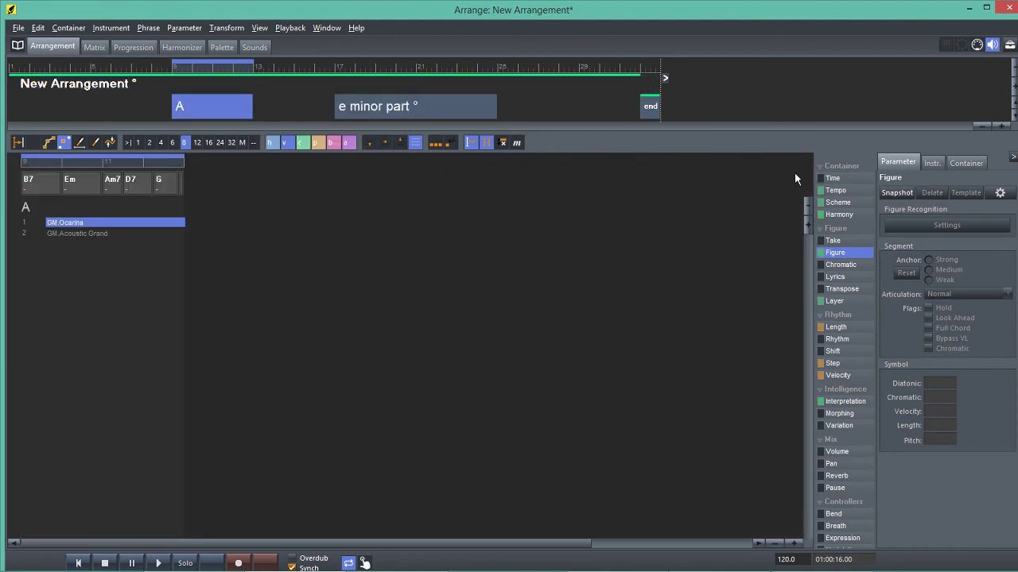
{"action": "left_click", "coordinate": [963, 163]}
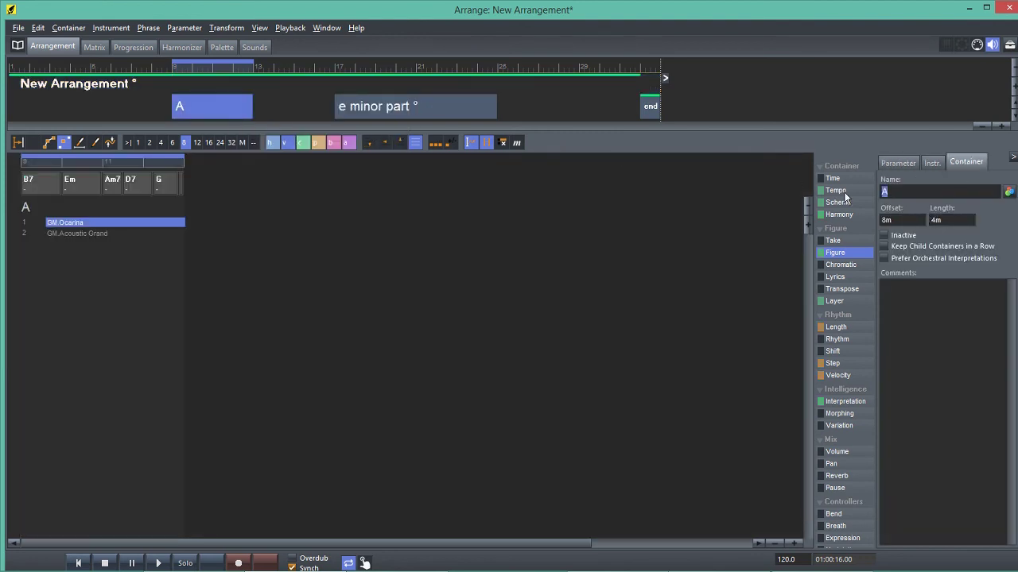
{"action": "type", "text": "variation"}
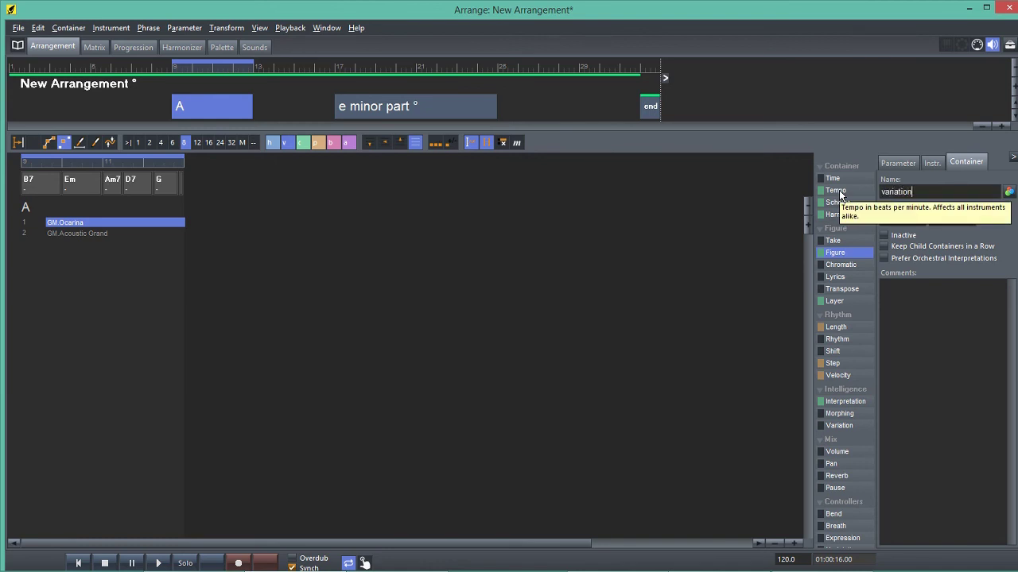
{"action": "key", "text": "Return"}
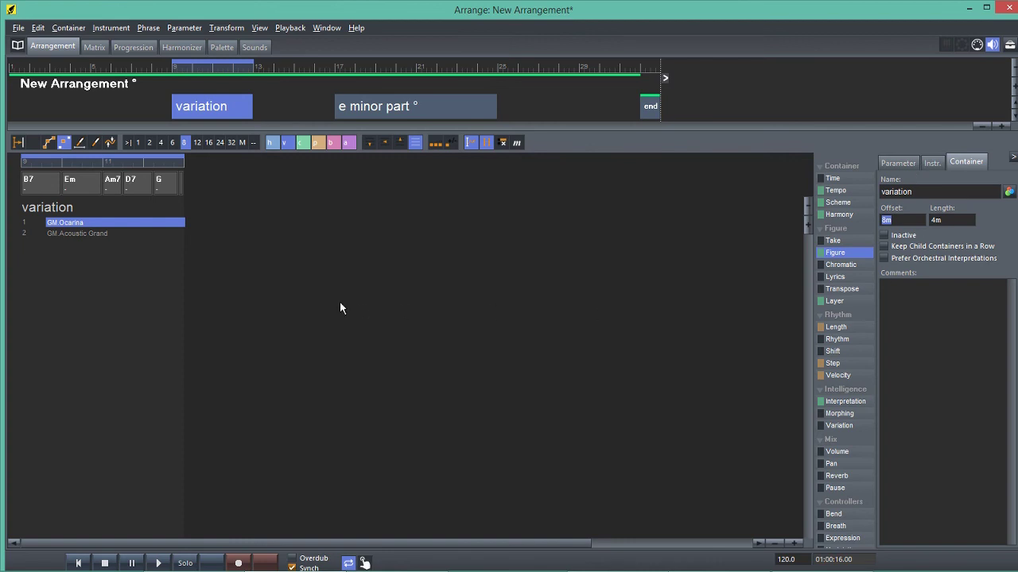
Expand the GM.Ocarina figure view in the variation container and try inserting a snapshot of its figure.
{"action": "double_click", "coordinate": [63, 224]}
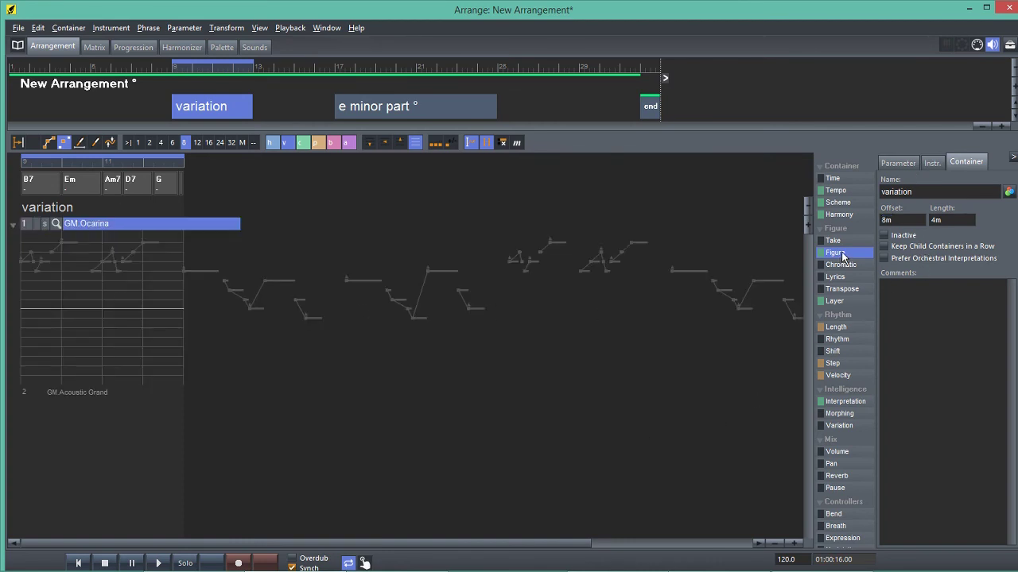
{"action": "left_click", "coordinate": [906, 163]}
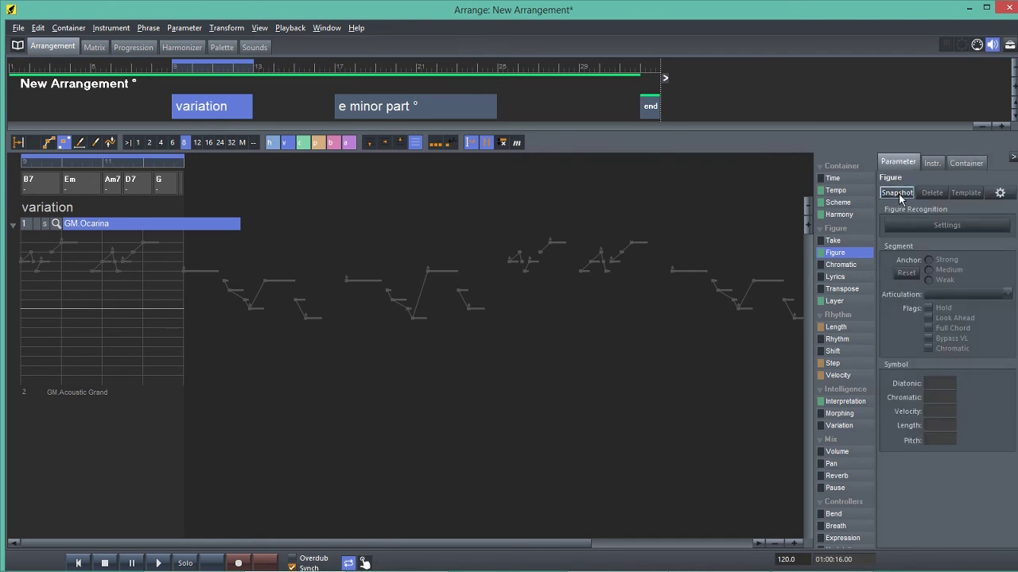
{"action": "left_click", "coordinate": [894, 189]}
Set the variation container's length to 6m and insert a snapshot of the GM.Ocarina figure into it.
{"action": "left_click", "coordinate": [947, 161]}
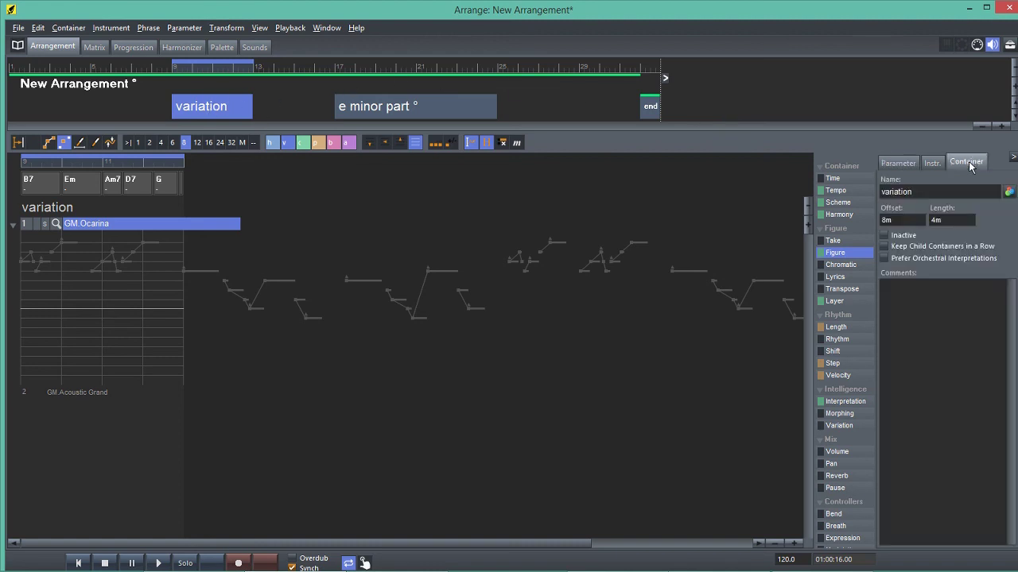
{"action": "left_click", "coordinate": [937, 224]}
{"action": "type", "text": "6"}
{"action": "key", "text": "Tab"}
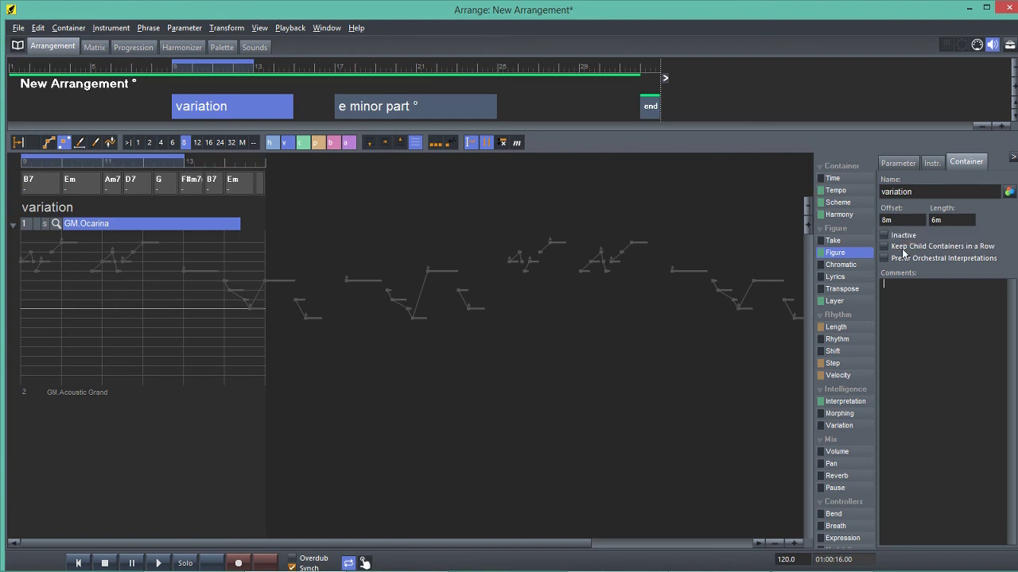
{"action": "left_click", "coordinate": [900, 164]}
{"action": "left_click", "coordinate": [895, 192]}
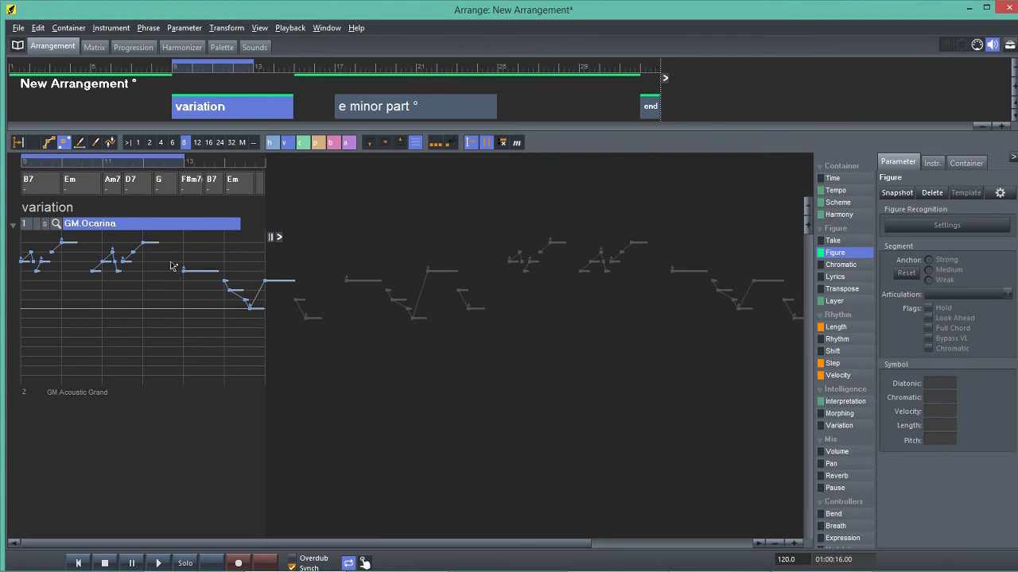
Delete the ocarina segments from measure 13 onward in the variation container.
{"action": "left_click_drag", "start_coordinate": [171, 262], "coordinate": [311, 327]}
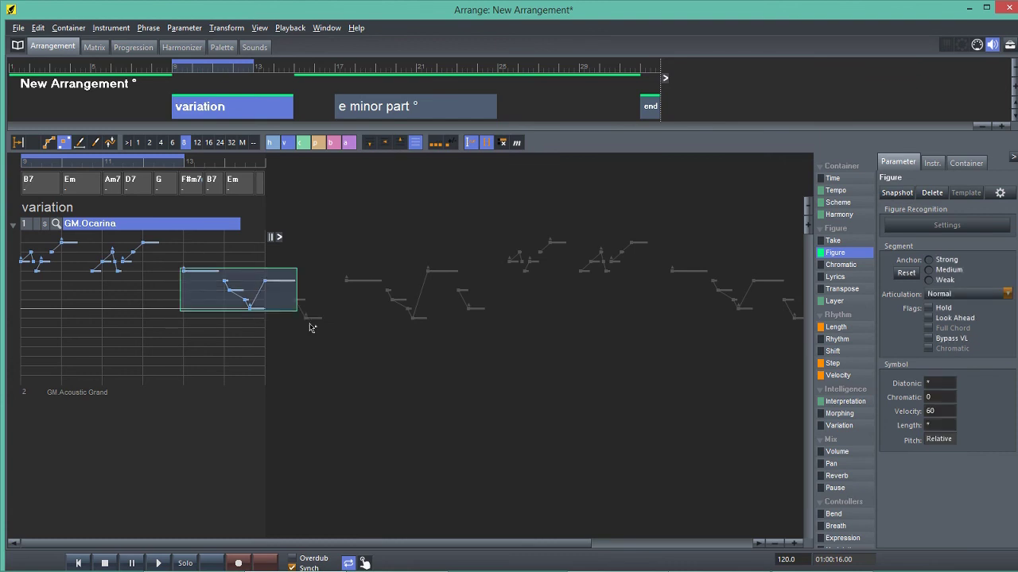
{"action": "key", "text": "Delete"}
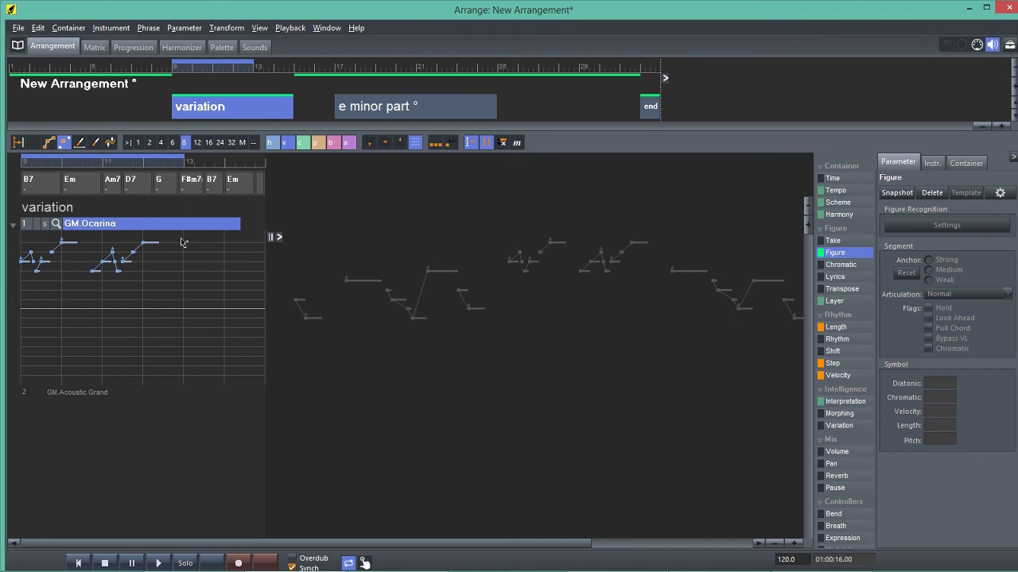
Lower all ocarina segments in the variation container by five steps and change them to vertical (v) symbols.
{"action": "left_click_drag", "start_coordinate": [182, 243], "coordinate": [4, 301]}
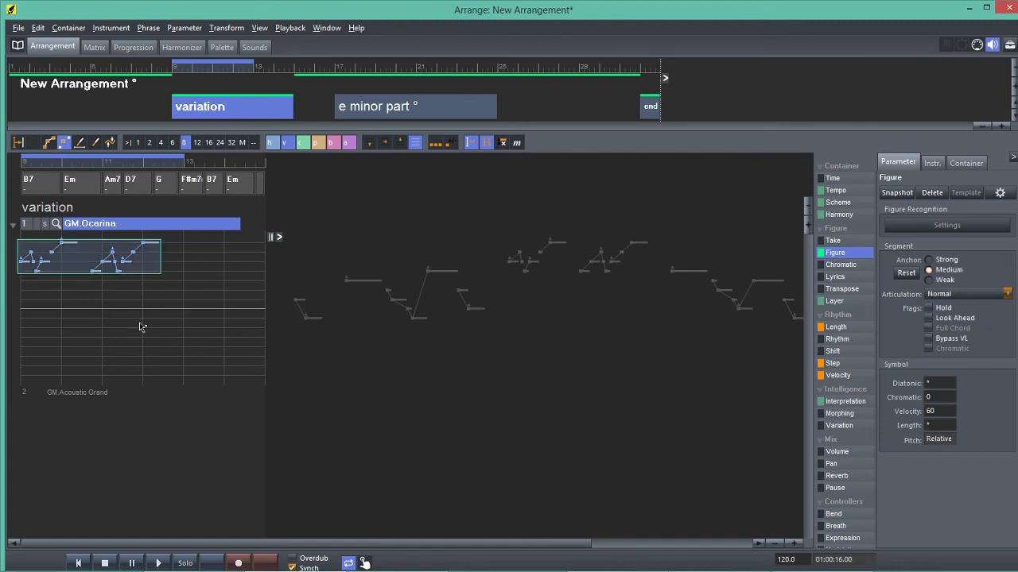
{"action": "key", "text": "Down"}
{"action": "key", "text": "Down"}
{"action": "key", "text": "Down"}
{"action": "key", "text": "Down"}
{"action": "key", "text": "Down"}
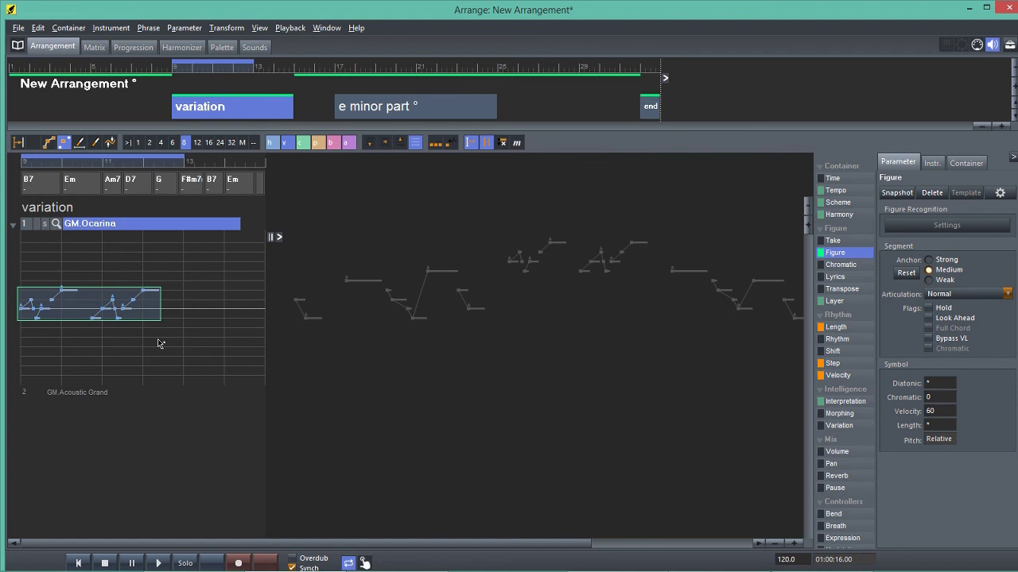
{"action": "left_click", "coordinate": [151, 343]}
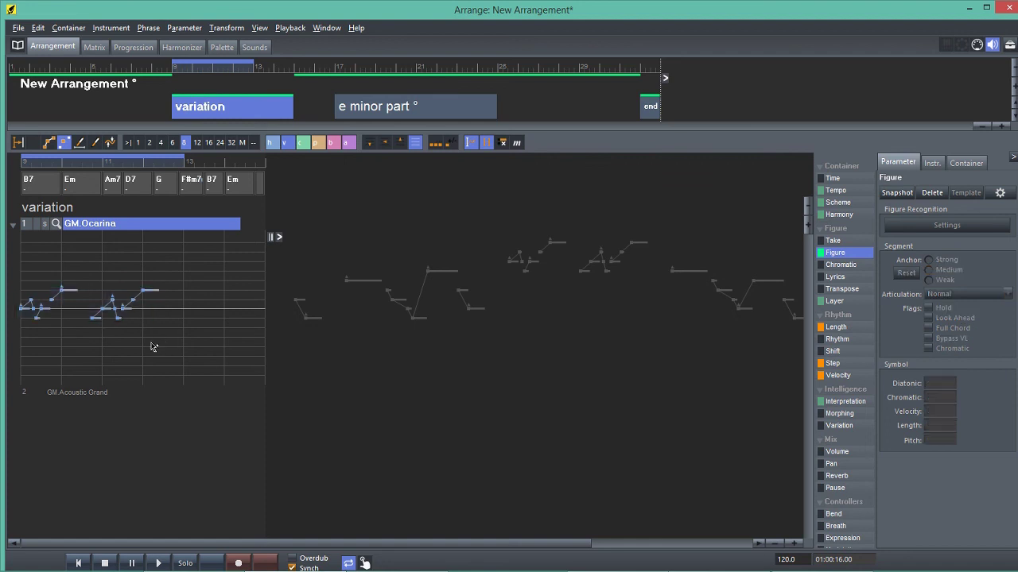
{"action": "left_click", "coordinate": [290, 143]}
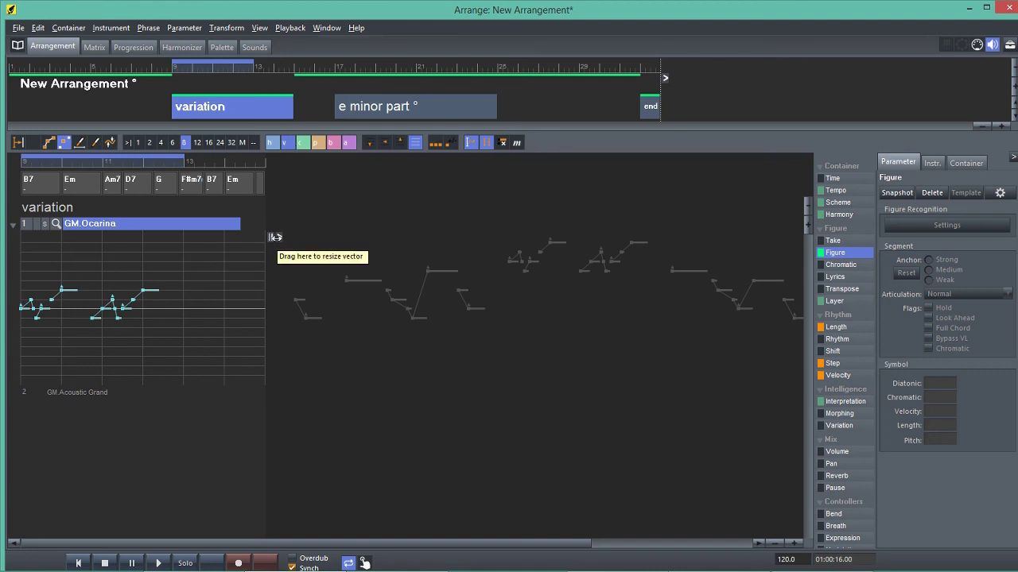
Shorten the variation's ocarina figure vector to end at measure 13.
{"action": "left_click_drag", "start_coordinate": [279, 236], "coordinate": [194, 241]}
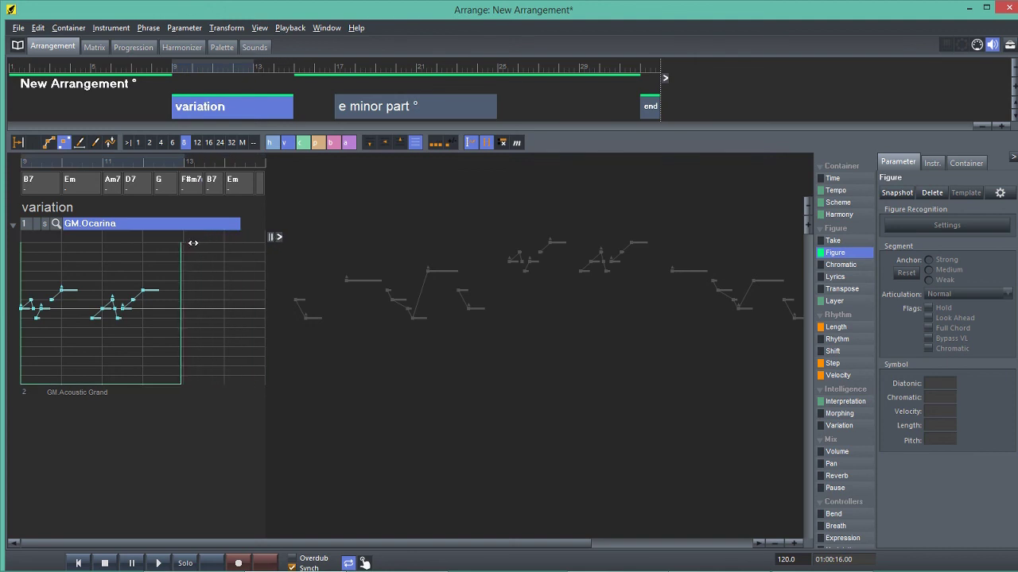
{"action": "left_click_drag", "start_coordinate": [194, 242], "coordinate": [196, 247]}
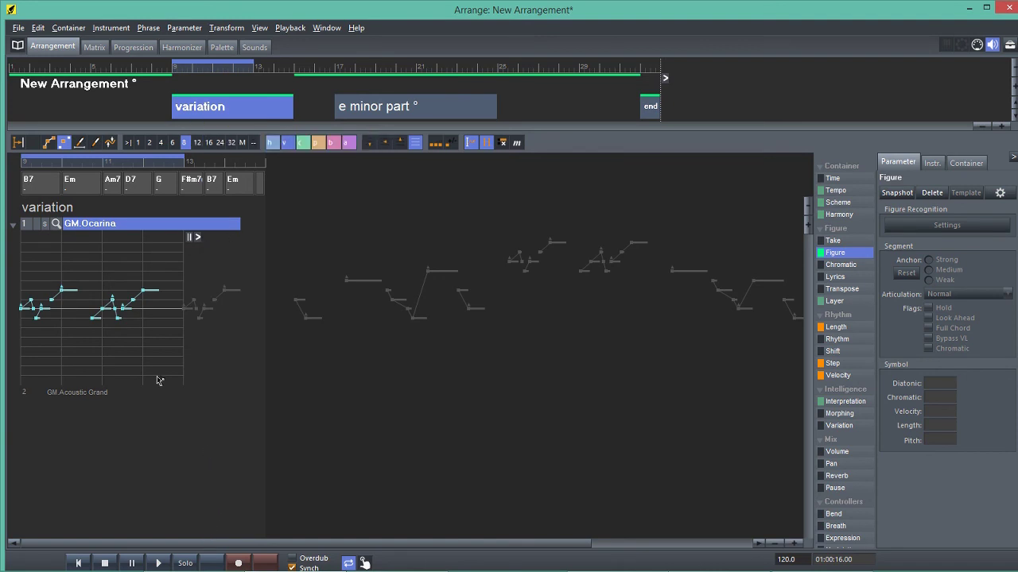
Lower the final long ocarina segment at measure 12 to diatonic 0 and lengthen it.
{"action": "left_click", "coordinate": [153, 291]}
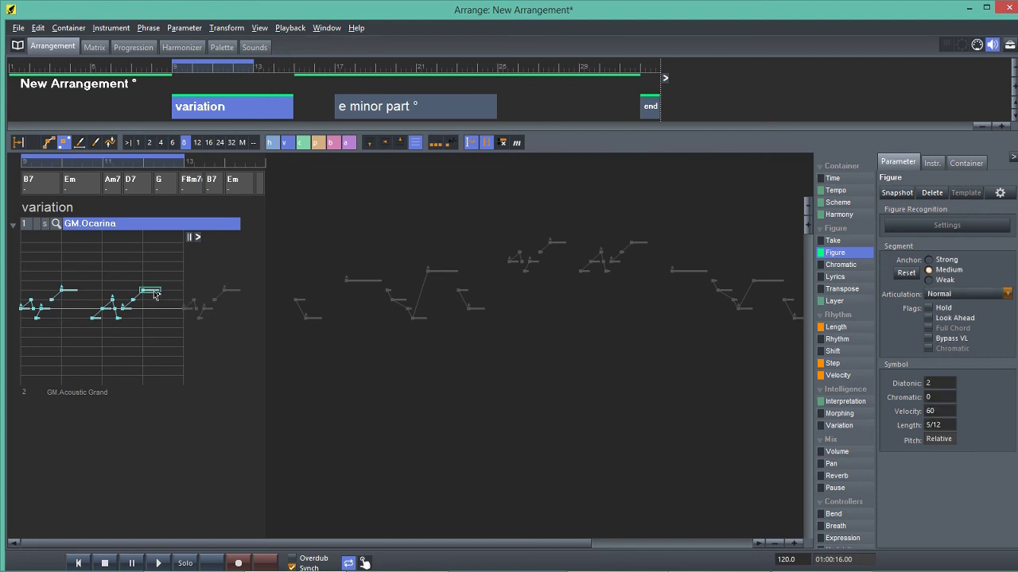
{"action": "key", "text": "Down"}
{"action": "key", "text": "Down"}
{"action": "key", "text": "Down"}
{"action": "key", "text": "Escape"}
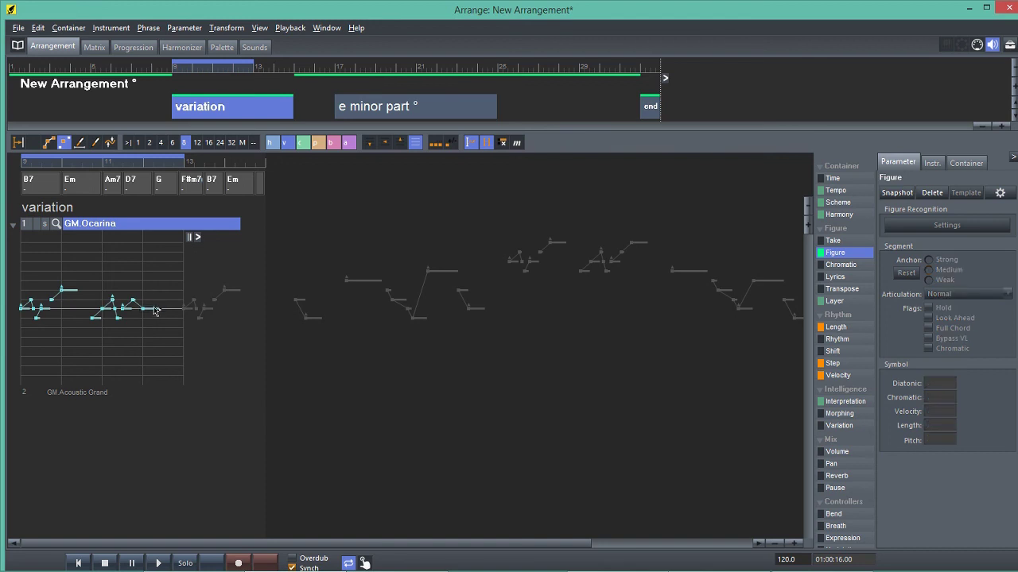
{"action": "left_click", "coordinate": [156, 309]}
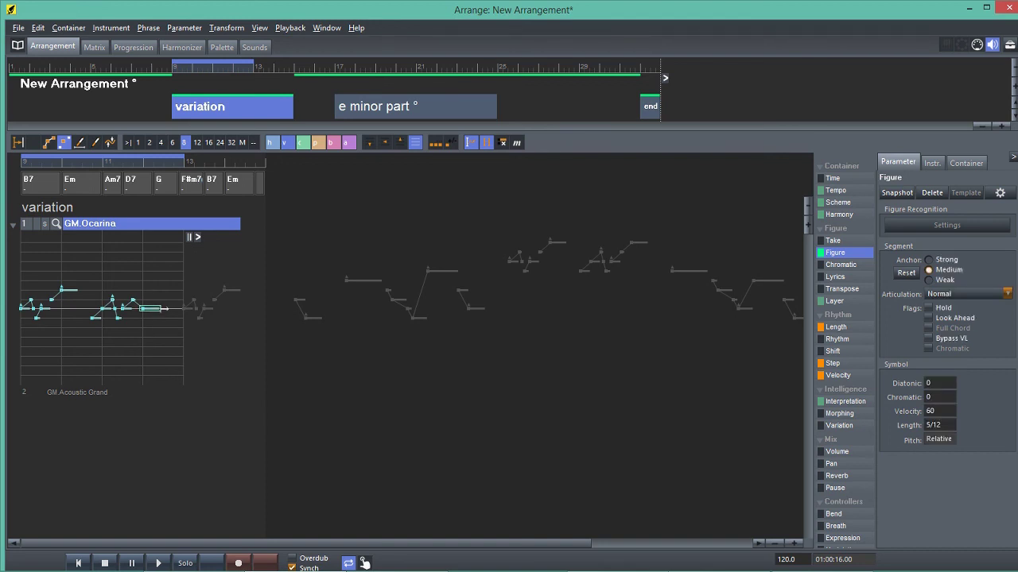
{"action": "left_click_drag", "start_coordinate": [165, 309], "coordinate": [175, 308]}
{"action": "left_click", "coordinate": [156, 458]}
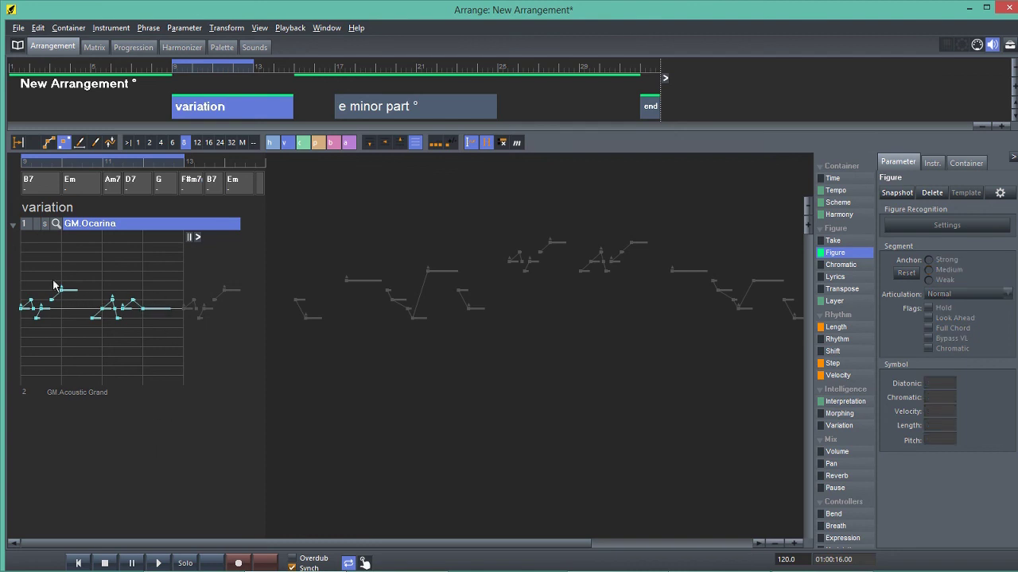
Lower the last two segments of the first ocarina phrase by two steps, putting the long one on the base line.
{"action": "left_click_drag", "start_coordinate": [70, 288], "coordinate": [73, 326]}
{"action": "left_click", "coordinate": [119, 456]}
Try to flip all segments from just before measure 11 to the end of the variation's ocarina figure.
{"action": "left_click_drag", "start_coordinate": [81, 290], "coordinate": [159, 347]}
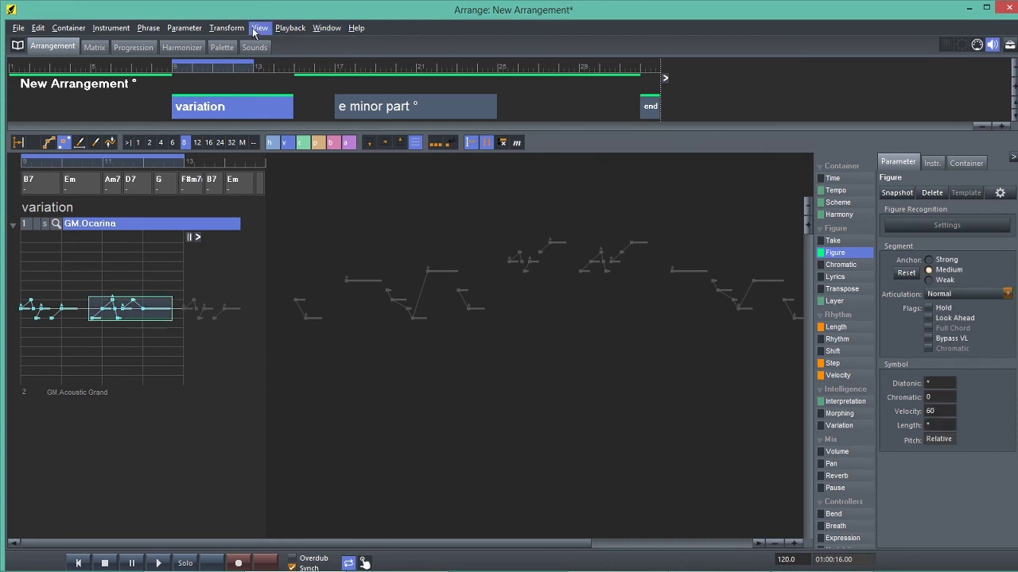
{"action": "left_click", "coordinate": [227, 28]}
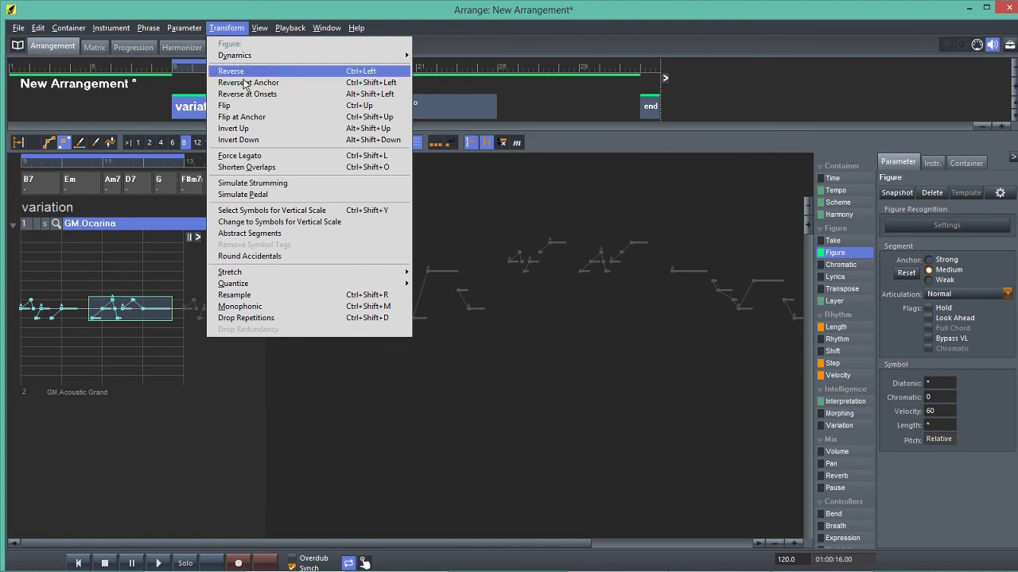
{"action": "left_click", "coordinate": [258, 111]}
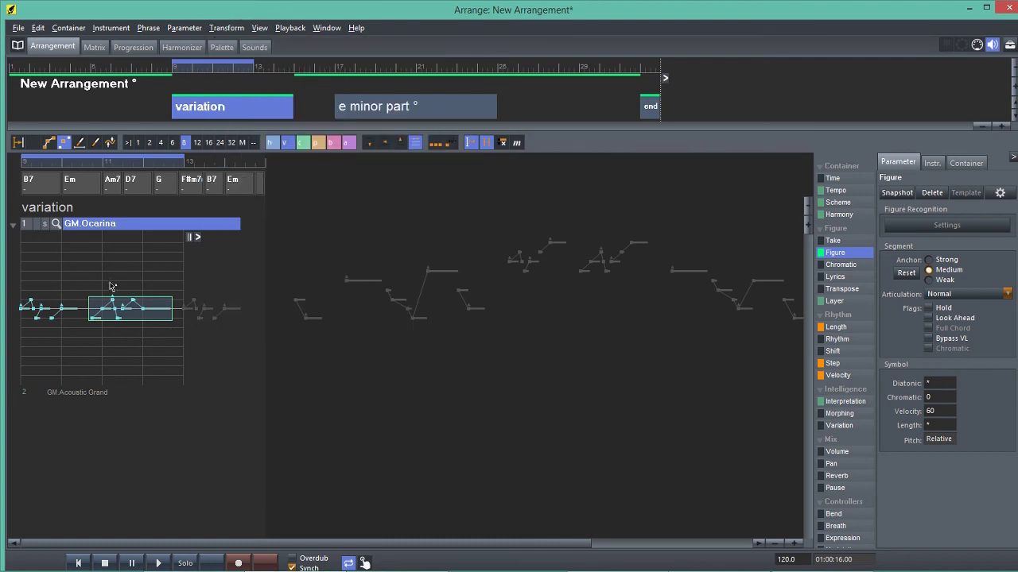
Switch to selecting whole phrases and try flipping the last phrase of the variation's ocarina figure.
{"action": "left_click", "coordinate": [50, 143]}
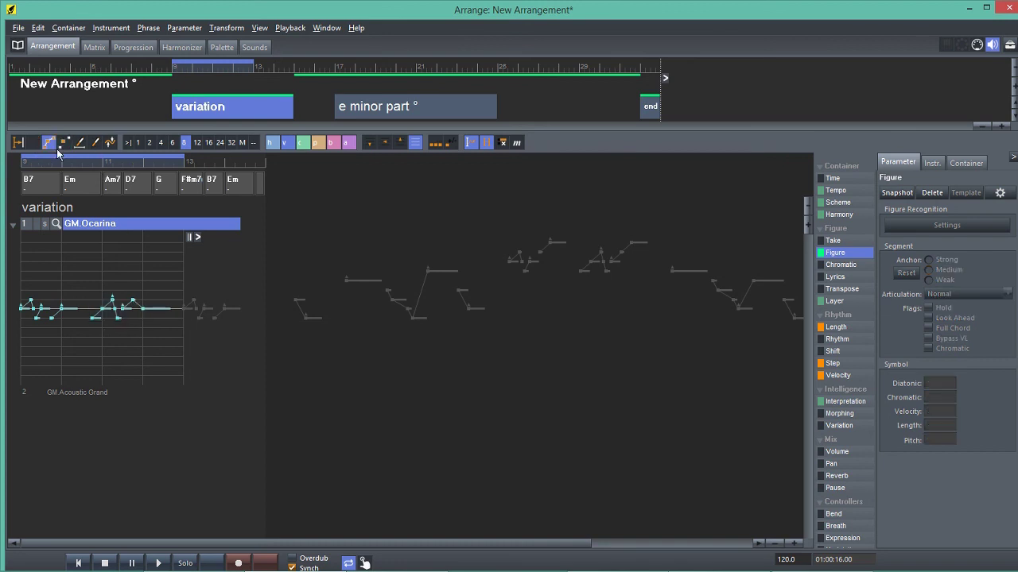
{"action": "left_click", "coordinate": [163, 318]}
{"action": "left_click", "coordinate": [227, 28]}
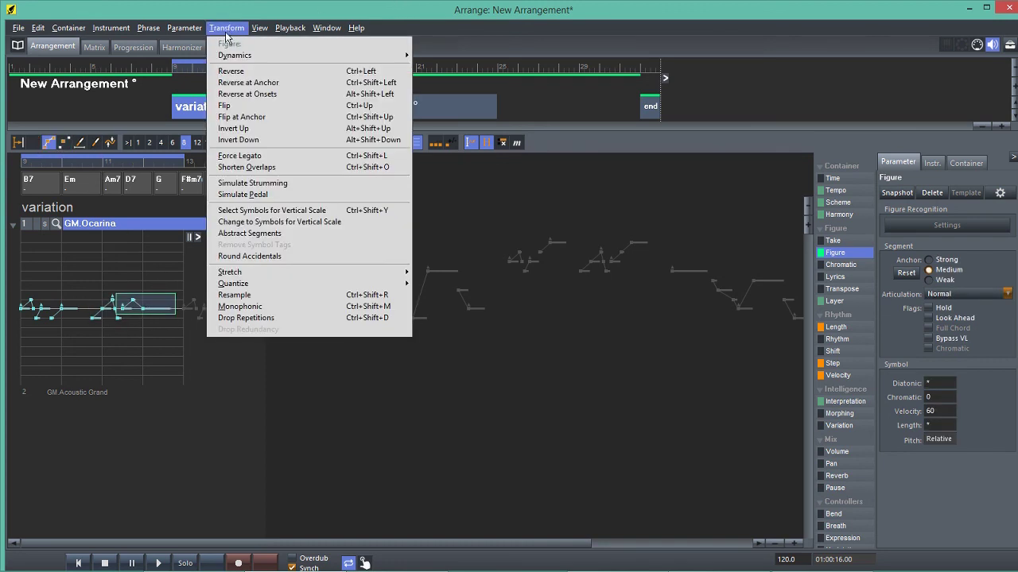
{"action": "left_click", "coordinate": [252, 108]}
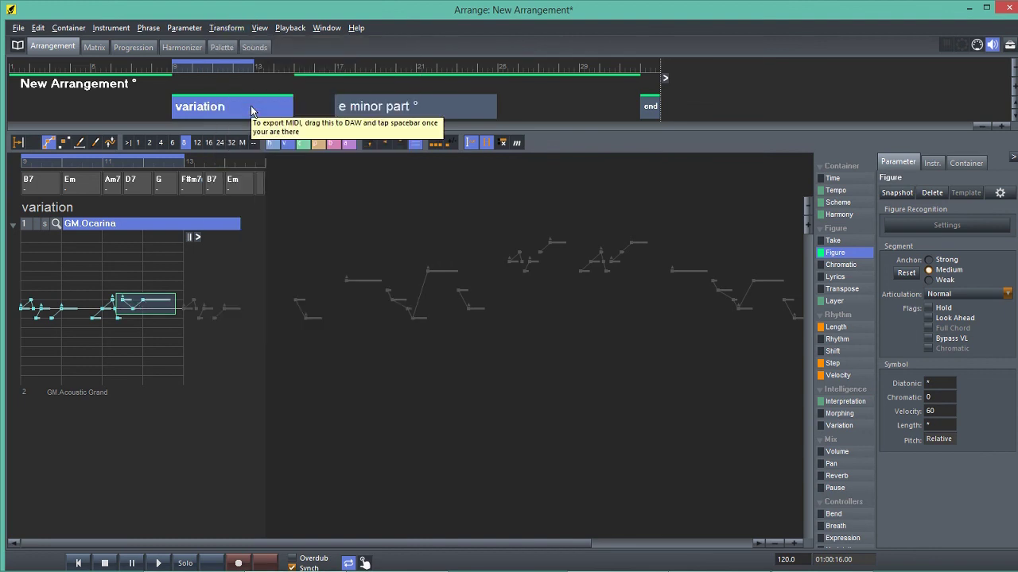
Flip the middle ocarina phrase around measure 11 in the variation container.
{"action": "left_click", "coordinate": [106, 314]}
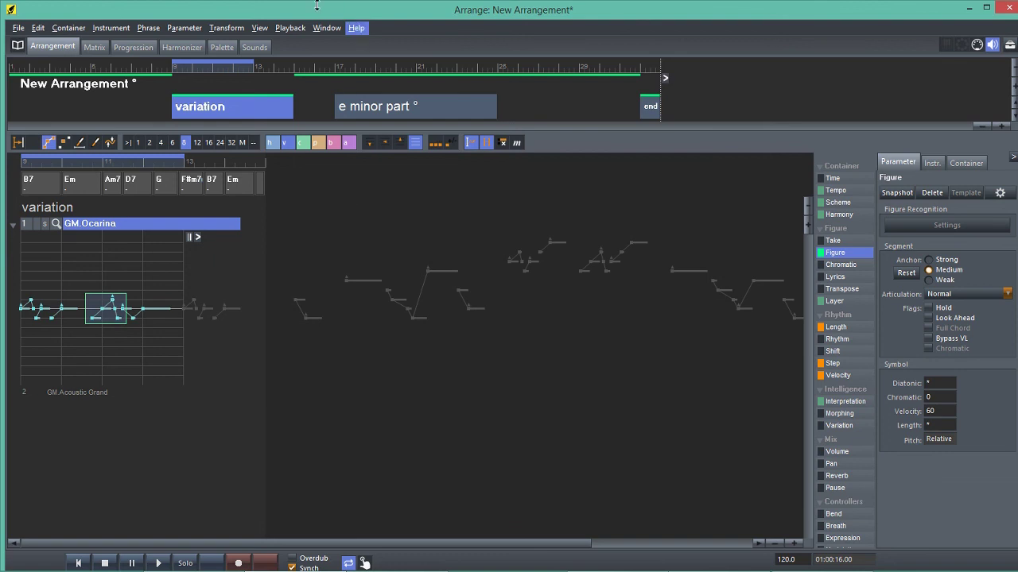
{"action": "left_click", "coordinate": [230, 29]}
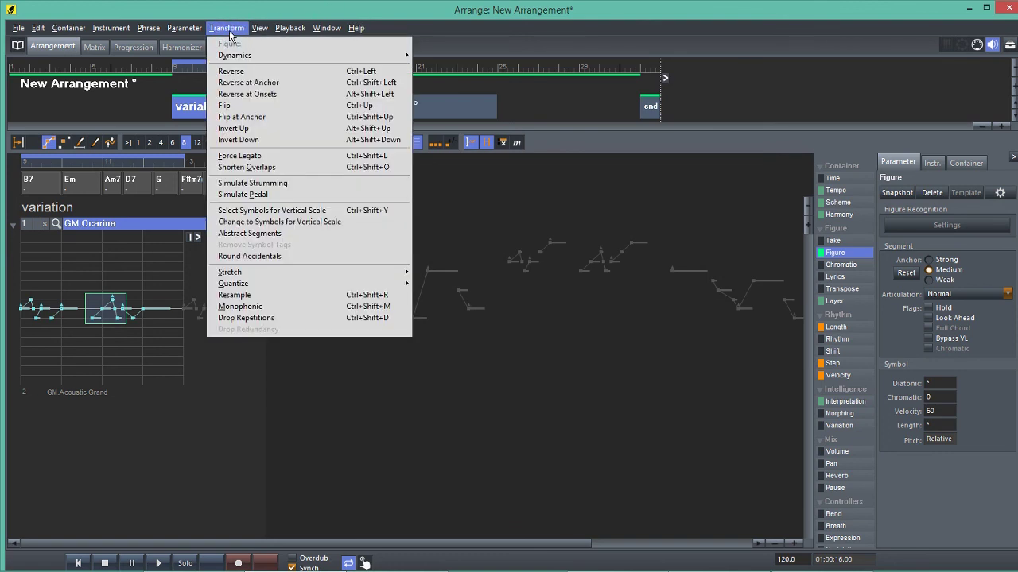
{"action": "left_click", "coordinate": [246, 106]}
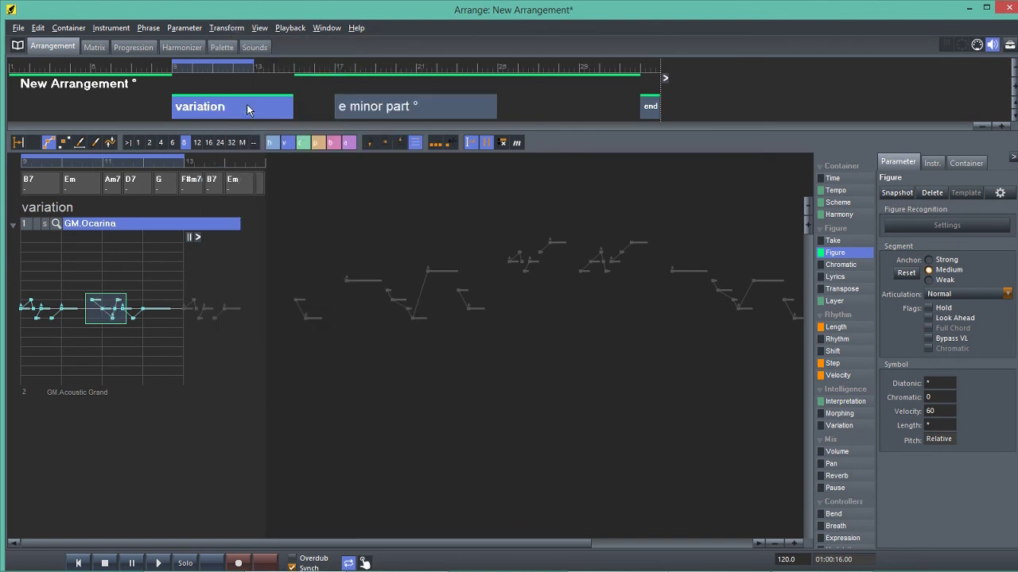
{"action": "left_click", "coordinate": [112, 352]}
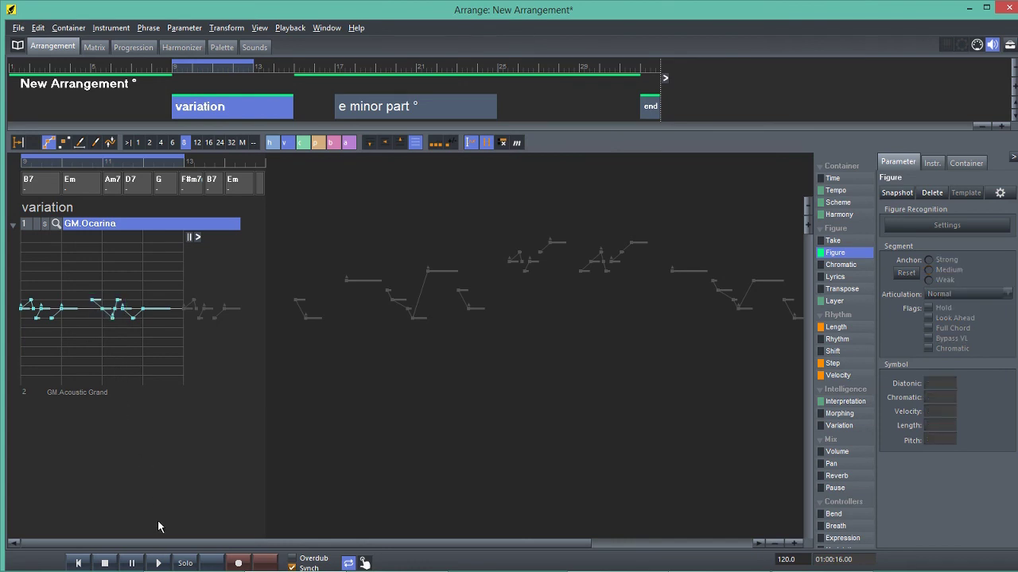
Listen to the variation on loop, clear the loop range, and play the arrangement from measure 9.
{"action": "left_click", "coordinate": [161, 564]}
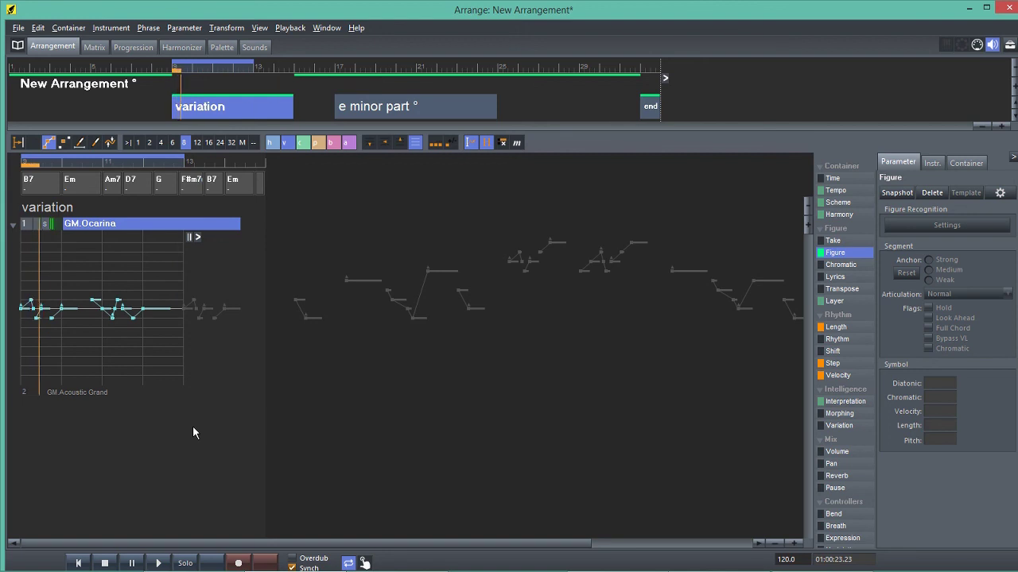
{"action": "left_click", "coordinate": [171, 66]}
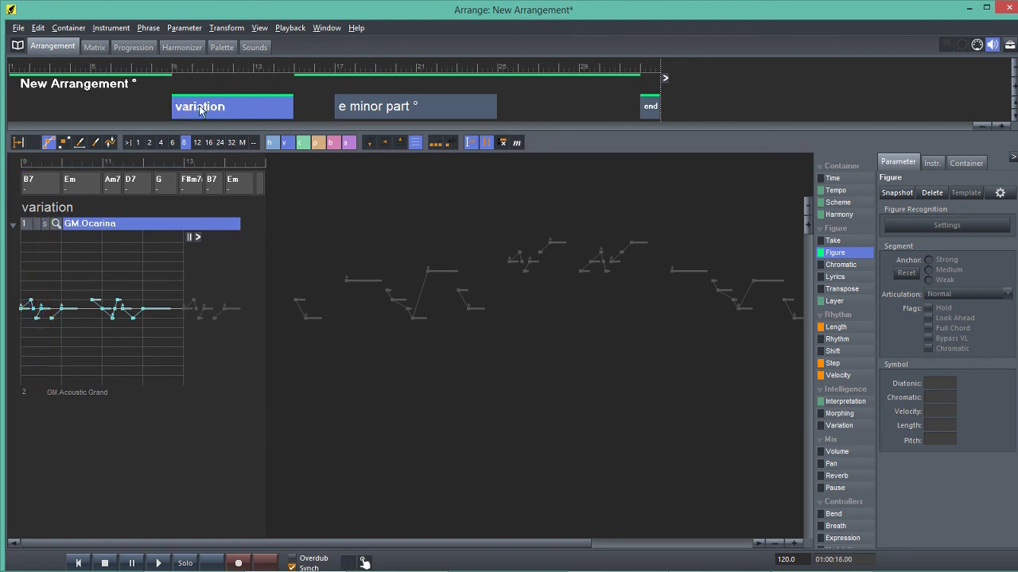
{"action": "key", "text": "space"}
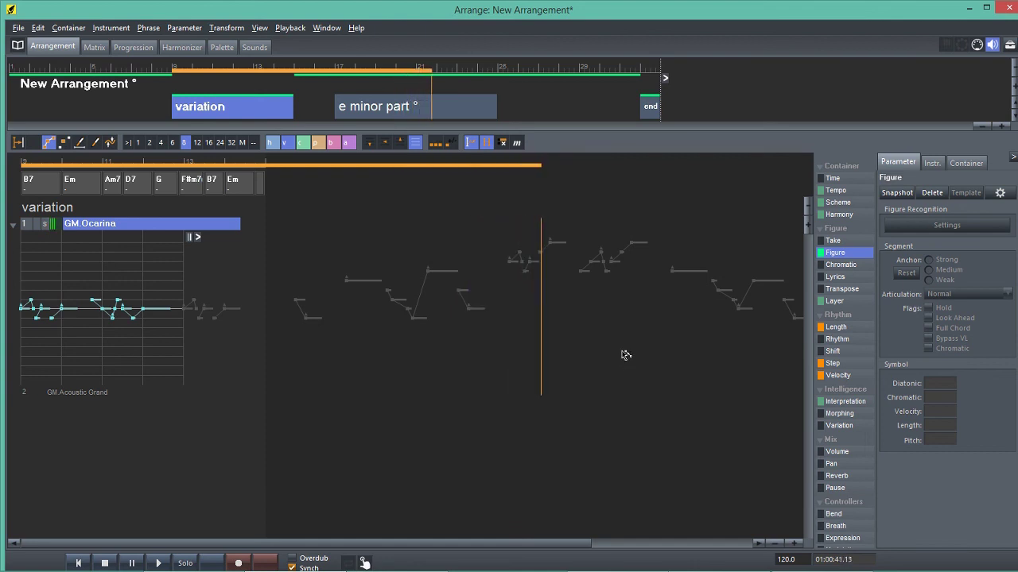
{"action": "key", "text": "space"}
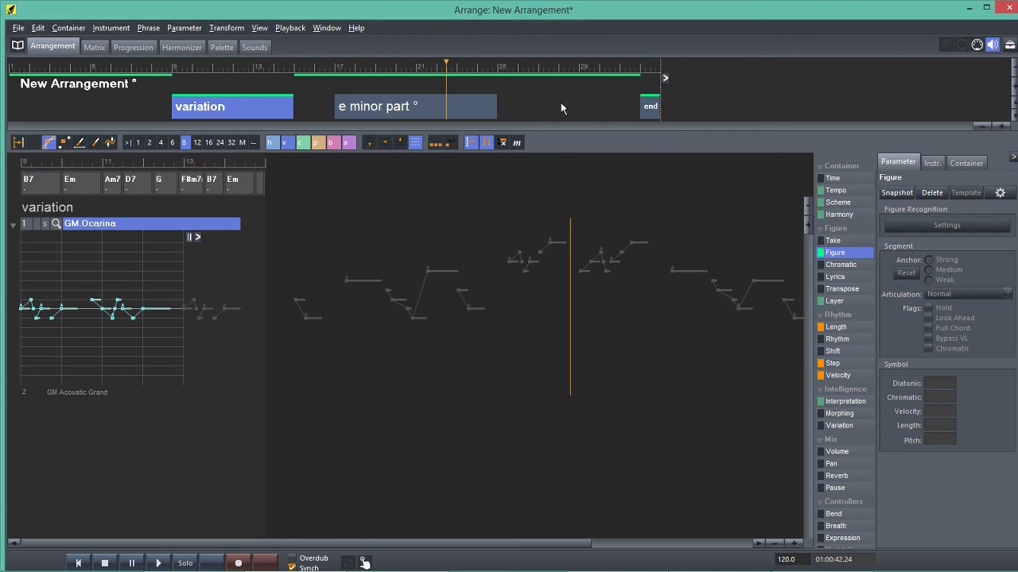
Play the whole New Arrangement from the beginning, viewing the expanded GM.Ocarina figure of the E minor part along the way.
{"action": "left_click", "coordinate": [99, 88]}
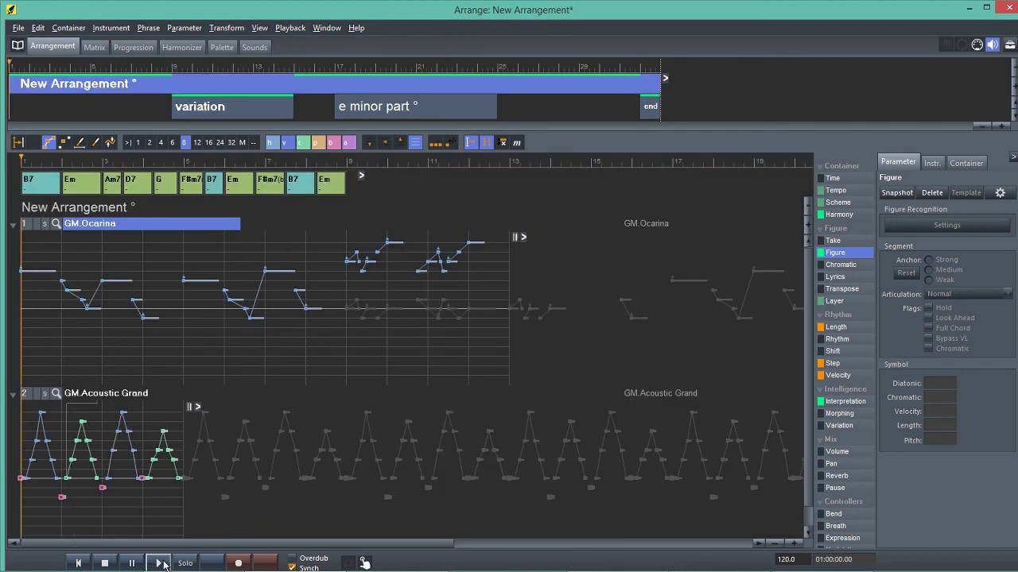
{"action": "left_click", "coordinate": [159, 562]}
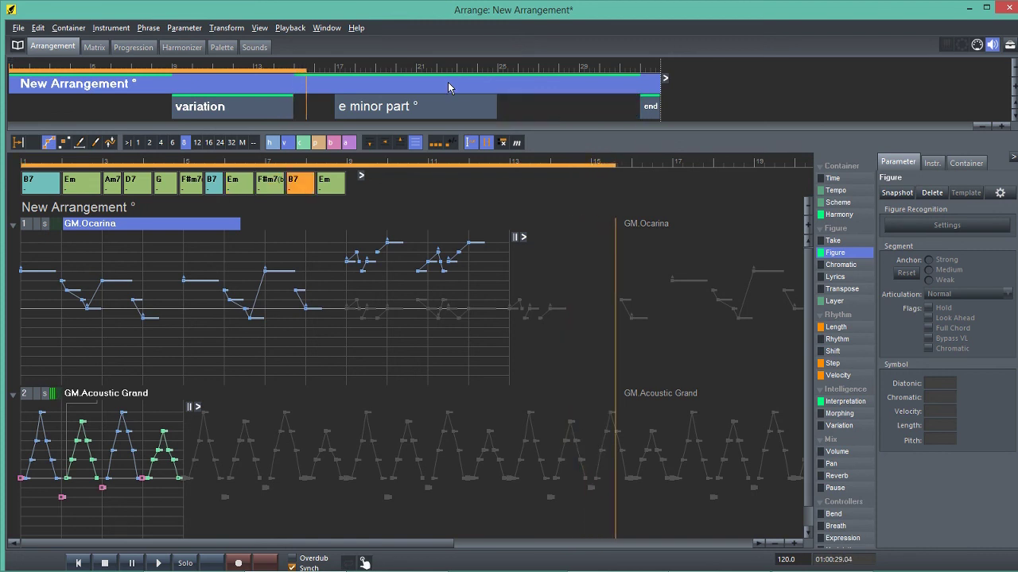
{"action": "left_click_drag", "start_coordinate": [415, 545], "coordinate": [620, 538]}
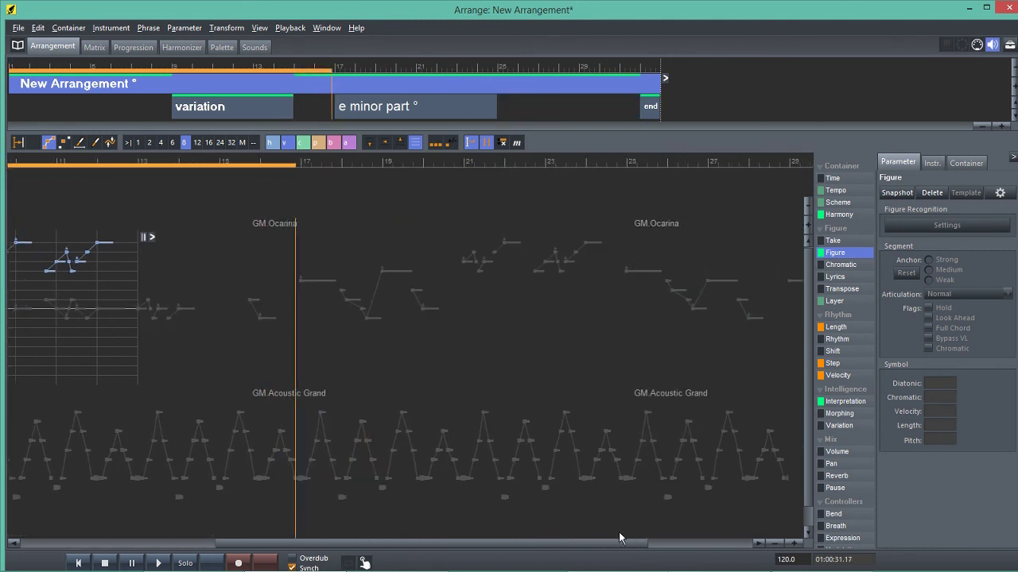
{"action": "left_click", "coordinate": [436, 112]}
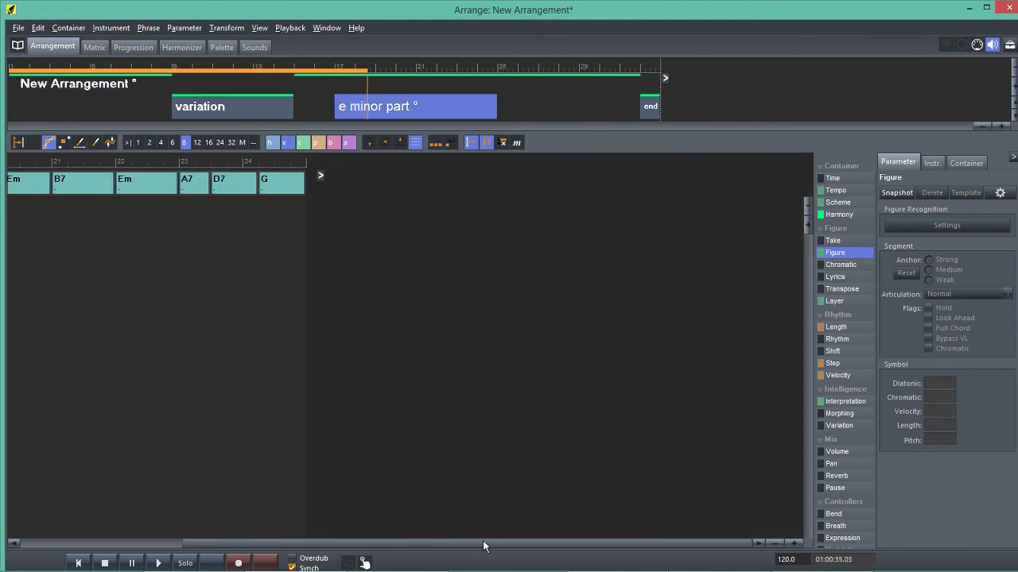
{"action": "left_click_drag", "start_coordinate": [482, 545], "coordinate": [269, 540]}
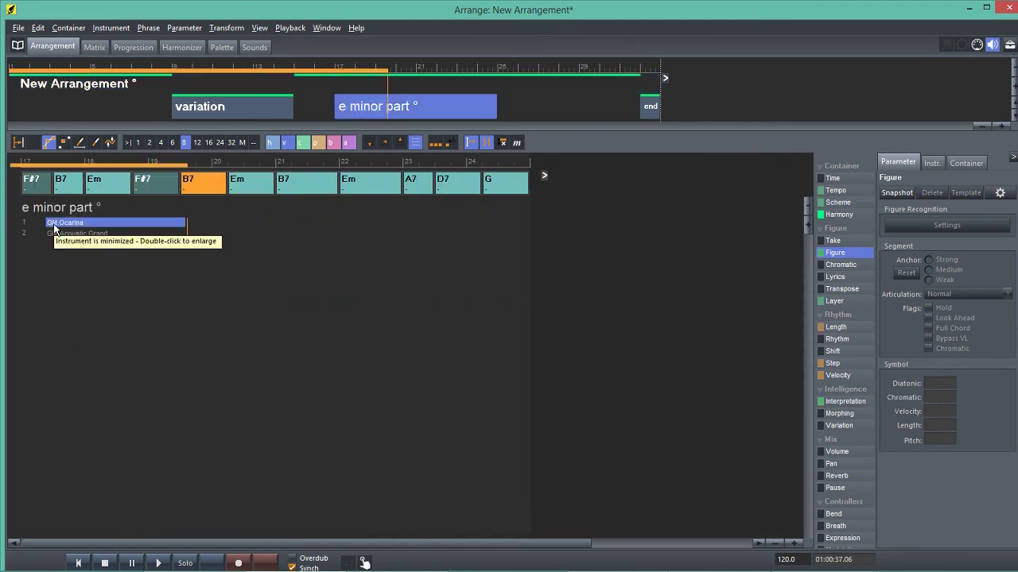
{"action": "left_click", "coordinate": [12, 227]}
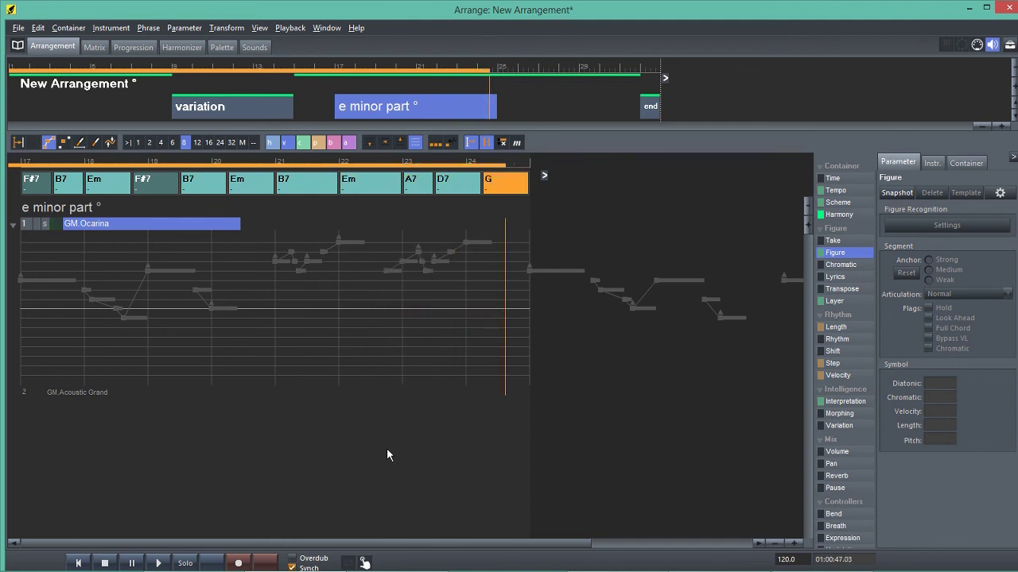
{"action": "left_click", "coordinate": [584, 80]}
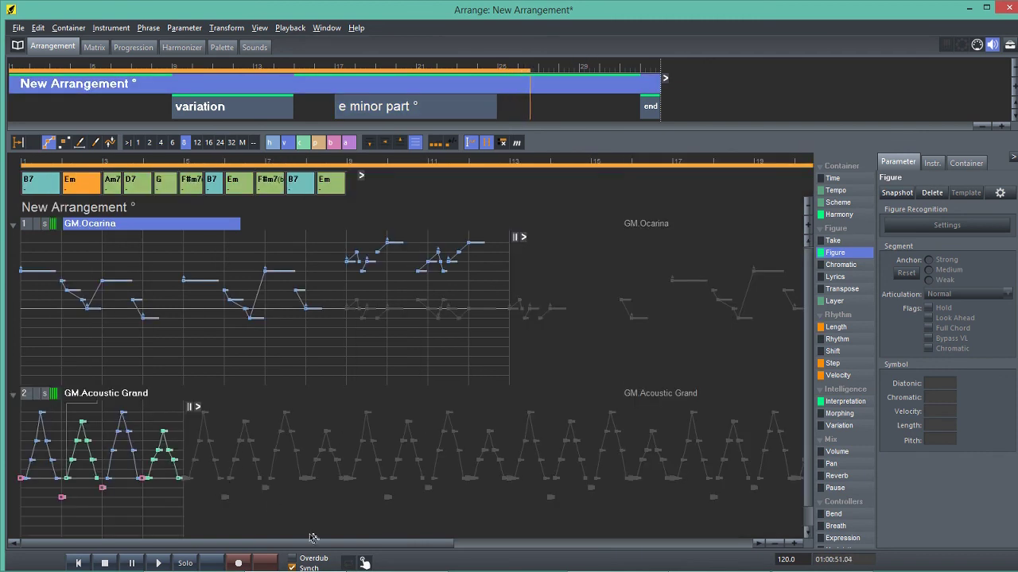
{"action": "left_click_drag", "start_coordinate": [333, 545], "coordinate": [636, 545]}
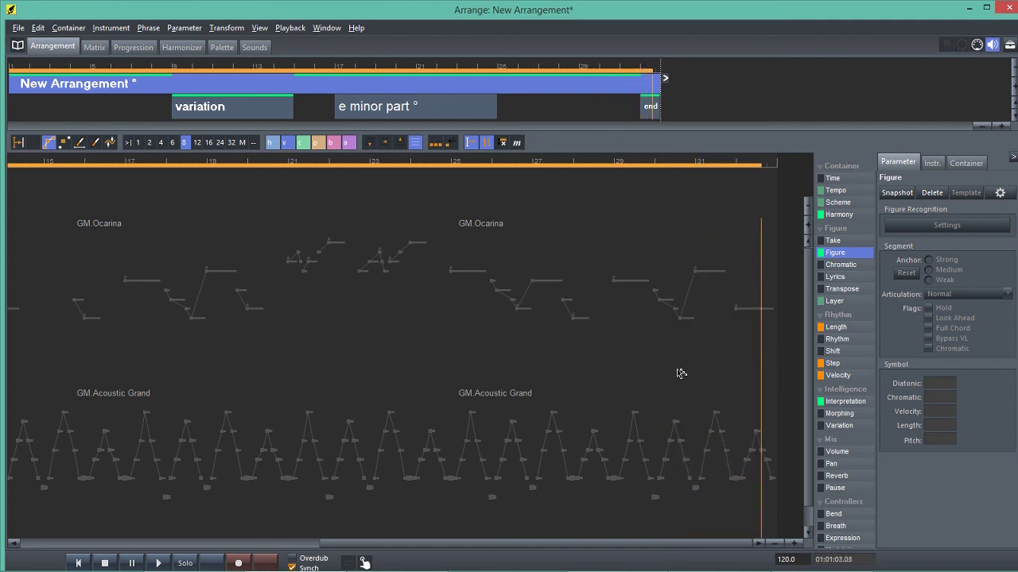
Open the Circle of Fifths window and move it clear of the figure display.
{"action": "left_click", "coordinate": [326, 28]}
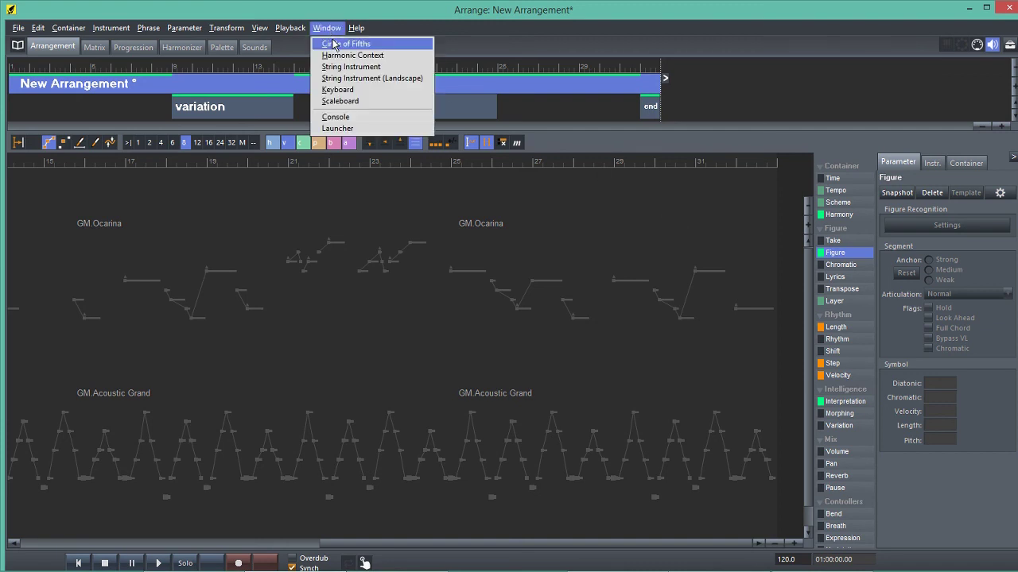
{"action": "left_click", "coordinate": [334, 44]}
{"action": "left_click_drag", "start_coordinate": [104, 25], "coordinate": [907, 39]}
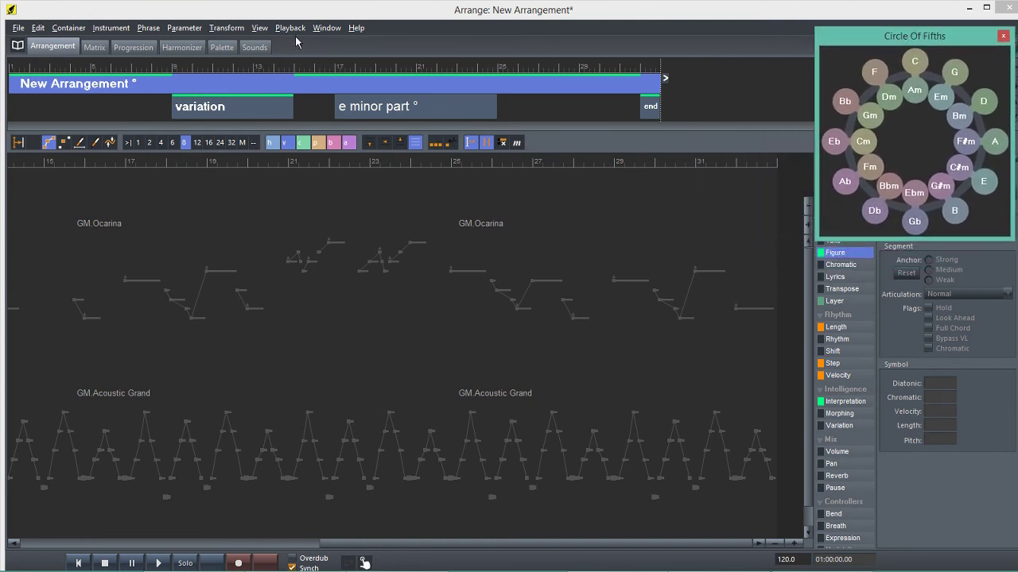
Open the Harmonic Context window and place it directly below the Circle of Fifths.
{"action": "left_click", "coordinate": [327, 29]}
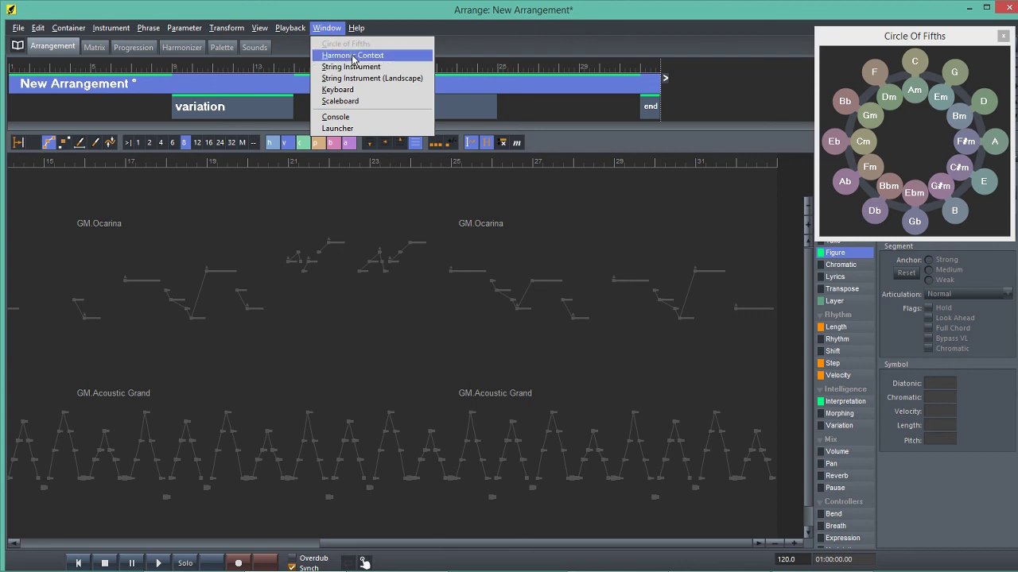
{"action": "left_click", "coordinate": [334, 55]}
{"action": "left_click_drag", "start_coordinate": [100, 24], "coordinate": [880, 257]}
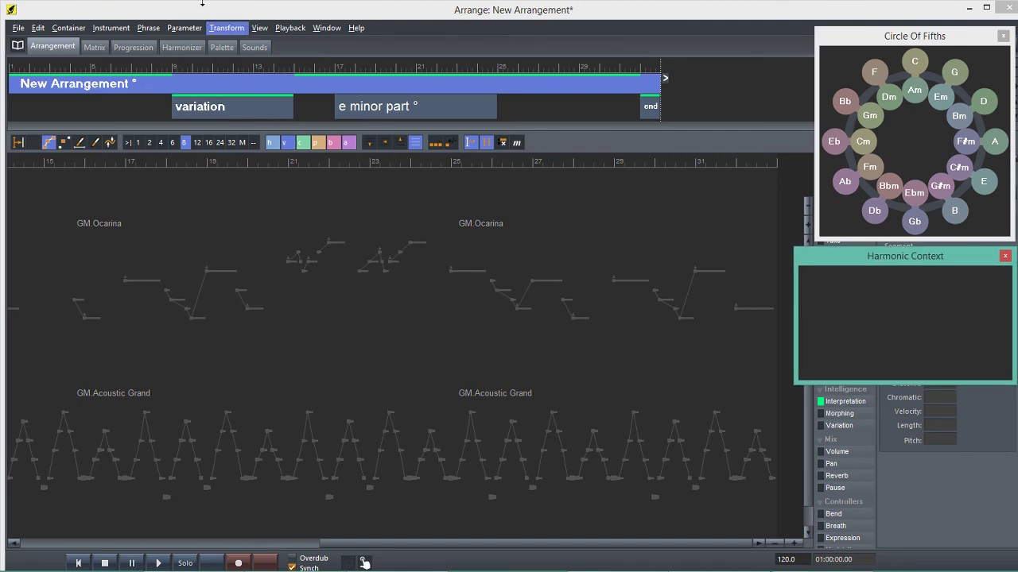
Open the String Instrument fretboard window and place it below the Harmonic Context window, clear of the figure display.
{"action": "left_click", "coordinate": [321, 30]}
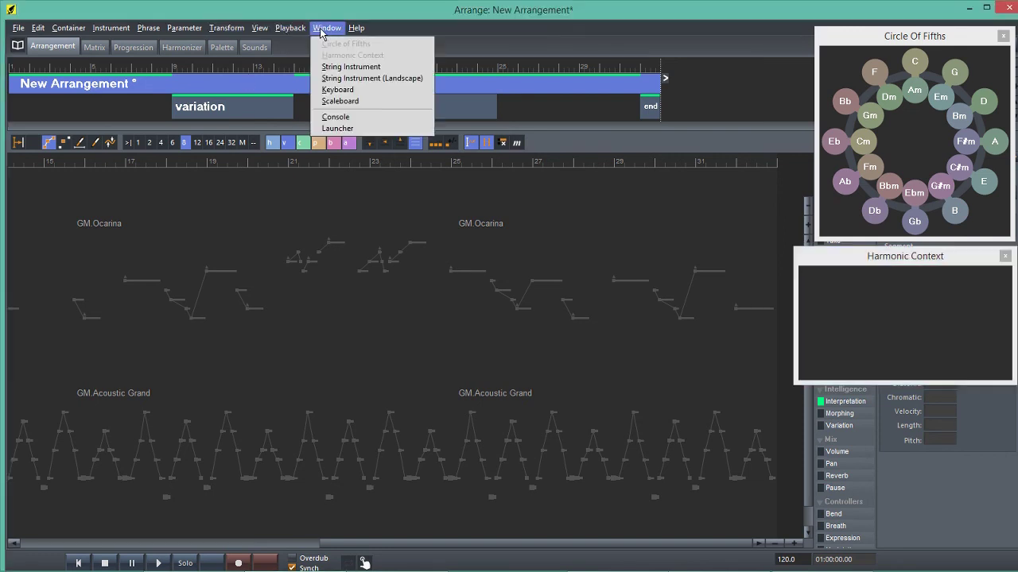
{"action": "left_click", "coordinate": [347, 67]}
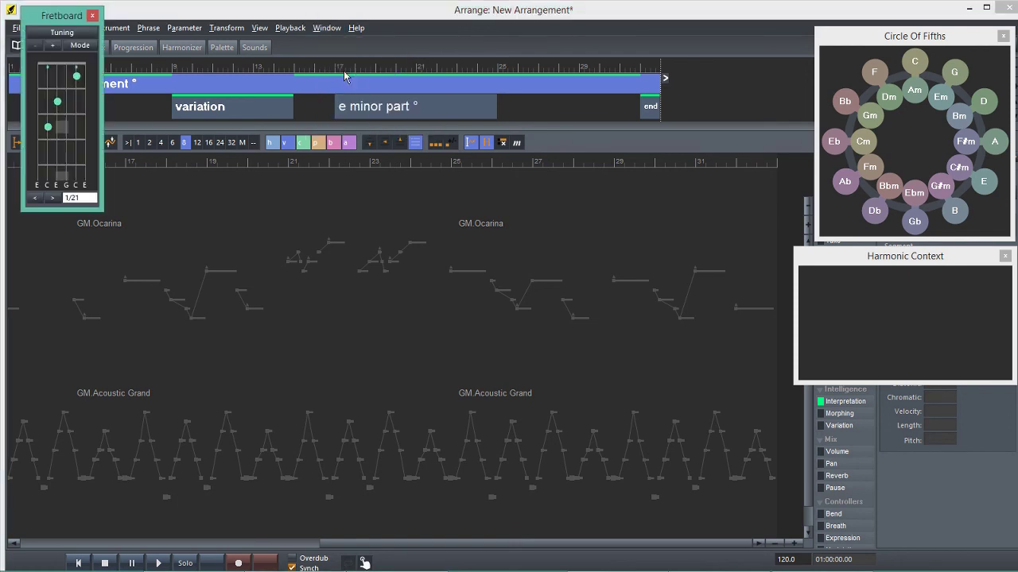
{"action": "left_click_drag", "start_coordinate": [57, 20], "coordinate": [968, 364]}
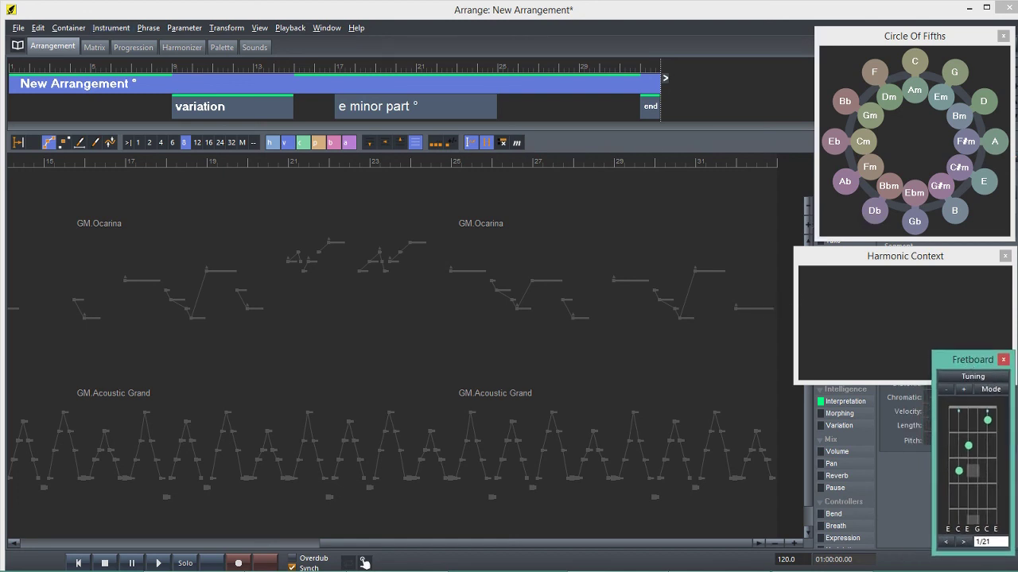
Preview the fretboard's alternative display mode, return to the chord fingering view, and choose the Guitar E-A-D-G-B-E tuning.
{"action": "left_click", "coordinate": [991, 390]}
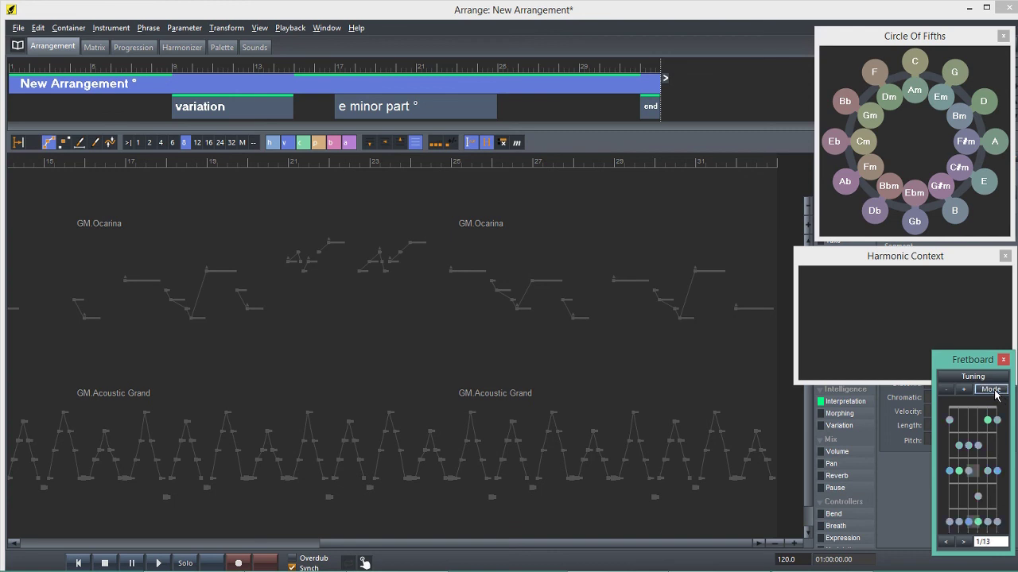
{"action": "left_click", "coordinate": [993, 389]}
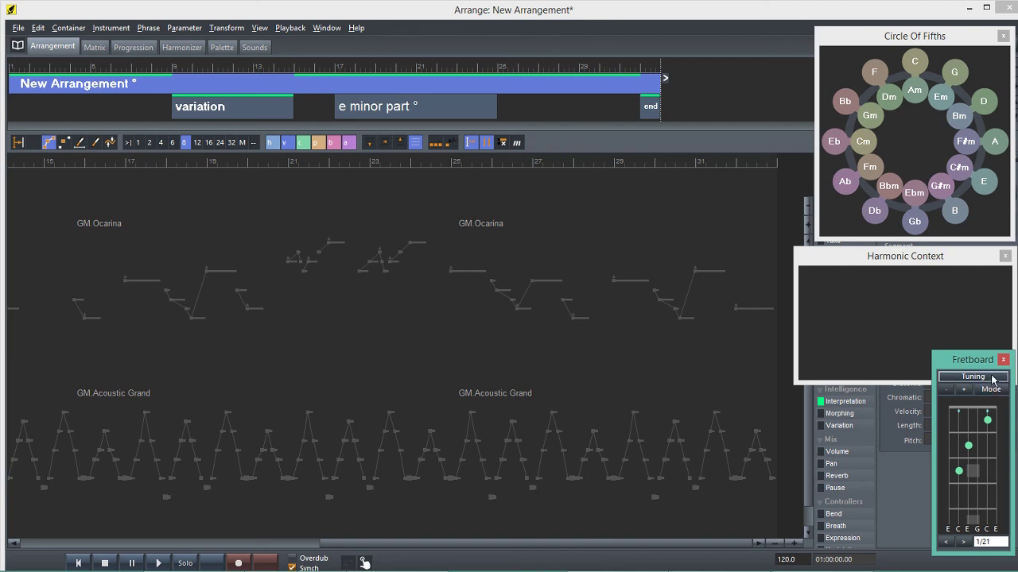
{"action": "left_click", "coordinate": [992, 377]}
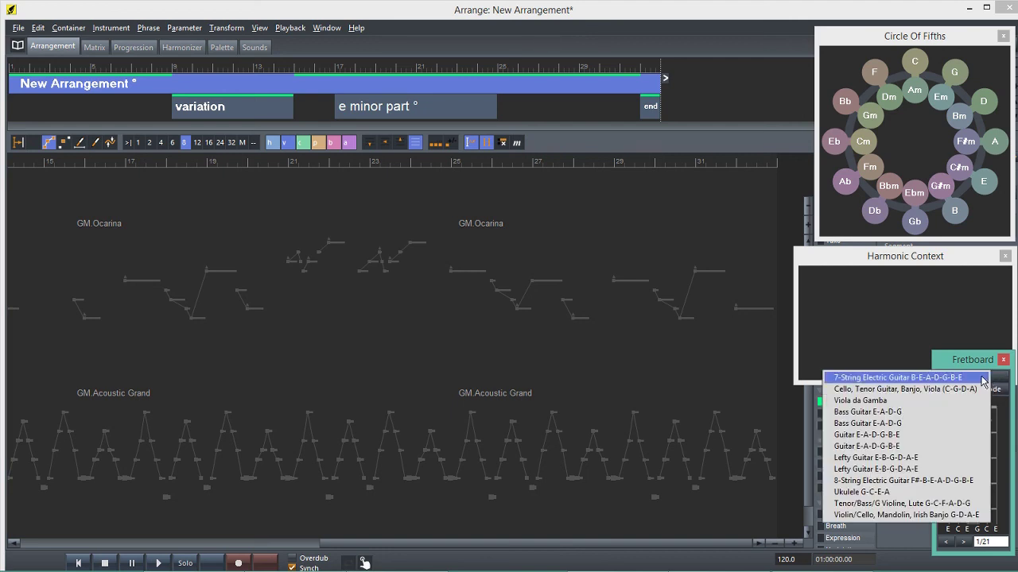
{"action": "left_click", "coordinate": [936, 436]}
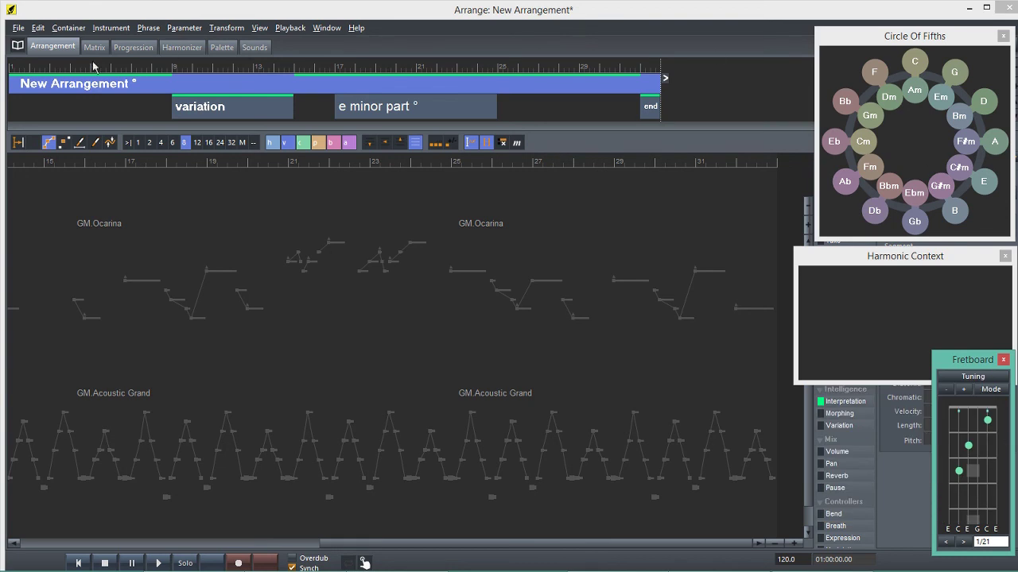
Play the arrangement while following the harmony windows, switching the view from the whole arrangement to the E minor part.
{"action": "left_click", "coordinate": [158, 563]}
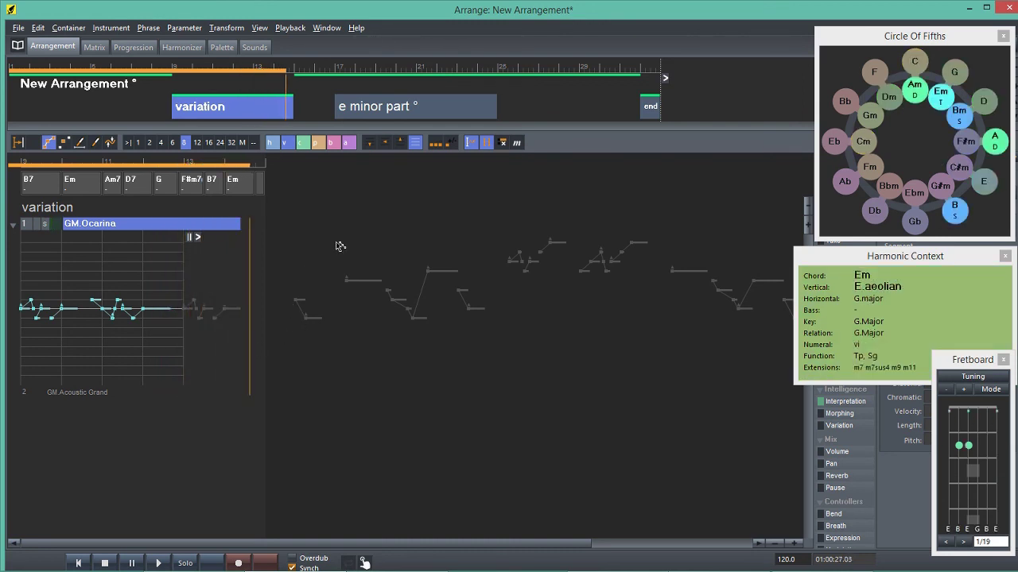
{"action": "left_click", "coordinate": [390, 87]}
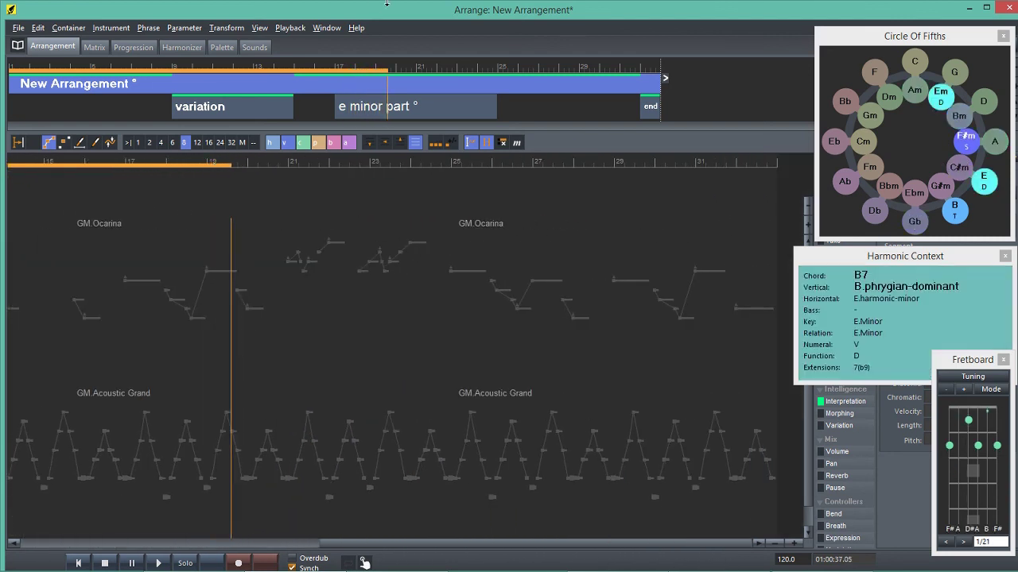
{"action": "left_click", "coordinate": [472, 108]}
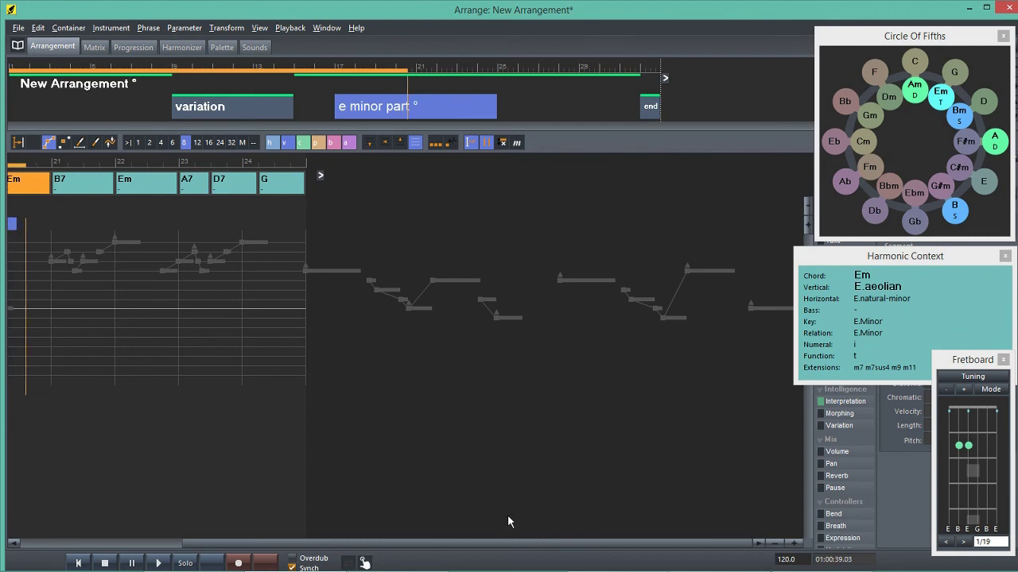